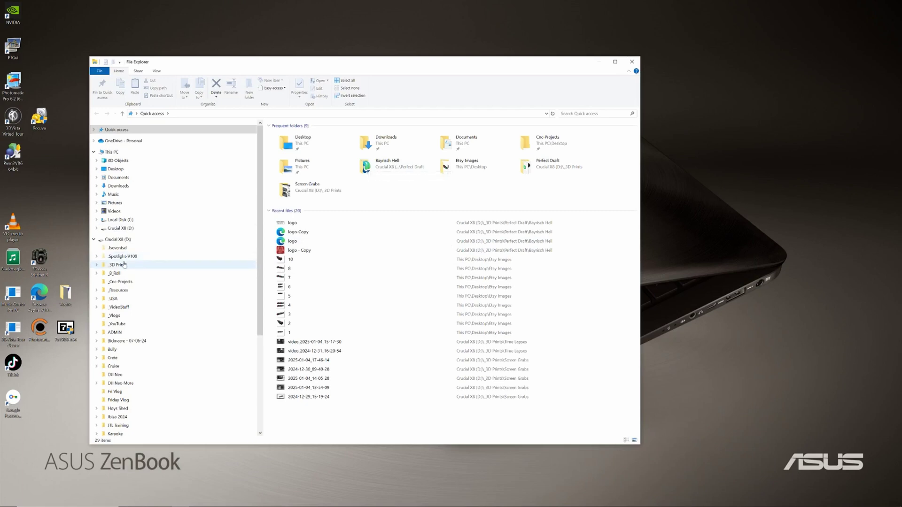
# - View the contents of the Bayrisch Hell folder under _3D Prints > Perfect Draft, and close the file window
pyautogui.click(117, 264)
pyautogui.scroll(-1, 318, 245)
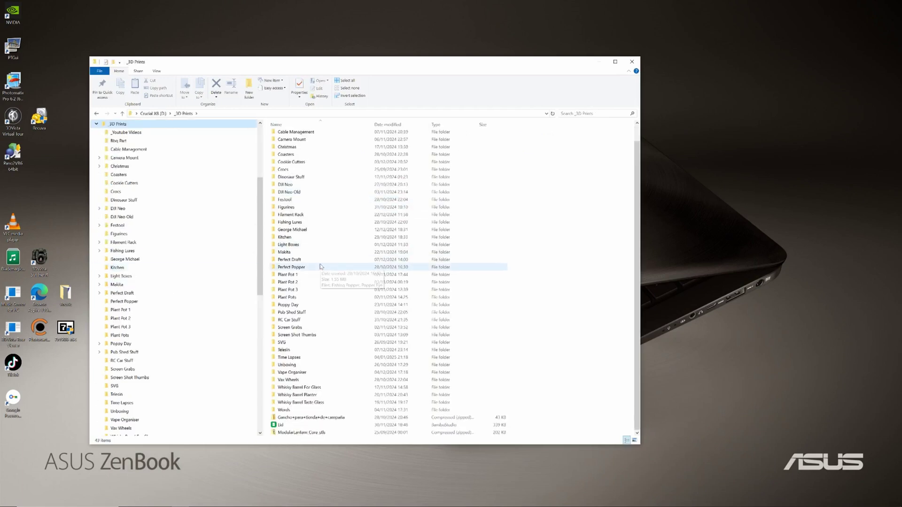
pyautogui.doubleClick(282, 260)
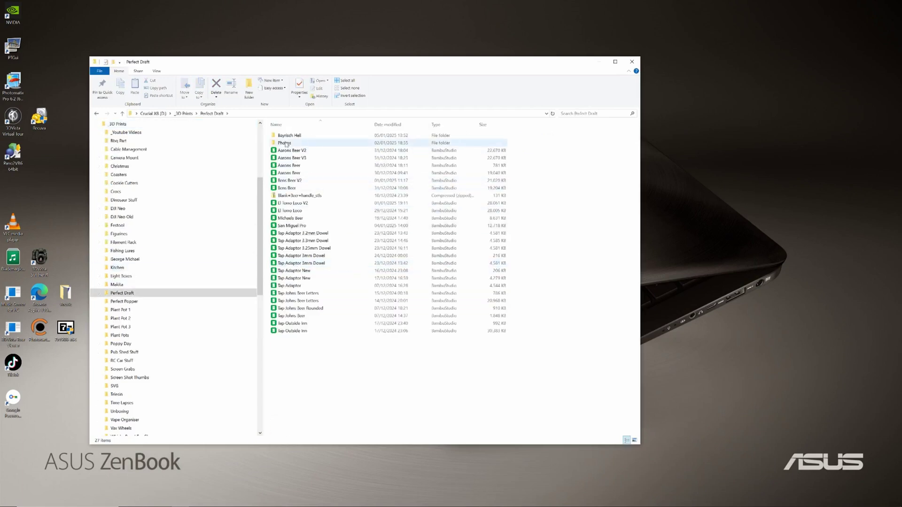
pyautogui.doubleClick(282, 137)
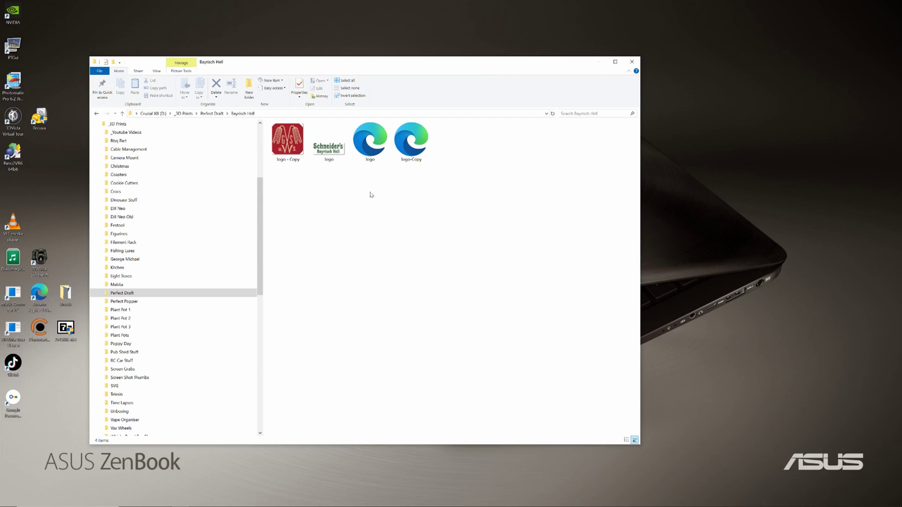
pyautogui.click(426, 77)
pyautogui.moveTo(410, 64); pyautogui.dragTo(480, 71)
pyautogui.click(701, 67)
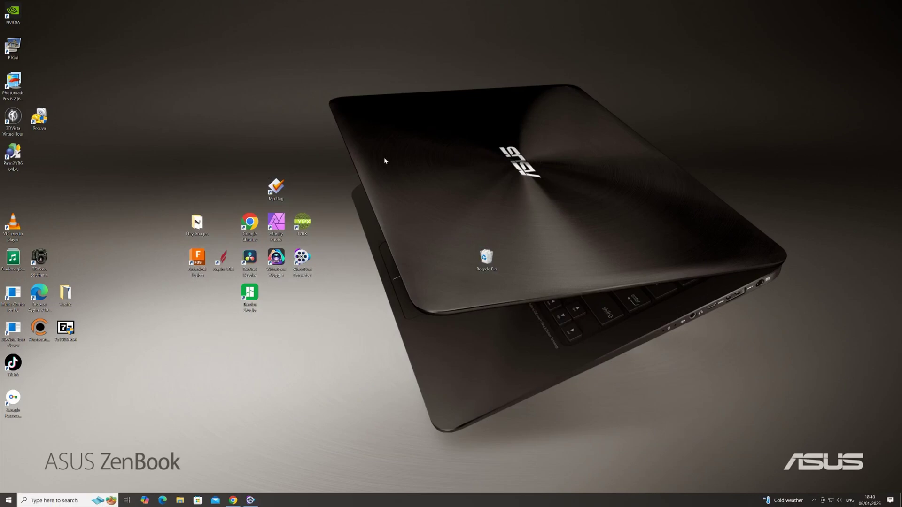
# - Switch to Chrome, find the Untappd page for Helles Landbier / Bayrisch Hell, and enlarge the beer's label image
pyautogui.click(250, 227)
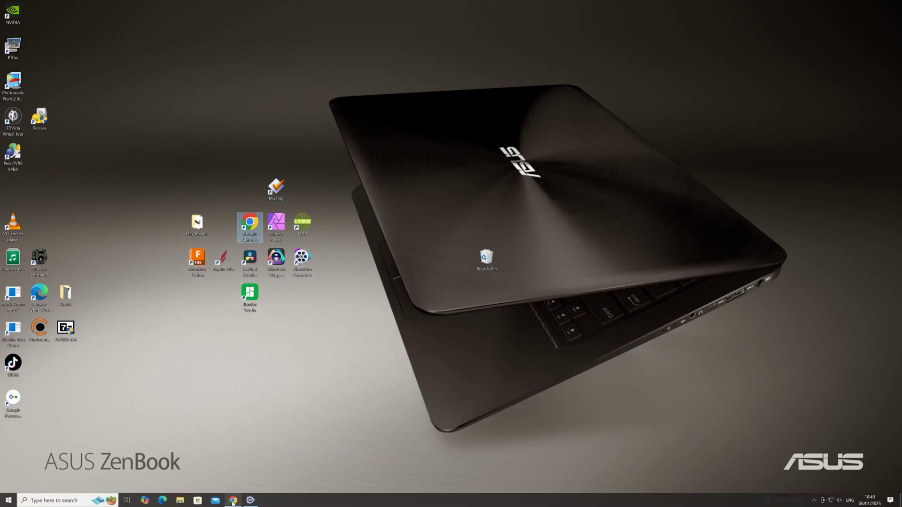
pyautogui.click(233, 501)
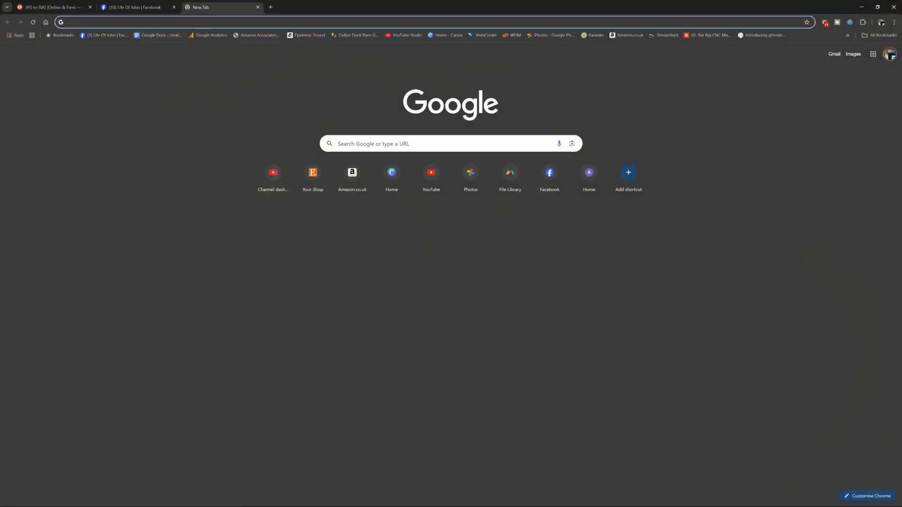
pyautogui.write('bay')
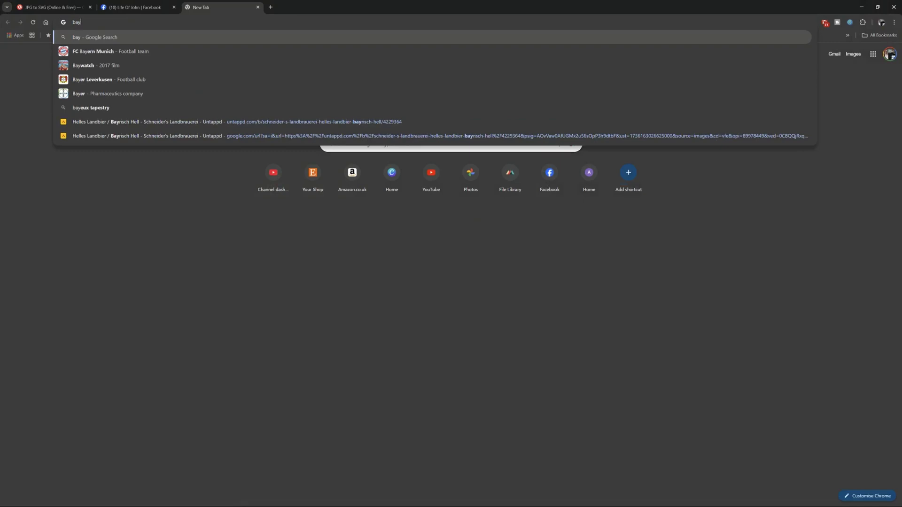
pyautogui.write('ri')
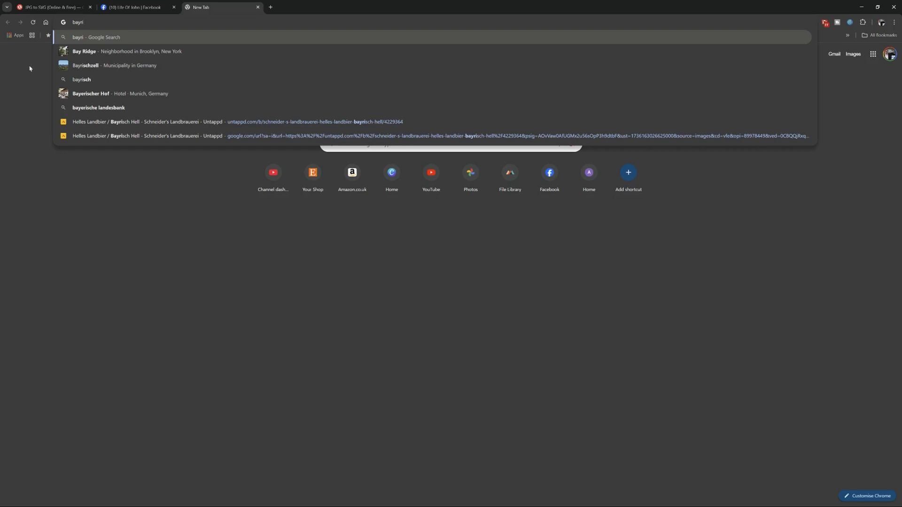
pyautogui.click(121, 122)
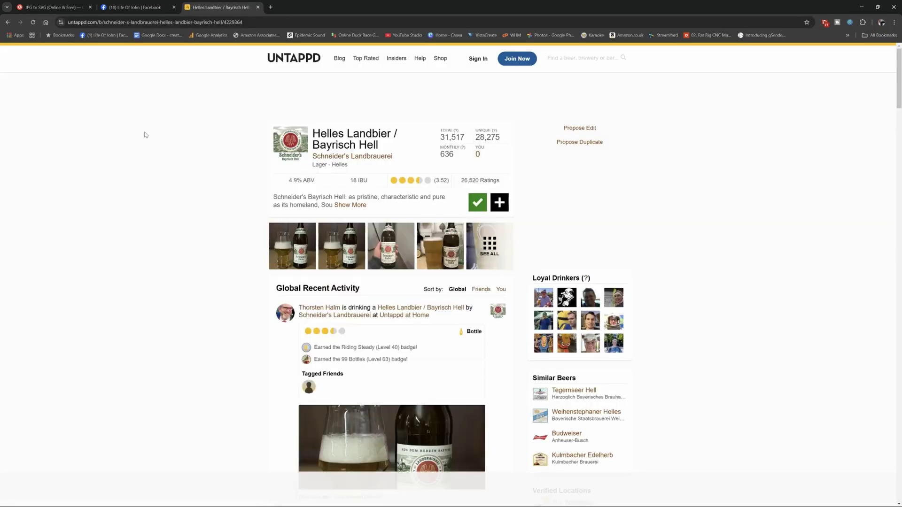
pyautogui.click(293, 139)
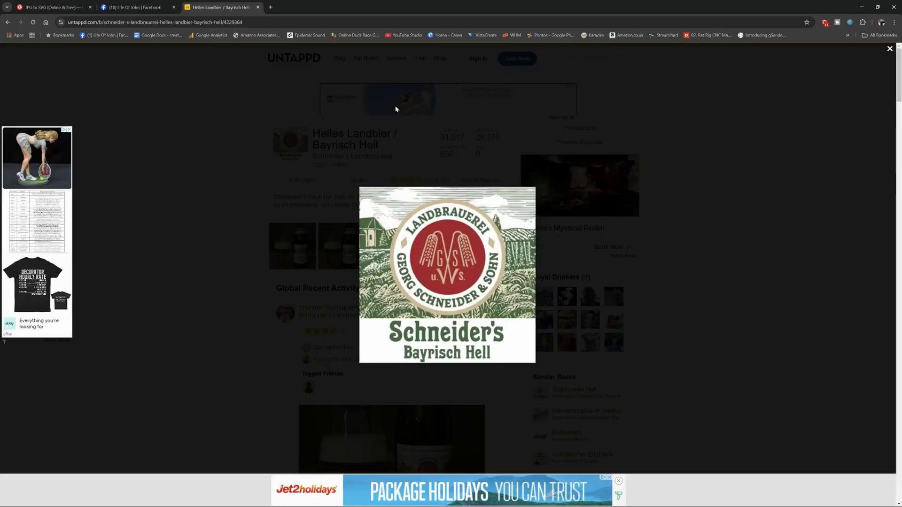
# - Dismiss the side advert and save the enlarged label picture as a JPEG named "image" in the Bayrisch Hell folder
pyautogui.click(68, 129)
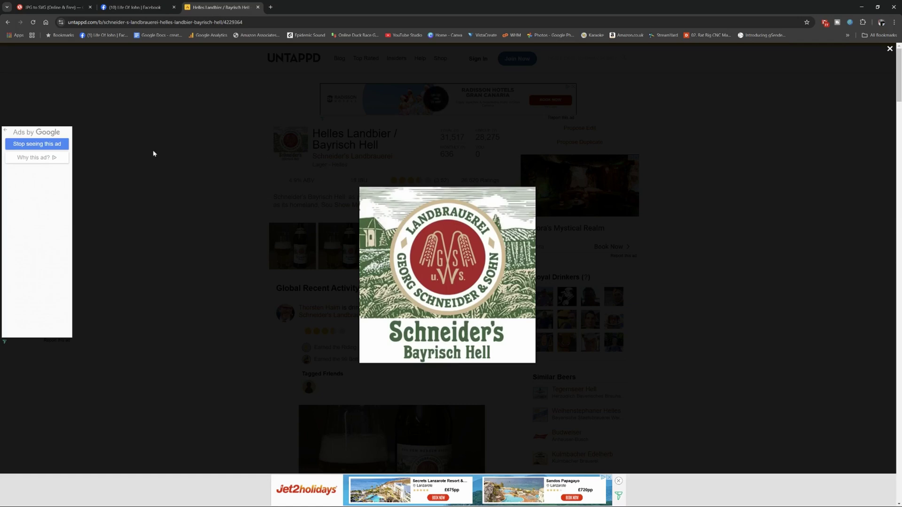
pyautogui.rightClick(429, 248)
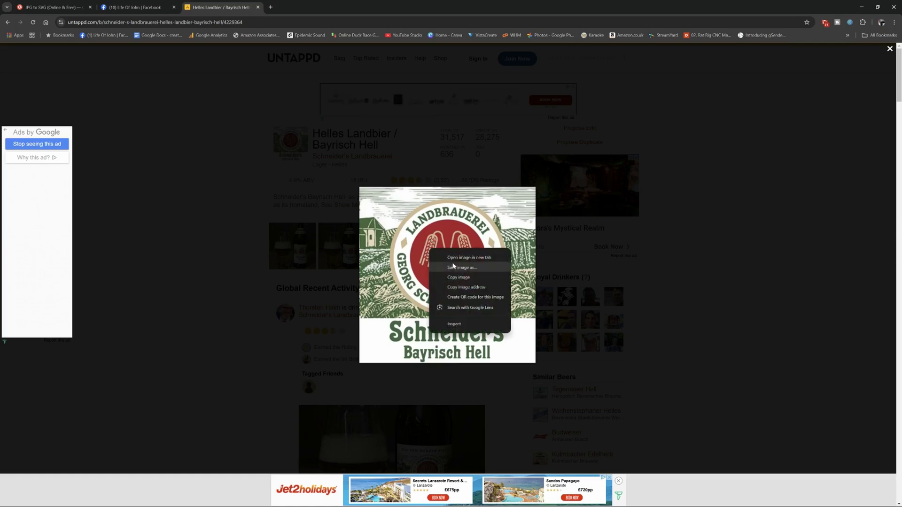
pyautogui.click(452, 268)
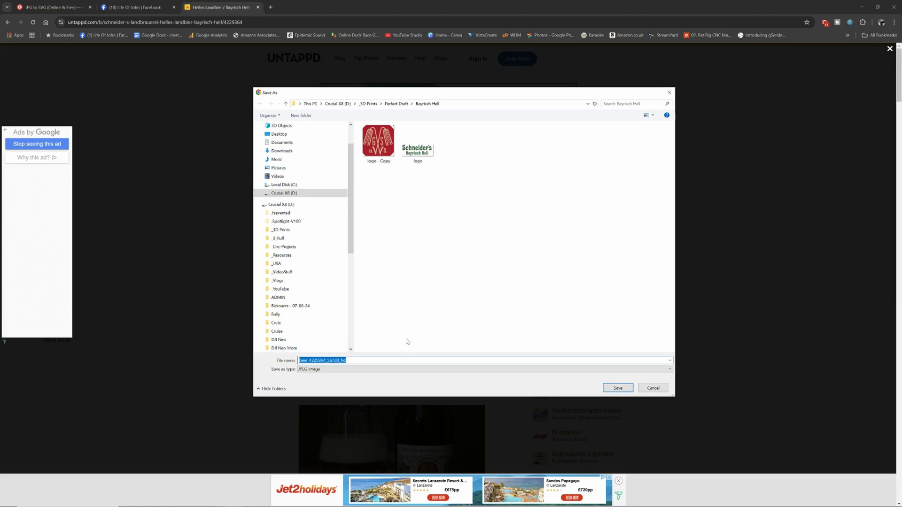
pyautogui.write('image')
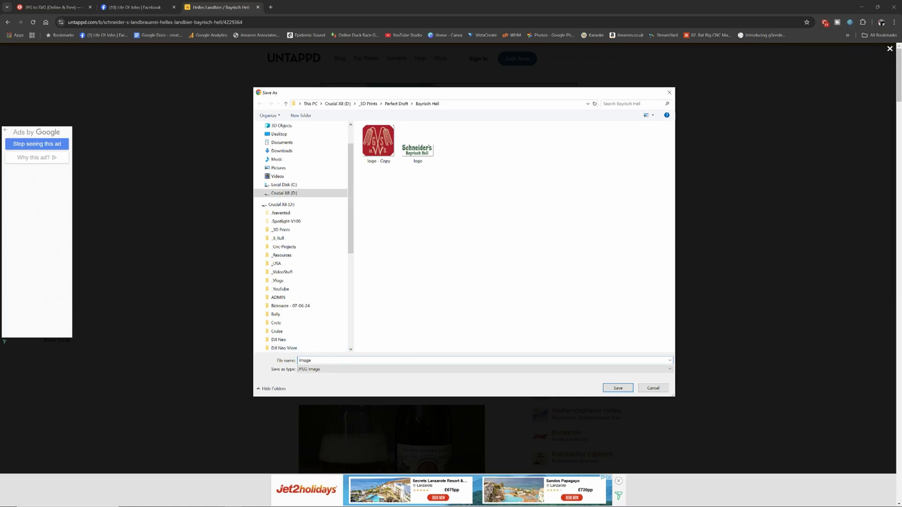
pyautogui.click(617, 389)
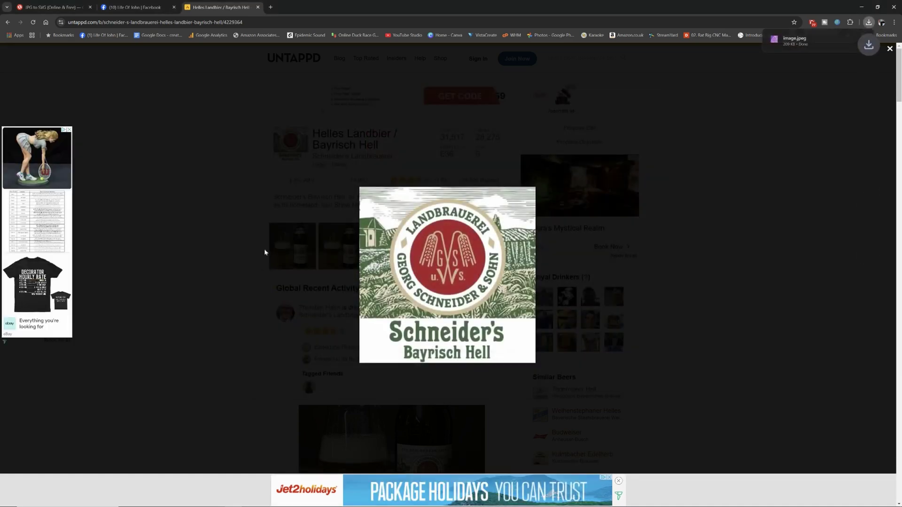
pyautogui.click(49, 7)
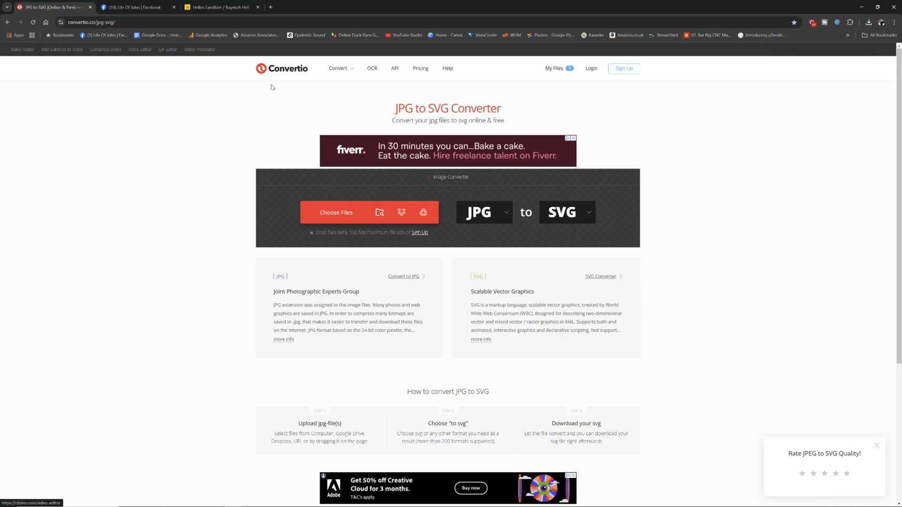
pyautogui.click(350, 215)
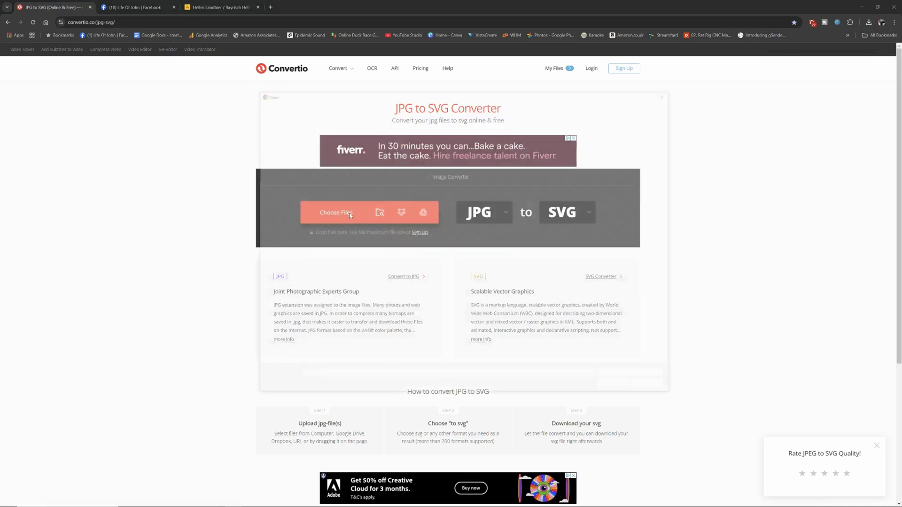
pyautogui.click(646, 390)
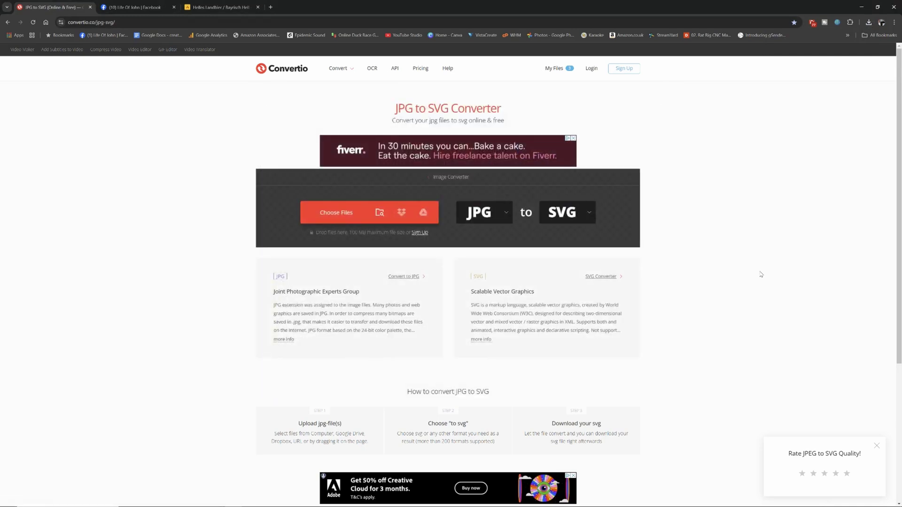
# - Switch to Affinity Photo and open the file "image" from the Bayrisch Hell folder
pyautogui.click(860, 8)
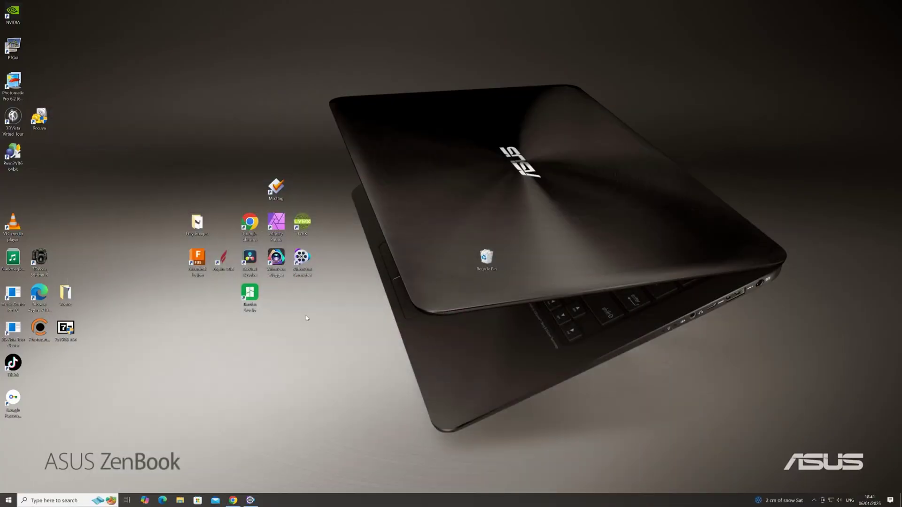
pyautogui.doubleClick(276, 226)
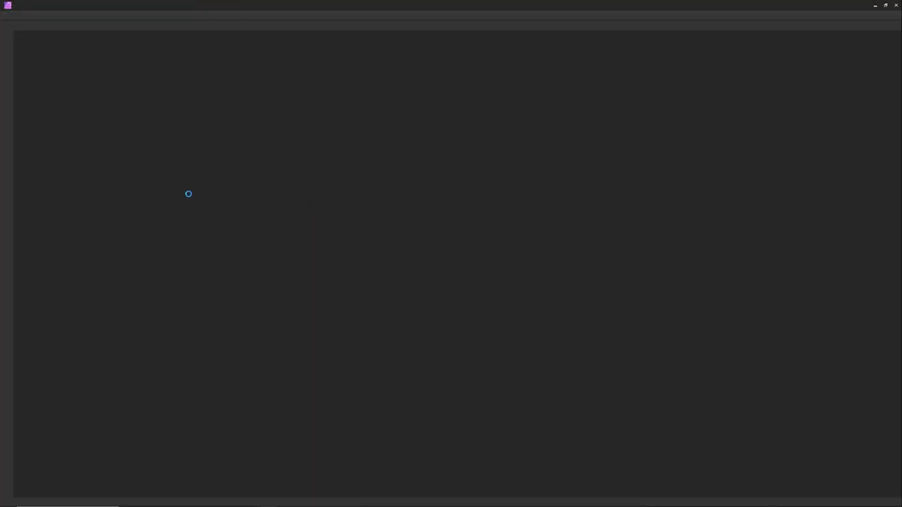
pyautogui.click(23, 7)
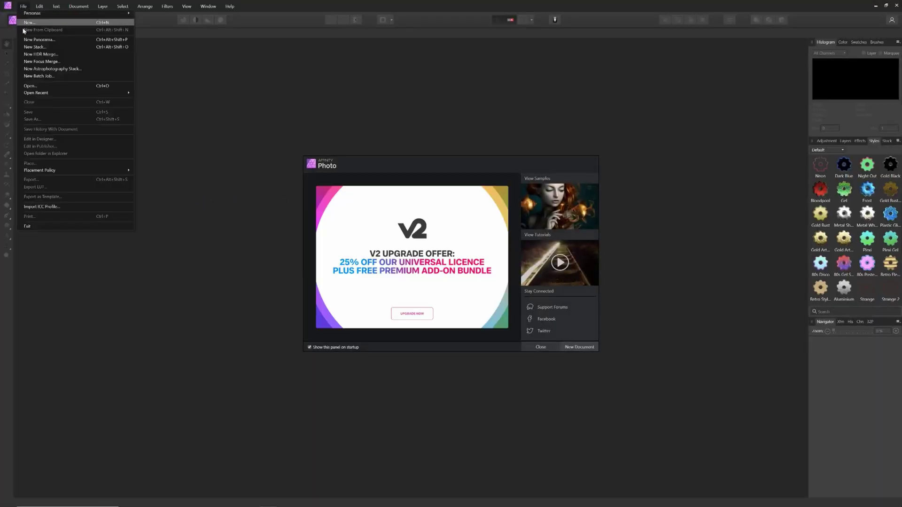
pyautogui.click(34, 86)
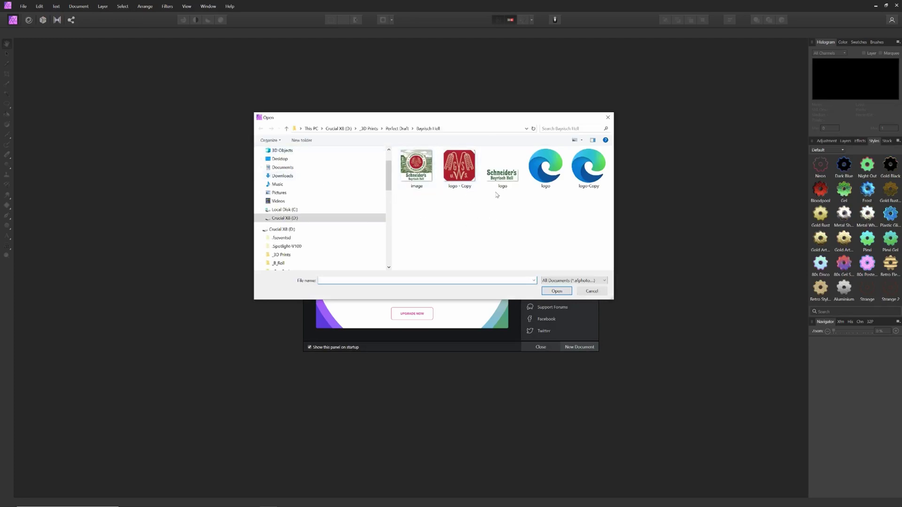
pyautogui.click(425, 172)
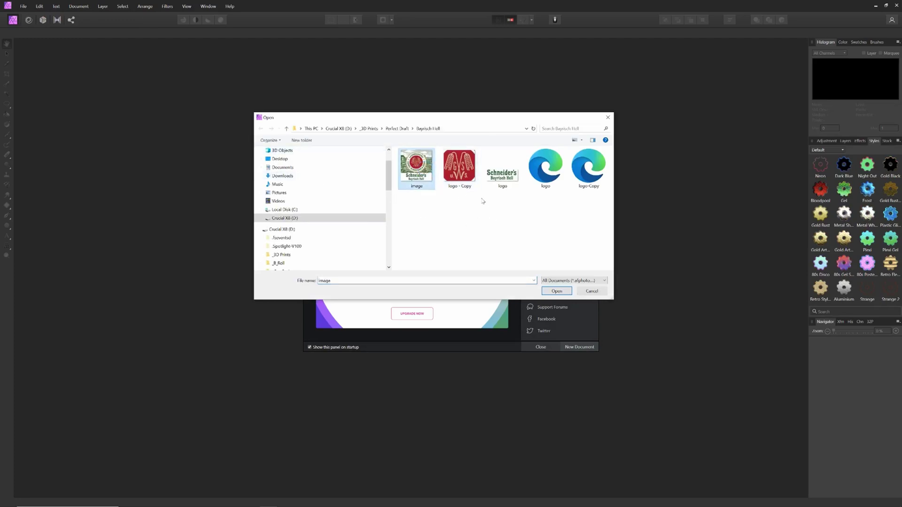
pyautogui.click(557, 291)
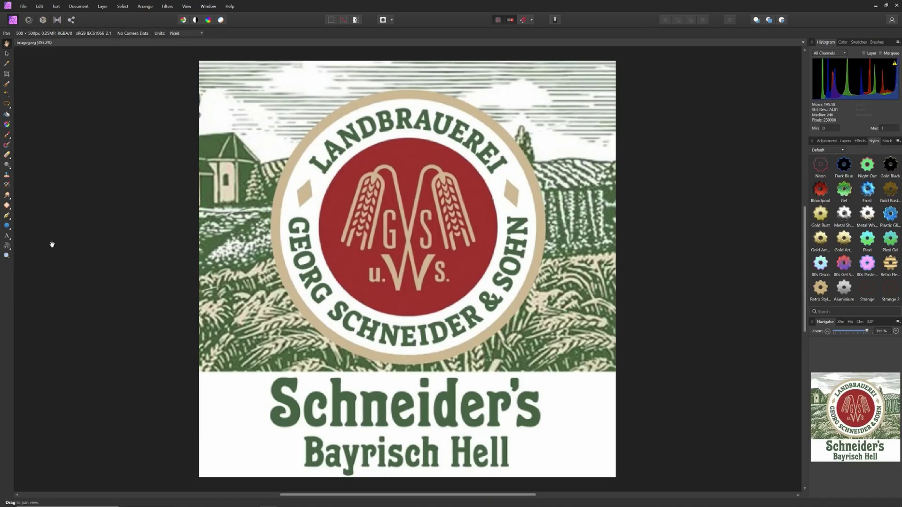
# - Crop the label to the "Schneider's Bayrisch Hell" lettering, about 344 × 123 px
pyautogui.click(7, 74)
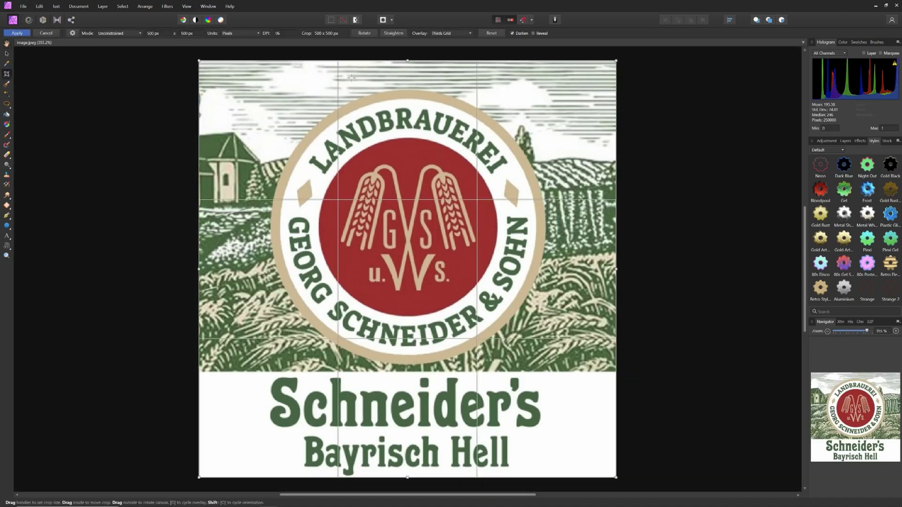
pyautogui.moveTo(408, 60); pyautogui.dragTo(431, 371)
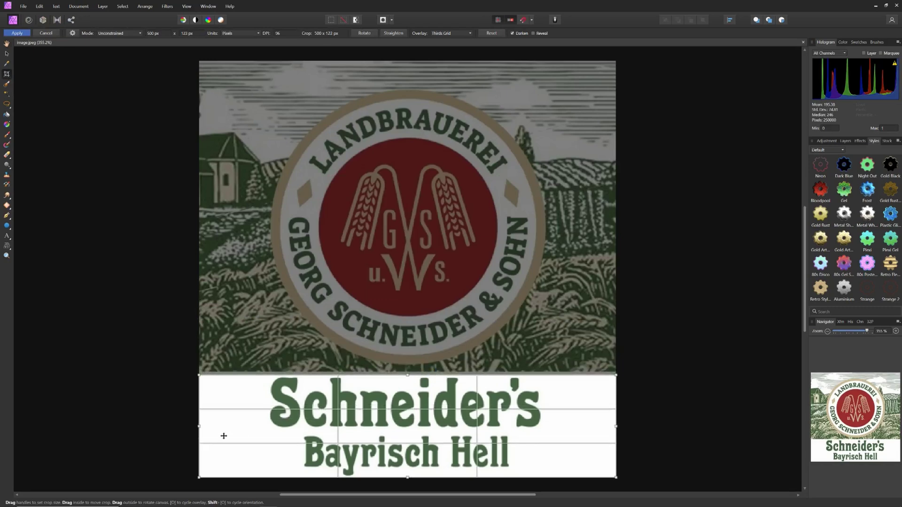
pyautogui.moveTo(198, 429); pyautogui.dragTo(261, 427)
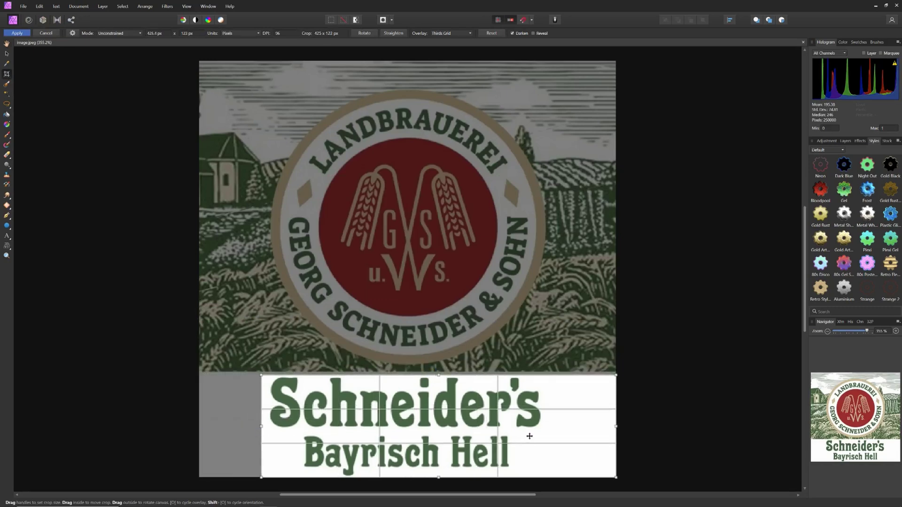
pyautogui.moveTo(616, 427); pyautogui.dragTo(539, 427)
pyautogui.press('Return')
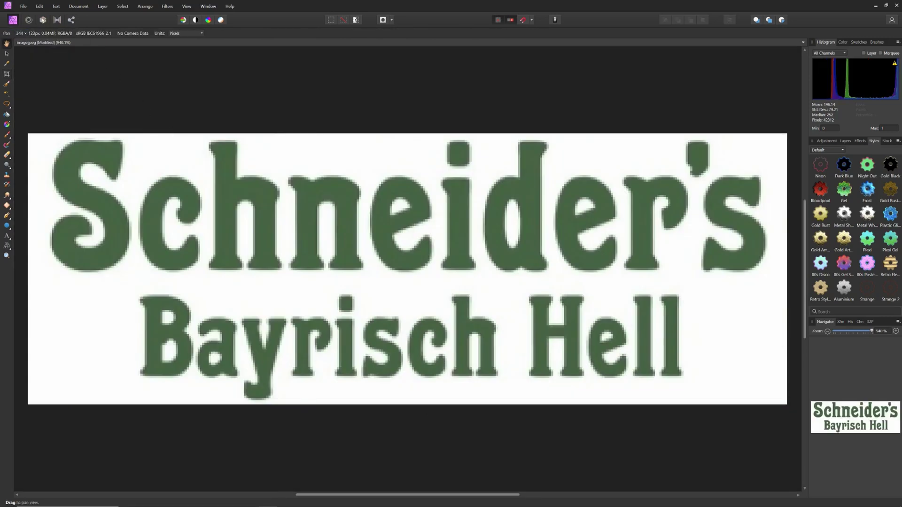
pyautogui.click(24, 7)
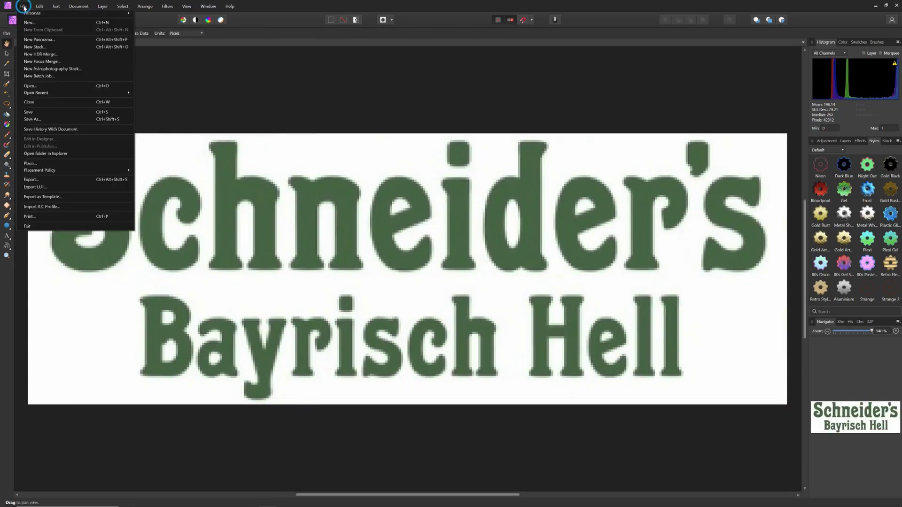
pyautogui.click(50, 122)
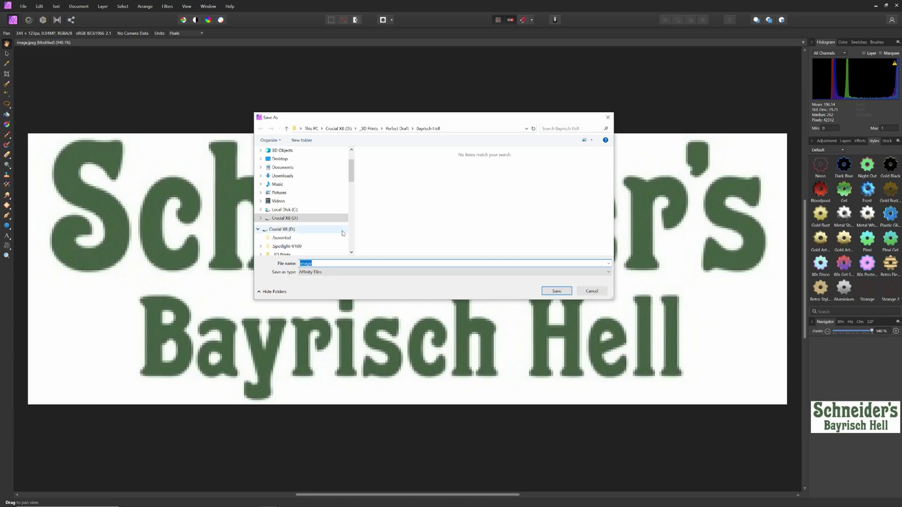
pyautogui.click(323, 263)
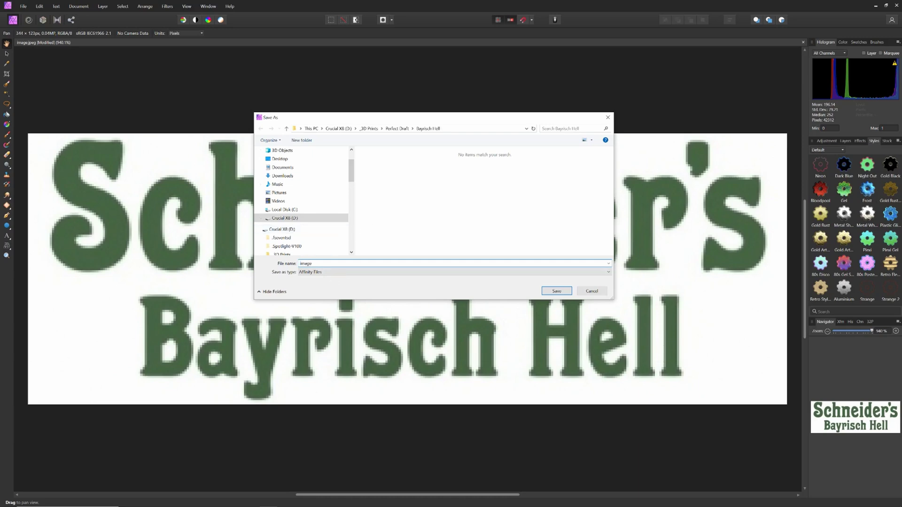
pyautogui.doubleClick(303, 263)
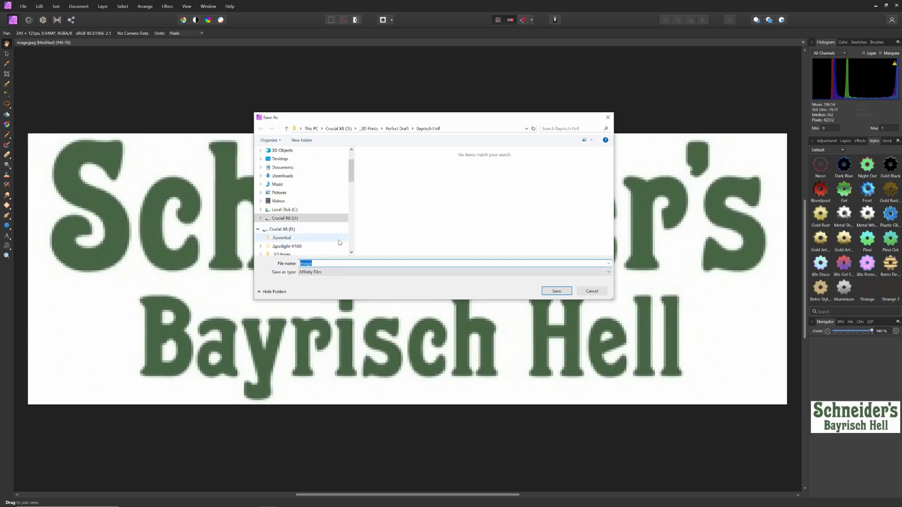
pyautogui.click(593, 291)
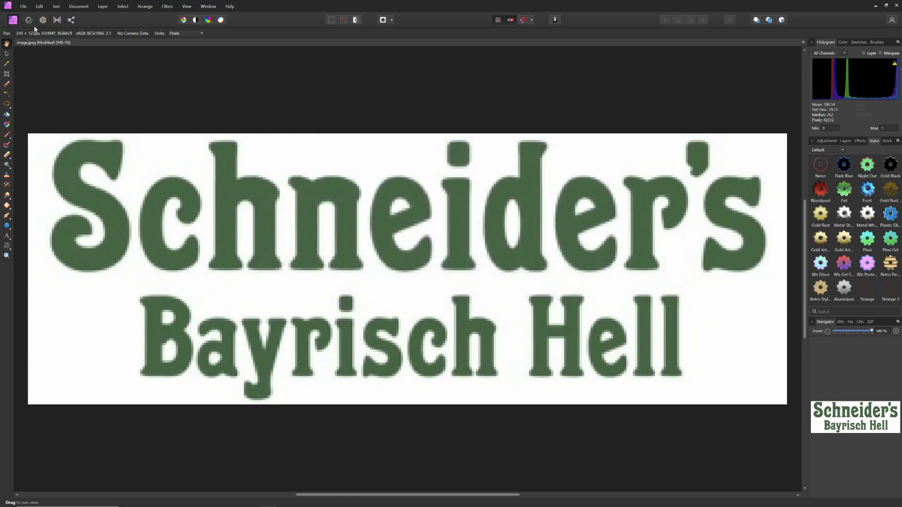
# - Export the cropped lettering as a best-quality JPEG, overwriting the file "logo" in the Bayrisch Hell folder
pyautogui.click(22, 7)
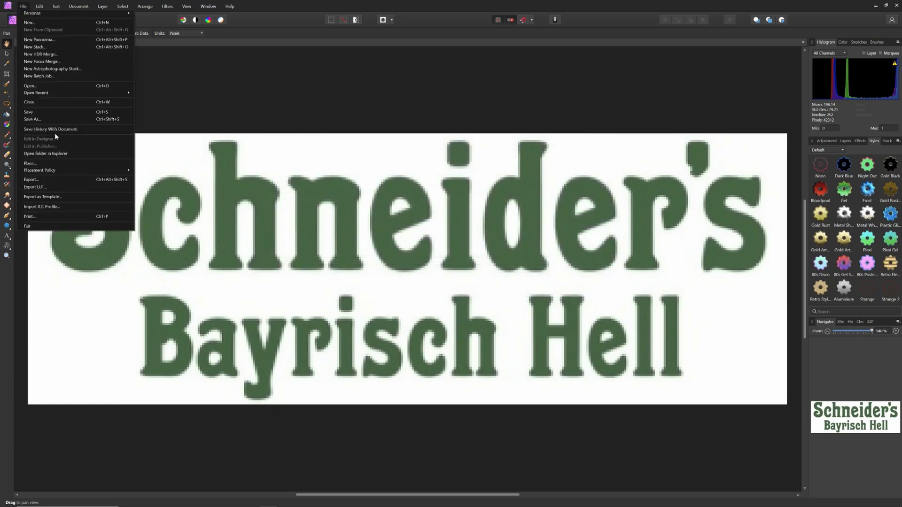
pyautogui.click(63, 180)
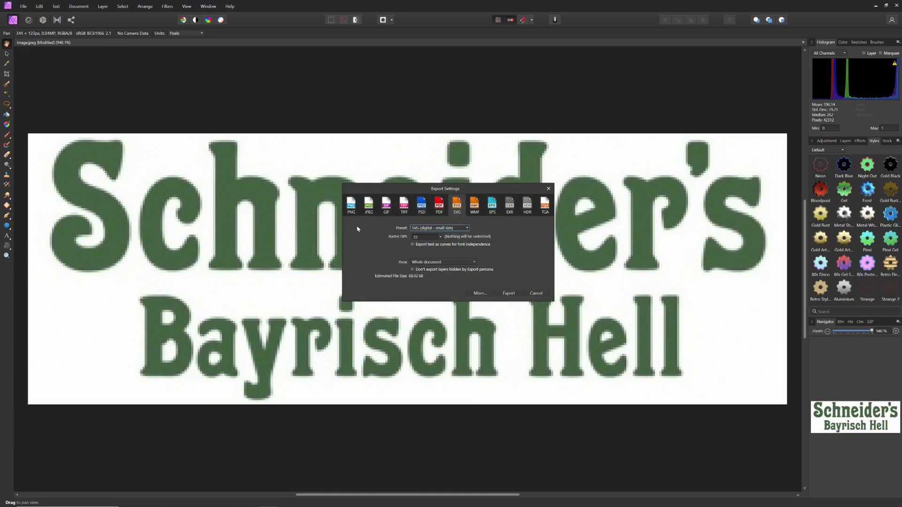
pyautogui.click(352, 213)
pyautogui.click(457, 212)
pyautogui.click(370, 212)
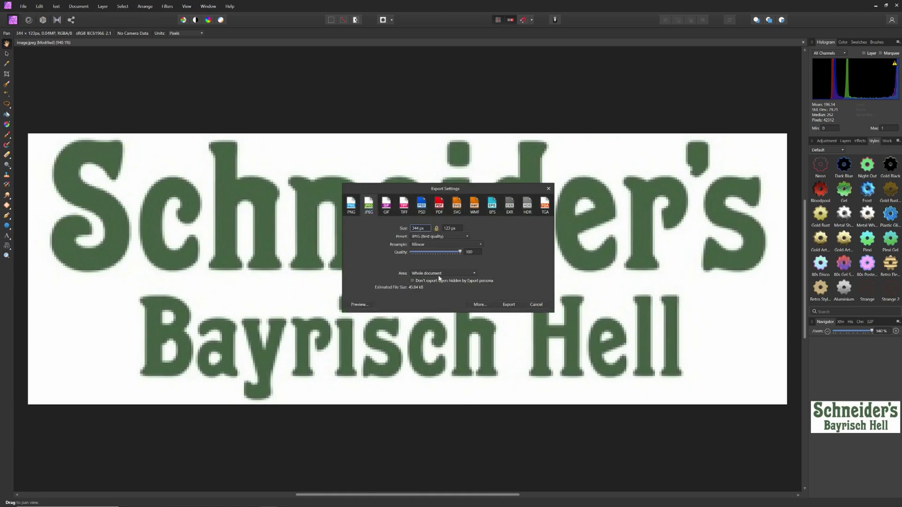
pyautogui.click(505, 306)
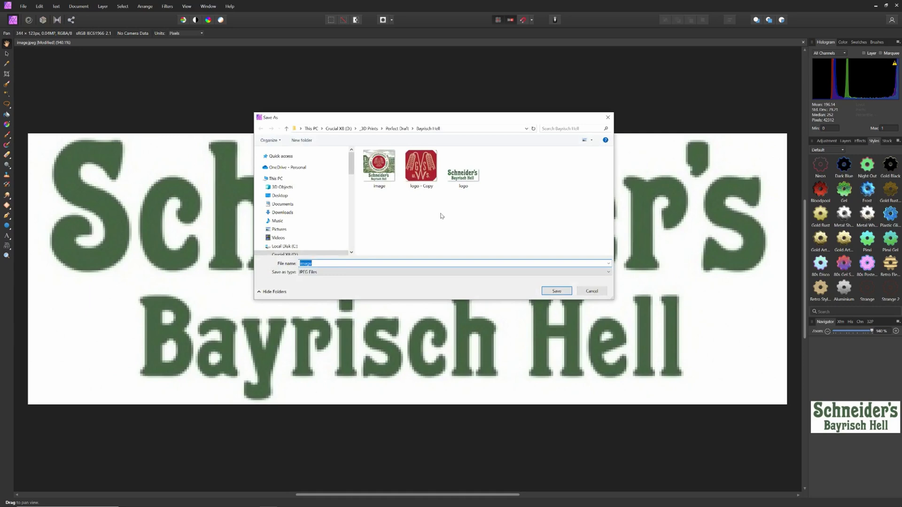
pyautogui.click(464, 181)
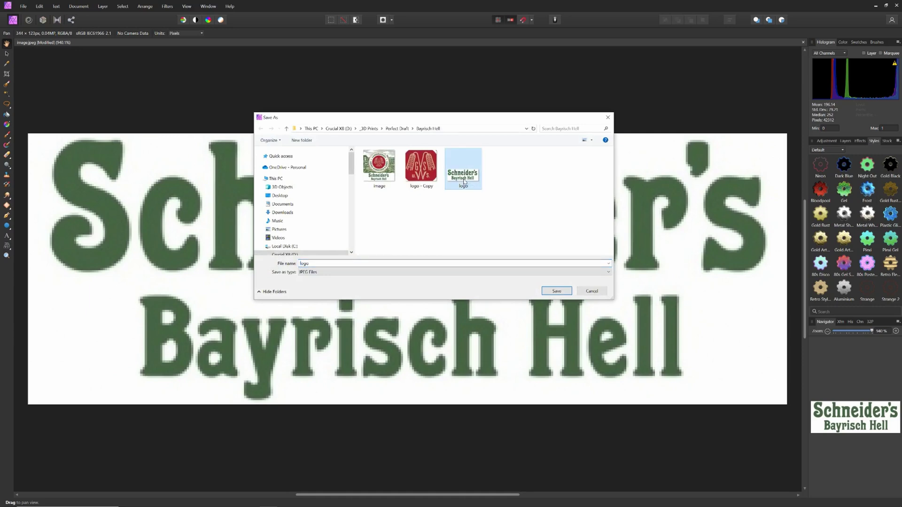
pyautogui.click(546, 294)
pyautogui.click(478, 285)
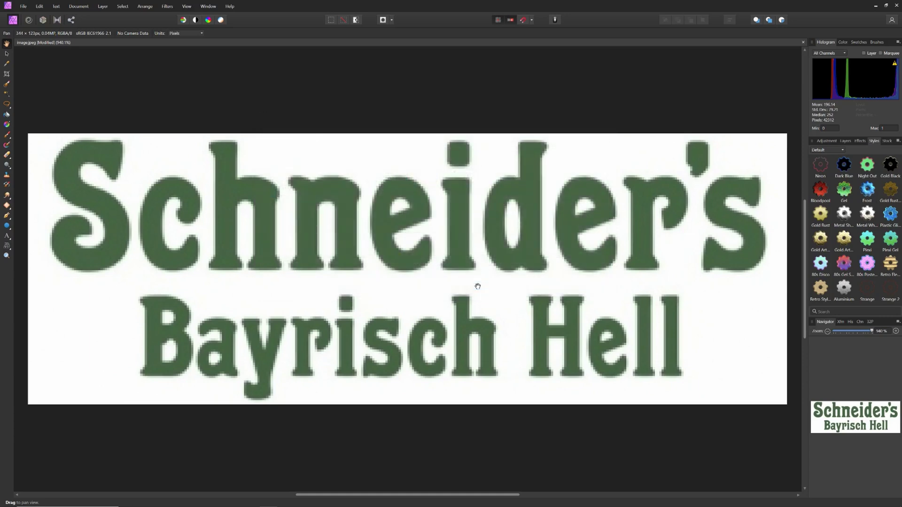
# - Undo the crop to restore the full beer label
pyautogui.click(39, 6)
pyautogui.click(40, 13)
pyautogui.click(39, 6)
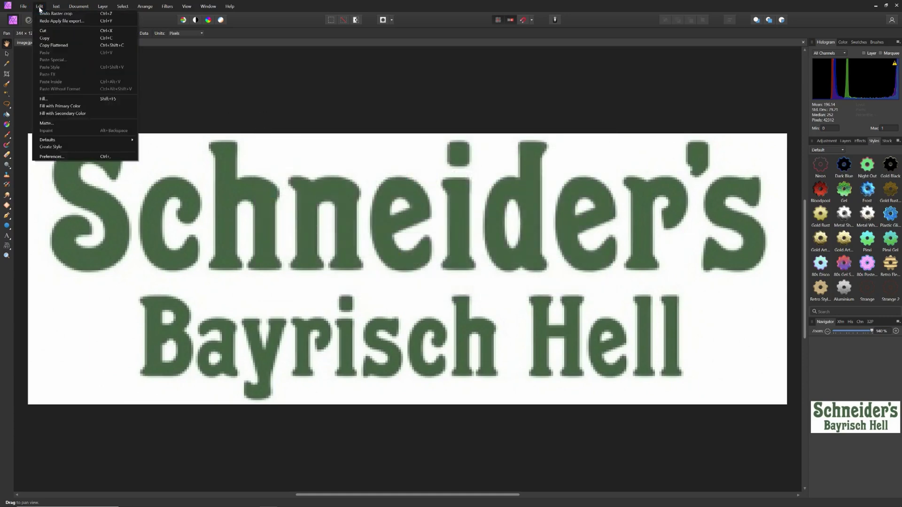
pyautogui.click(40, 14)
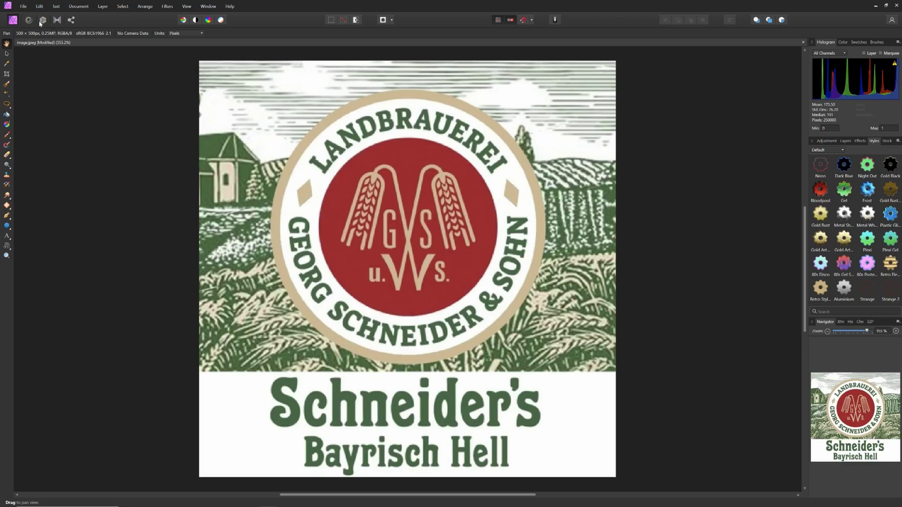
# - Crop the label to the wheat-ear monogram in the red circle, about 173 × 169 px
pyautogui.click(7, 74)
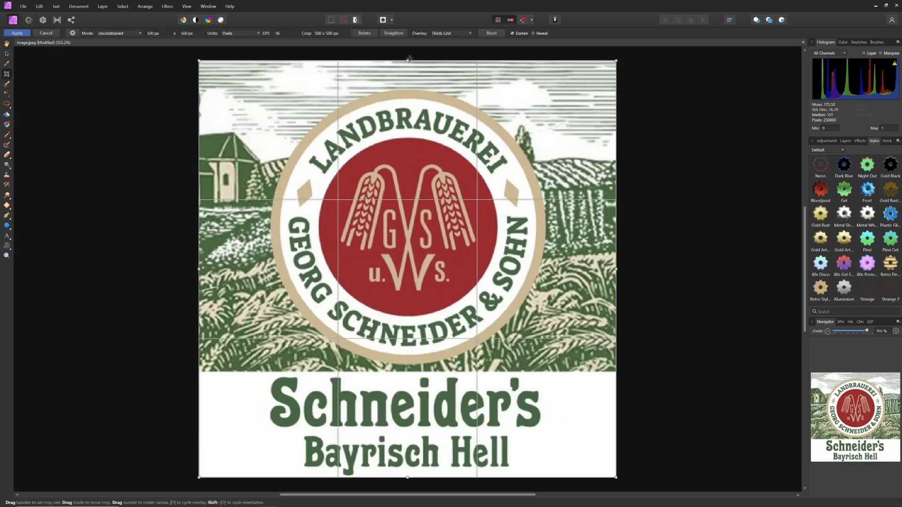
pyautogui.moveTo(409, 58); pyautogui.dragTo(408, 157)
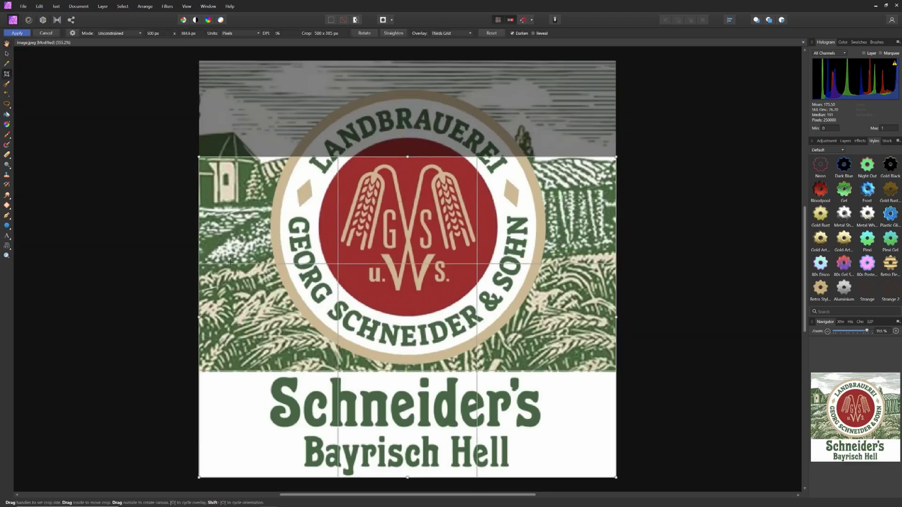
pyautogui.moveTo(200, 315); pyautogui.dragTo(333, 319)
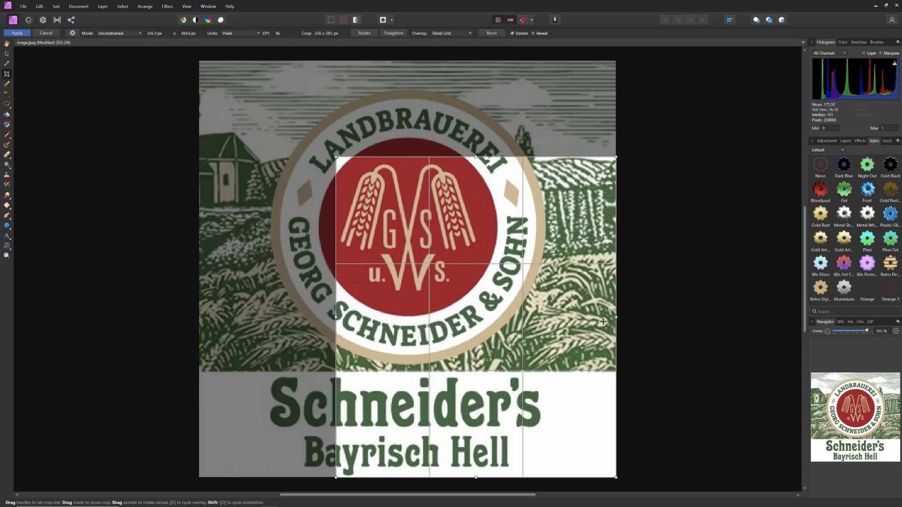
pyautogui.moveTo(615, 318); pyautogui.dragTo(481, 318)
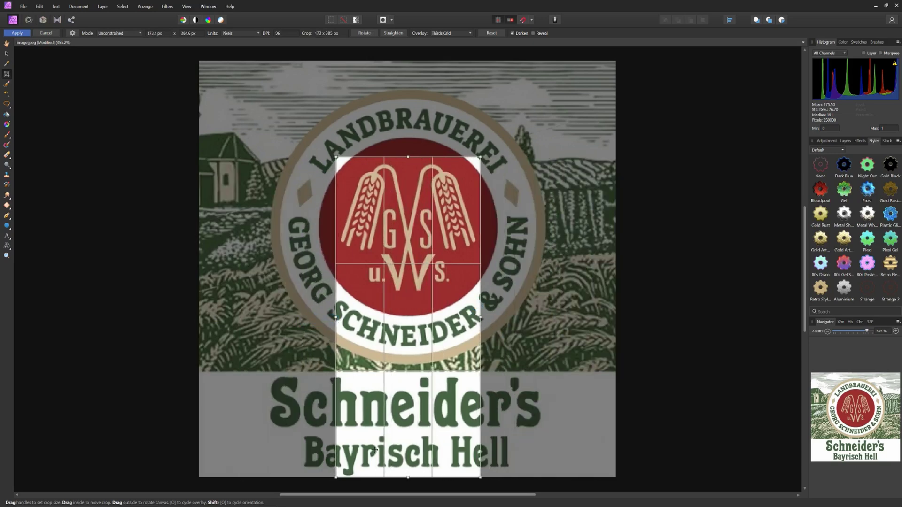
pyautogui.moveTo(407, 478); pyautogui.dragTo(421, 295)
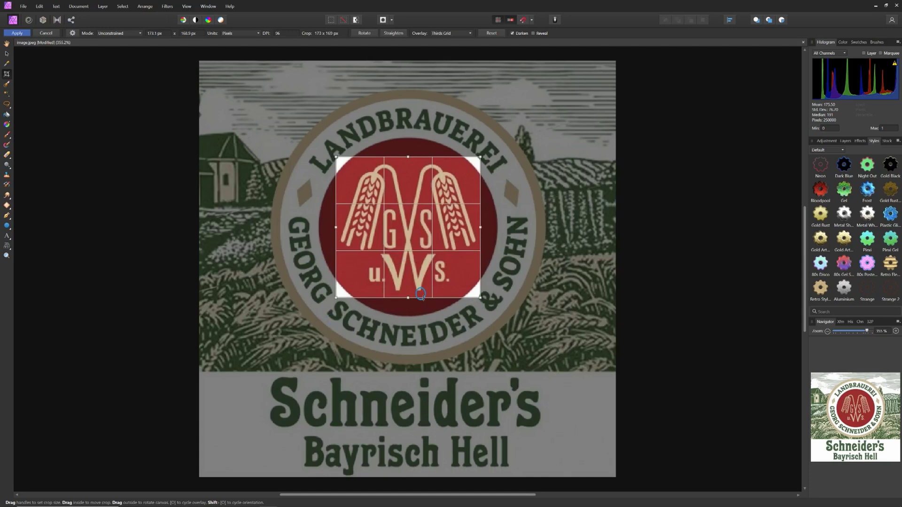
pyautogui.press('Return')
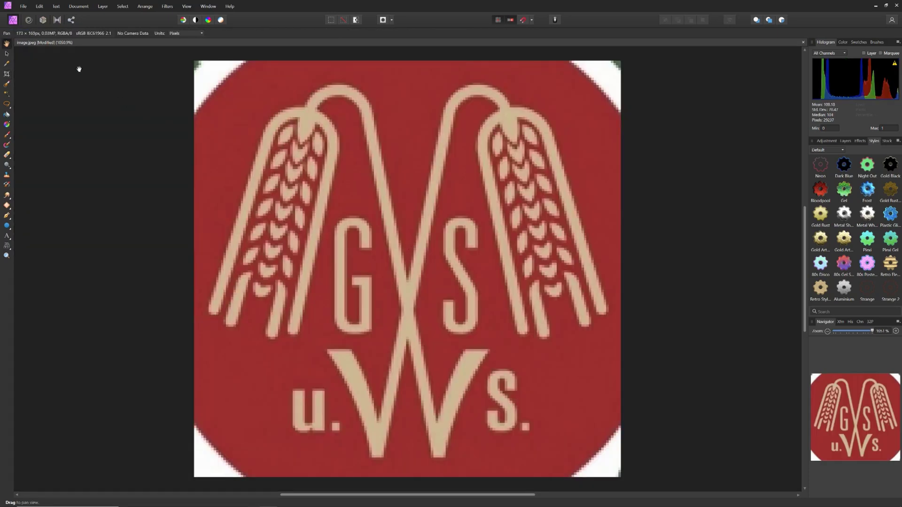
# - Export the cropped monogram as a best-quality JPEG, overwriting the file "logo - Copy" in the Bayrisch Hell folder
pyautogui.click(25, 7)
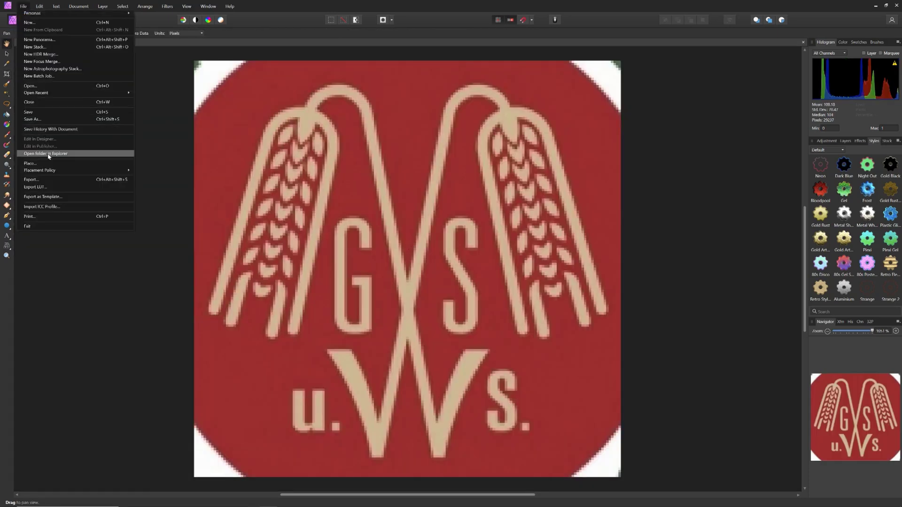
pyautogui.click(52, 179)
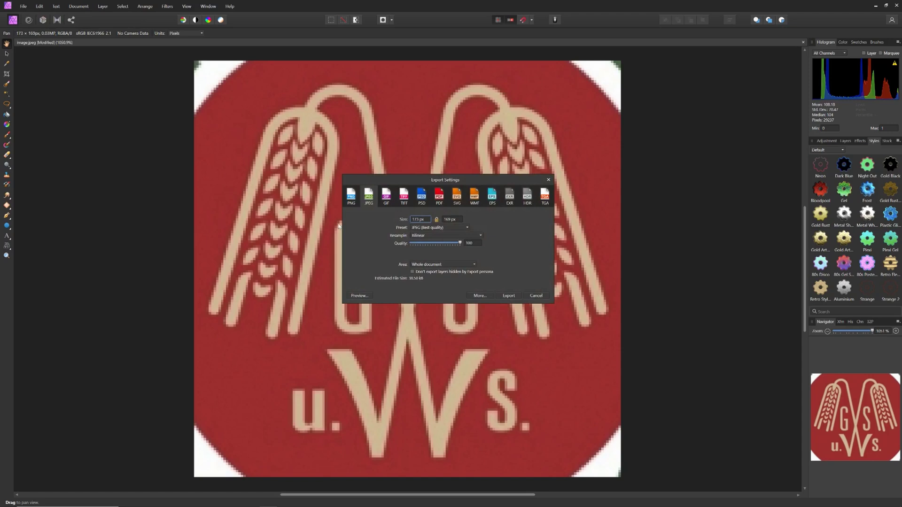
pyautogui.click(509, 296)
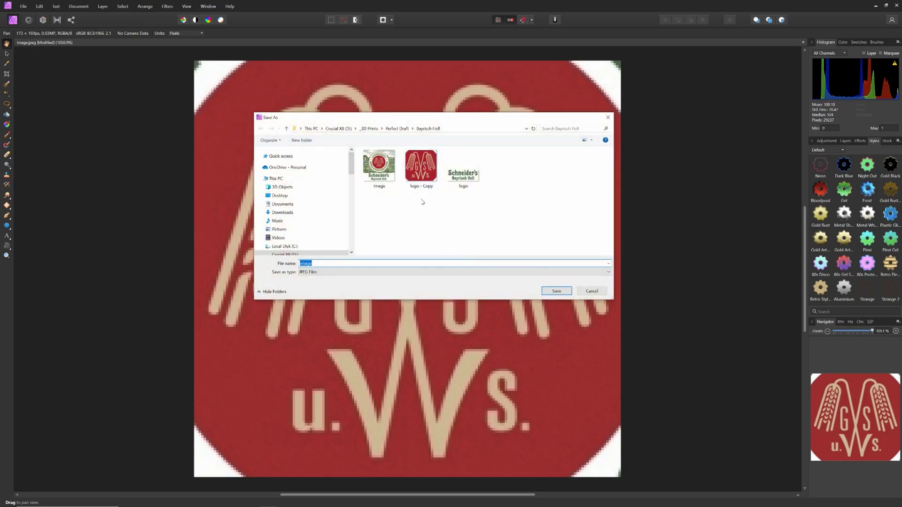
pyautogui.click(415, 169)
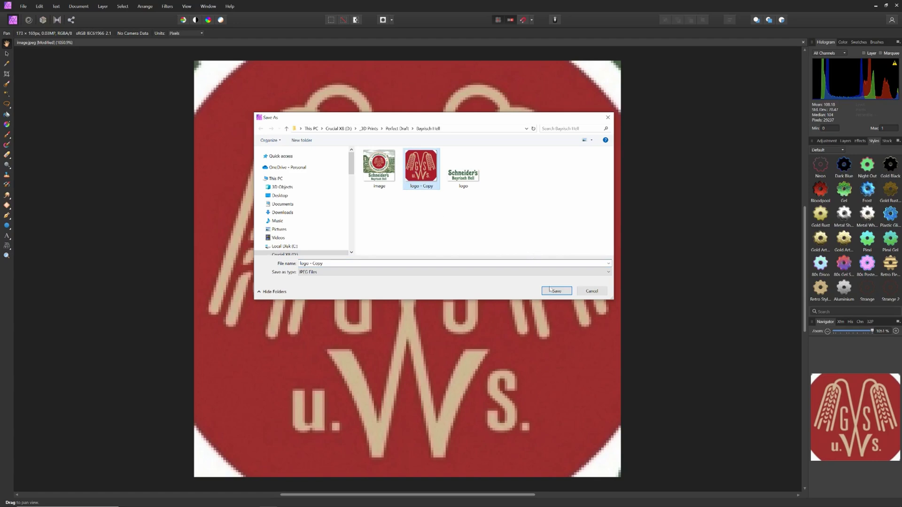
pyautogui.click(551, 290)
pyautogui.click(479, 286)
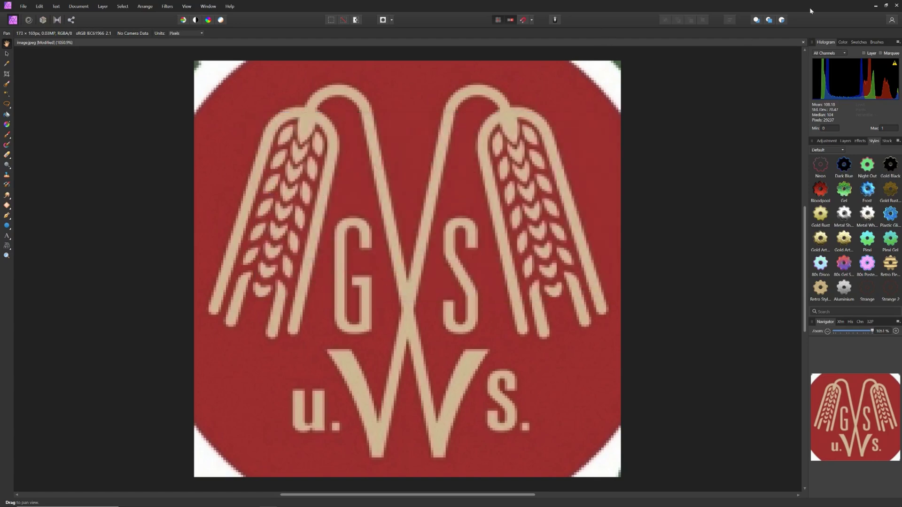
# - Close Affinity Photo without saving the changes to the label image and switch to the Convertio page in Chrome
pyautogui.click(896, 5)
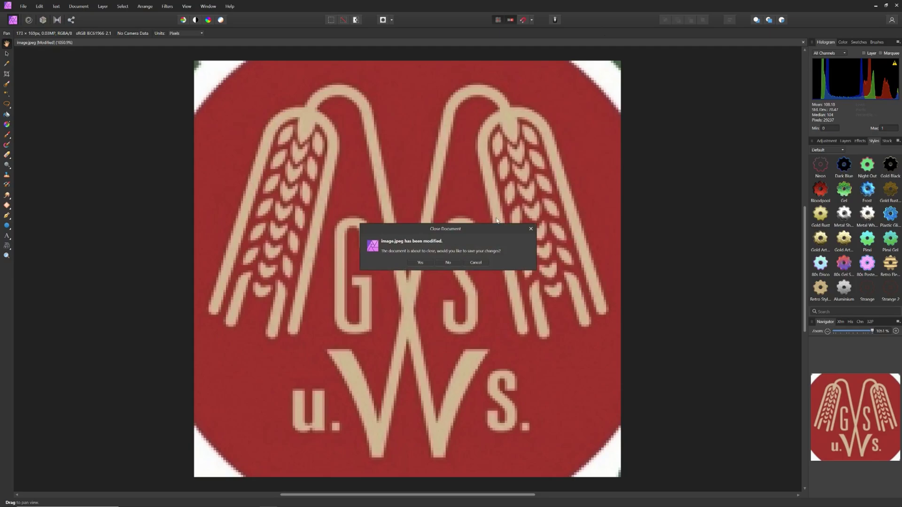
pyautogui.click(448, 263)
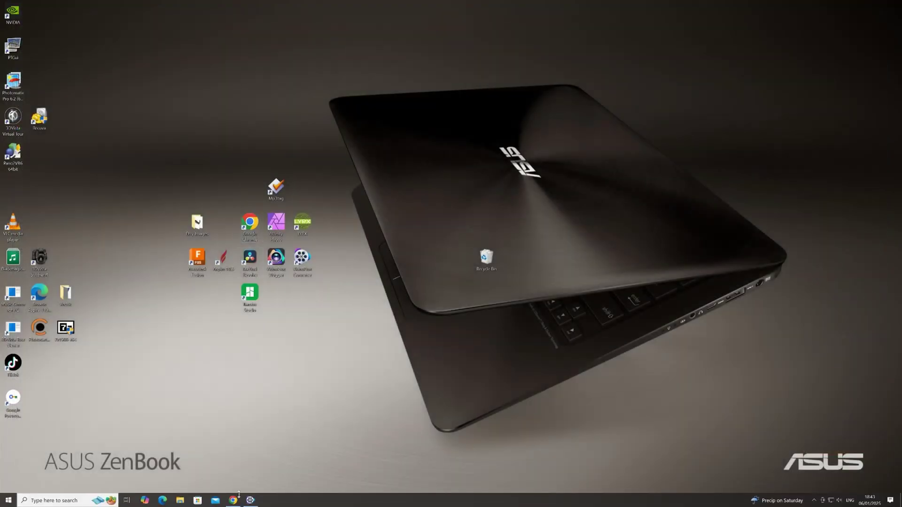
pyautogui.click(233, 500)
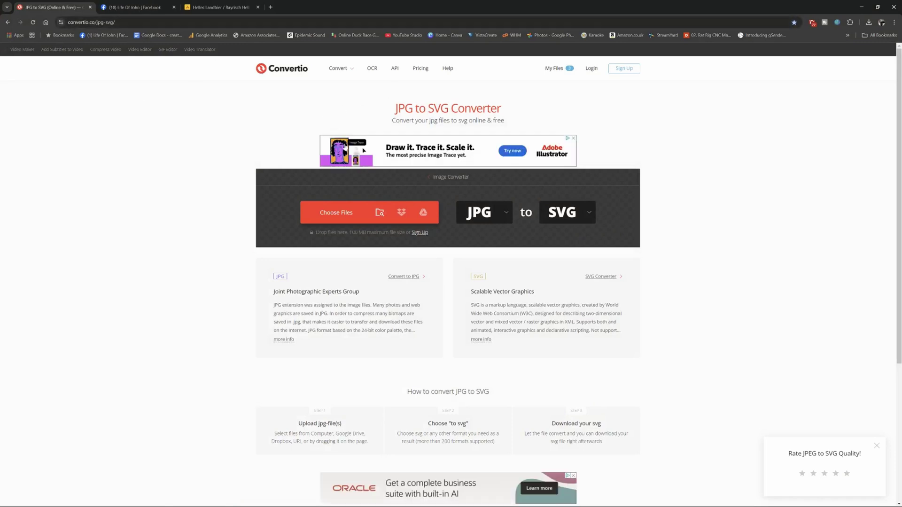
# - Upload the lettering image "logo" from the Bayrisch Hell folder and convert it from JPEG to SVG
pyautogui.click(361, 213)
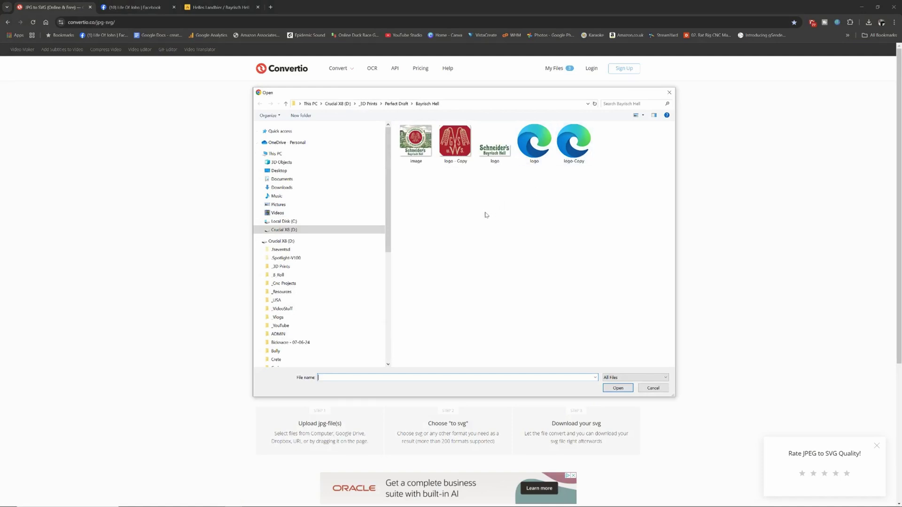
pyautogui.click(496, 153)
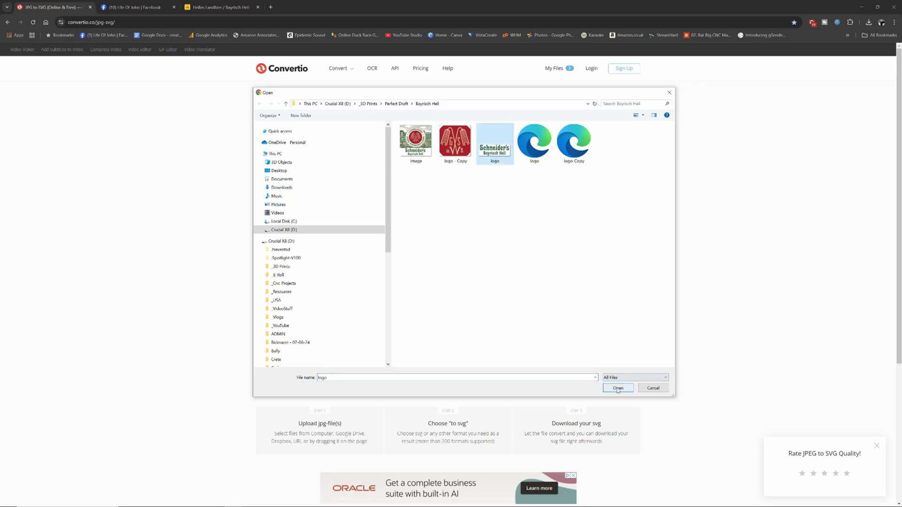
pyautogui.click(618, 388)
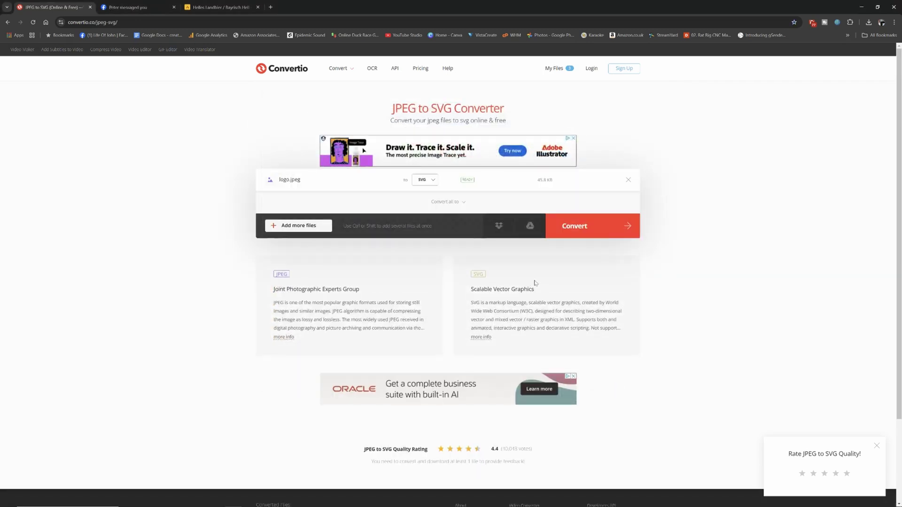
pyautogui.click(572, 231)
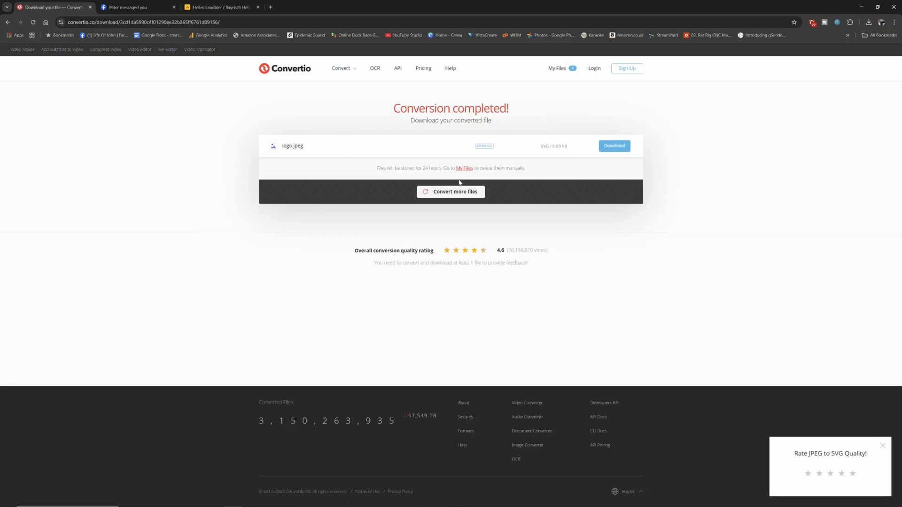
# - Download the converted lettering as an SVG named "text" in the Bayrisch Hell folder
pyautogui.click(614, 147)
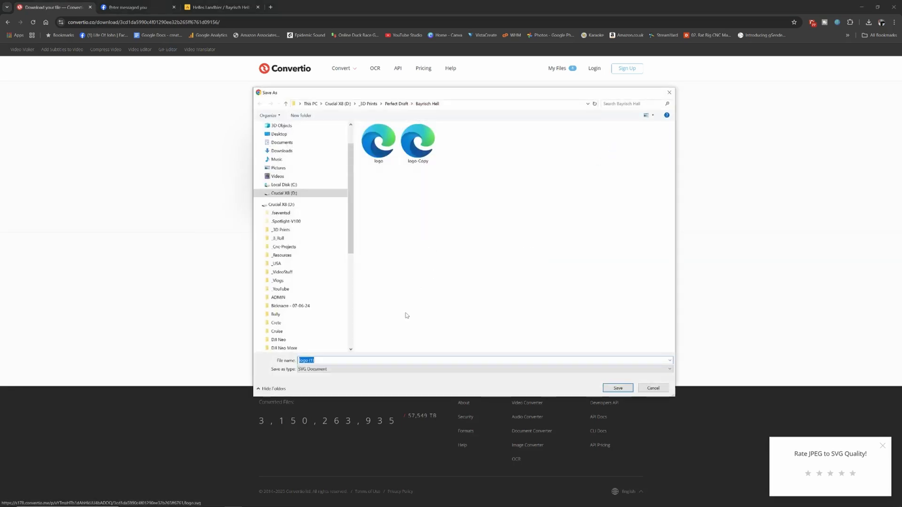
pyautogui.write('text')
pyautogui.click(606, 389)
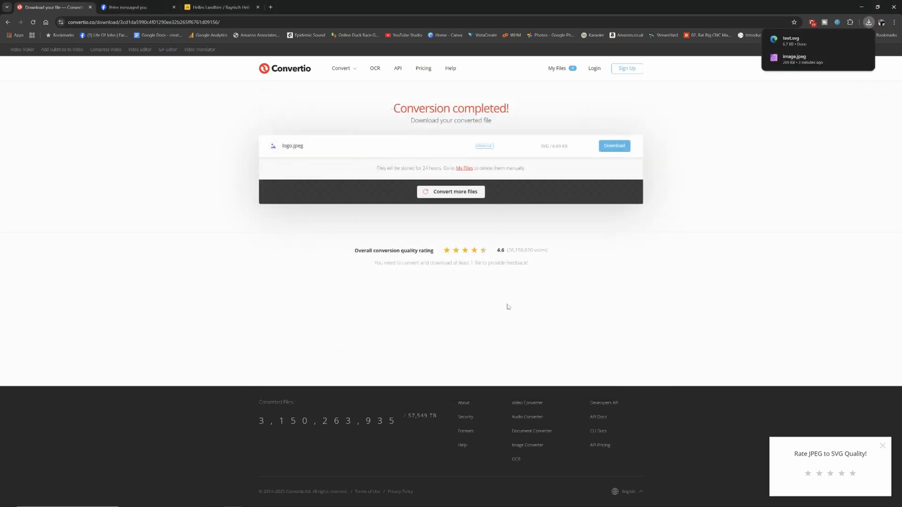
# - Start another conversion and delete the old SVG files "logo" and "logo-Copy" from the Bayrisch Hell folder while choosing files
pyautogui.click(454, 192)
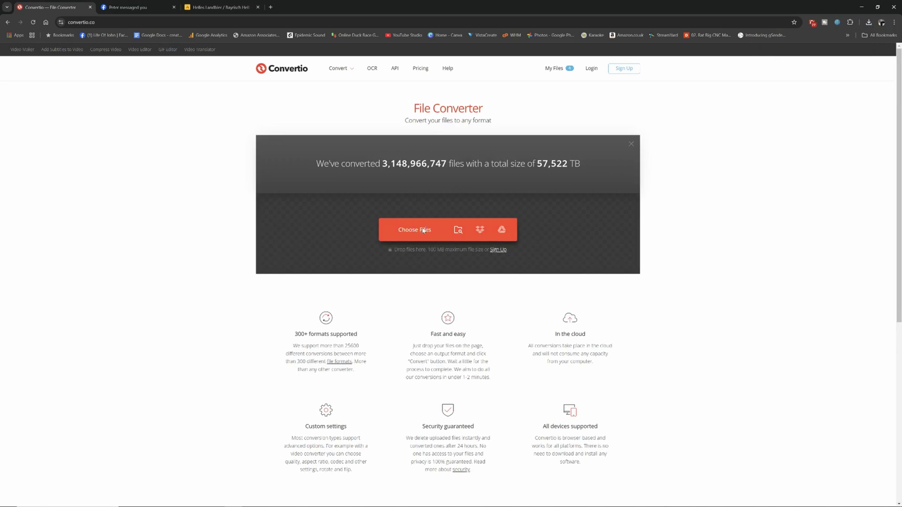
pyautogui.click(423, 231)
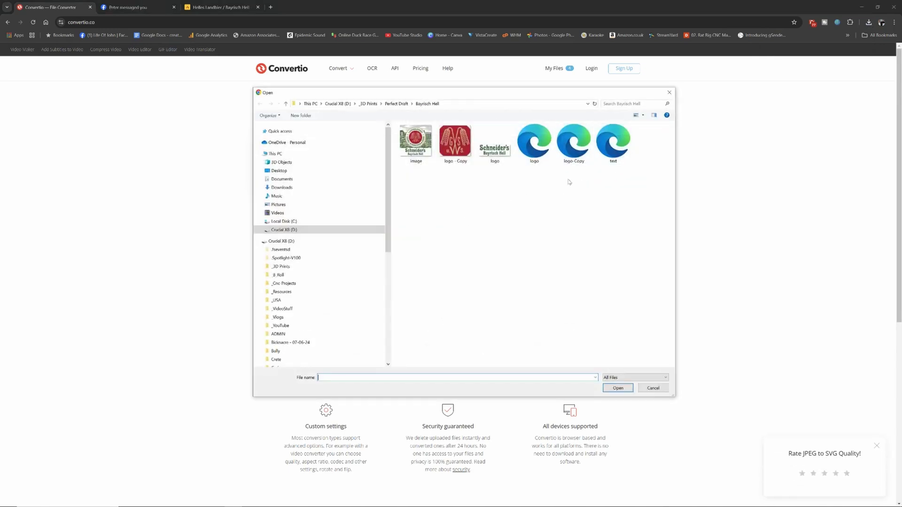
pyautogui.moveTo(569, 182); pyautogui.dragTo(527, 128)
pyautogui.press('Delete')
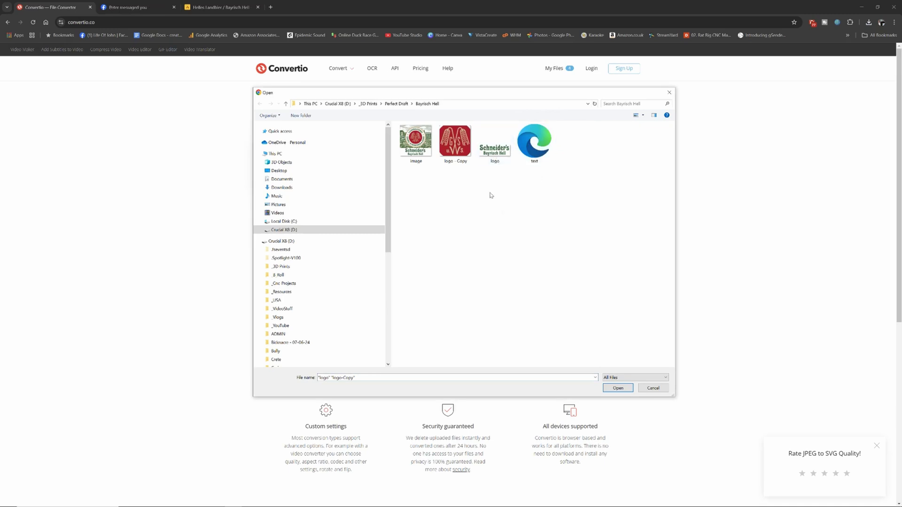
# - Upload the monogram image "logo - Copy" from the Bayrisch Hell folder and convert it from JPEG to SVG
pyautogui.click(454, 152)
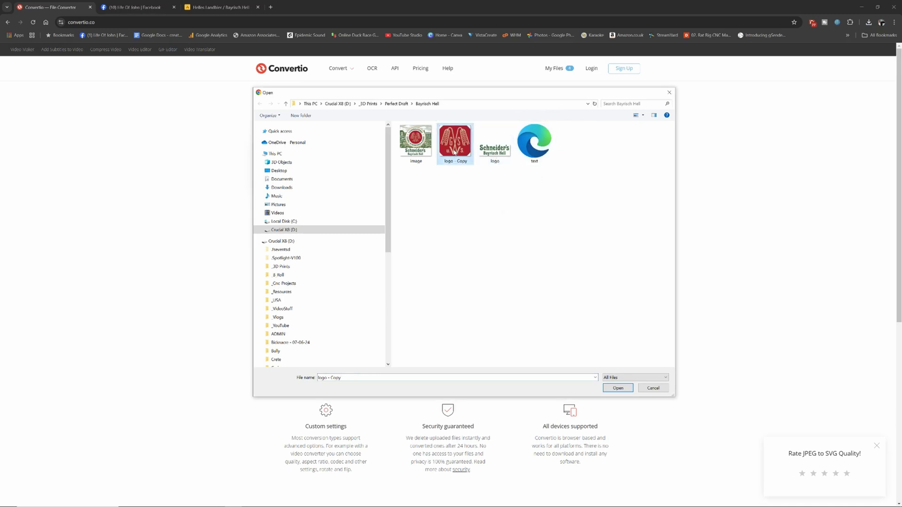
pyautogui.click(615, 388)
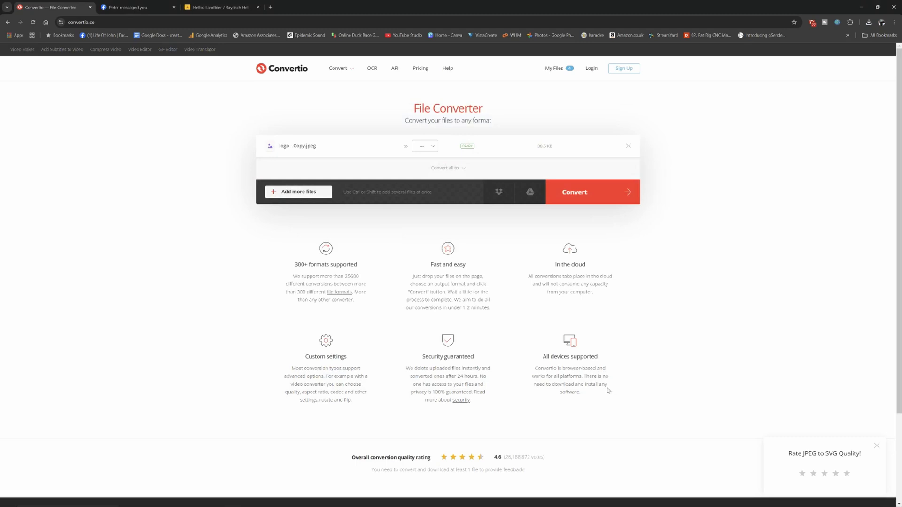
pyautogui.click(575, 196)
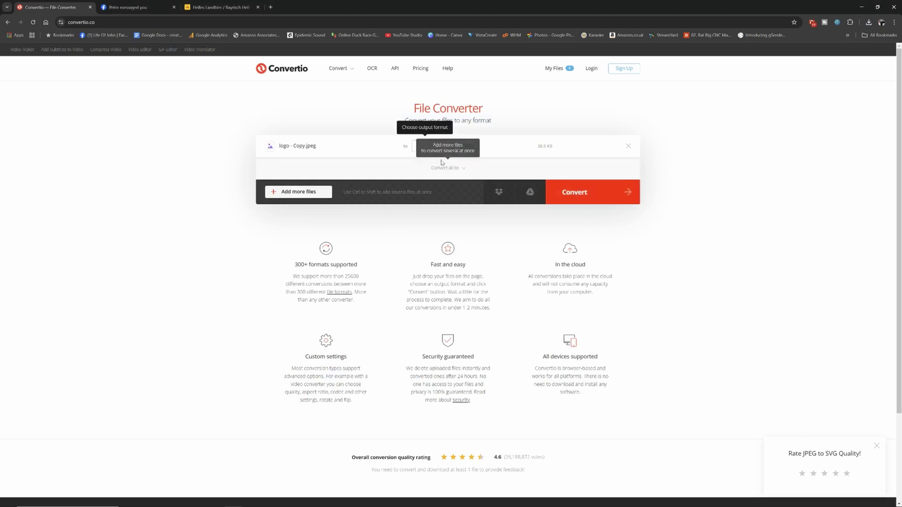
pyautogui.click(434, 147)
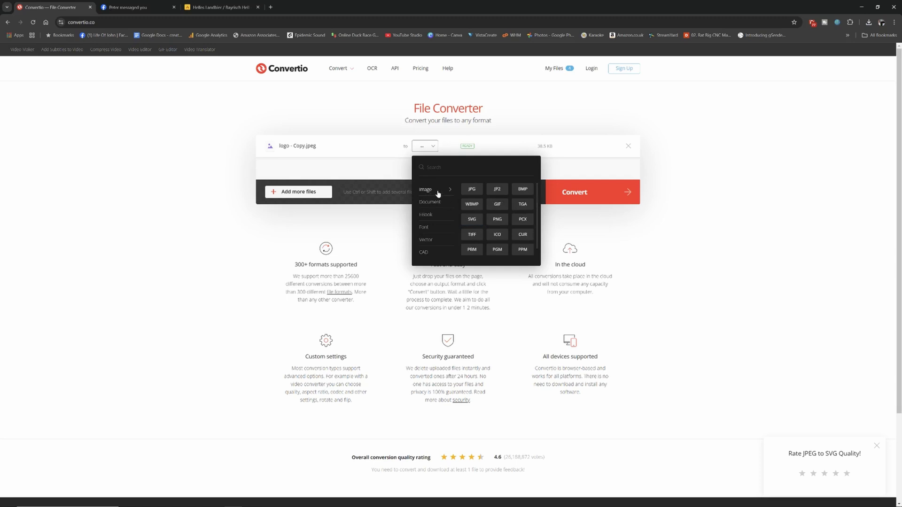
pyautogui.click(472, 219)
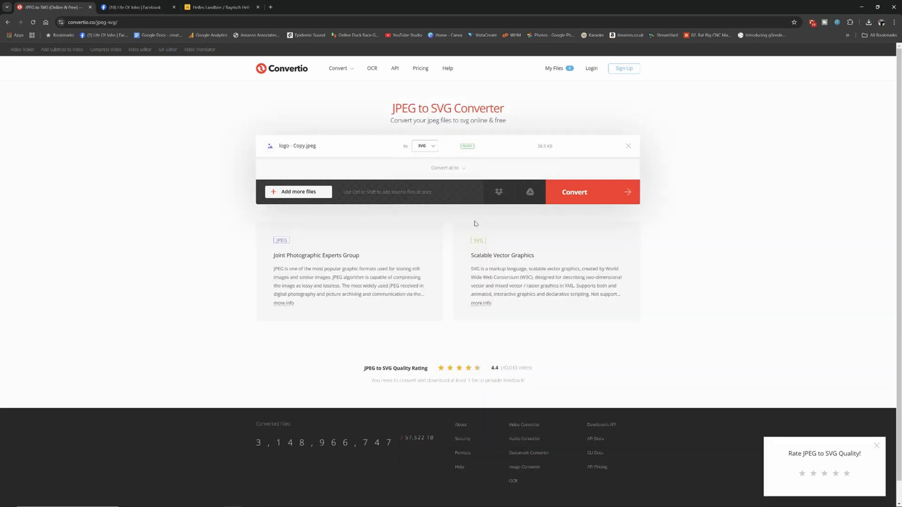
pyautogui.click(567, 192)
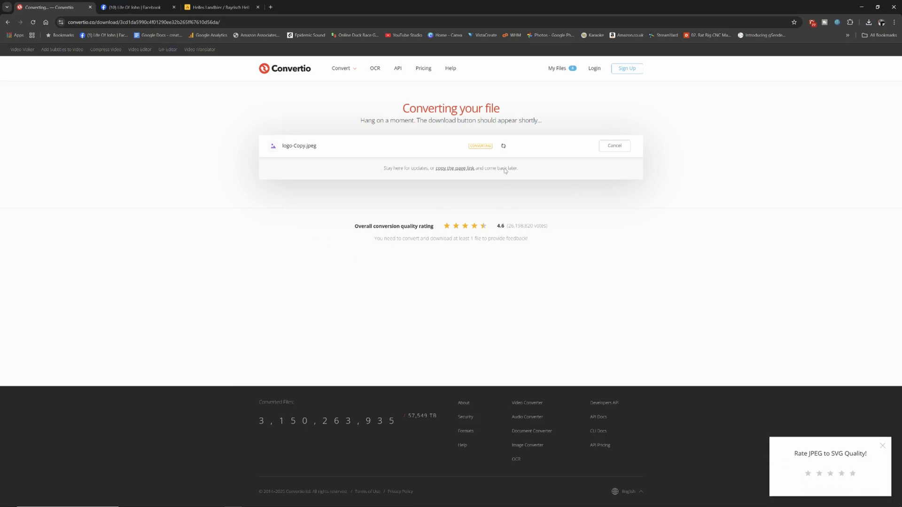
# - Download the converted monogram as an SVG named "logo" in the Bayrisch Hell folder and close the browser
pyautogui.click(614, 146)
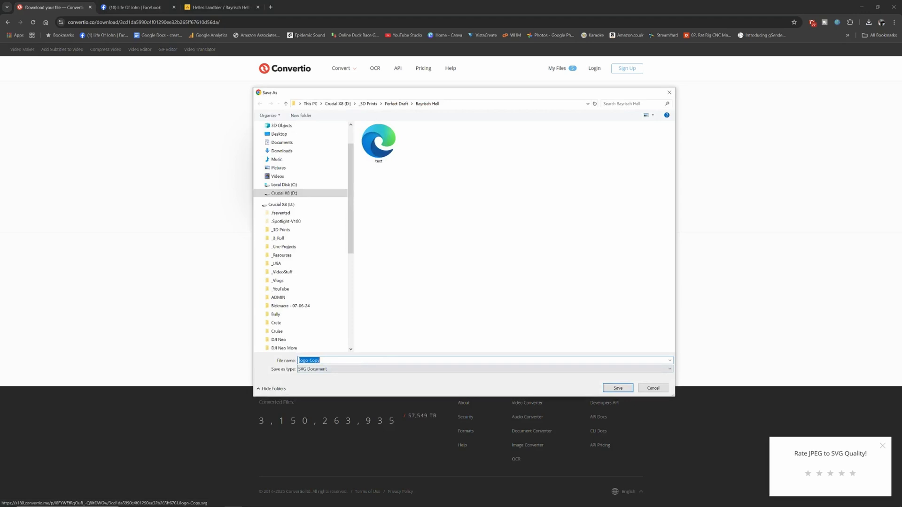
pyautogui.write('logo')
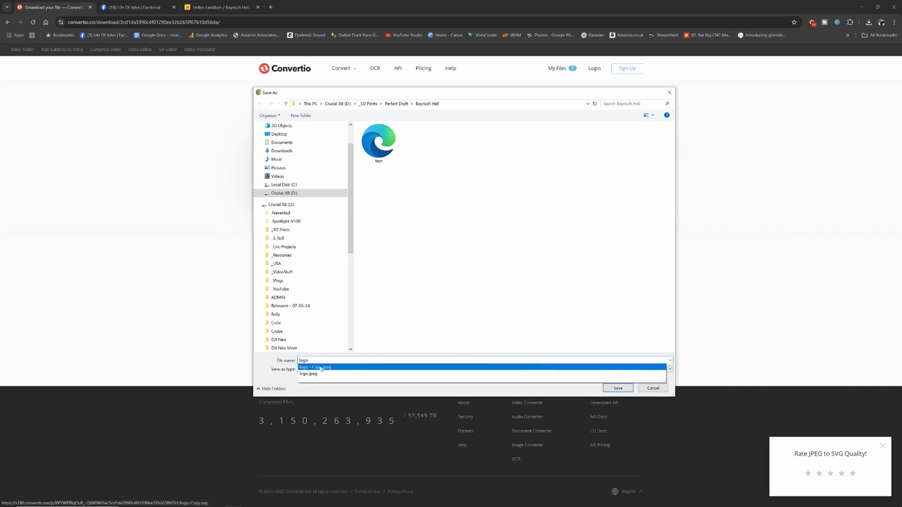
pyautogui.doubleClick(304, 360)
pyautogui.write('logo')
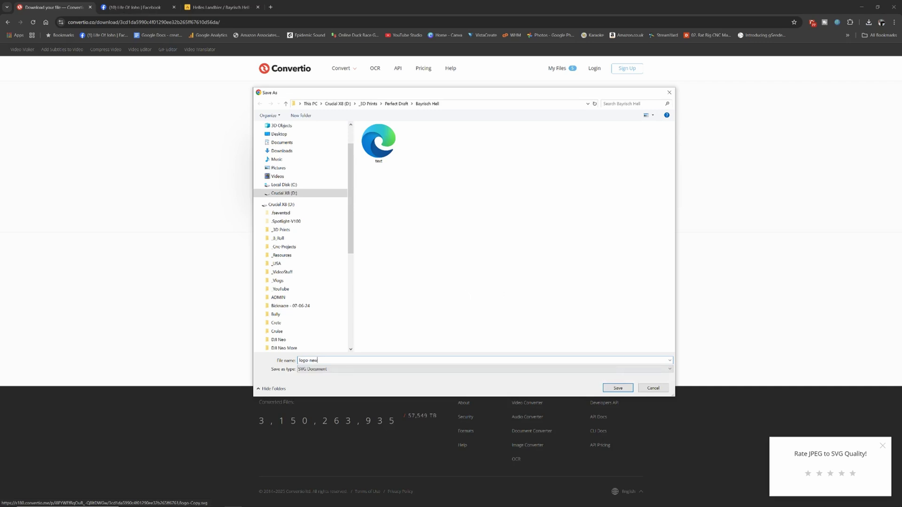
pyautogui.press('BackSpace')
pyautogui.press('BackSpace')
pyautogui.press('BackSpace')
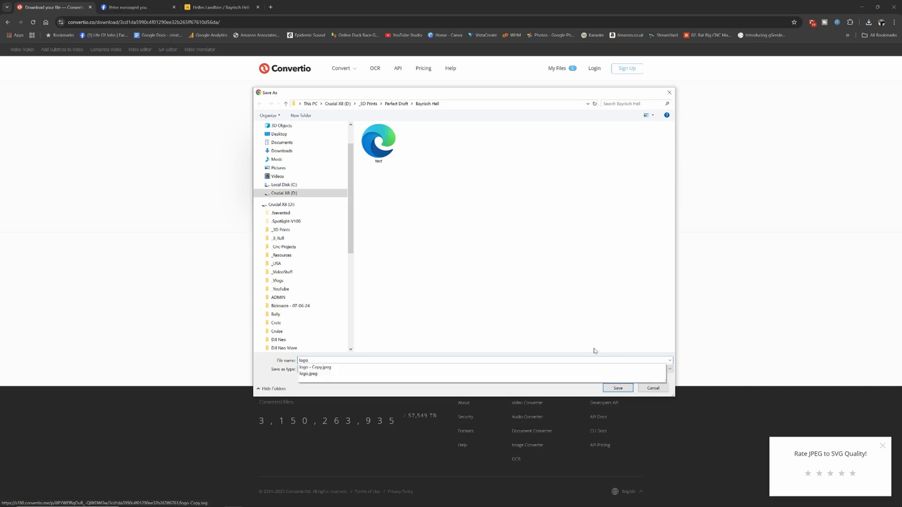
pyautogui.click(629, 388)
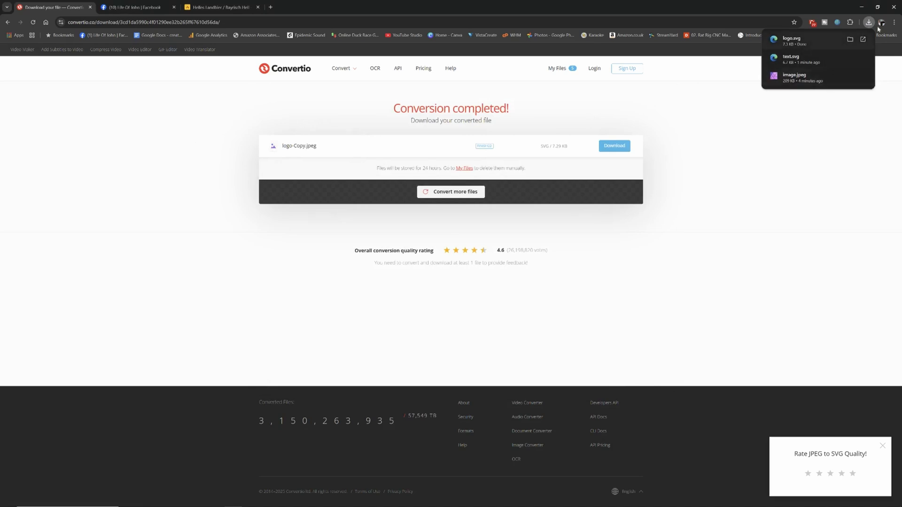
pyautogui.click(894, 7)
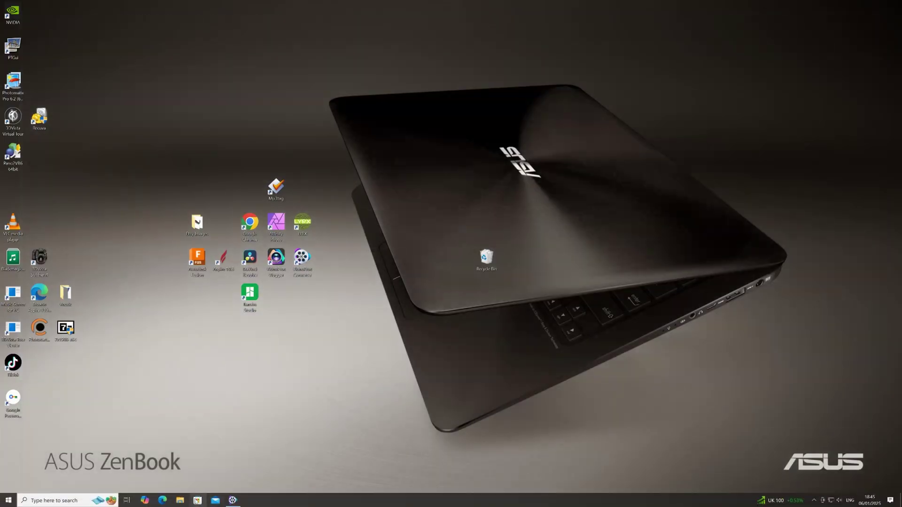
# - Check the saved files in the Bayrisch Hell folder under _3D Prints, Perfect Draft in File Explorer and close the window
pyautogui.click(180, 500)
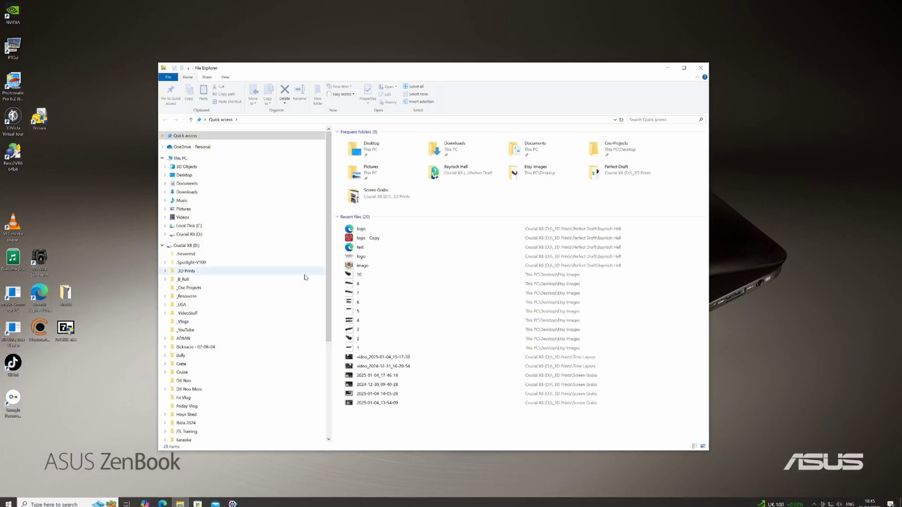
pyautogui.click(190, 273)
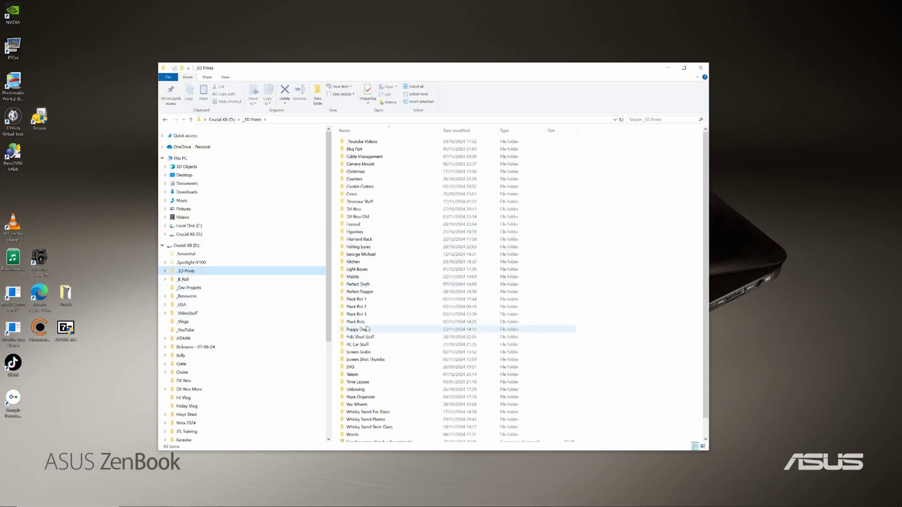
pyautogui.click(343, 285)
pyautogui.doubleClick(343, 285)
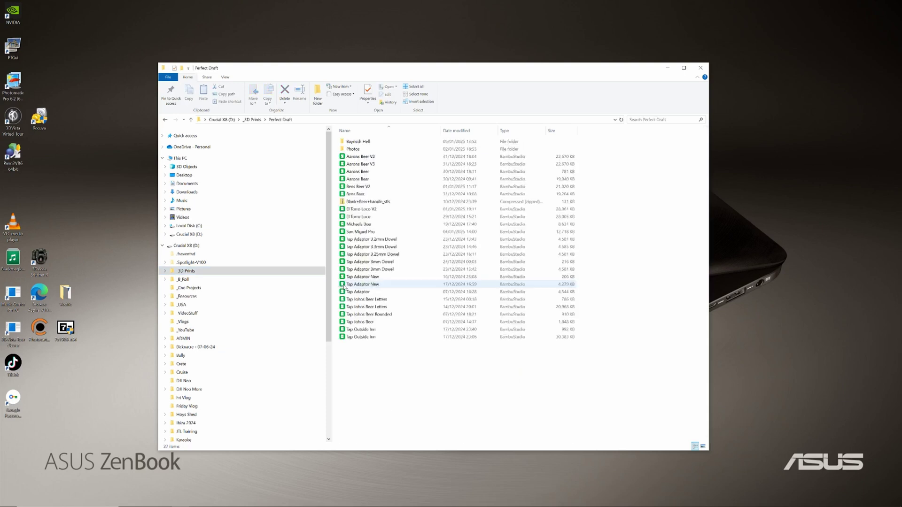
pyautogui.doubleClick(344, 142)
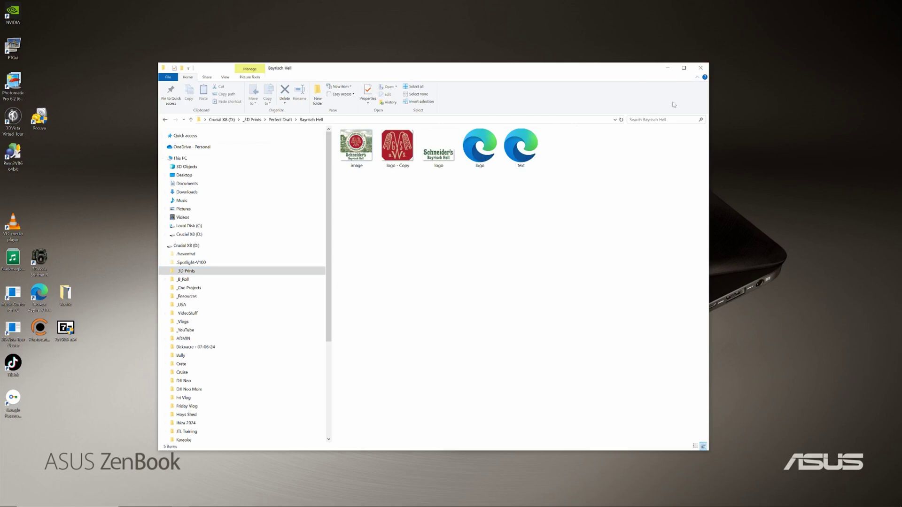
pyautogui.click(701, 68)
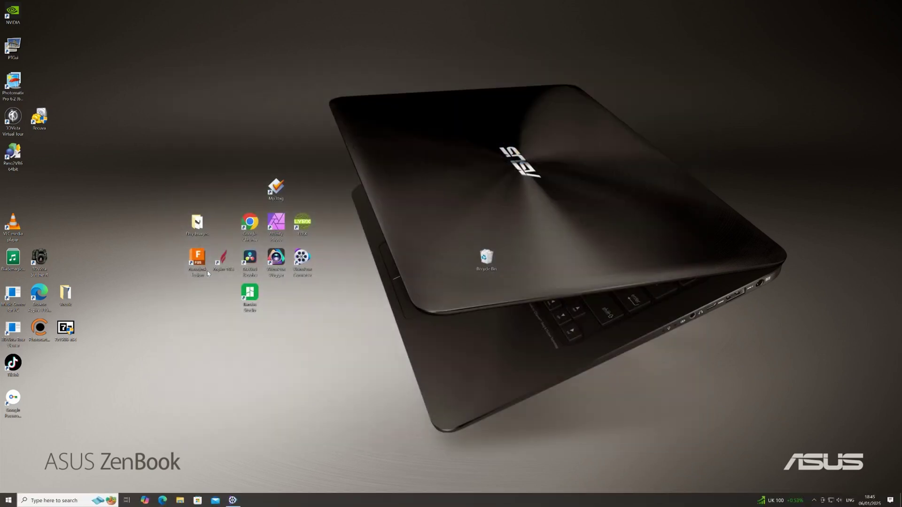
# - Launch Autodesk Fusion and insert the SVG file "text" from the Bayrisch Hell folder onto the horizontal origin plane
pyautogui.doubleClick(207, 272)
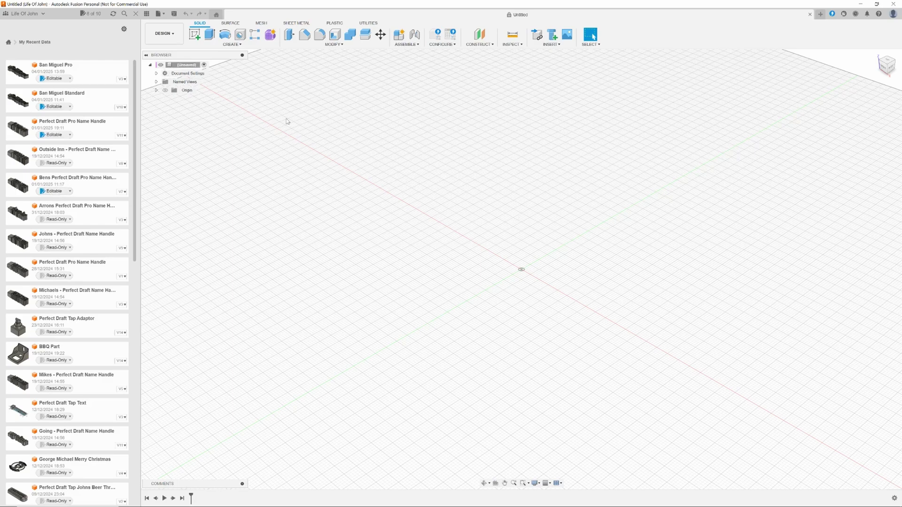
pyautogui.click(561, 45)
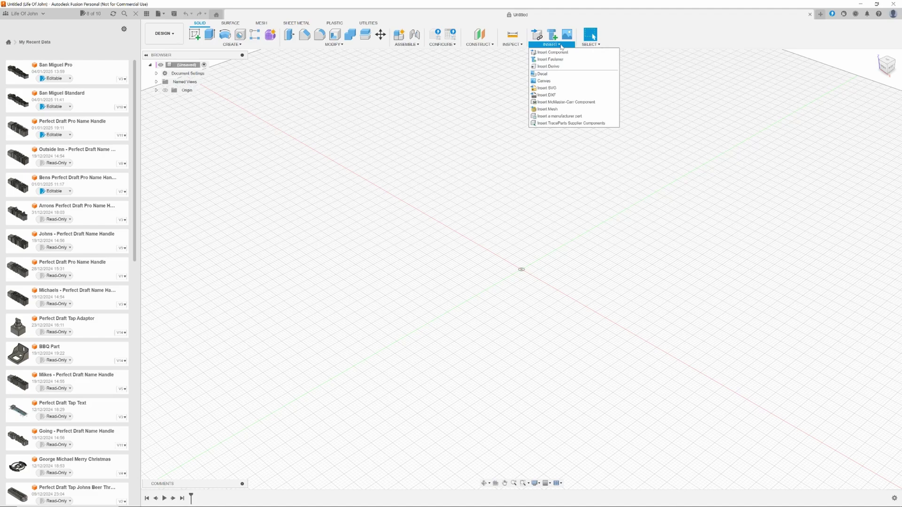
pyautogui.click(546, 89)
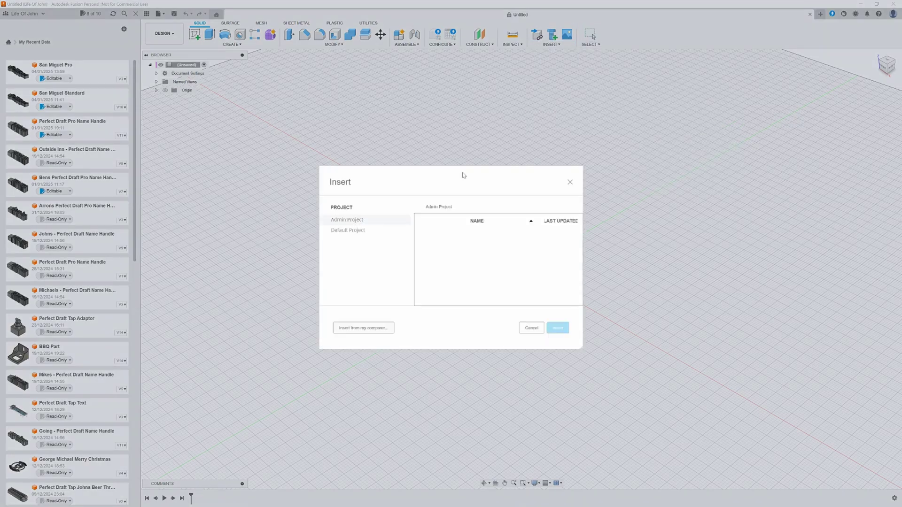
pyautogui.click(372, 328)
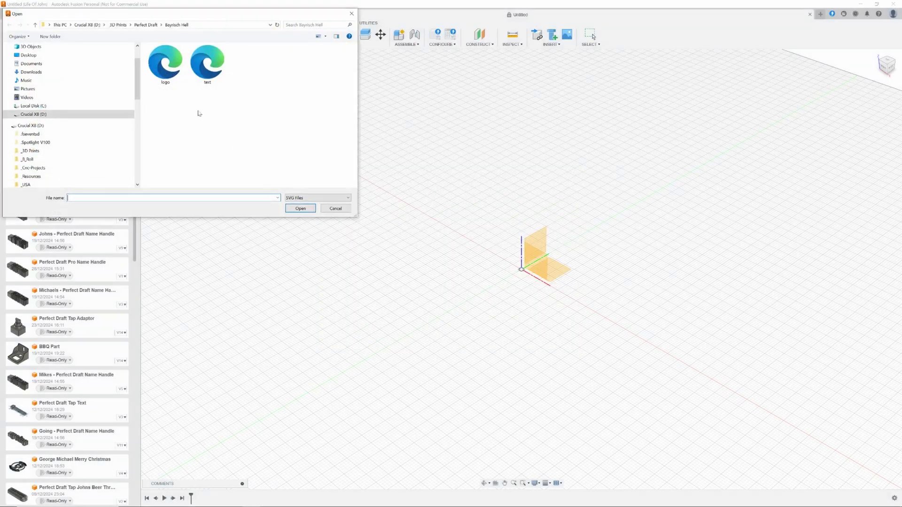
pyautogui.click(210, 75)
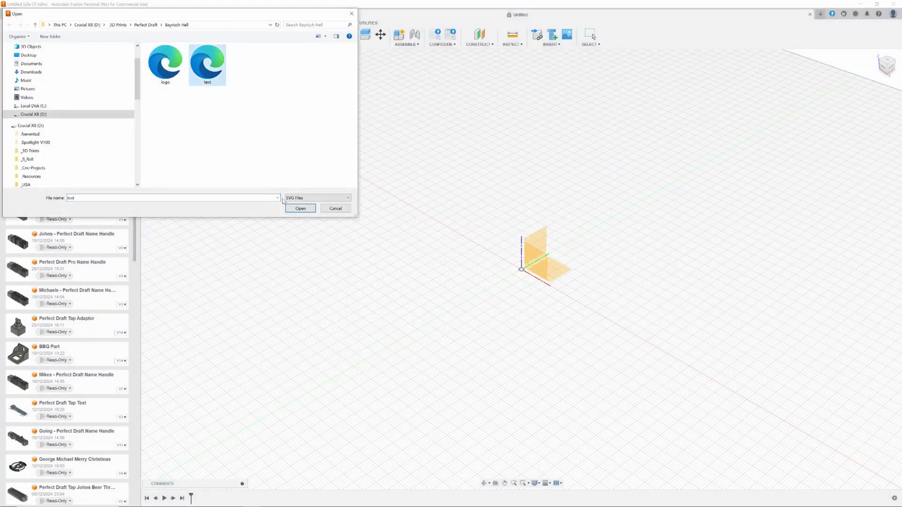
pyautogui.click(300, 209)
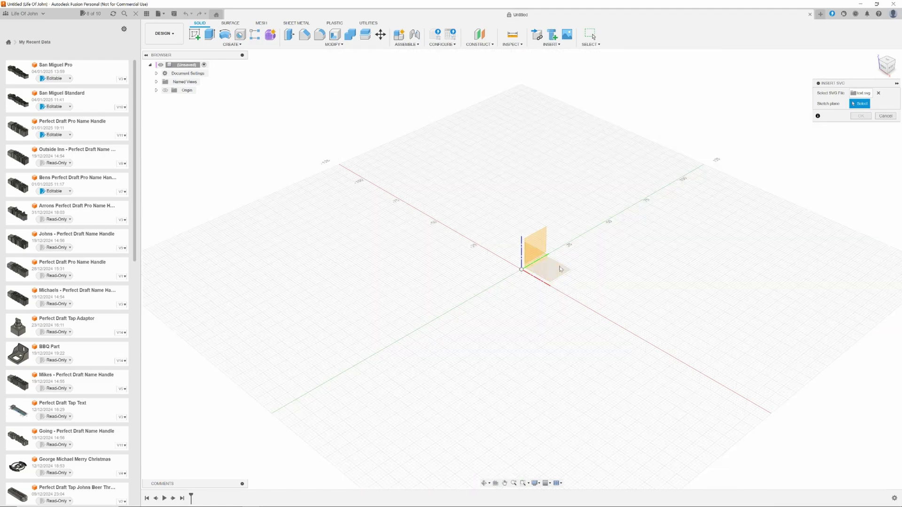
pyautogui.click(560, 271)
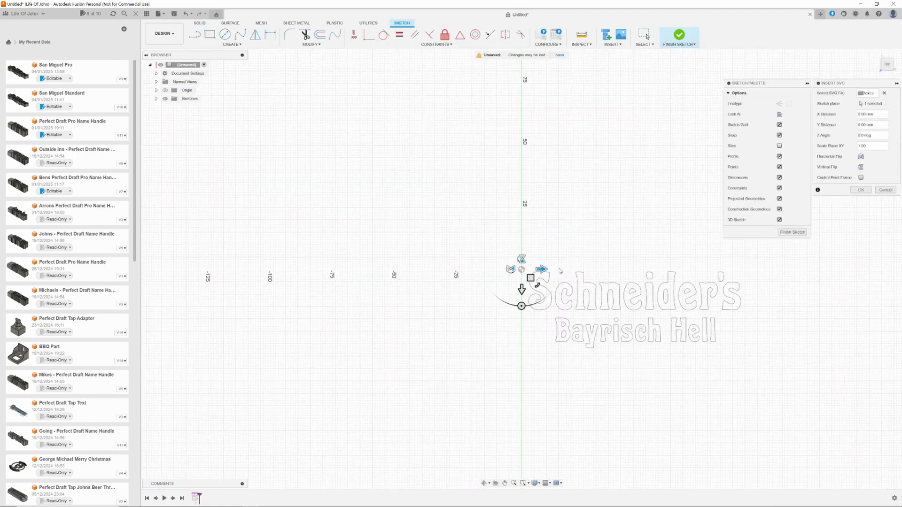
# - Move the inserted lettering so it sits roughly centred over the sketch origin and accept the placement
pyautogui.moveTo(540, 269); pyautogui.dragTo(421, 262)
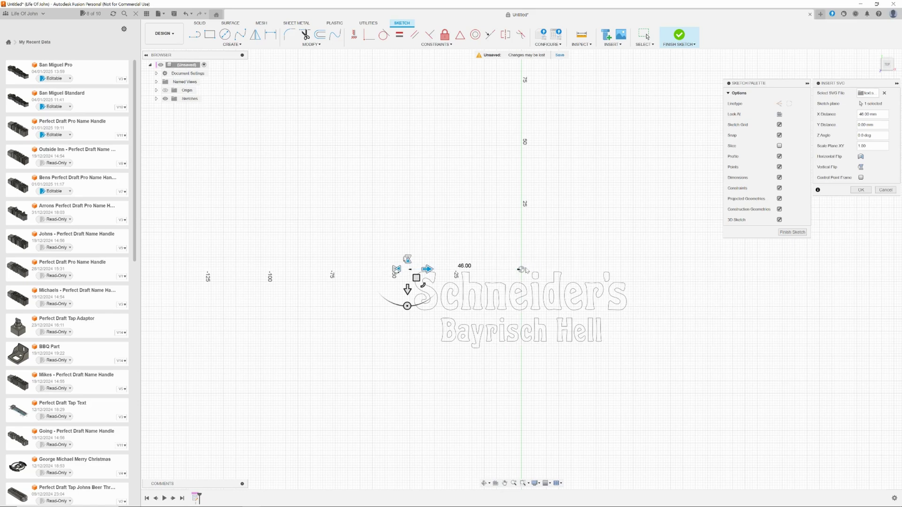
pyautogui.moveTo(408, 288); pyautogui.dragTo(385, 250)
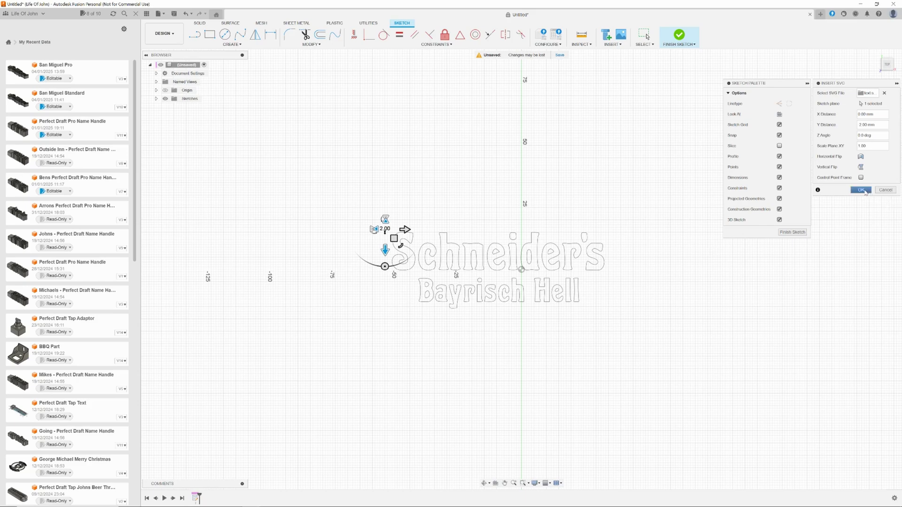
pyautogui.click(861, 190)
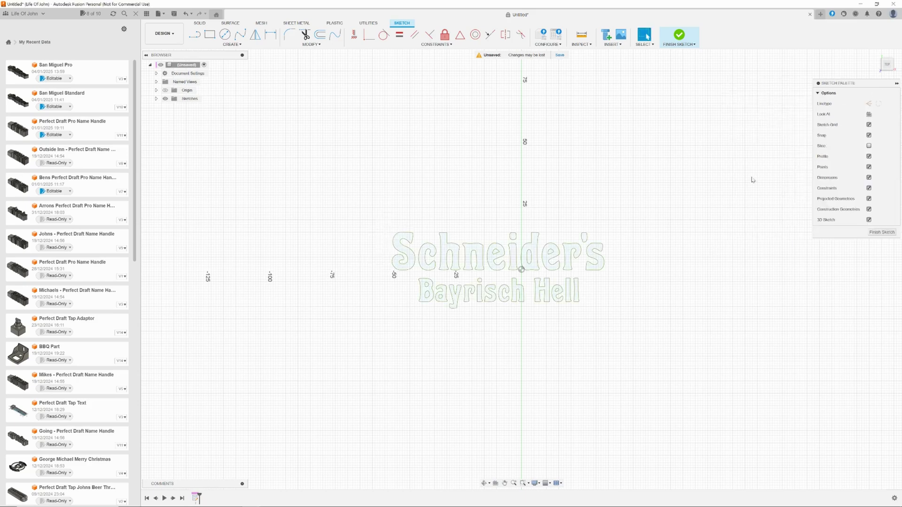
# - Insert the SVG file "logo" into the same sketch and shift it 41 mm along X, clear of the lettering
pyautogui.click(620, 44)
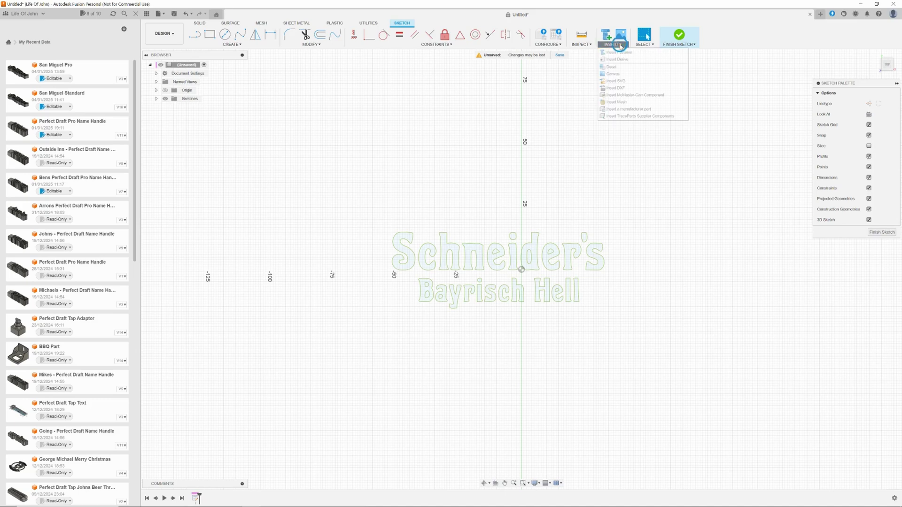
pyautogui.click(618, 81)
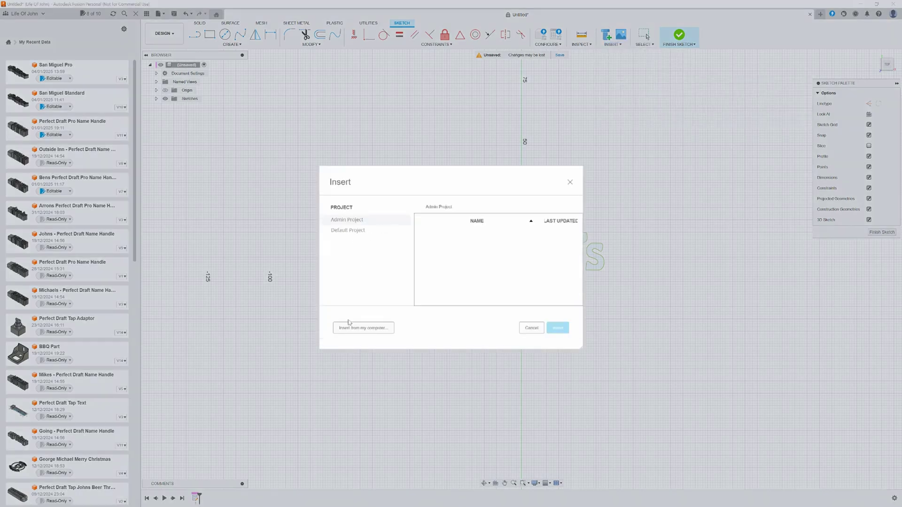
pyautogui.click(357, 327)
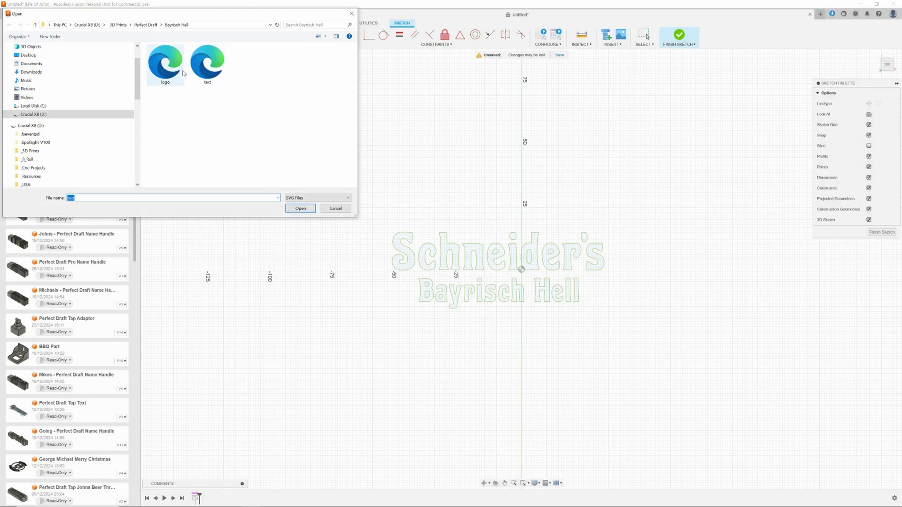
pyautogui.click(165, 64)
pyautogui.click(292, 208)
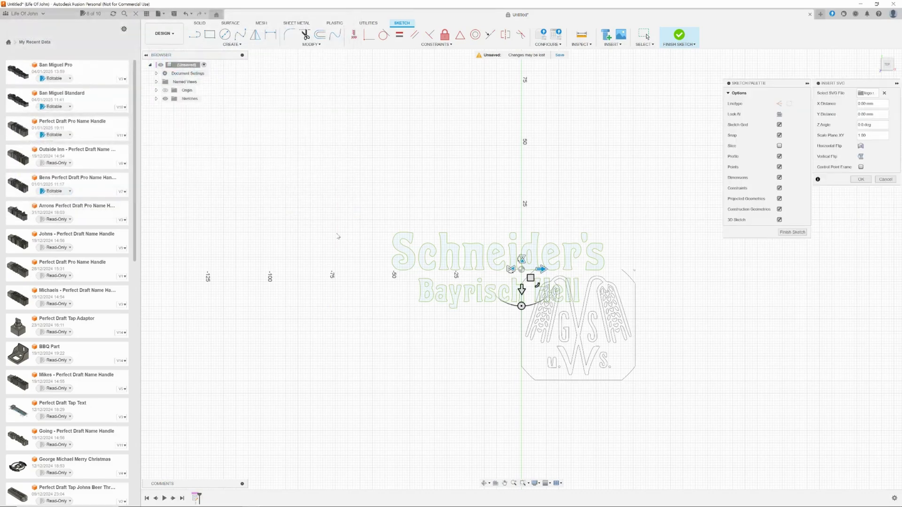
pyautogui.moveTo(563, 269); pyautogui.dragTo(643, 268)
# - Relocate the Sketch Palette to the free area beside the lettering and hide the data panel to enlarge the canvas
pyautogui.moveTo(765, 85)
pyautogui.mouseDown()
pyautogui.moveTo(501, 123)
pyautogui.moveTo(207, 145)
pyautogui.mouseUp()
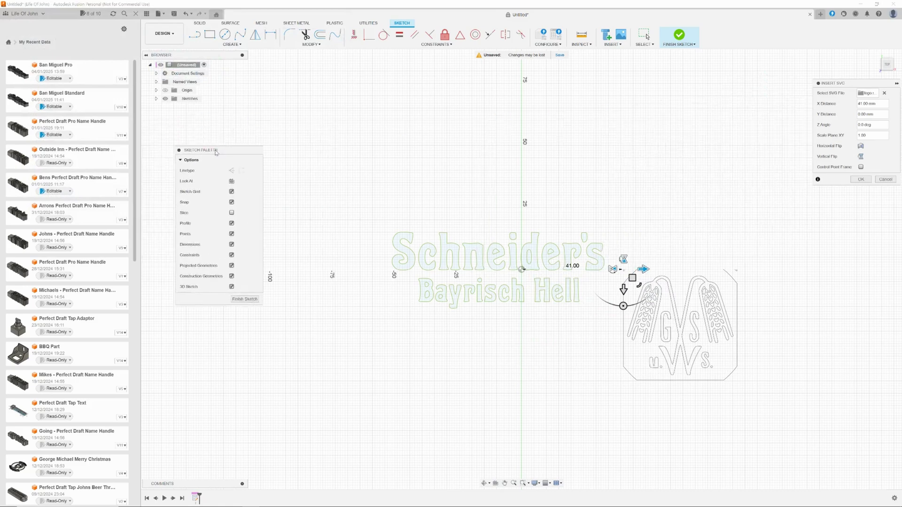
pyautogui.click(146, 15)
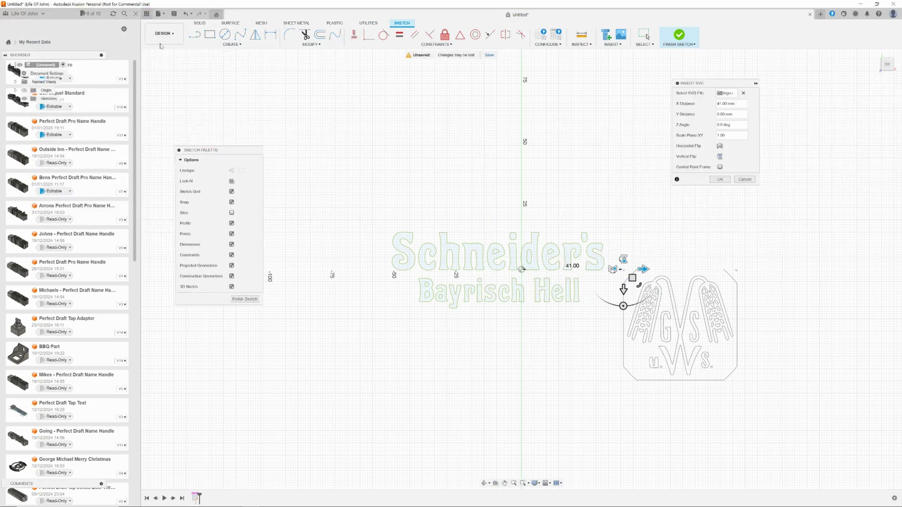
pyautogui.moveTo(235, 147)
pyautogui.mouseDown()
pyautogui.moveTo(303, 116)
pyautogui.moveTo(209, 89)
pyautogui.moveTo(696, 184)
pyautogui.moveTo(839, 236)
pyautogui.moveTo(799, 237)
pyautogui.moveTo(209, 113)
pyautogui.mouseUp()
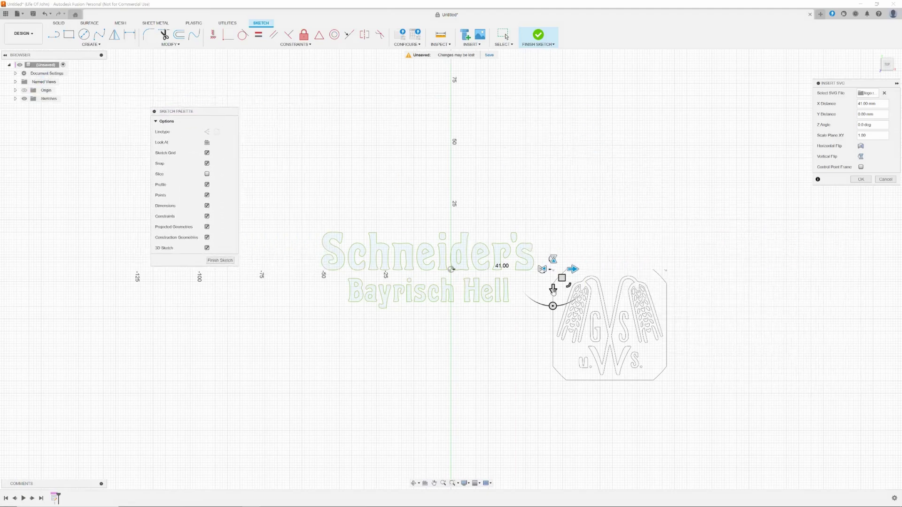
# - Rotate the logo a quarter turn clockwise, position it beside the end of the lettering centred on the X axis, and accept the placement
pyautogui.moveTo(553, 288); pyautogui.dragTo(645, 231)
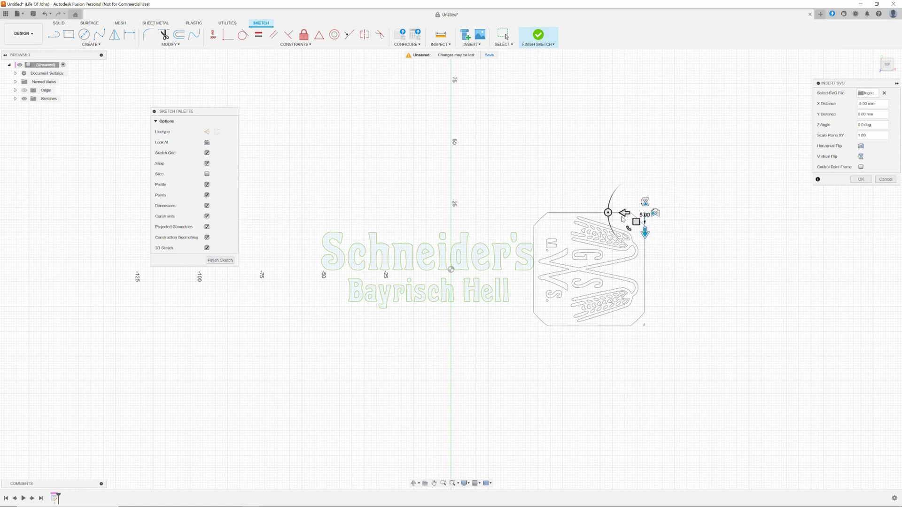
pyautogui.moveTo(625, 213); pyautogui.dragTo(629, 215)
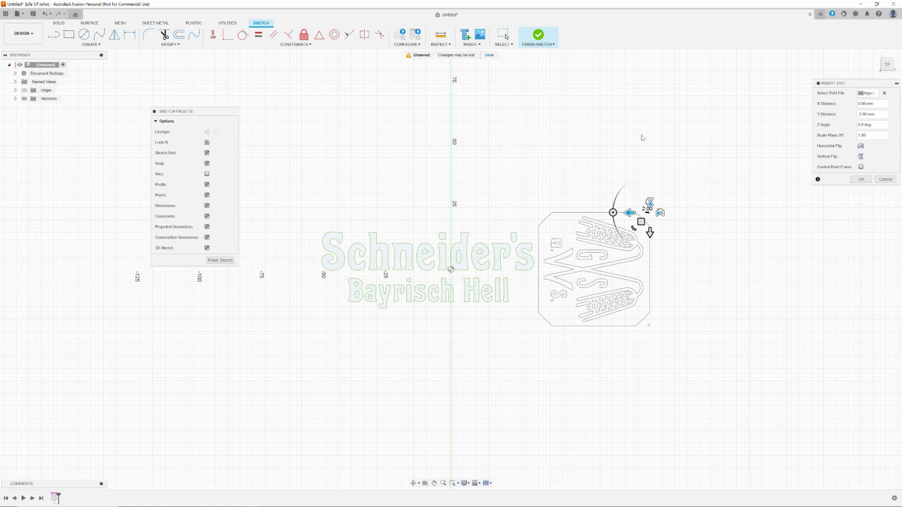
pyautogui.click(861, 179)
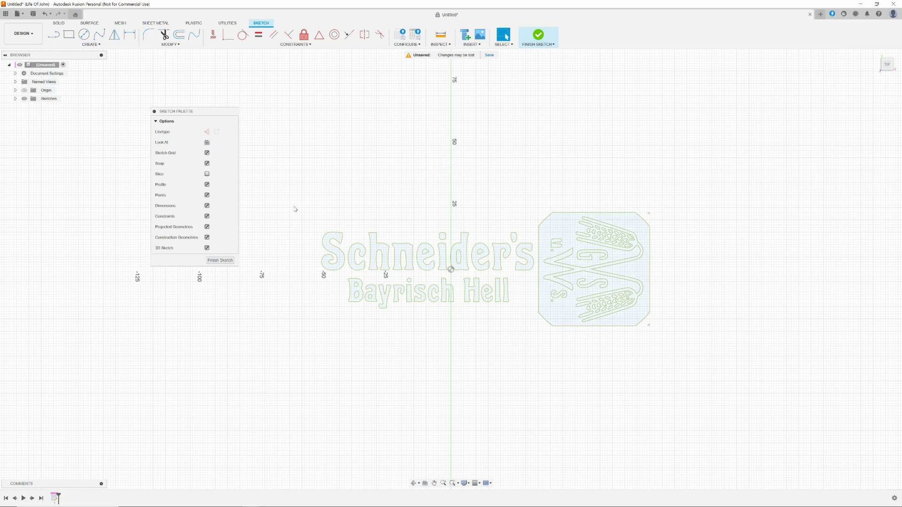
# - Move the Sketch Palette clear of the lettering, finish the sketch and start the Extrude command
pyautogui.moveTo(188, 112)
pyautogui.mouseDown()
pyautogui.moveTo(316, 143)
pyautogui.moveTo(800, 97)
pyautogui.mouseUp()
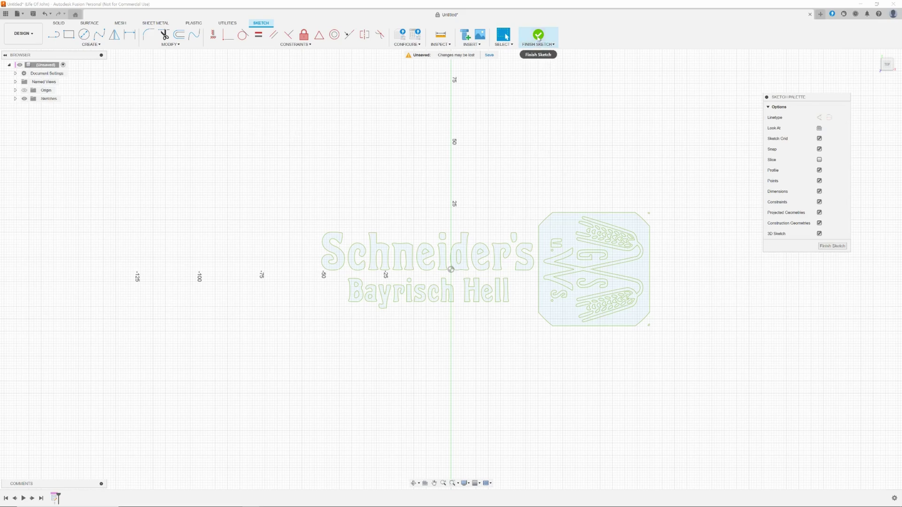
pyautogui.press('e')
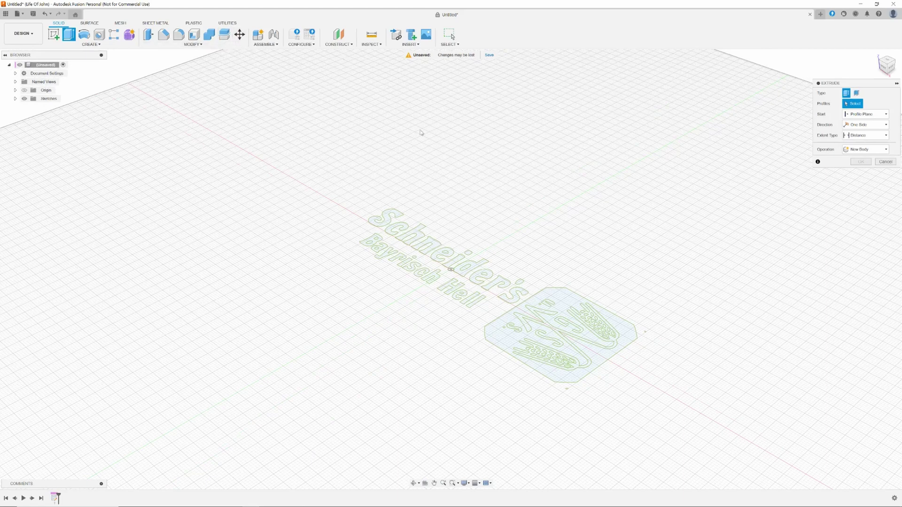
pyautogui.scroll(4, 456, 222)
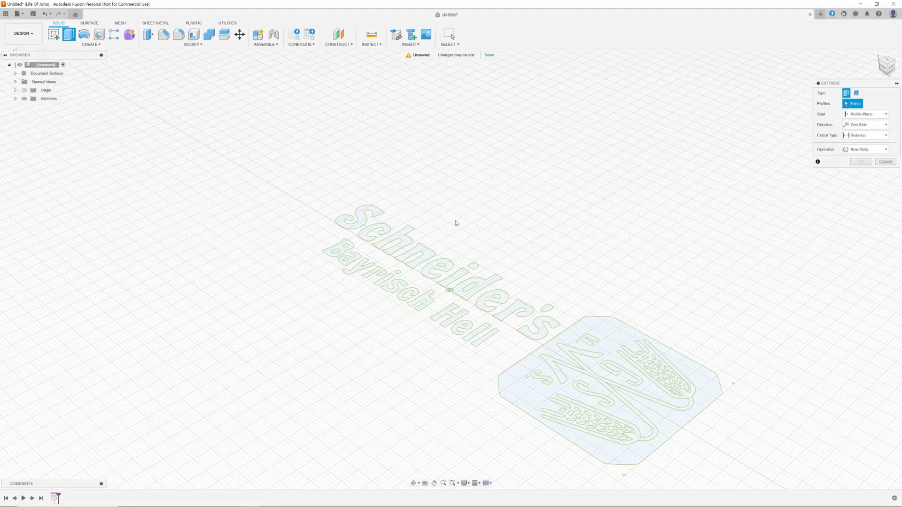
pyautogui.moveTo(497, 225); pyautogui.dragTo(465, 200, button='middle')
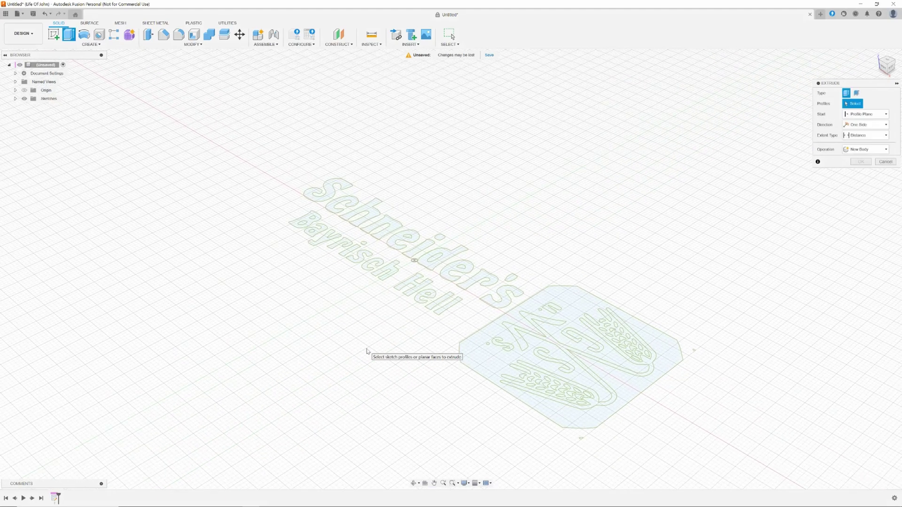
pyautogui.keyDown('shift'); pyautogui.moveTo(346, 334); pyautogui.dragTo(371, 342, button='middle'); pyautogui.keyUp('shift')
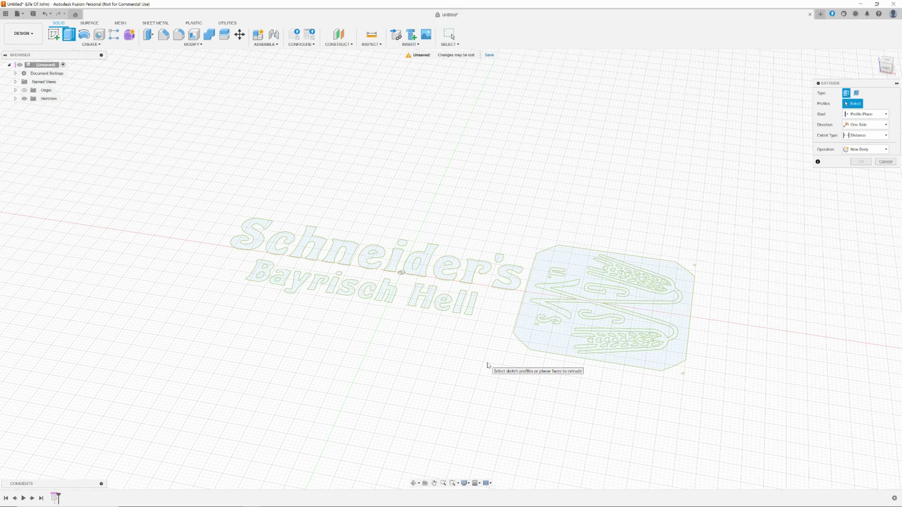
# - Switch to Chrome, open the Untappd page for Helles Landbier / Bayrisch Hell and enlarge its label image for reference
pyautogui.moveTo(285, 506)
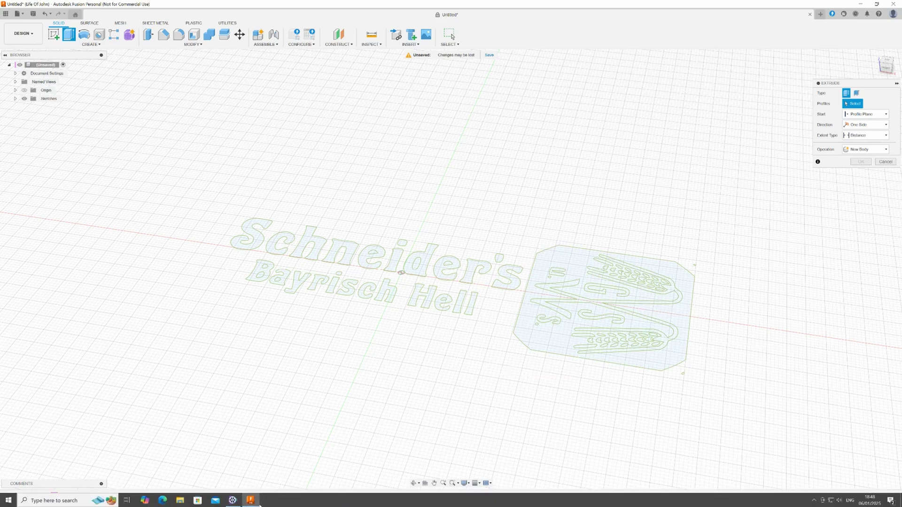
pyautogui.click(861, 3)
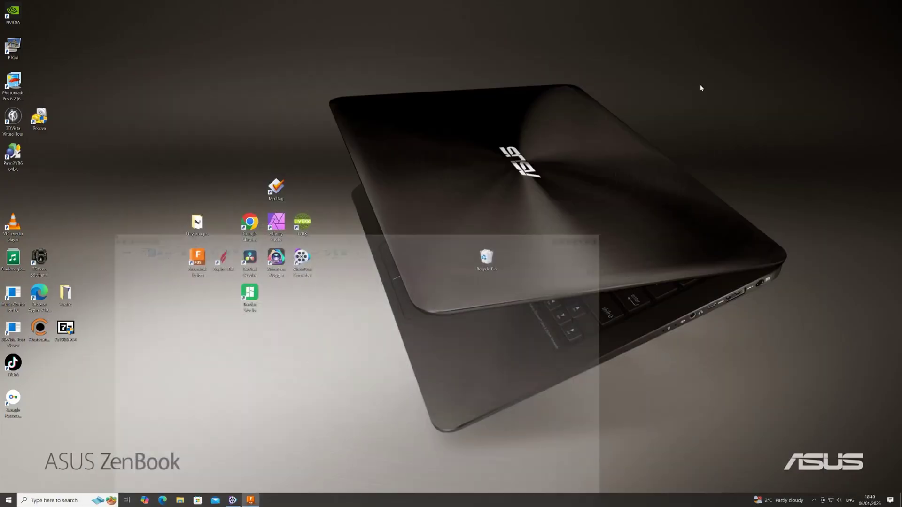
pyautogui.doubleClick(252, 230)
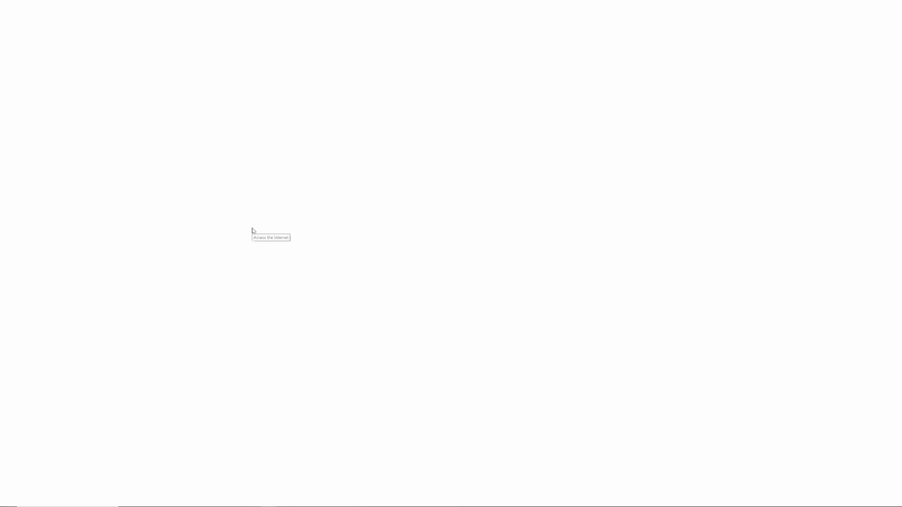
pyautogui.hotkey('ctrl', 'l')
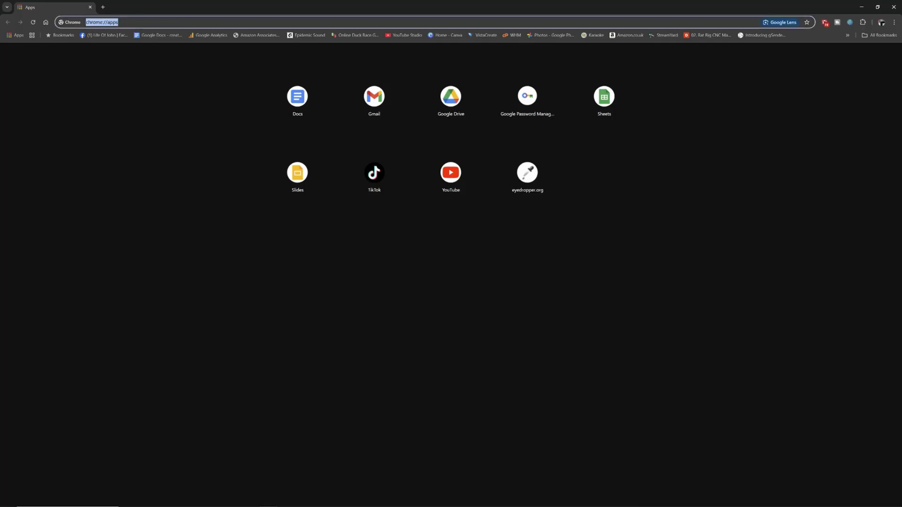
pyautogui.write('bay')
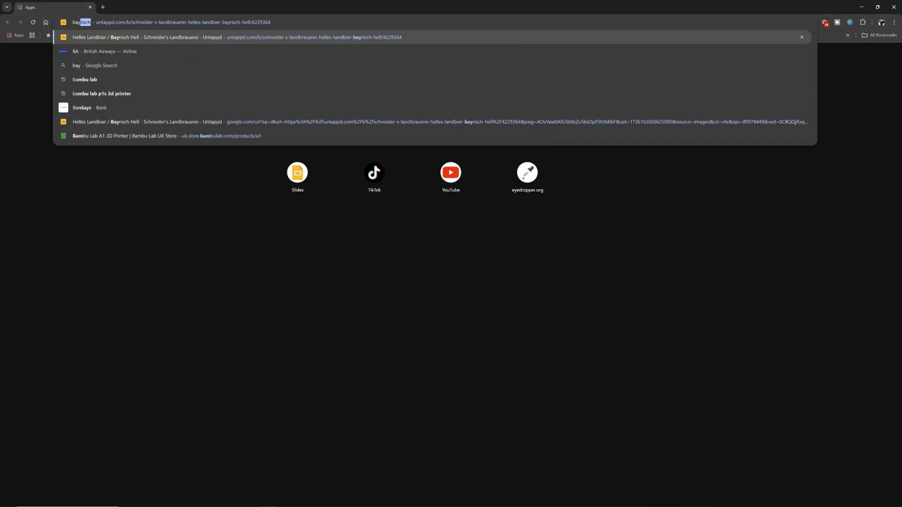
pyautogui.click(158, 38)
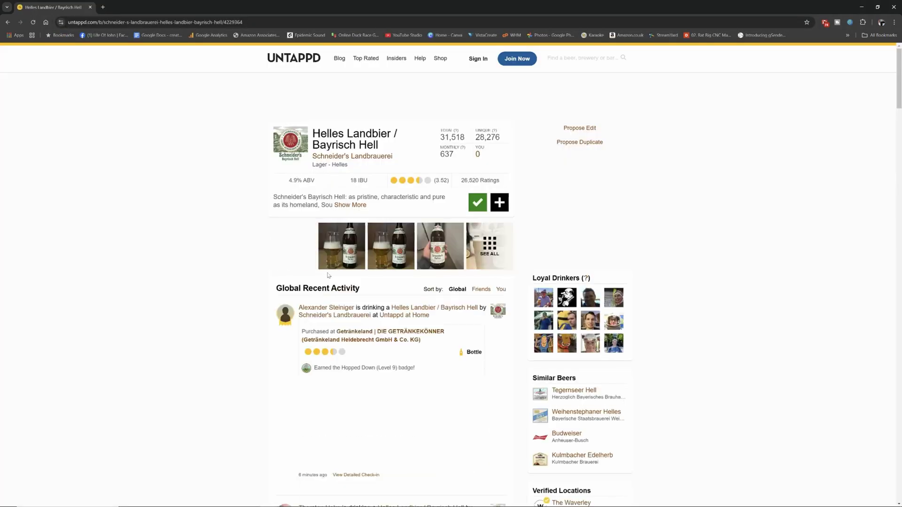
pyautogui.click(292, 146)
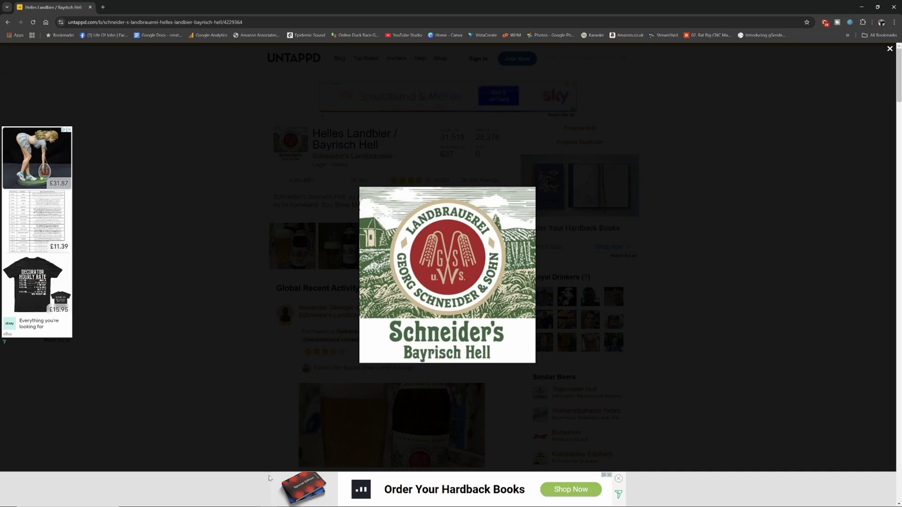
# - Return to Fusion and list the contents of the Sketches folder, keeping New Body as the extrude operation
pyautogui.click(251, 500)
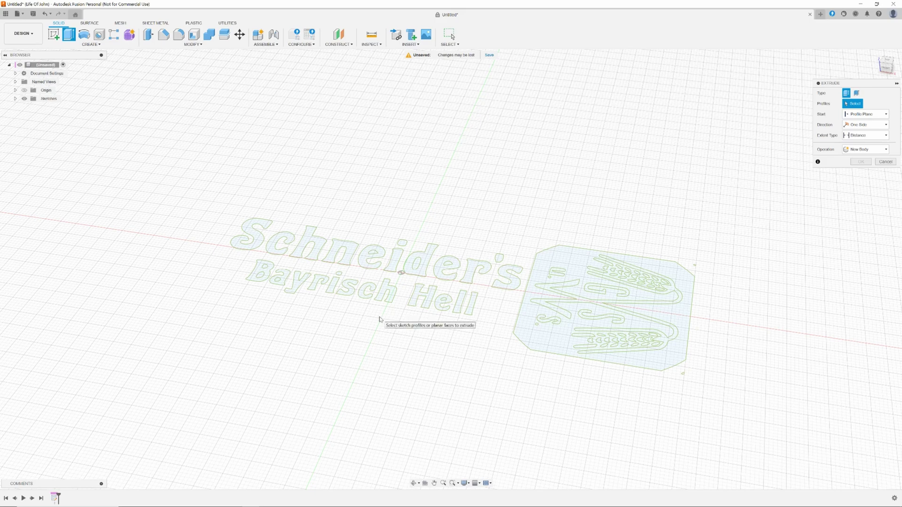
pyautogui.click(887, 62)
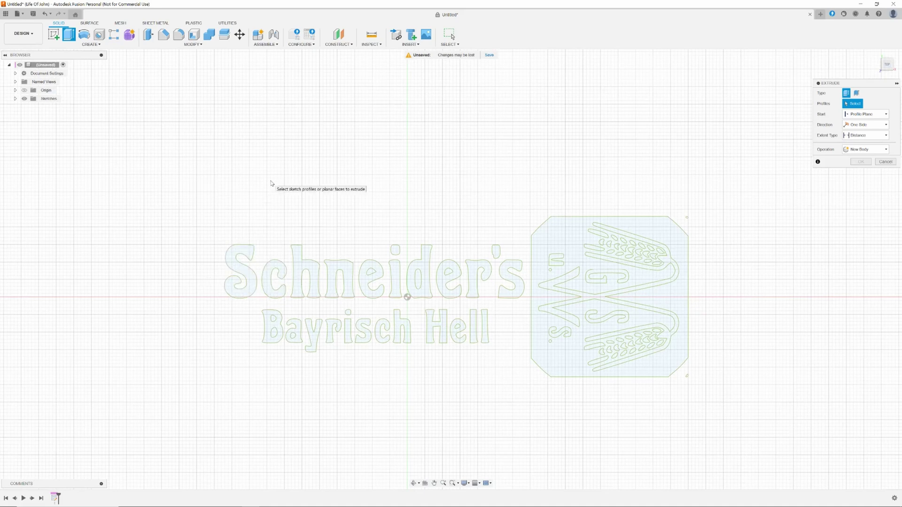
pyautogui.click(201, 45)
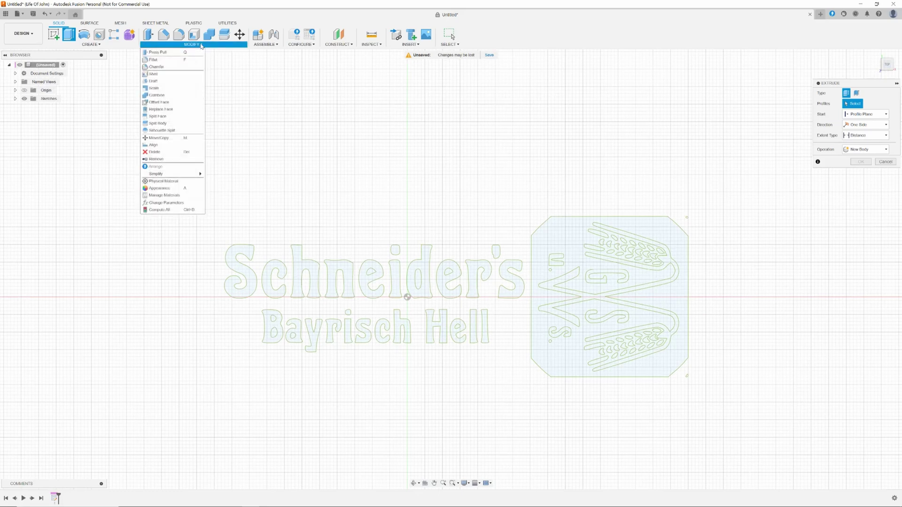
pyautogui.click(16, 99)
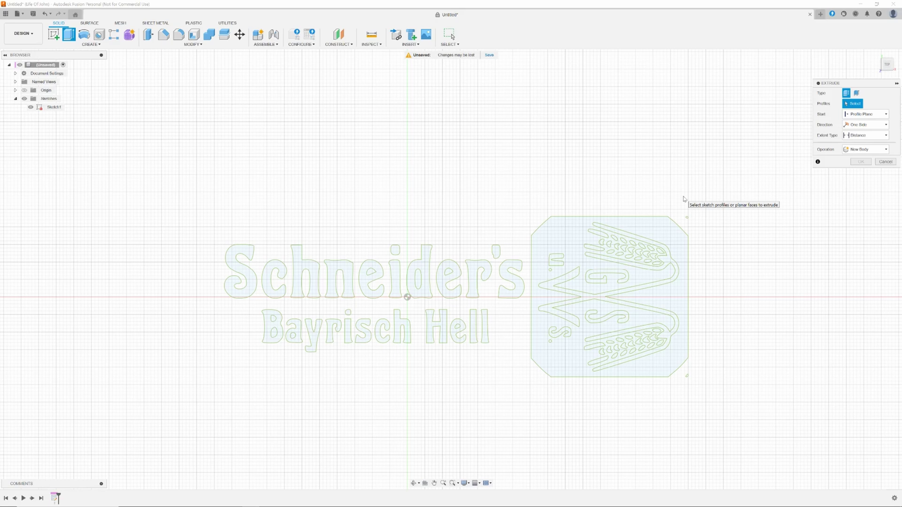
pyautogui.click(863, 154)
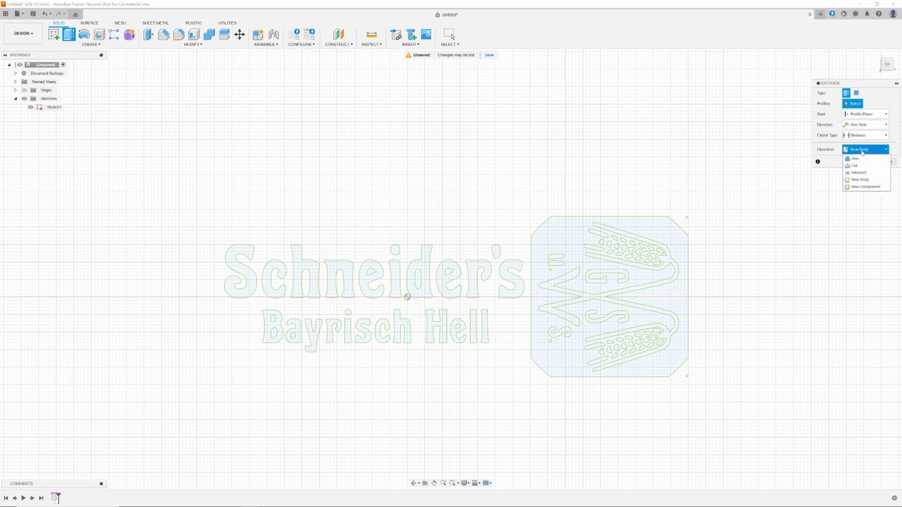
pyautogui.click(861, 153)
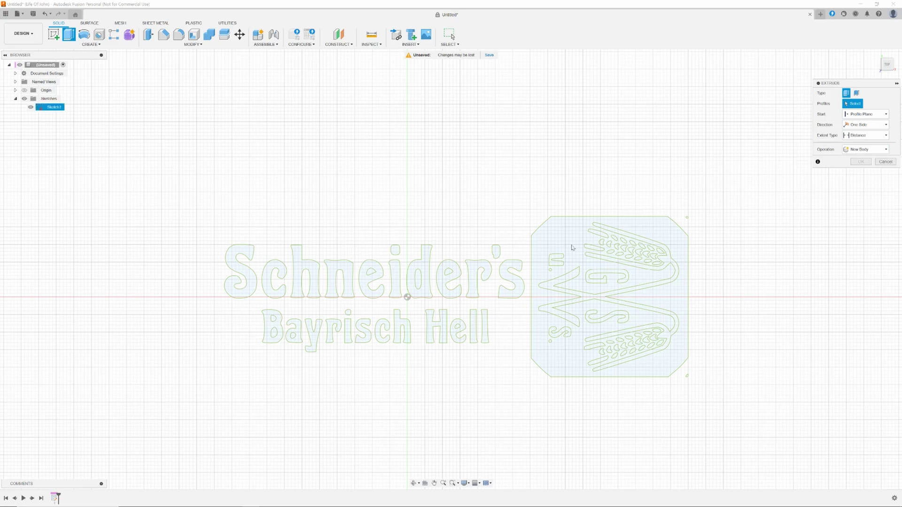
# - Select the letter u, the connected W and wheat-stem outline, and the upper ear's two short inner awns as extrusion profiles
pyautogui.click(557, 264)
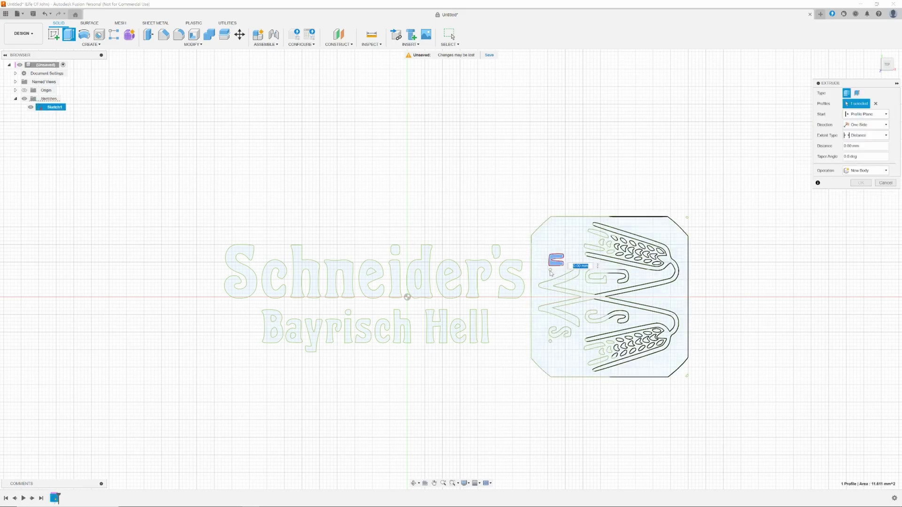
pyautogui.scroll(-2, 557, 277)
pyautogui.scroll(5, 556, 278)
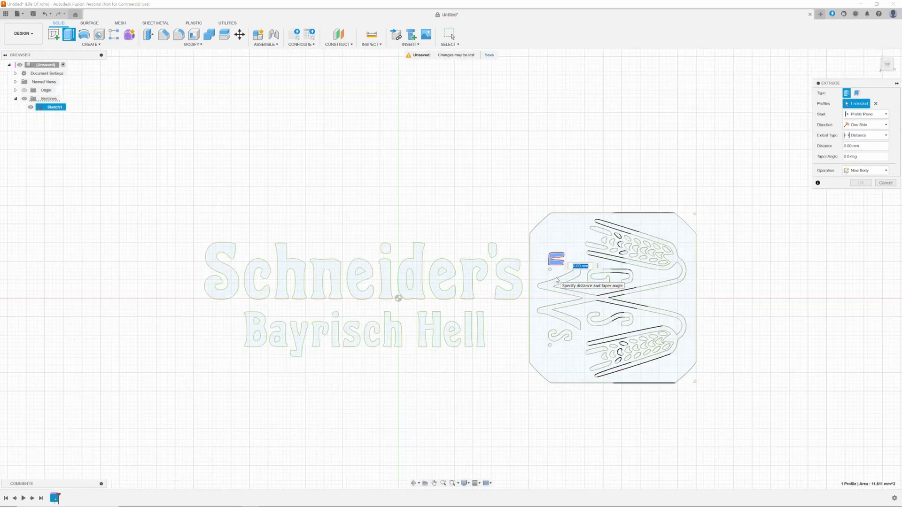
pyautogui.moveTo(792, 279); pyautogui.dragTo(730, 260, button='middle')
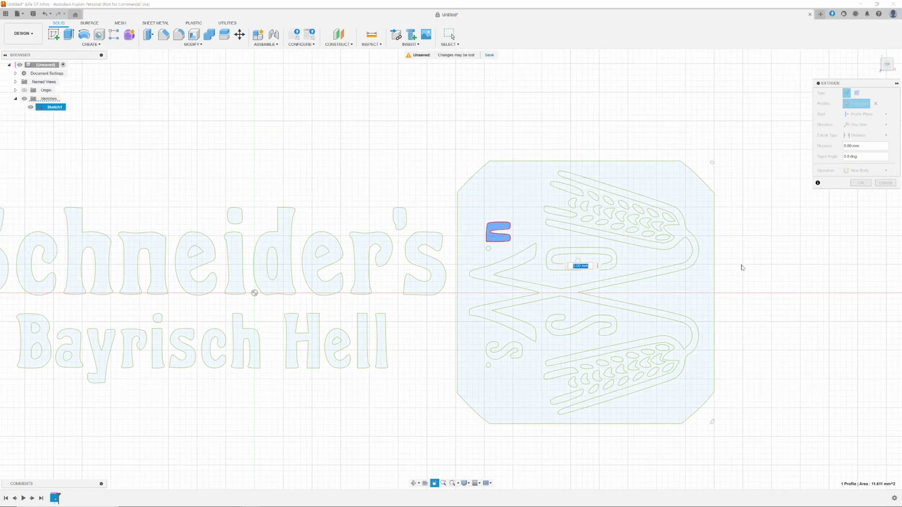
pyautogui.click(582, 232)
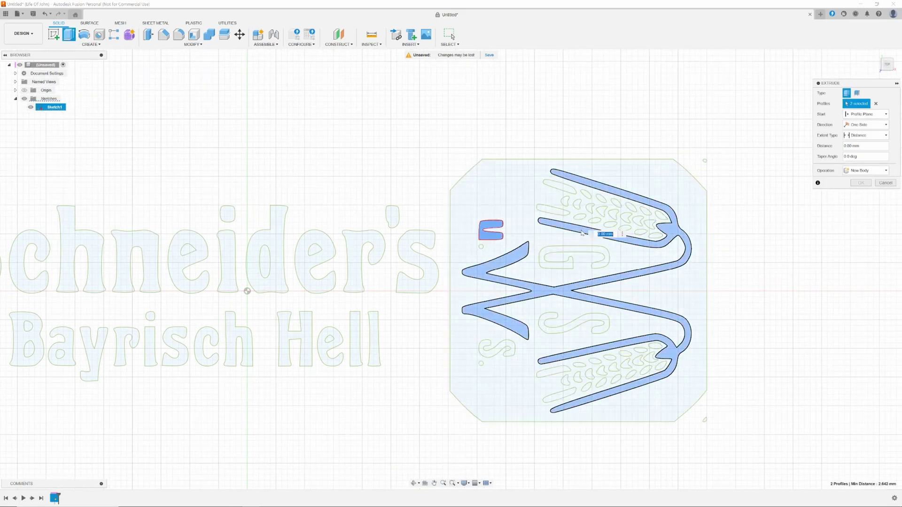
pyautogui.click(556, 219)
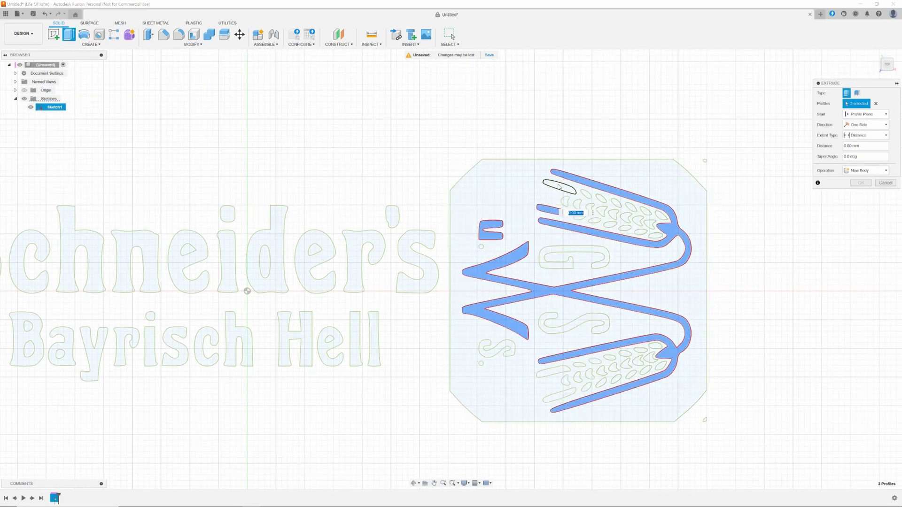
pyautogui.click(559, 188)
# - Add every individual grain of the upper wheat ear to the extrusion profiles
pyautogui.click(585, 193)
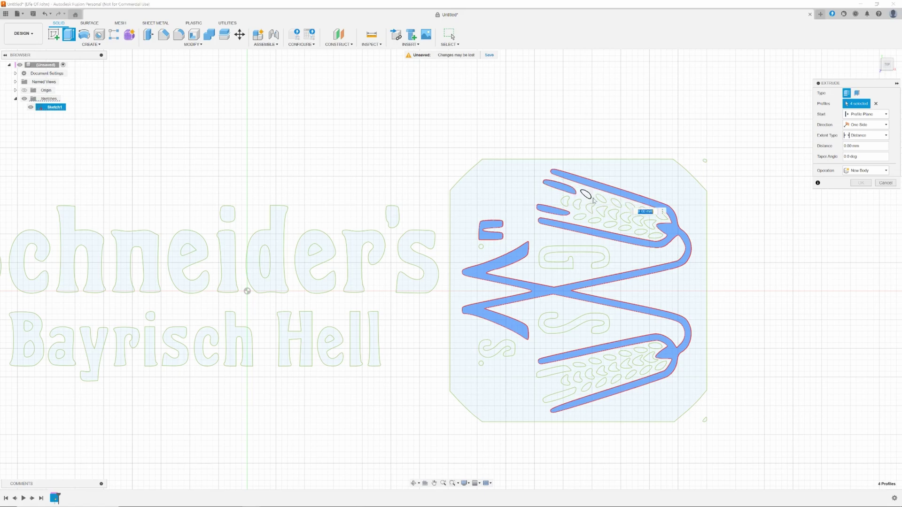
pyautogui.click(601, 199)
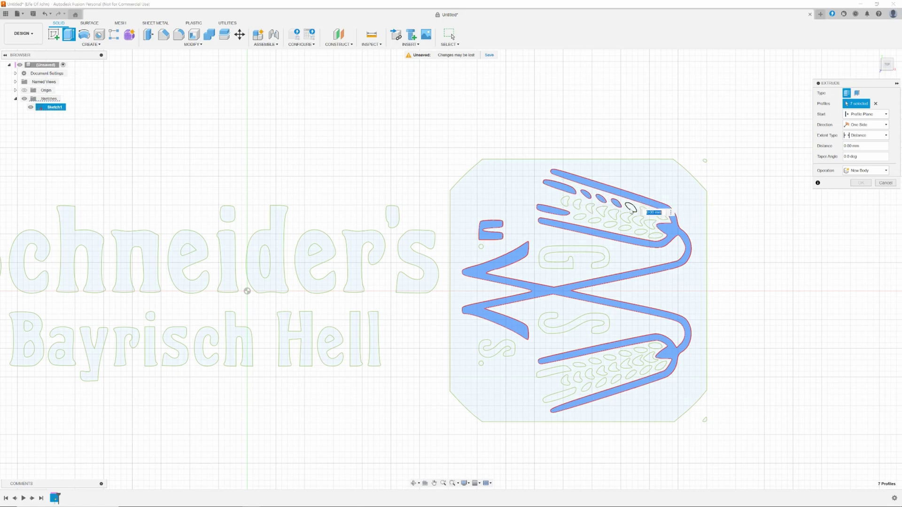
pyautogui.click(663, 217)
pyautogui.click(652, 226)
pyautogui.click(655, 235)
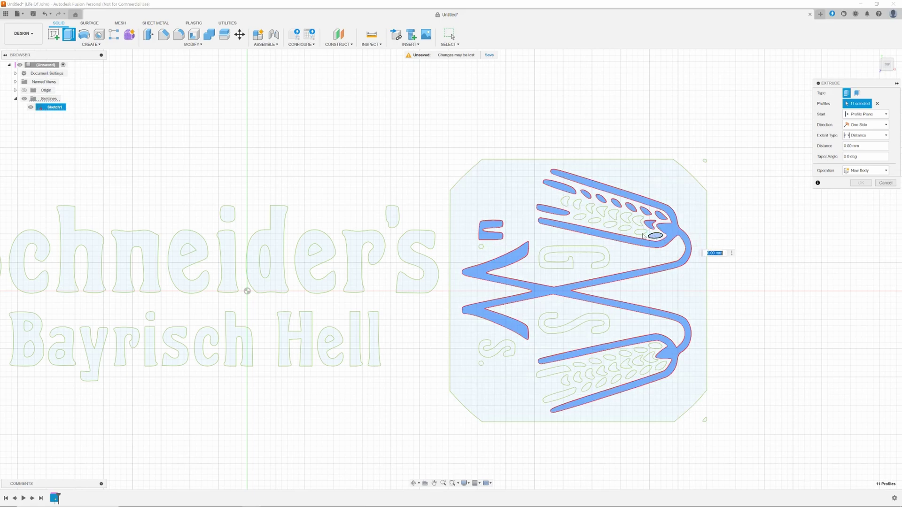
pyautogui.click(642, 233)
pyautogui.click(638, 222)
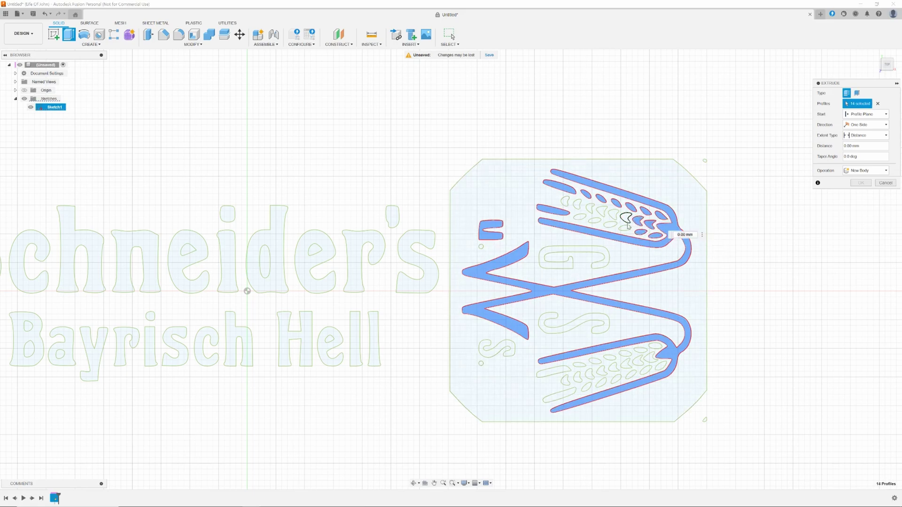
pyautogui.click(627, 222)
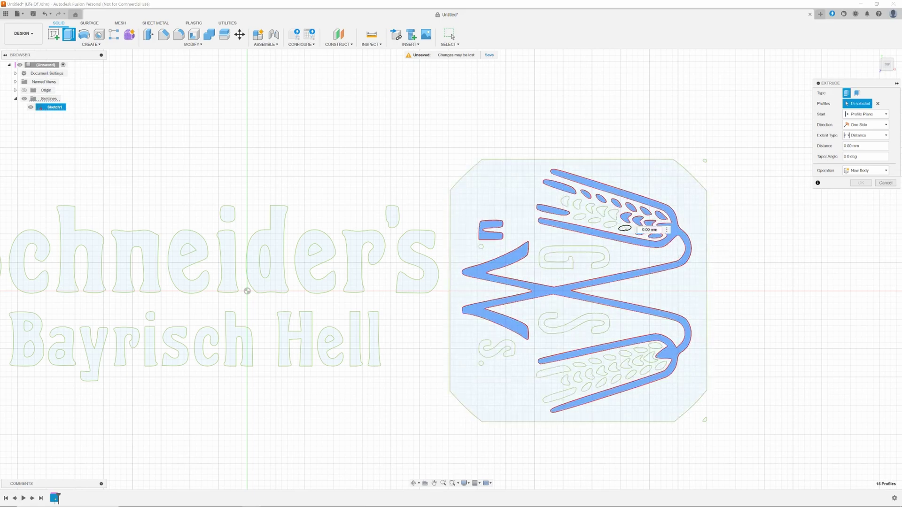
pyautogui.click(601, 212)
pyautogui.click(590, 208)
pyautogui.click(580, 217)
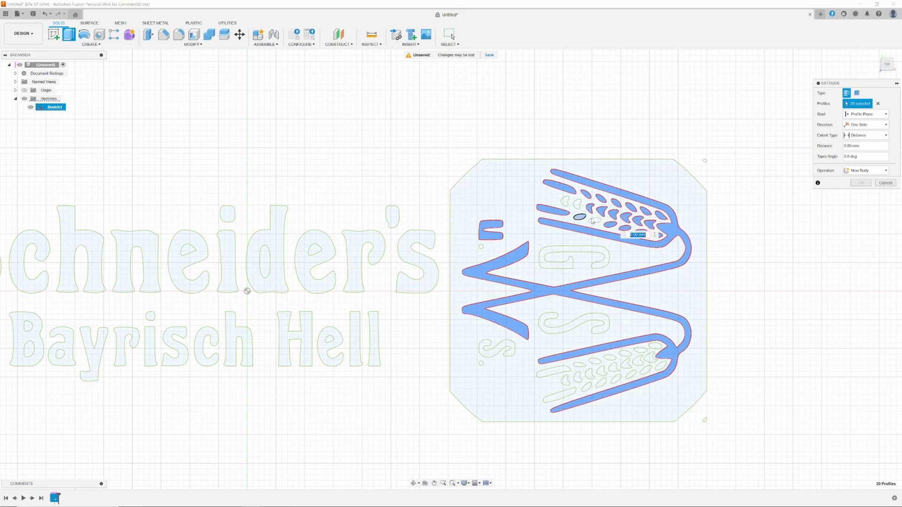
pyautogui.click(593, 221)
pyautogui.click(578, 205)
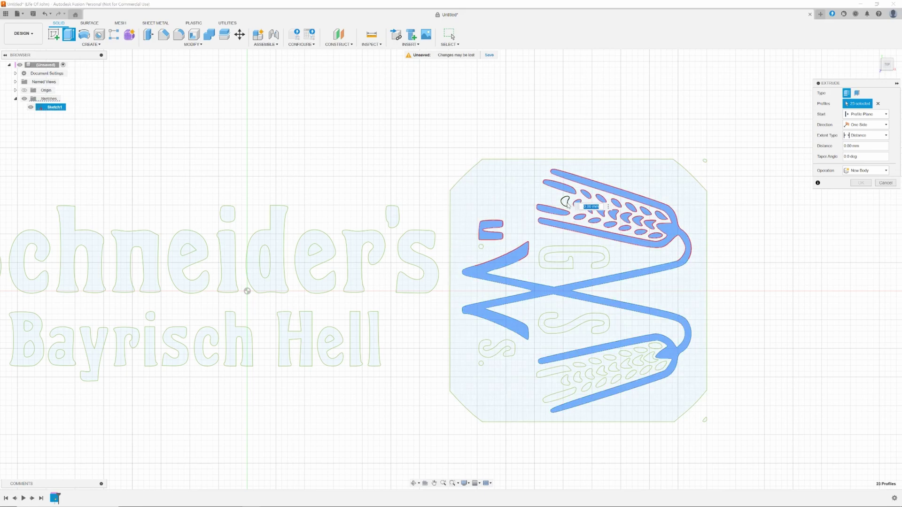
pyautogui.click(566, 203)
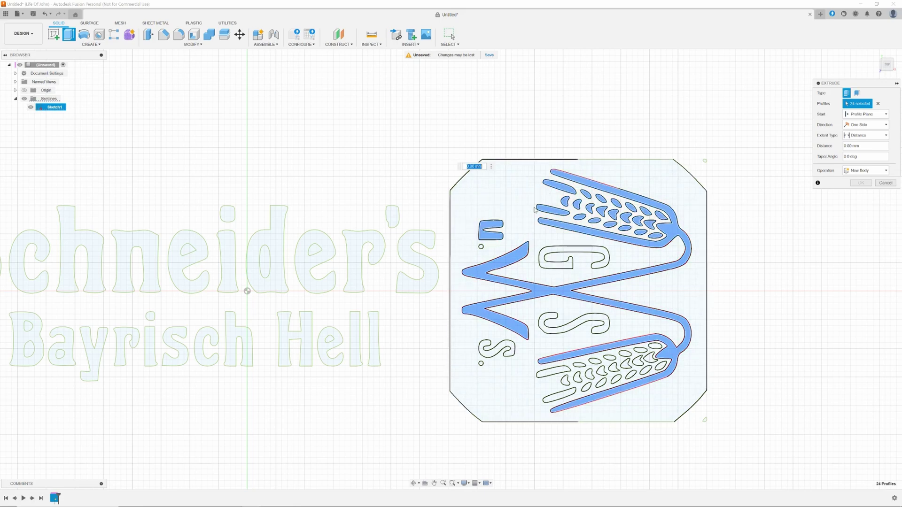
# - Add the letters G, S and small s, both dots, and the lower wheat ear's two short inner awns to the extrusion profiles
pyautogui.click(557, 252)
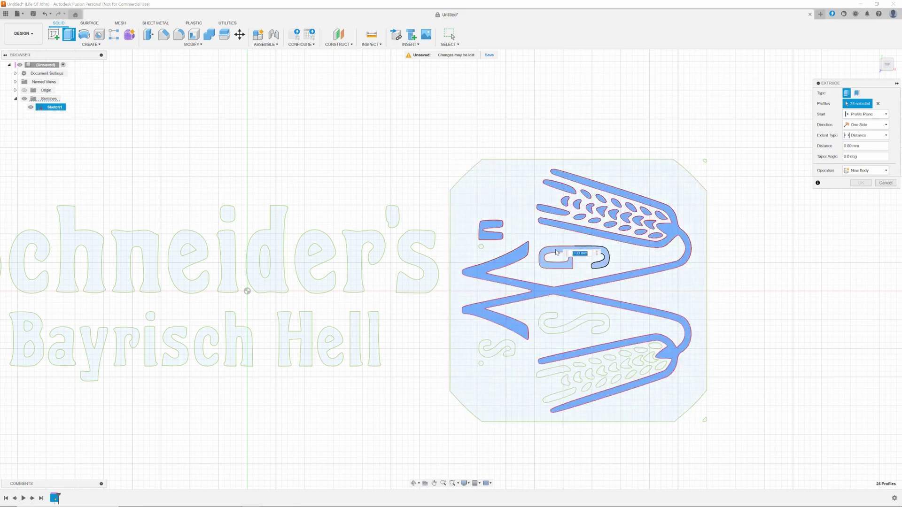
pyautogui.click(543, 323)
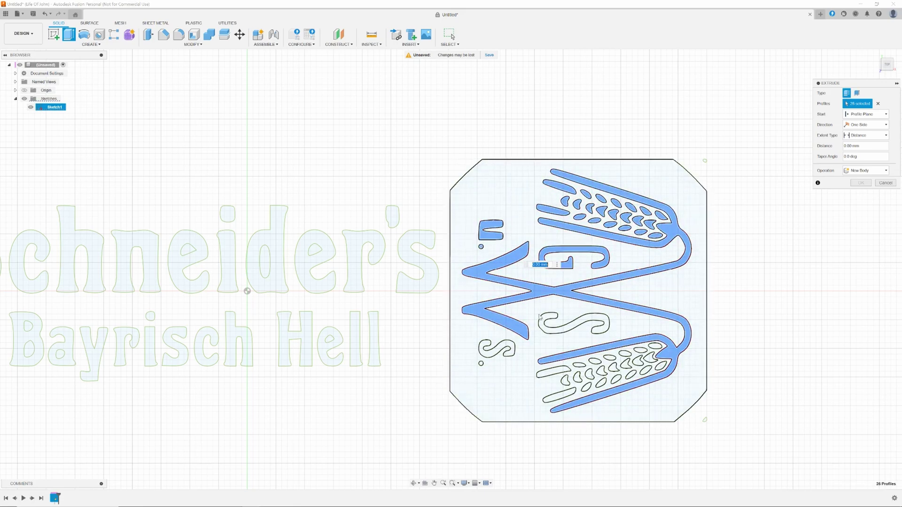
pyautogui.click(488, 350)
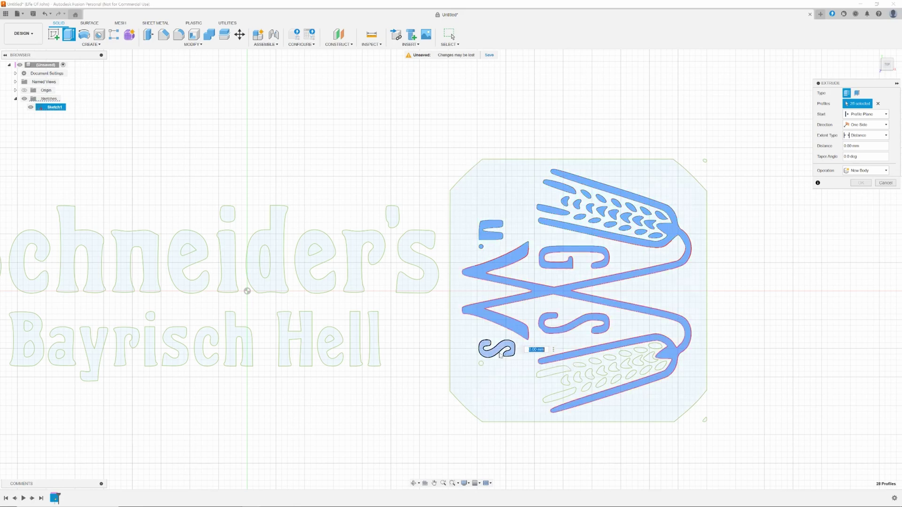
pyautogui.click(481, 365)
pyautogui.click(547, 376)
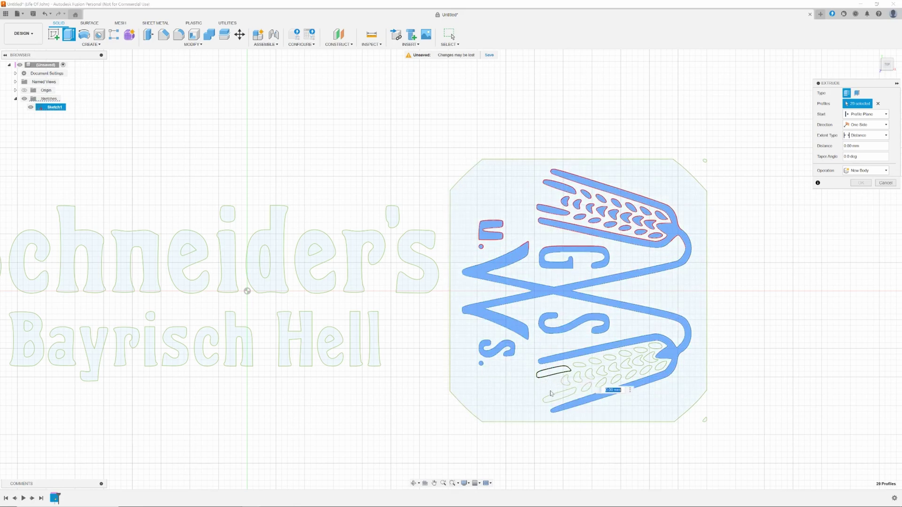
pyautogui.click(558, 399)
# - Add every individual grain of the lower wheat ear to the extrusion profiles, leaving the octagonal background unselected
pyautogui.click(570, 374)
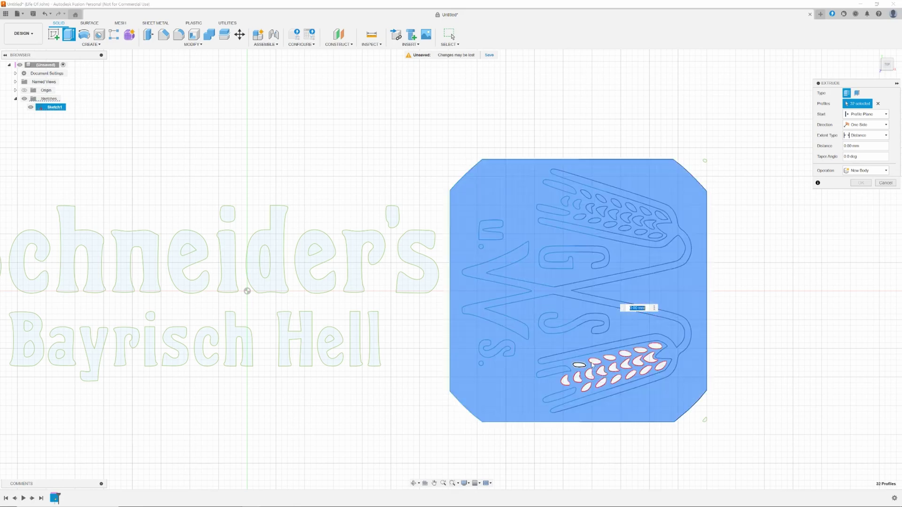
pyautogui.click(579, 365)
pyautogui.click(595, 362)
pyautogui.click(624, 397)
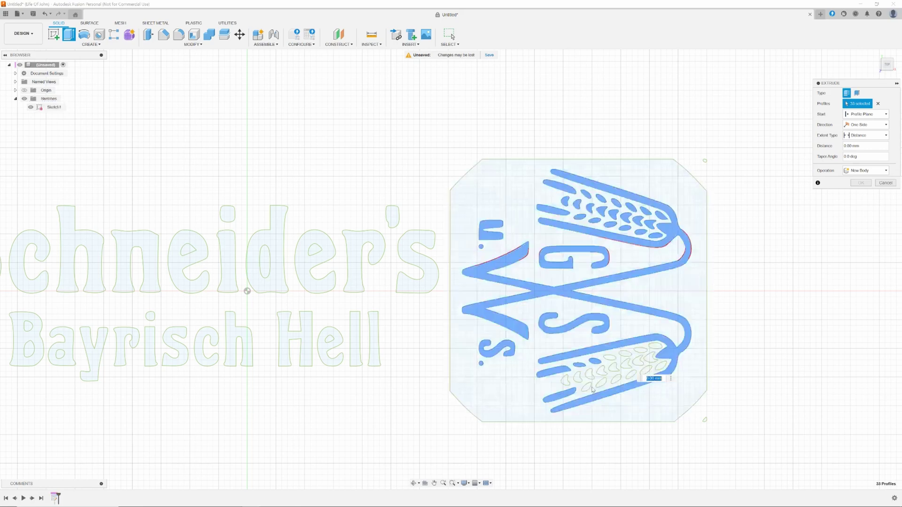
pyautogui.click(587, 388)
pyautogui.click(589, 374)
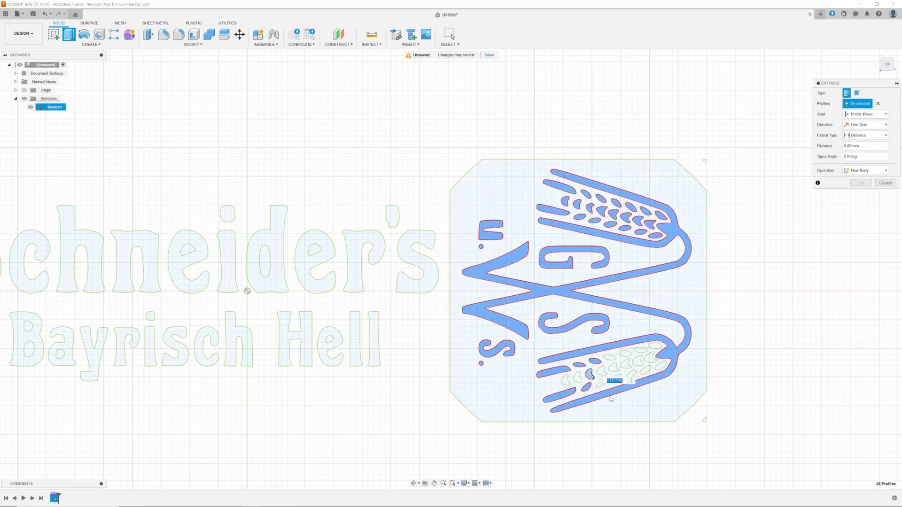
pyautogui.click(630, 403)
pyautogui.click(629, 403)
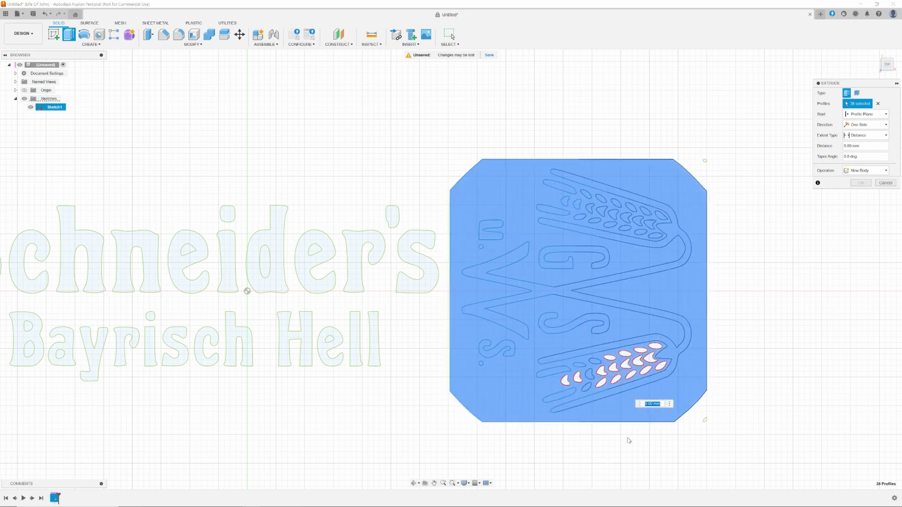
pyautogui.click(625, 390)
pyautogui.click(620, 408)
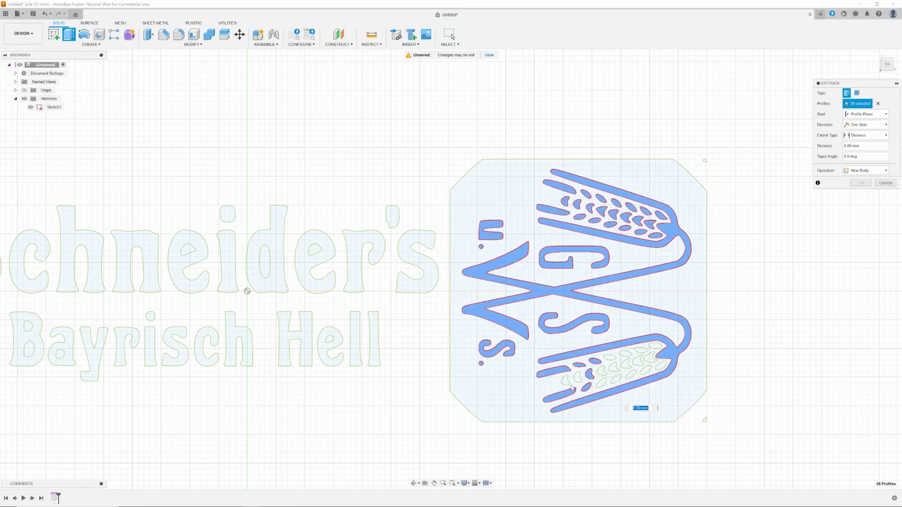
pyautogui.click(566, 378)
pyautogui.click(579, 376)
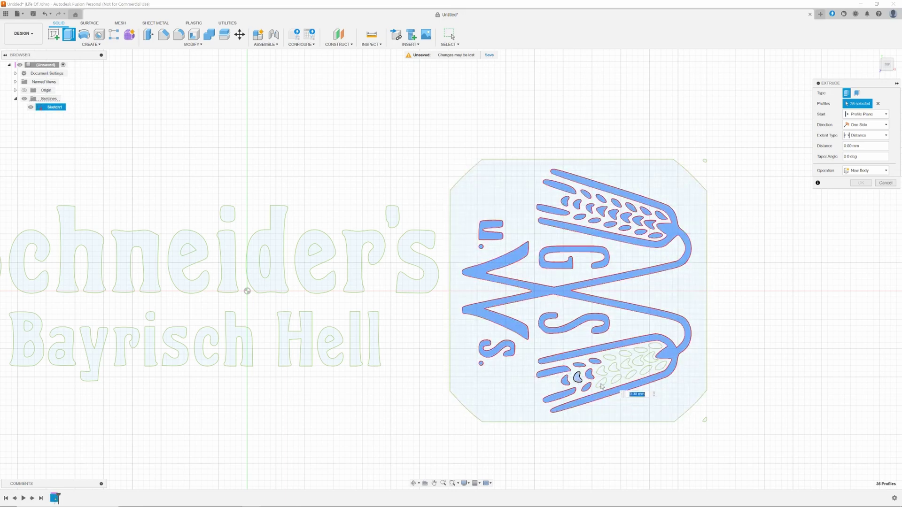
pyautogui.click(593, 374)
pyautogui.click(603, 374)
pyautogui.click(609, 359)
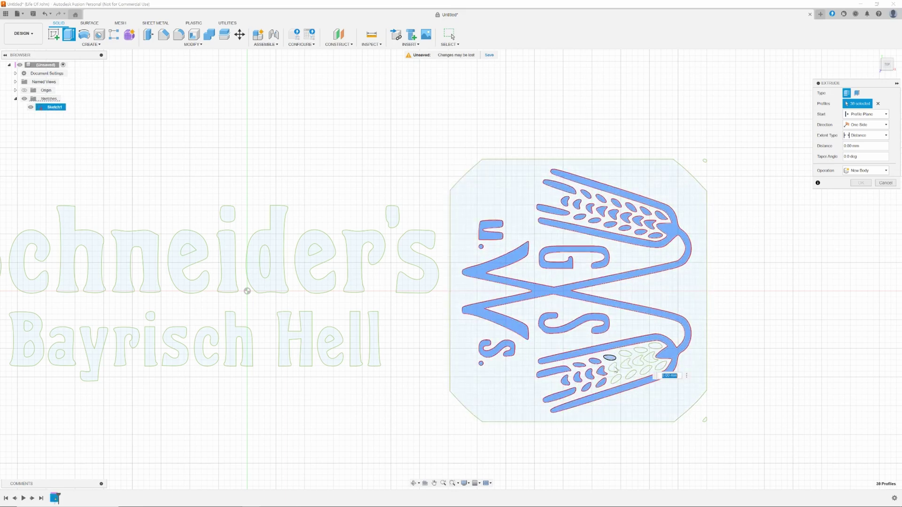
pyautogui.click(615, 368)
pyautogui.click(625, 353)
pyautogui.click(641, 350)
pyautogui.click(654, 347)
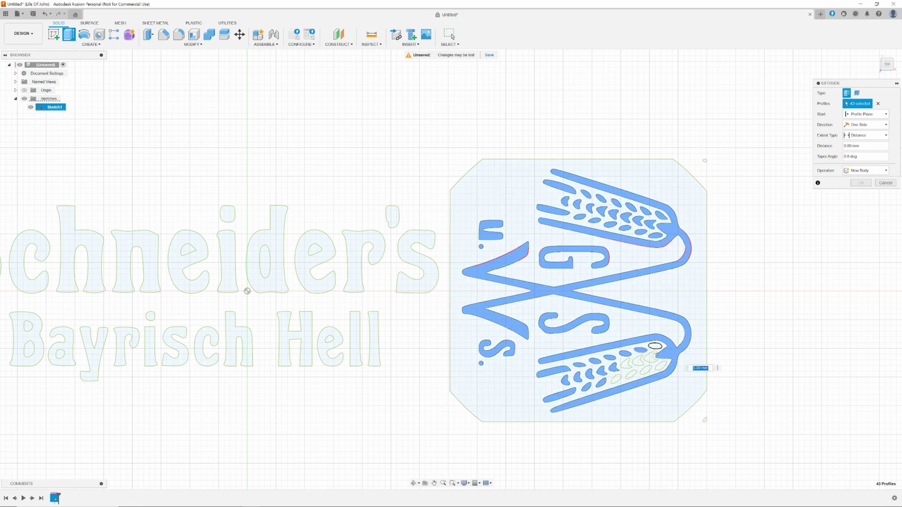
pyautogui.click(652, 361)
pyautogui.click(647, 367)
pyautogui.click(638, 371)
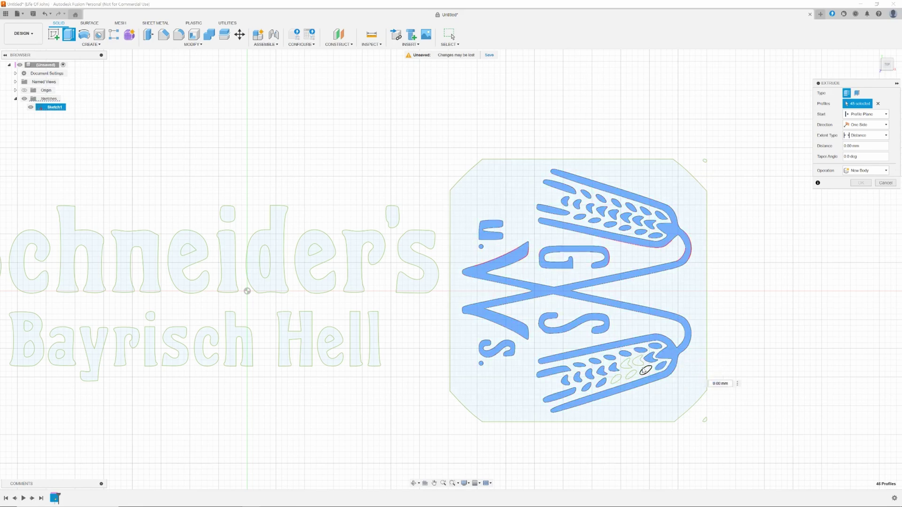
pyautogui.click(642, 363)
pyautogui.click(625, 369)
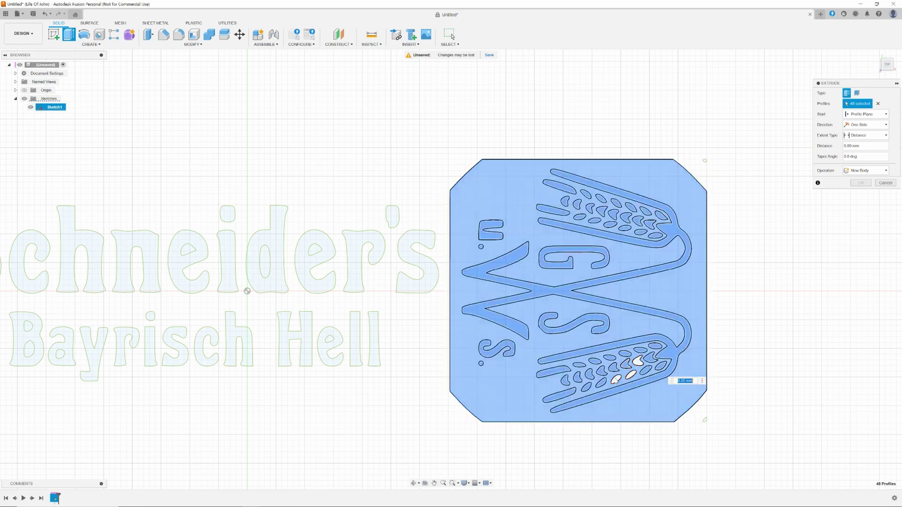
pyautogui.click(631, 375)
pyautogui.click(616, 379)
pyautogui.click(634, 368)
pyautogui.click(633, 367)
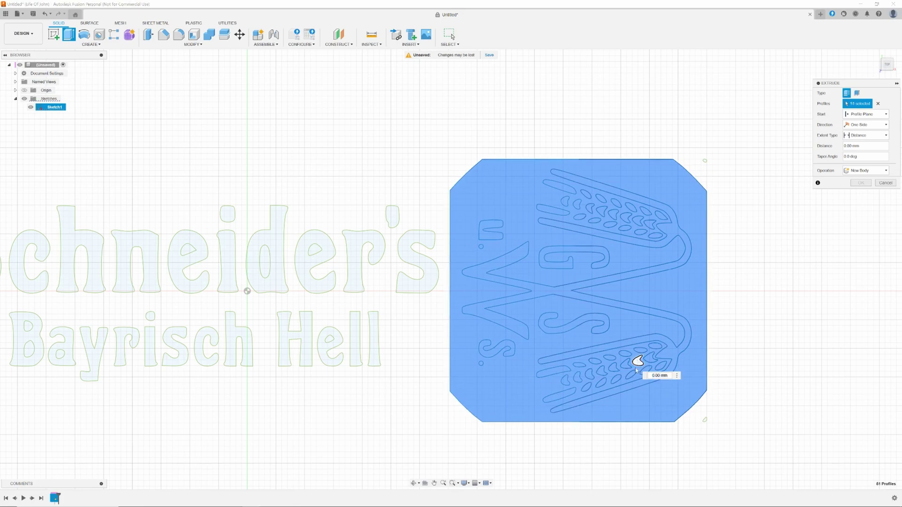
pyautogui.click(638, 362)
pyautogui.click(621, 419)
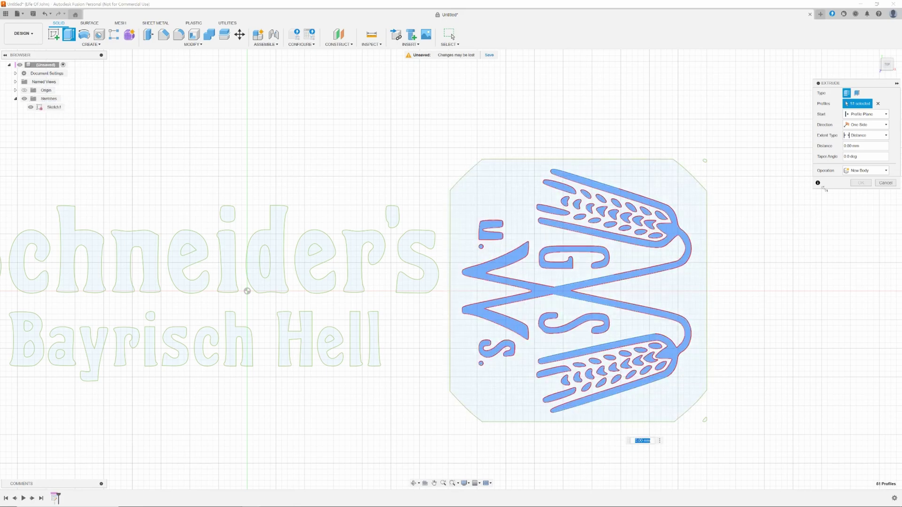
# - Extrude the selected monogram profiles 29 mm as new bodies
pyautogui.click(844, 147)
pyautogui.write('25')
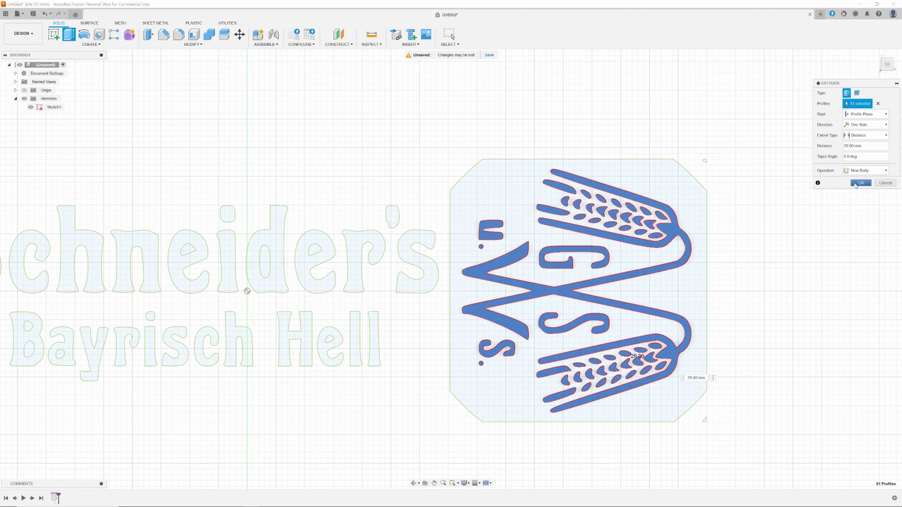
pyautogui.press('Return')
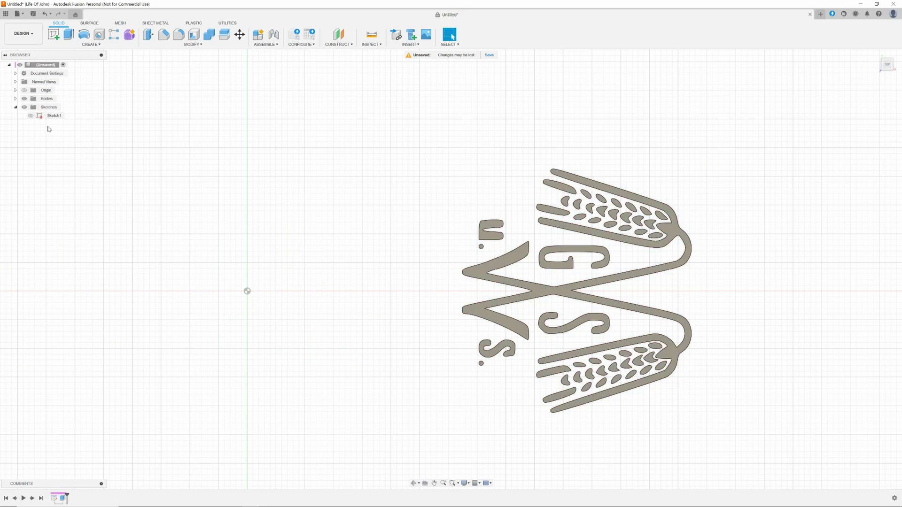
# - Show the lettering and monogram sketch again and view the extruded monogram bodies from an angle
pyautogui.click(30, 115)
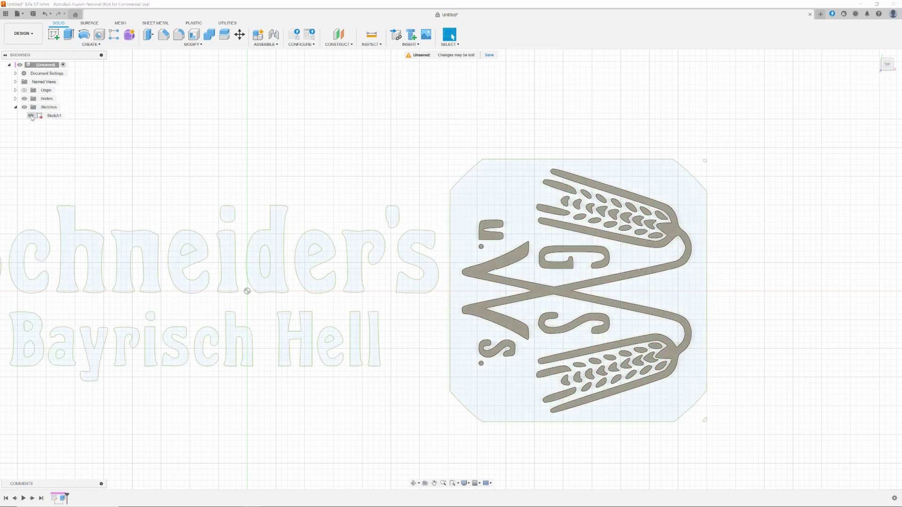
pyautogui.click(31, 116)
pyautogui.click(30, 116)
pyautogui.click(878, 55)
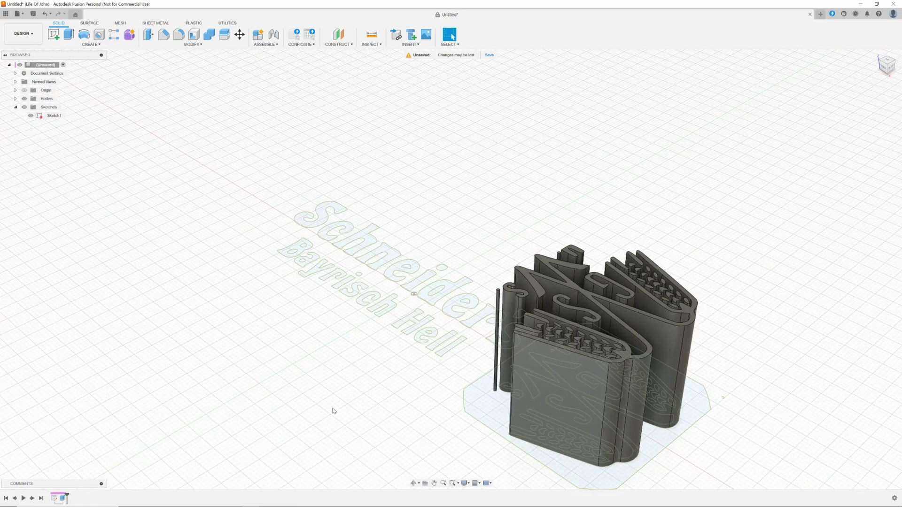
pyautogui.keyDown('shift'); pyautogui.moveTo(333, 399); pyautogui.dragTo(370, 403, button='middle'); pyautogui.keyUp('shift')
pyautogui.click(45, 14)
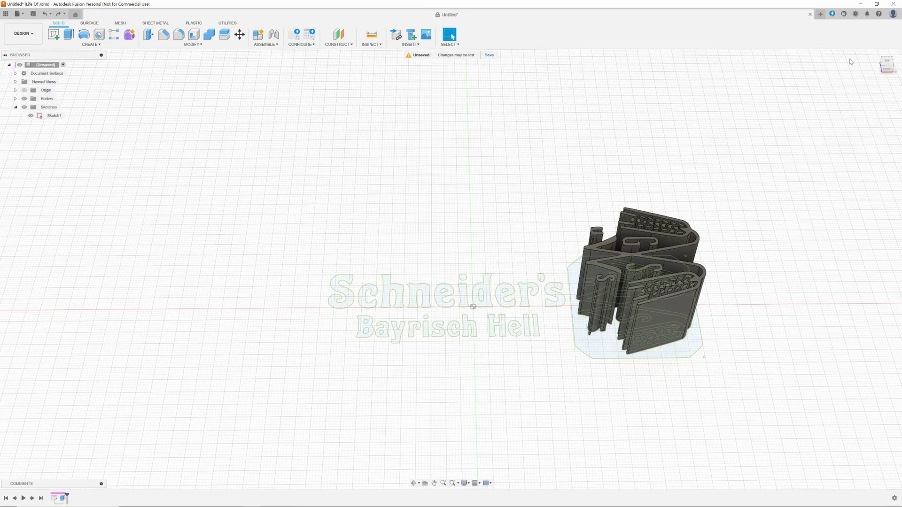
# - From the top view, measure the distance between the upper and lower straight edges of the monogram's octagonal outline
pyautogui.click(887, 62)
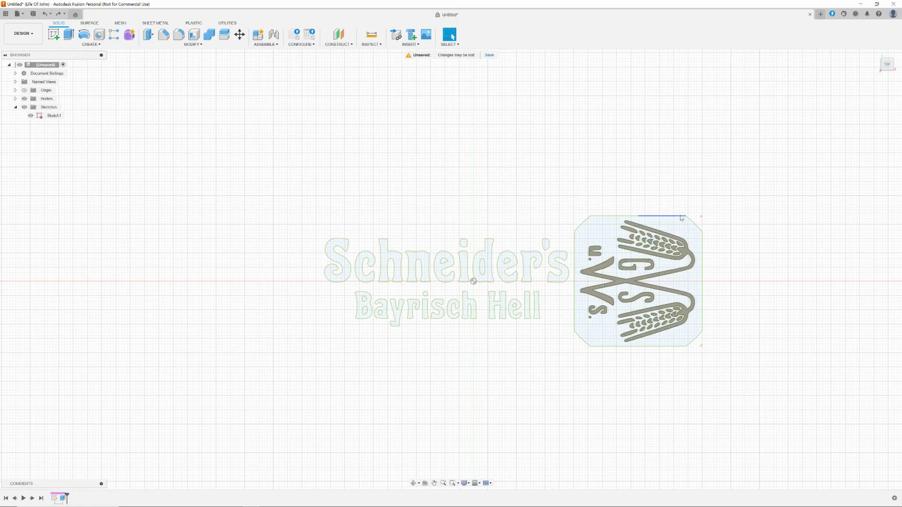
pyautogui.click(371, 34)
pyautogui.click(662, 215)
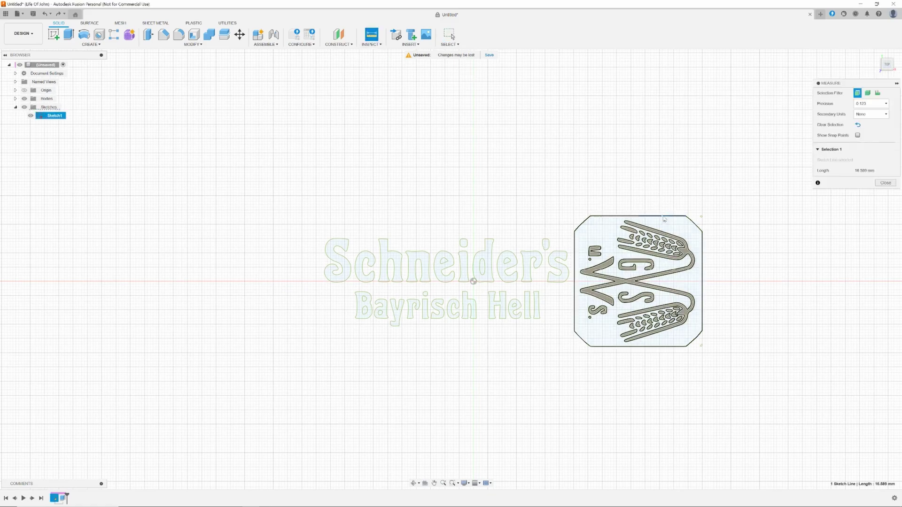
pyautogui.click(670, 348)
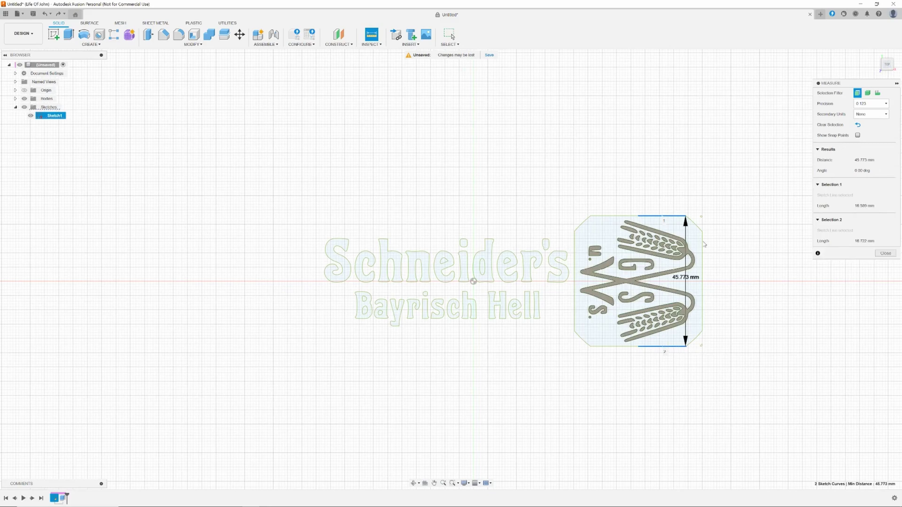
pyautogui.click(878, 255)
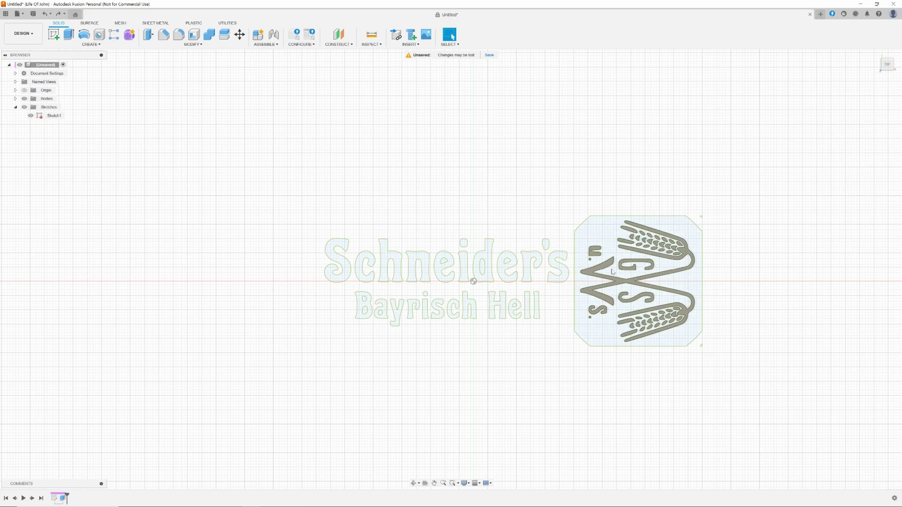
# - Try deleting the octagonal outline's upper-left corner segment and the adjoining top edge segment, and undo the deletions
pyautogui.click(582, 224)
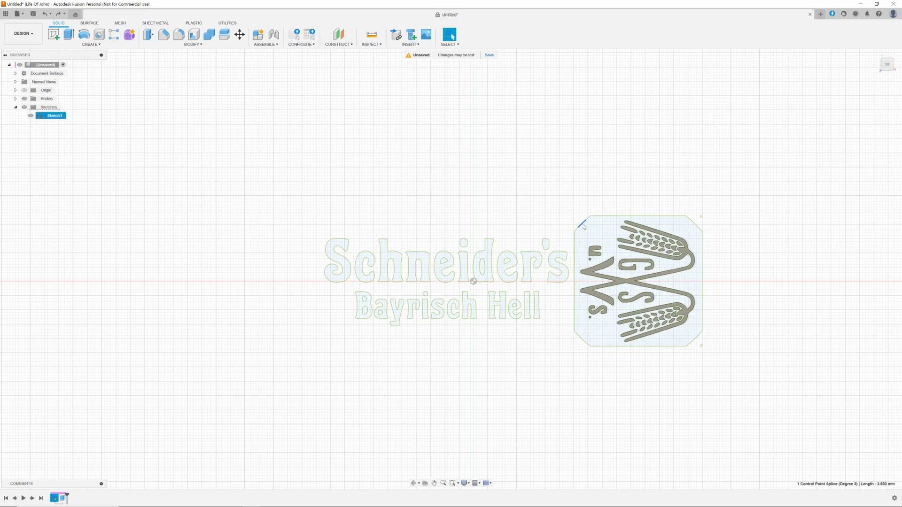
pyautogui.press('Delete')
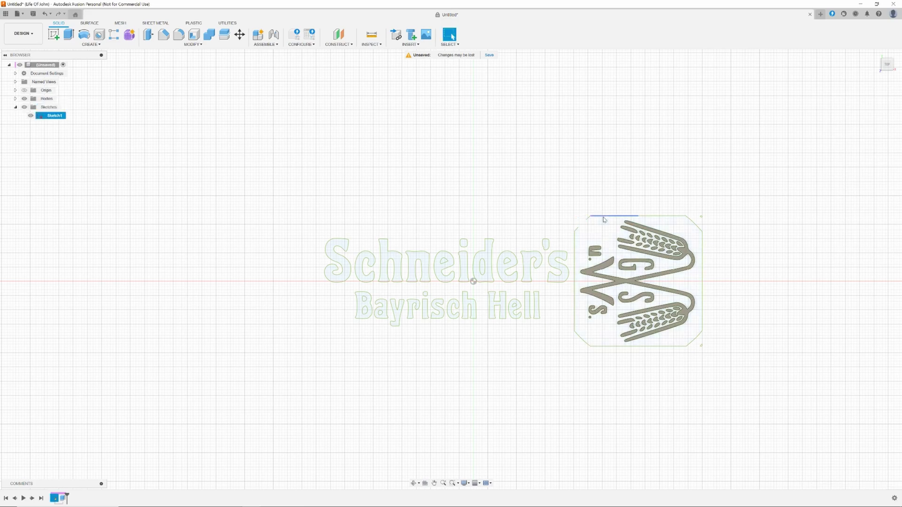
pyautogui.click(603, 217)
pyautogui.press('Delete')
pyautogui.click(45, 14)
# - Start a new sketch on the top-view plane and draw a 45 mm by 45 mm two-point rectangle from the octagonal outline's upper-left corner
pyautogui.rightClick(54, 119)
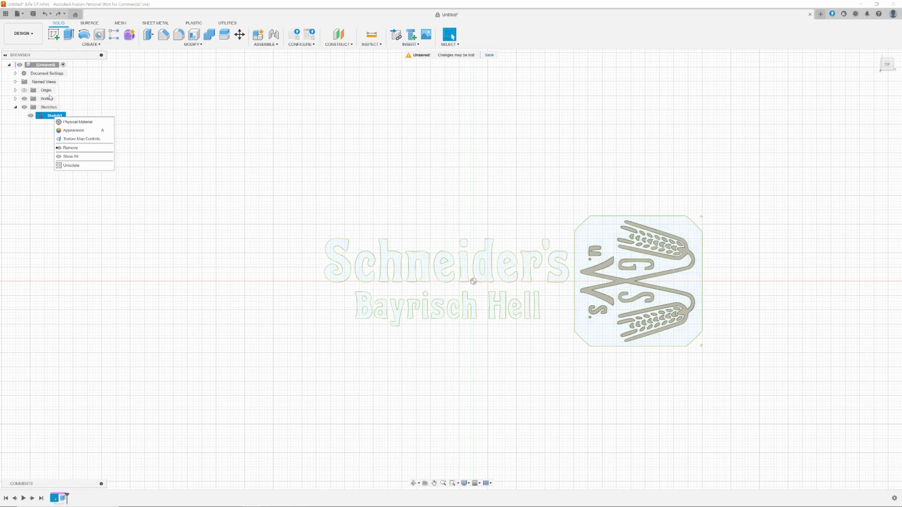
pyautogui.click(54, 37)
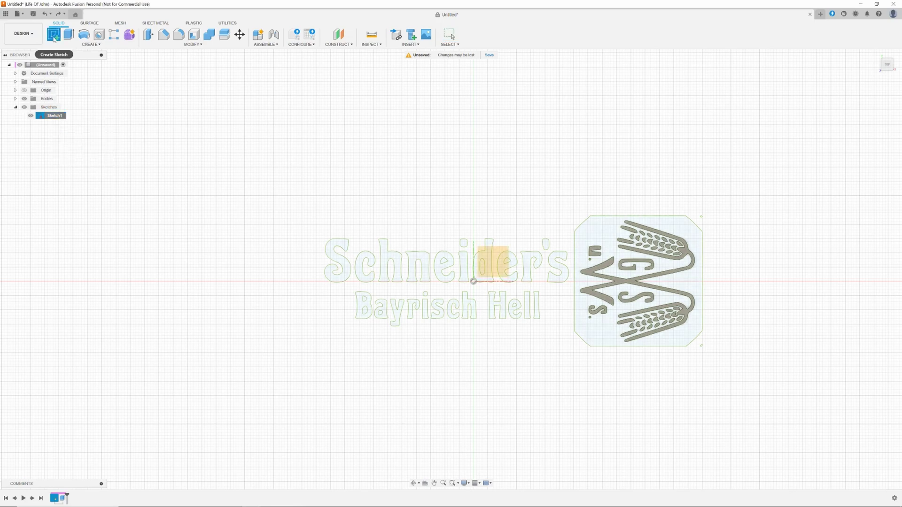
pyautogui.click(502, 250)
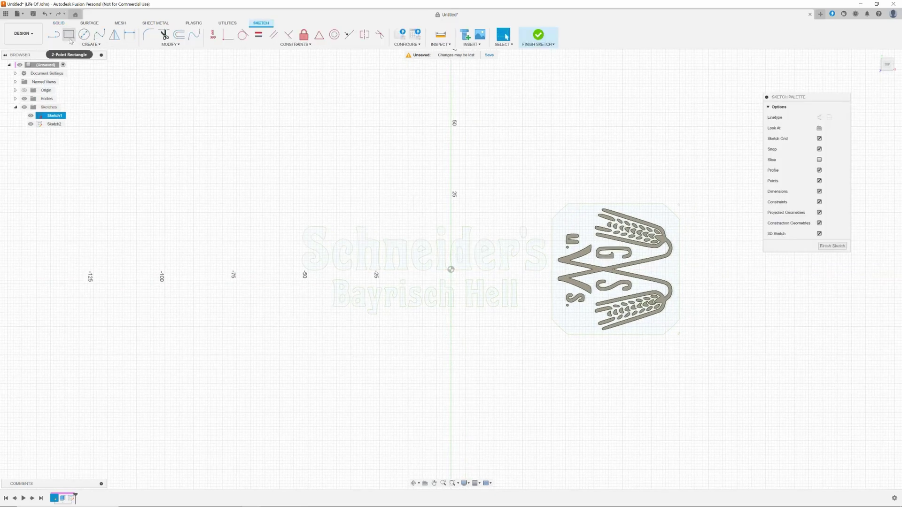
pyautogui.click(70, 38)
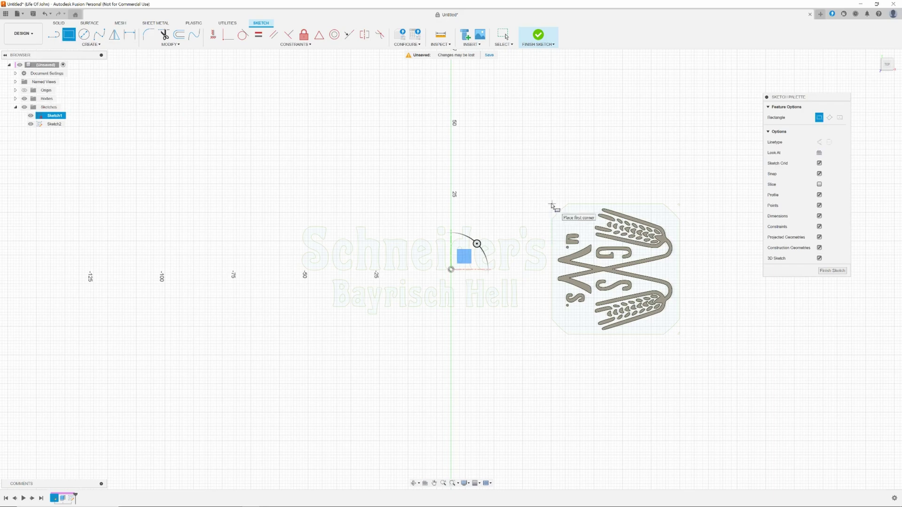
pyautogui.click(552, 204)
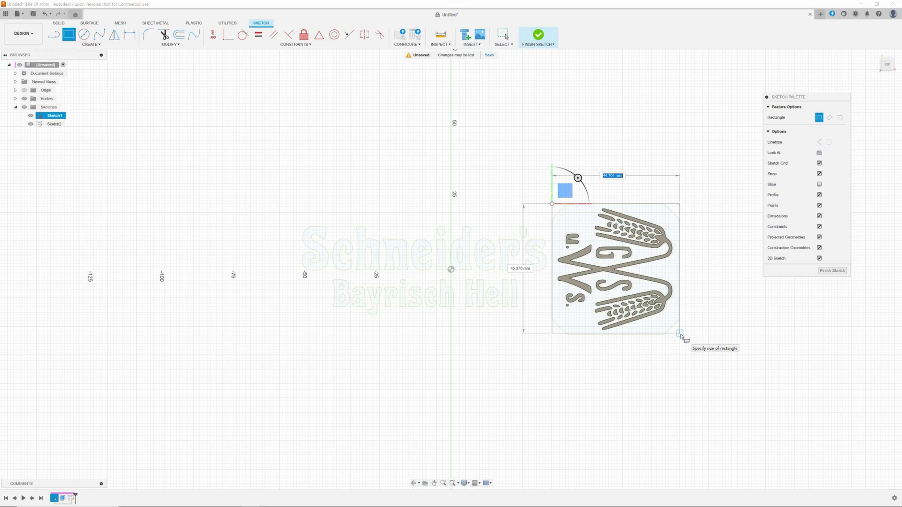
pyautogui.write('45')
pyautogui.press('Tab')
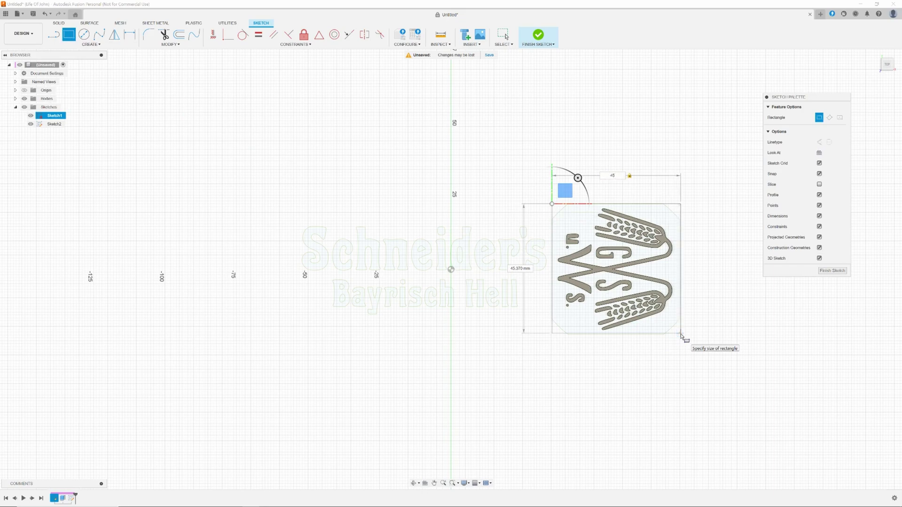
pyautogui.press('Tab')
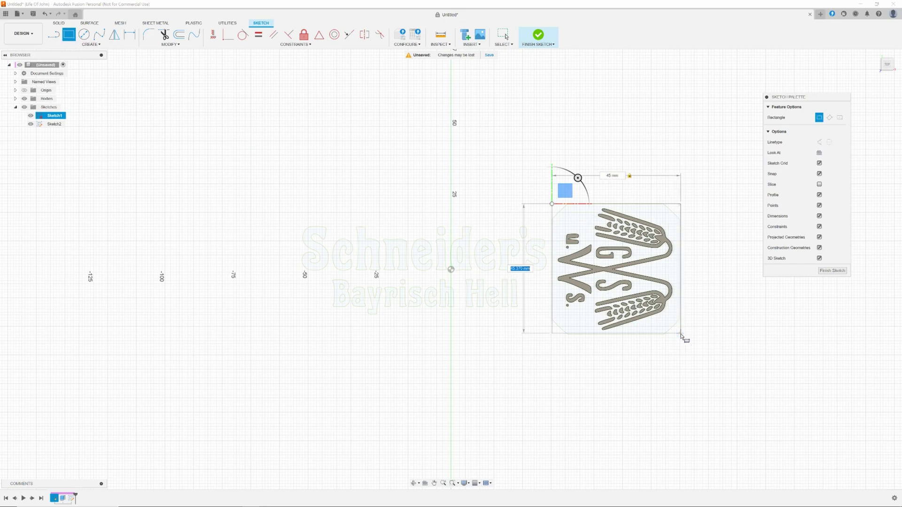
pyautogui.write('45')
pyautogui.press('Tab')
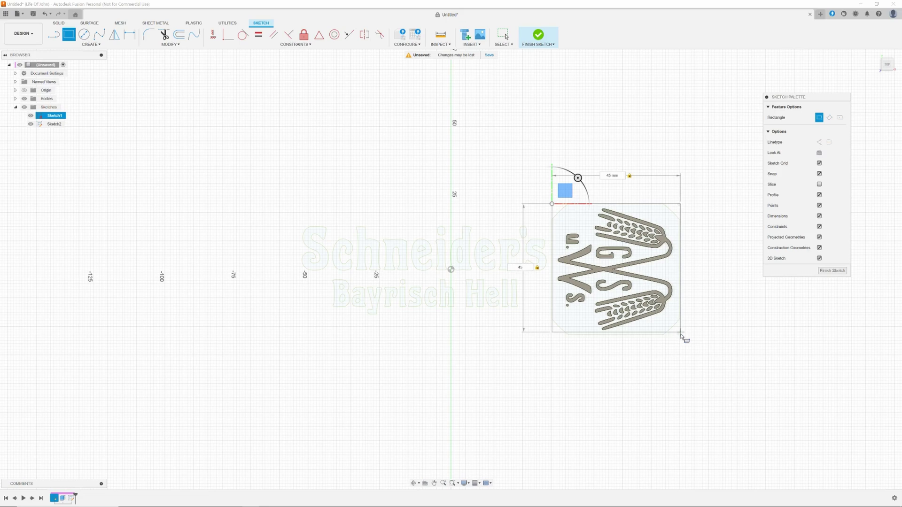
pyautogui.press('Return')
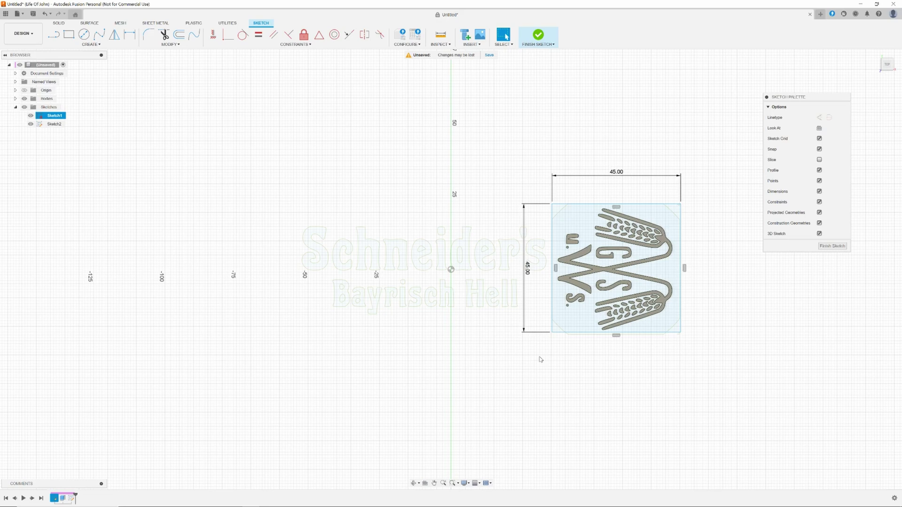
# - Sketch a line along the horizontal axis through the origin, running from beyond the lettering to beyond the square
pyautogui.moveTo(576, 368); pyautogui.dragTo(539, 359, button='middle')
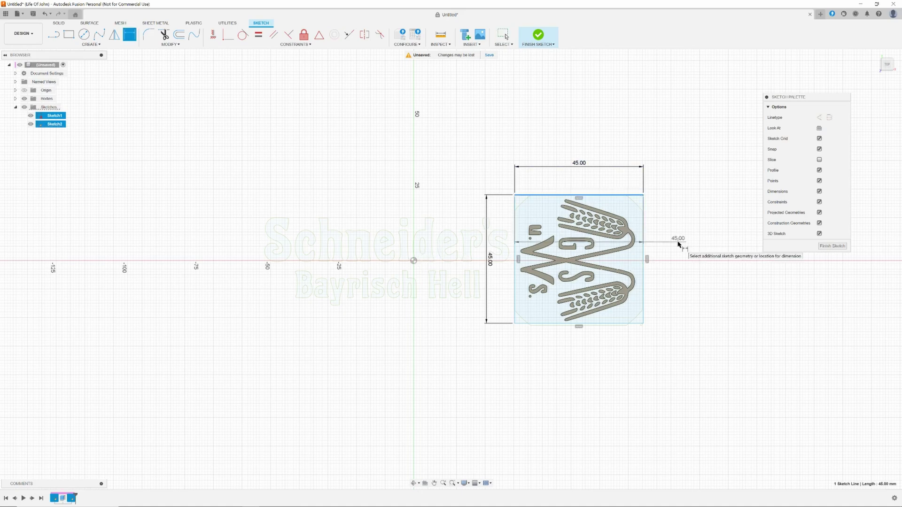
pyautogui.press('Escape')
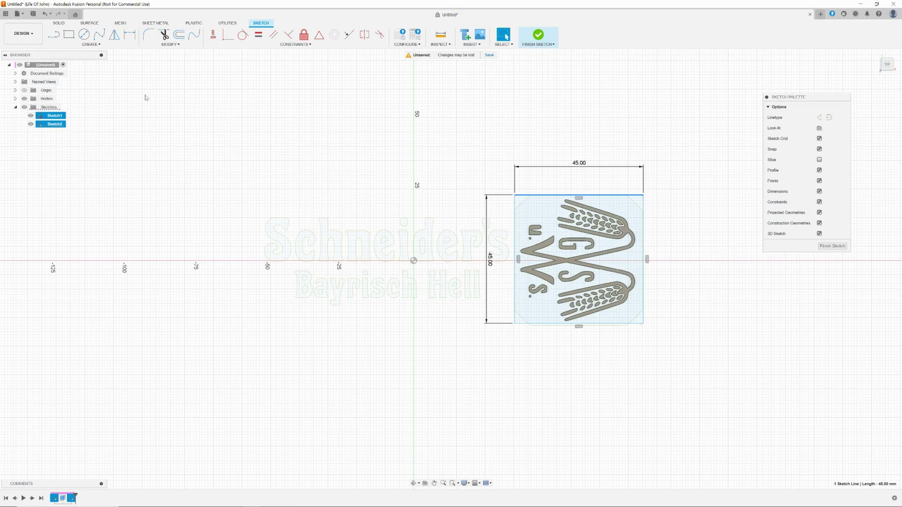
pyautogui.click(57, 40)
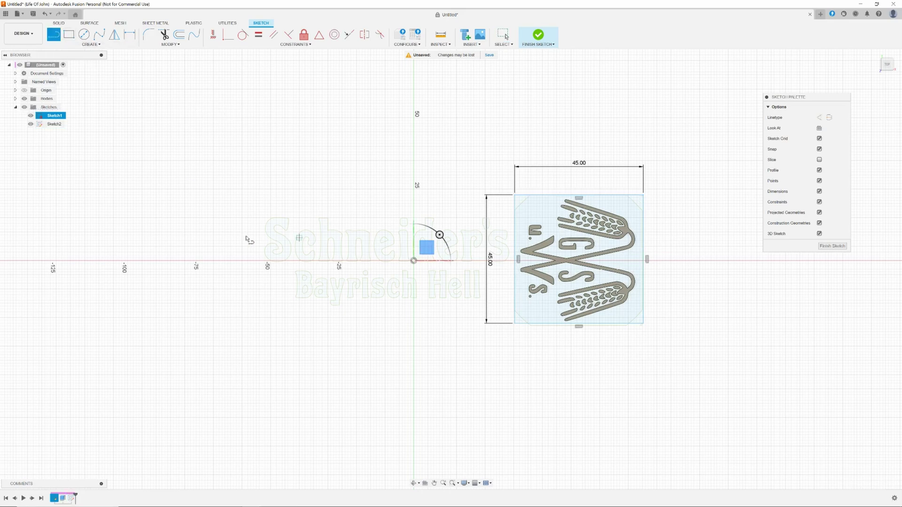
pyautogui.click(204, 261)
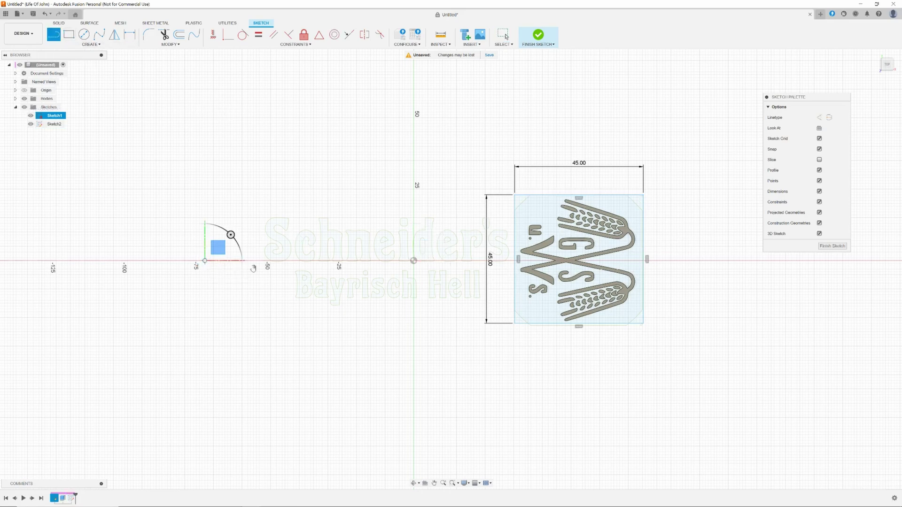
pyautogui.click(727, 261)
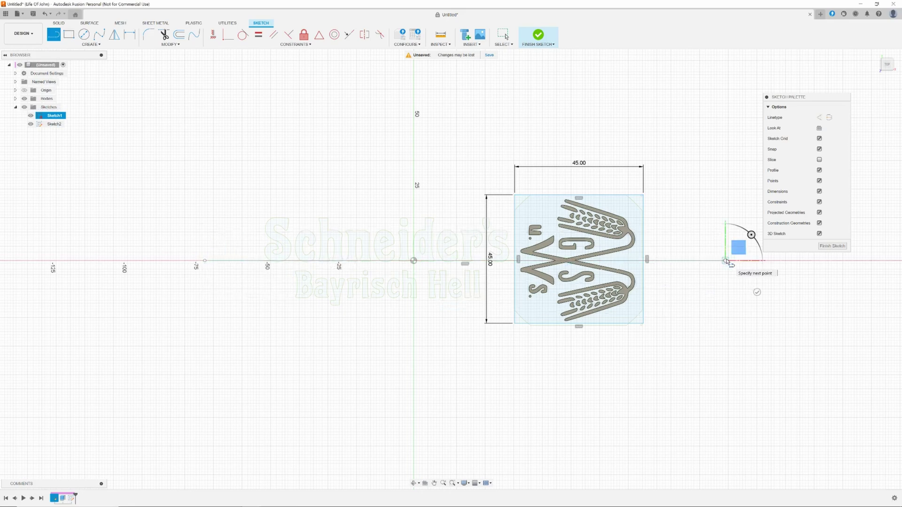
pyautogui.press('Escape')
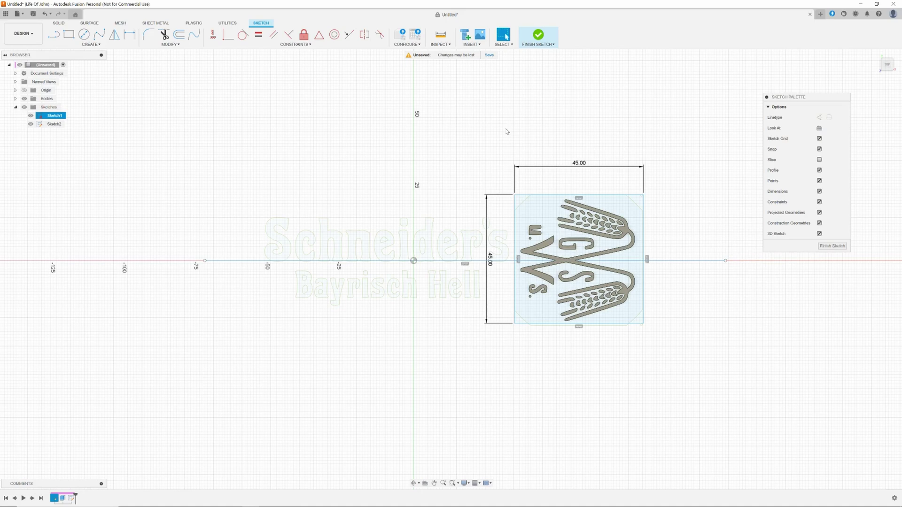
# - Dimension the vertical distance between the square's upper edge and the horizontal line
pyautogui.press('d')
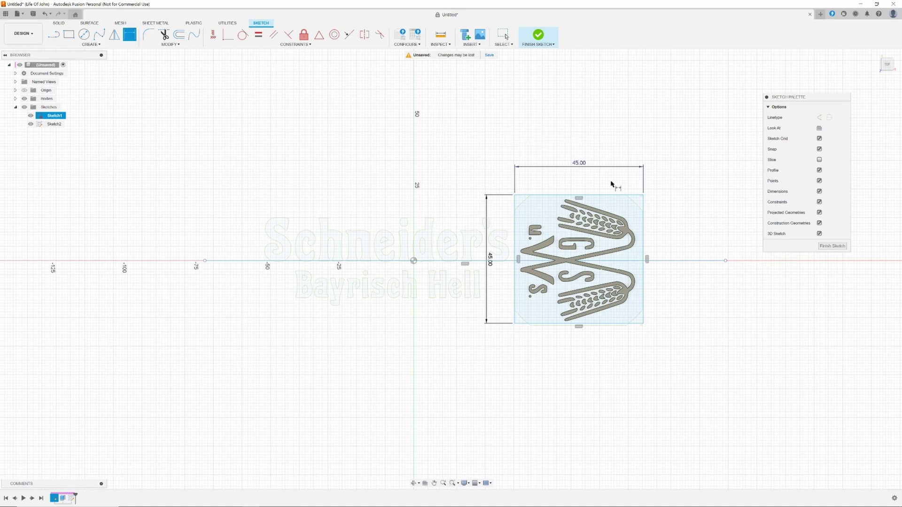
pyautogui.click(623, 202)
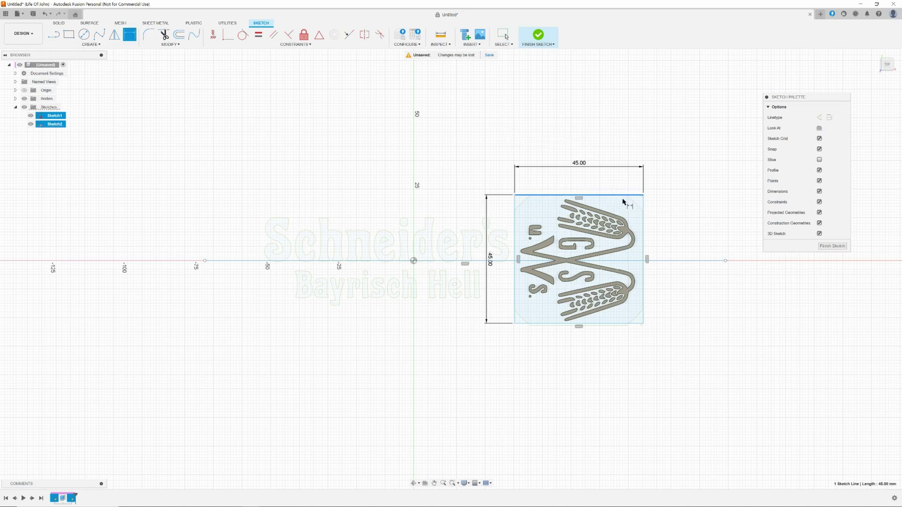
pyautogui.click(676, 262)
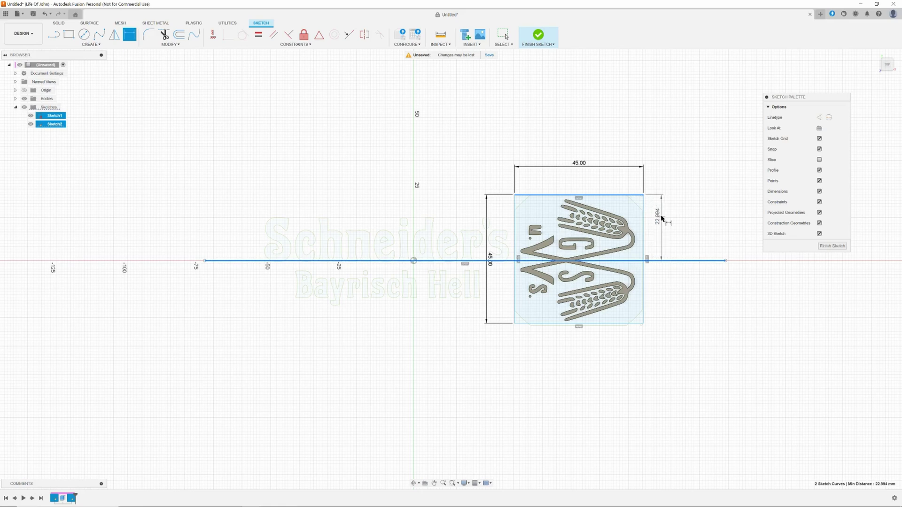
pyautogui.click(660, 216)
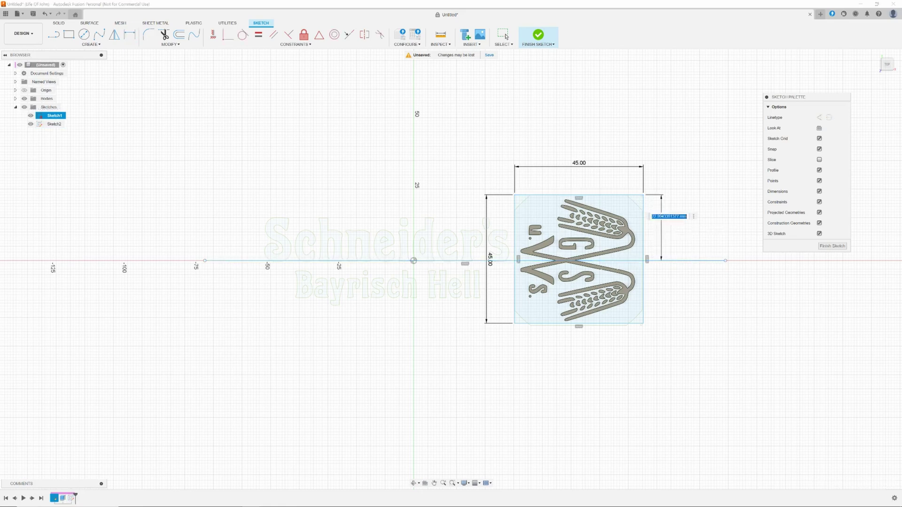
# - Try setting the distance from the square's upper edge to the horizontal line to 22.5 mm, and undo it
pyautogui.write('22.5')
pyautogui.press('Return')
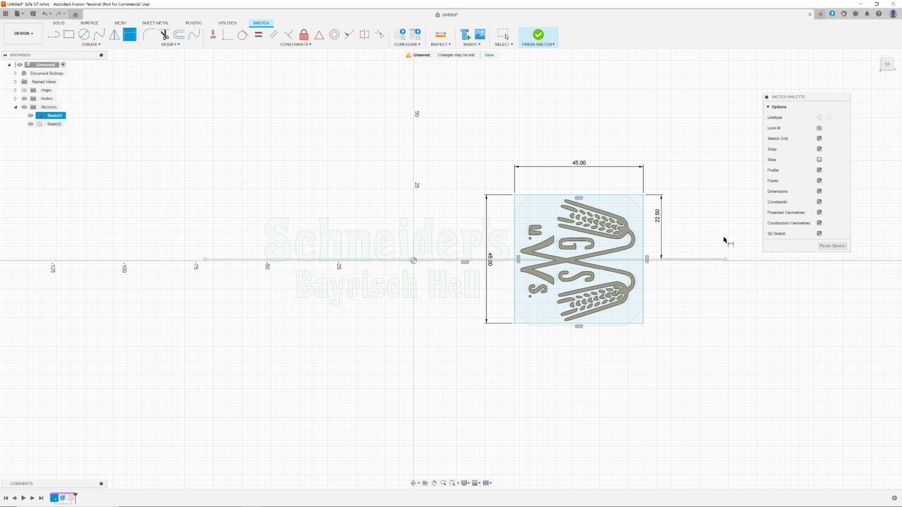
pyautogui.press('Escape')
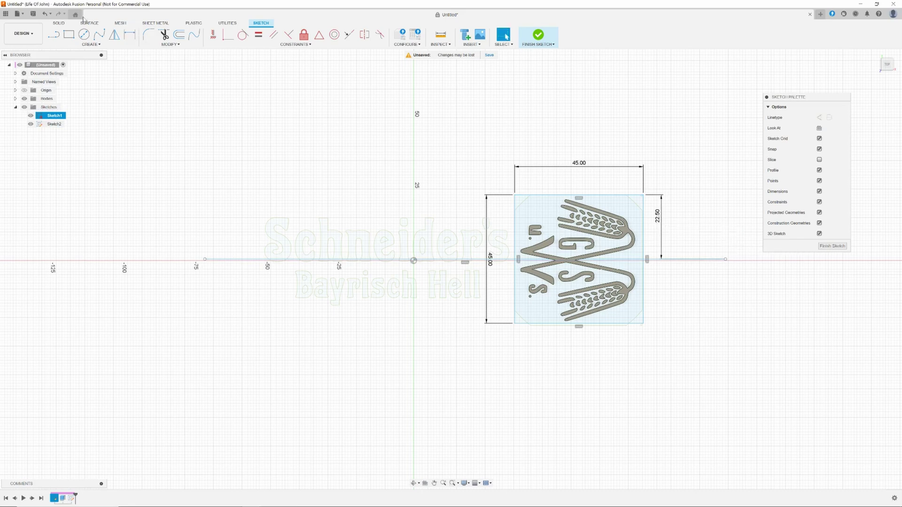
pyautogui.click(45, 14)
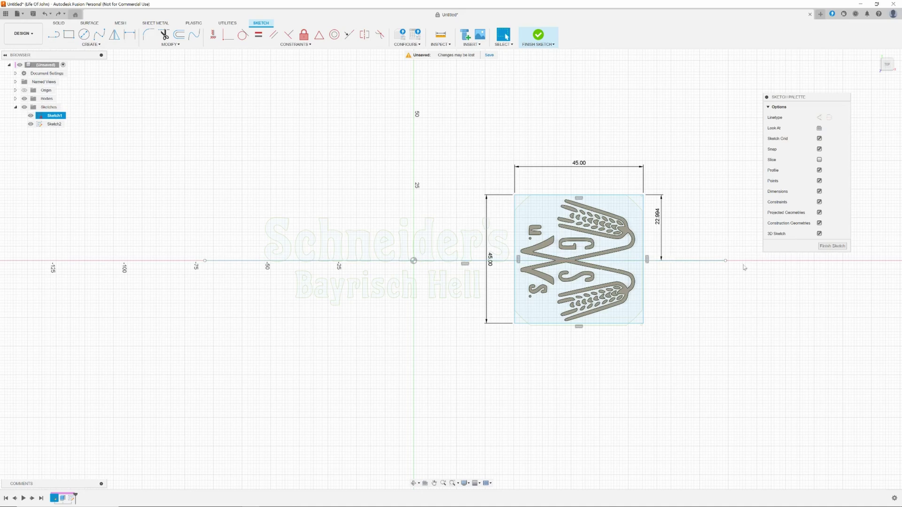
# - Fix the horizontal line's right endpoint and set its distance from the square's upper edge to 22.5 mm
pyautogui.rightClick(726, 261)
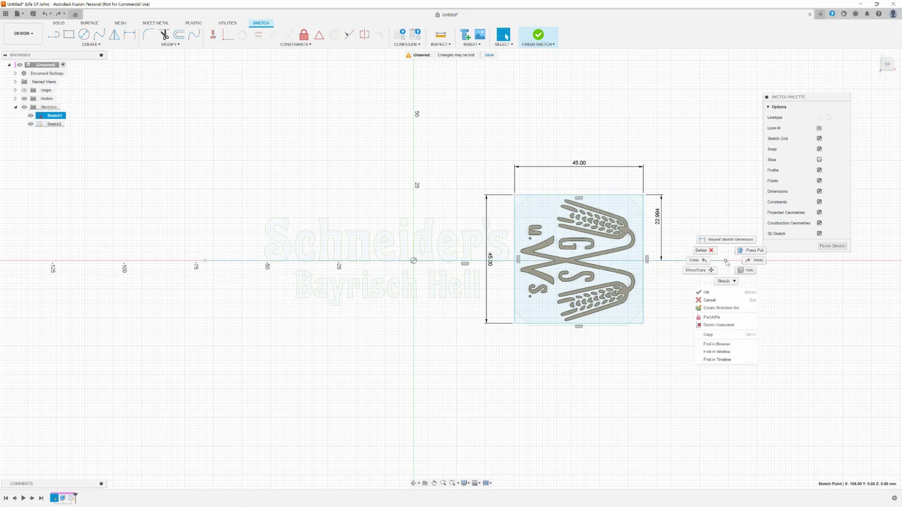
pyautogui.click(715, 317)
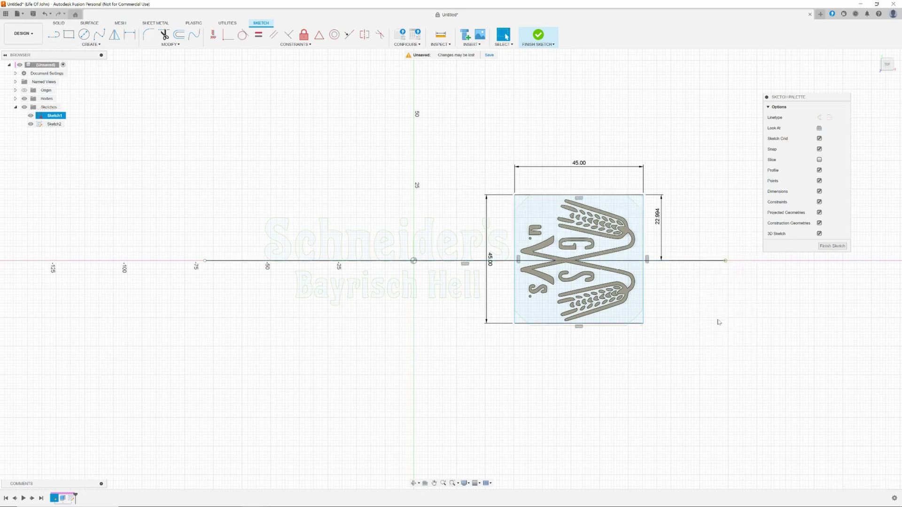
pyautogui.doubleClick(658, 217)
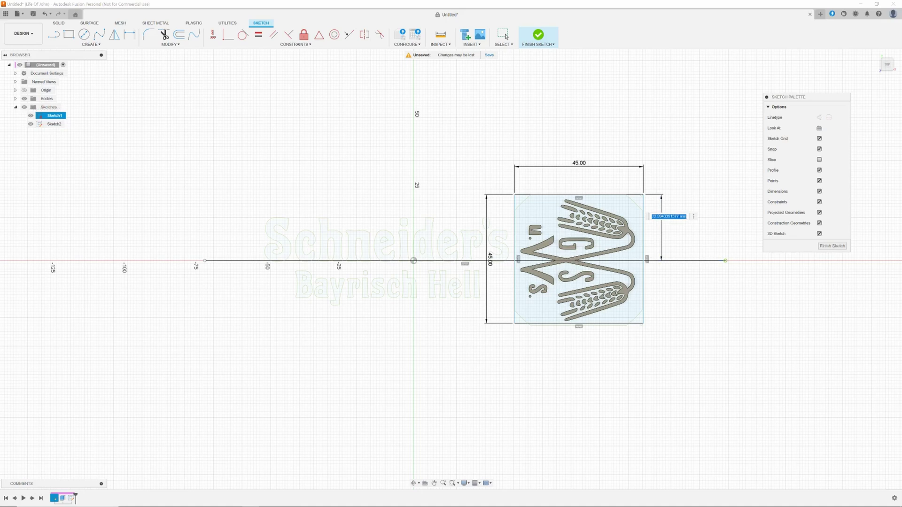
pyautogui.write('22.5')
pyautogui.press('Return')
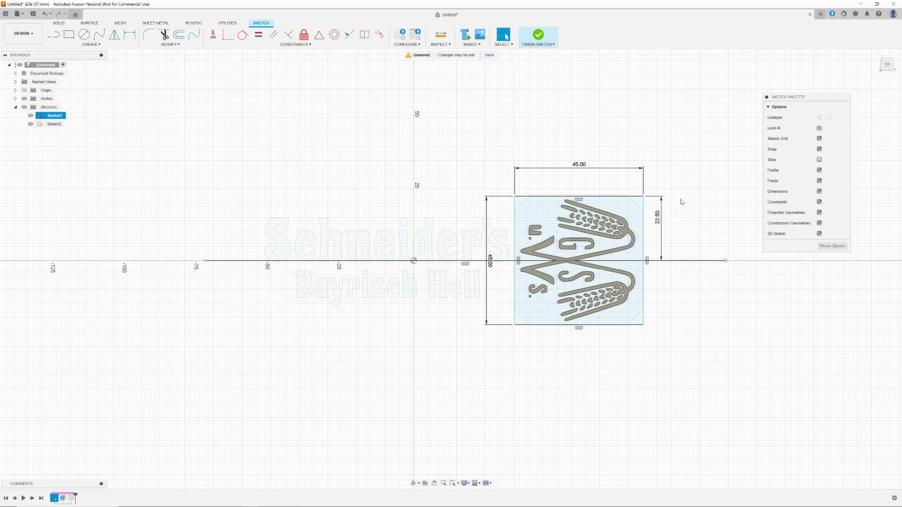
# - Finish the sketch containing the 45 mm square and the horizontal line
pyautogui.scroll(3, 667, 359)
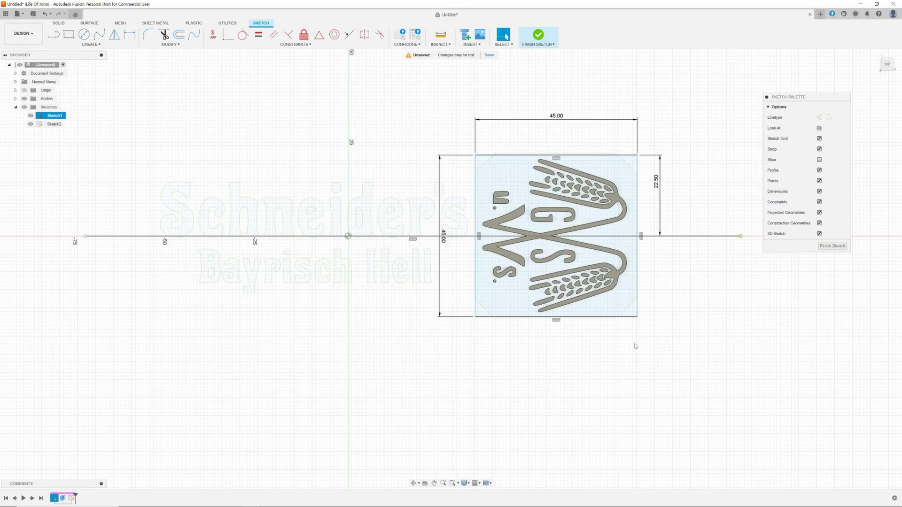
pyautogui.moveTo(621, 351); pyautogui.dragTo(664, 359, button='middle')
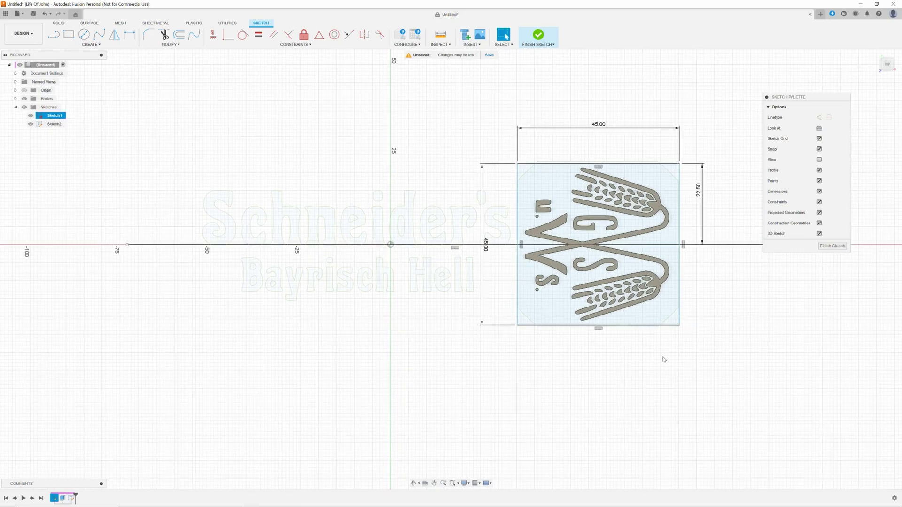
pyautogui.click(661, 314)
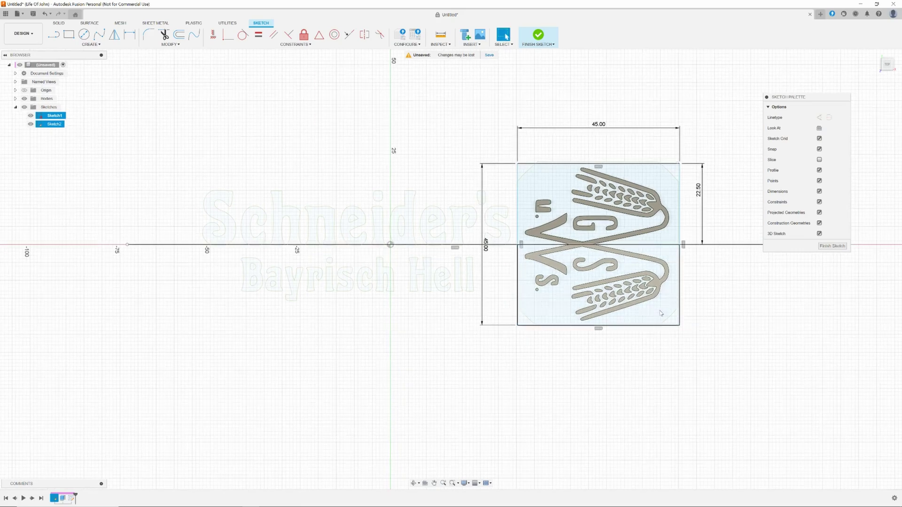
pyautogui.click(458, 376)
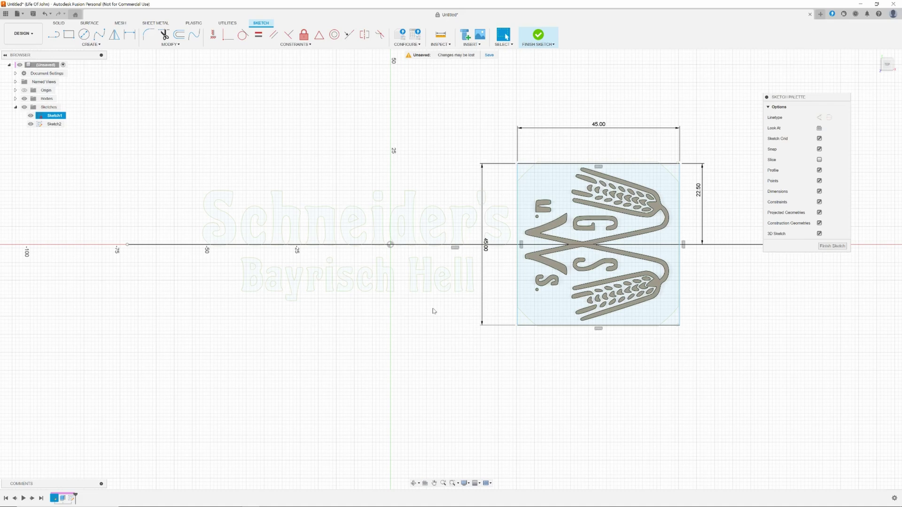
pyautogui.click(832, 246)
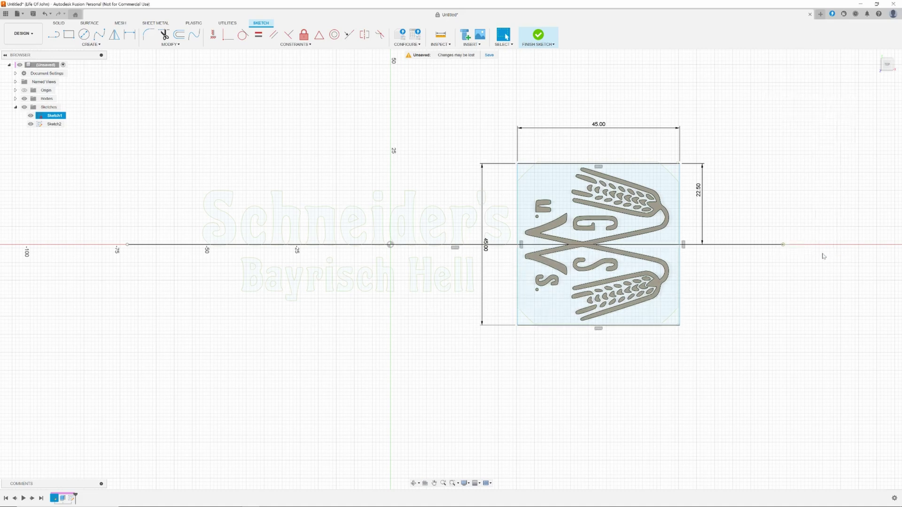
# - Extrude both halves of the 45 mm square by 28 mm, using the Join operation to merge them with the monogram
pyautogui.press('e')
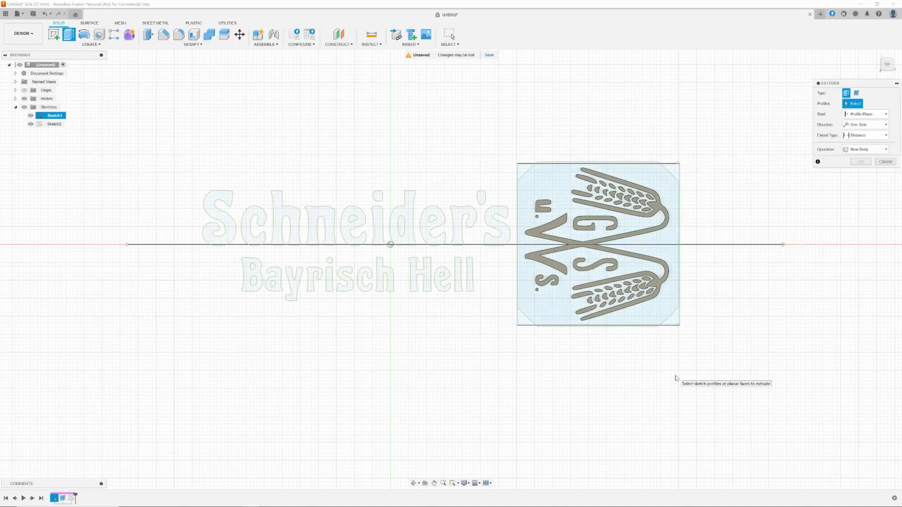
pyautogui.click(657, 317)
pyautogui.click(657, 317)
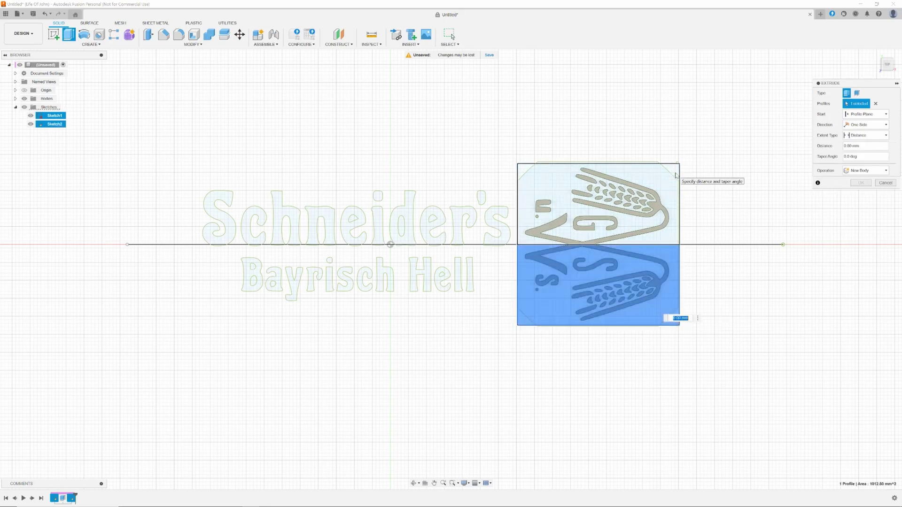
pyautogui.click(674, 178)
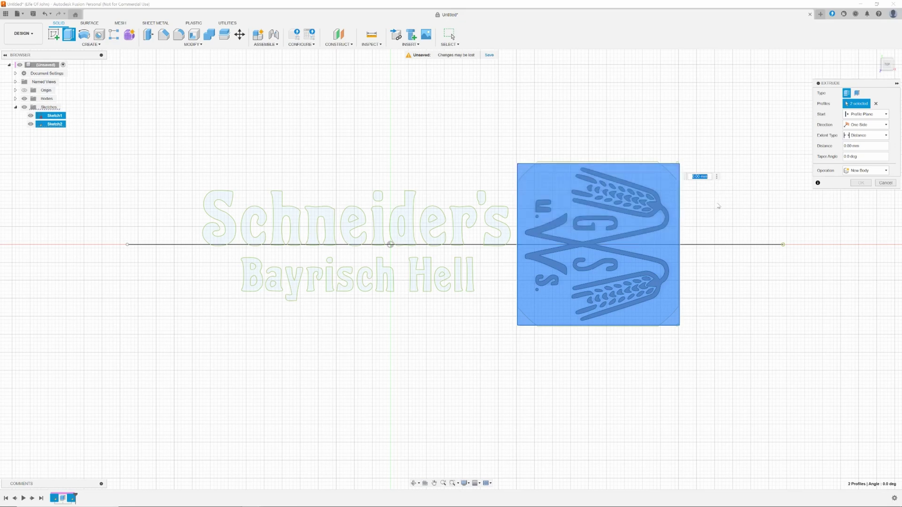
pyautogui.click(692, 177)
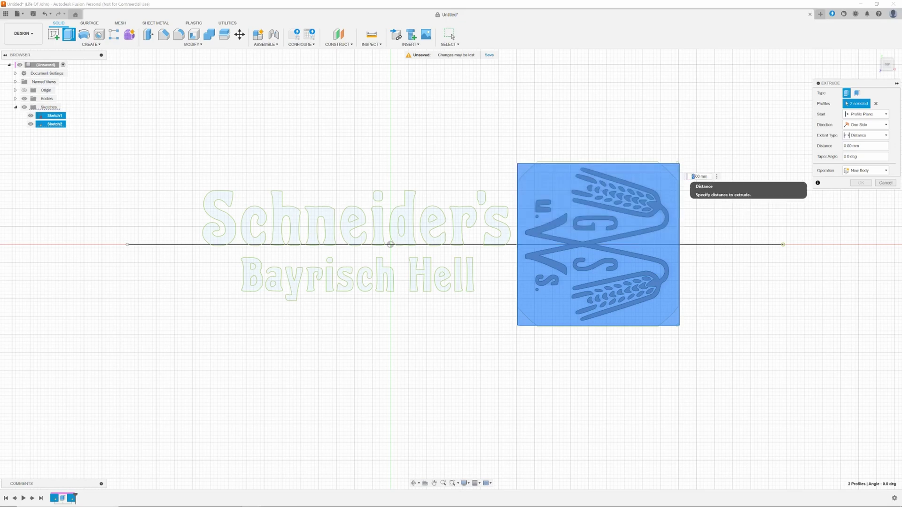
pyautogui.write('28')
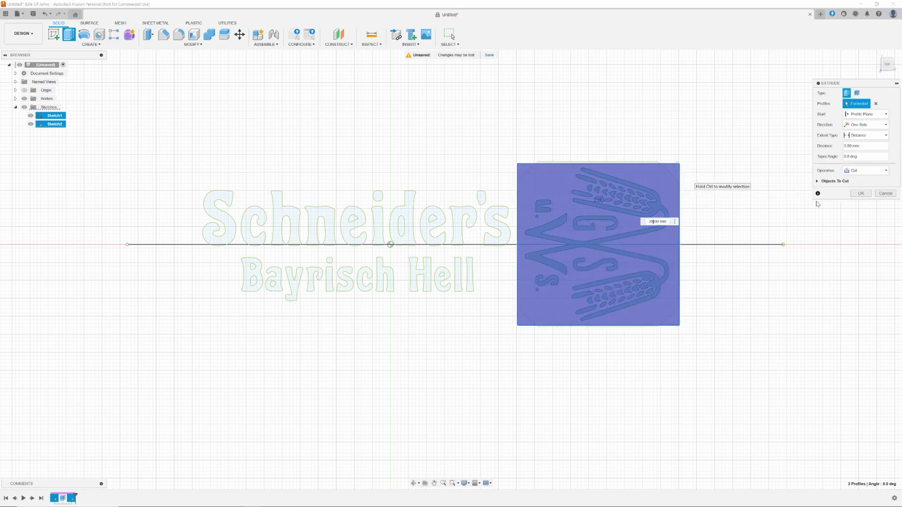
pyautogui.click(866, 171)
pyautogui.click(855, 179)
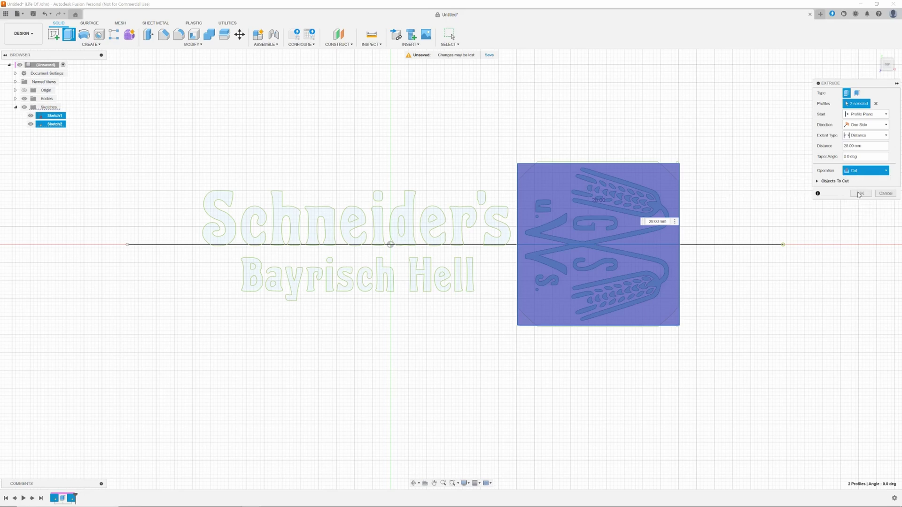
pyautogui.click(861, 183)
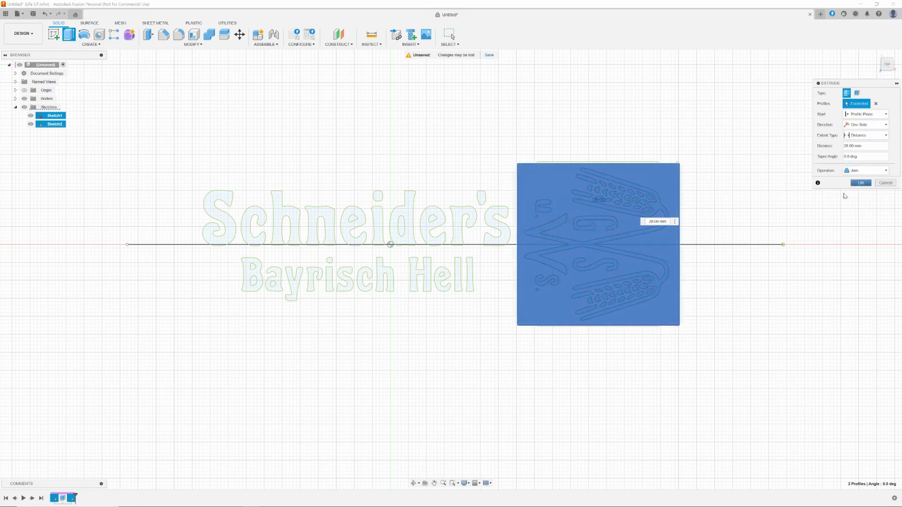
# - Hide the lettering and monogram sketch so that only the solid block is shown
pyautogui.click(876, 54)
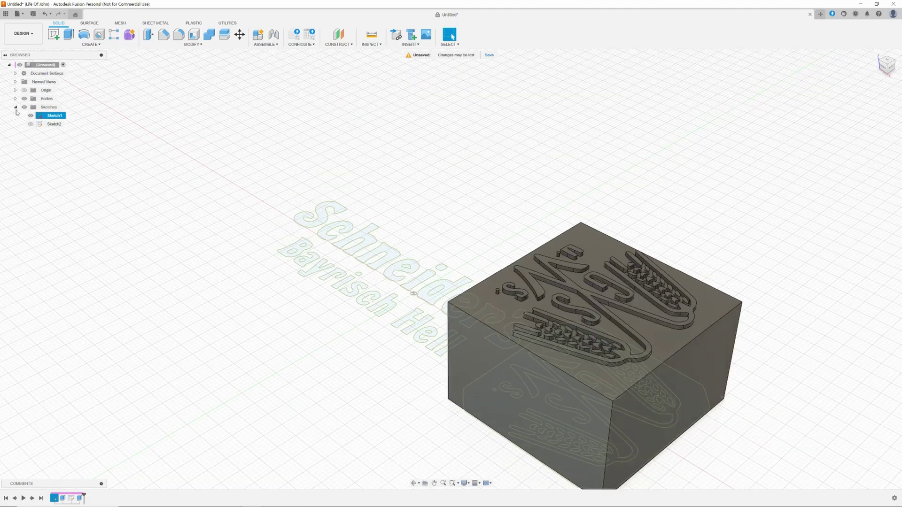
pyautogui.click(30, 115)
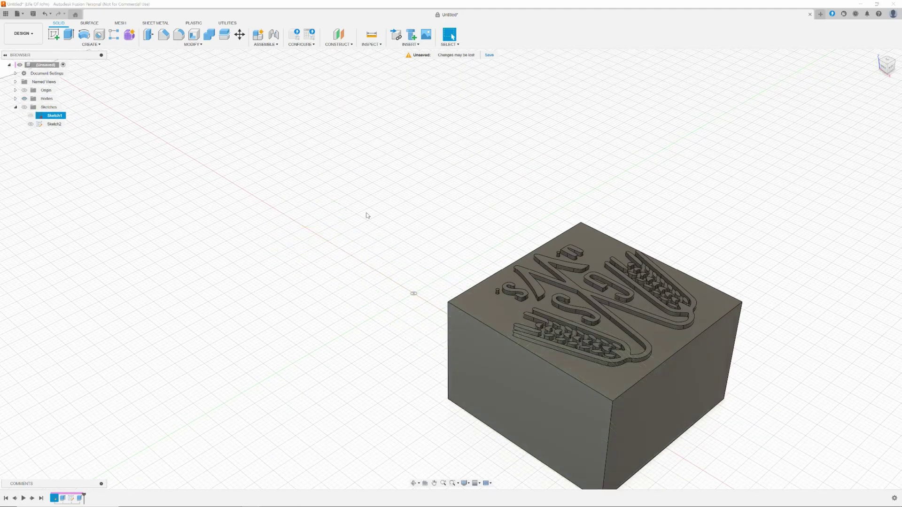
pyautogui.keyDown('shift'); pyautogui.moveTo(334, 221); pyautogui.dragTo(387, 211, button='middle'); pyautogui.keyUp('shift')
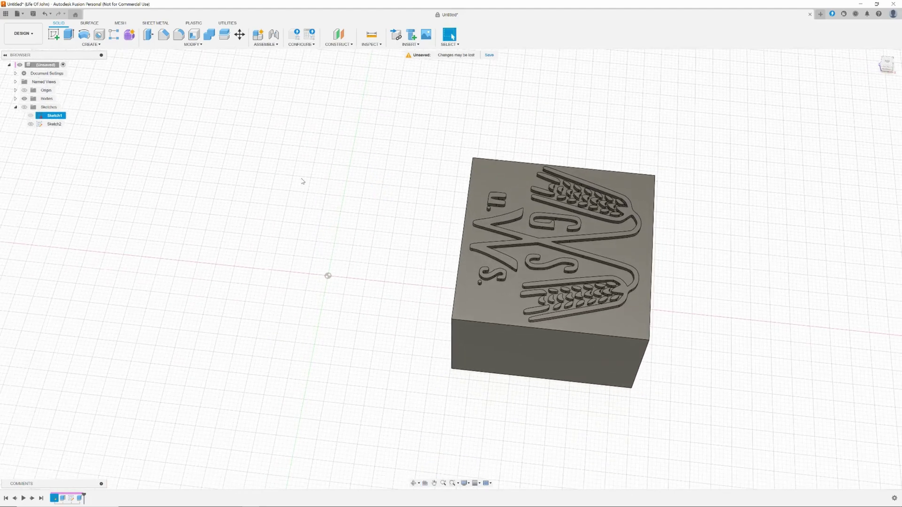
# - Chamfer the block's four vertical corner edges with an equal distance of 5 mm
pyautogui.click(164, 35)
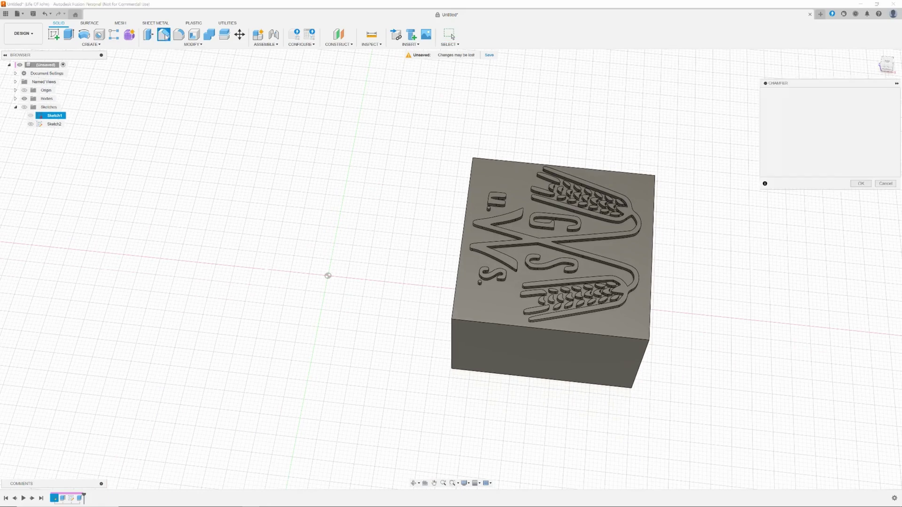
pyautogui.click(646, 360)
pyautogui.click(450, 343)
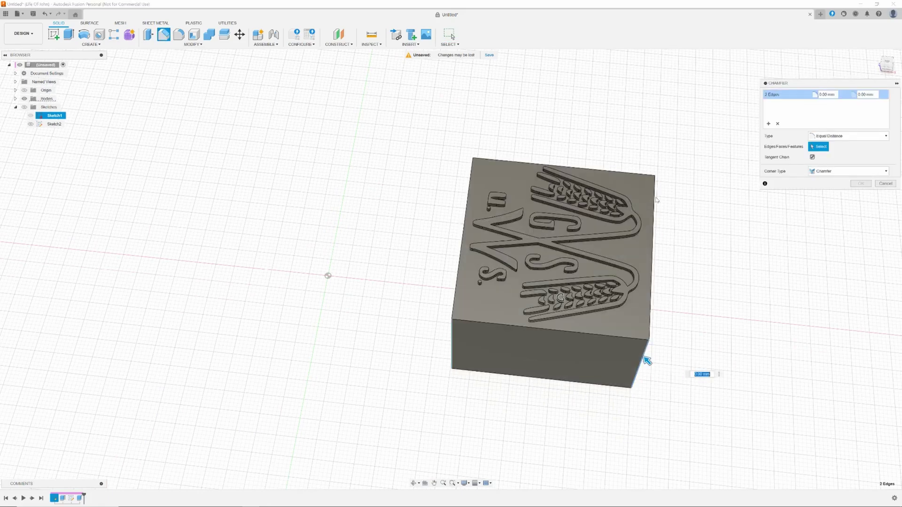
pyautogui.keyDown('shift'); pyautogui.moveTo(711, 241); pyautogui.dragTo(683, 315, button='middle'); pyautogui.keyUp('shift')
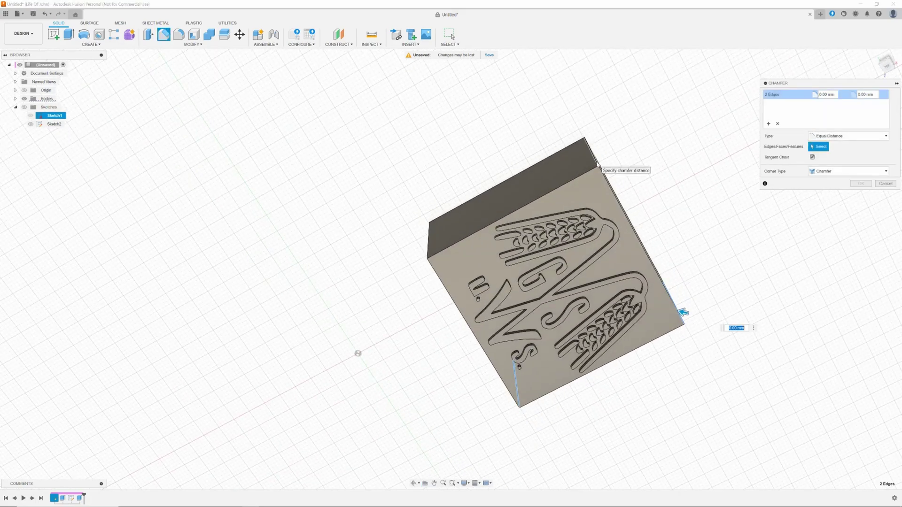
pyautogui.click(597, 164)
pyautogui.click(429, 244)
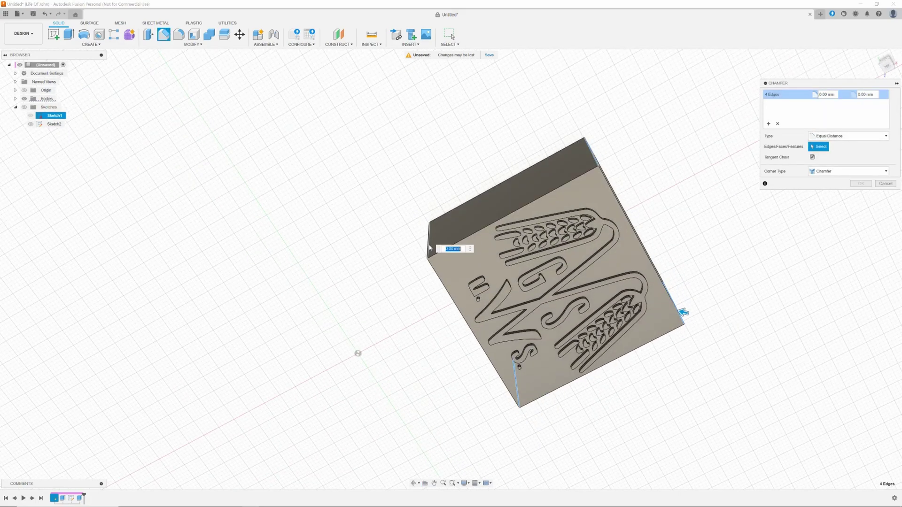
pyautogui.keyDown('shift'); pyautogui.moveTo(727, 348); pyautogui.dragTo(616, 365, button='middle'); pyautogui.keyUp('shift')
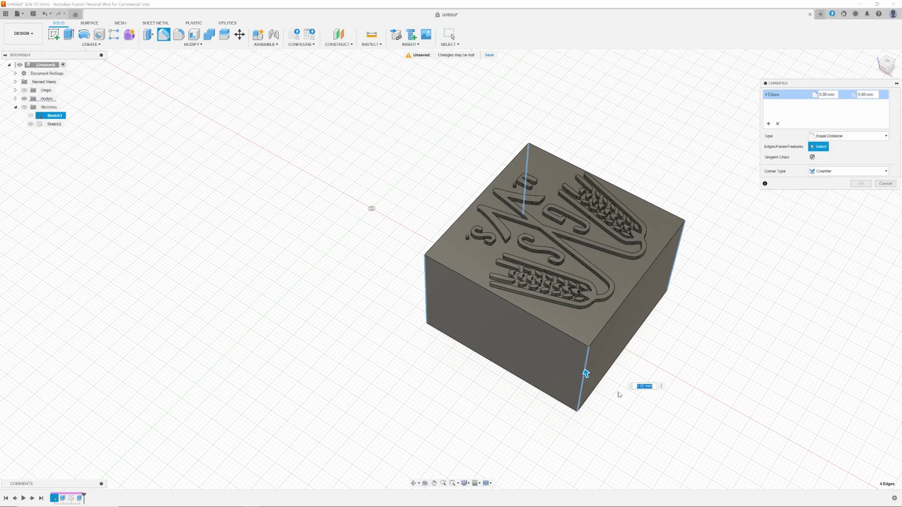
pyautogui.moveTo(586, 374); pyautogui.dragTo(582, 360)
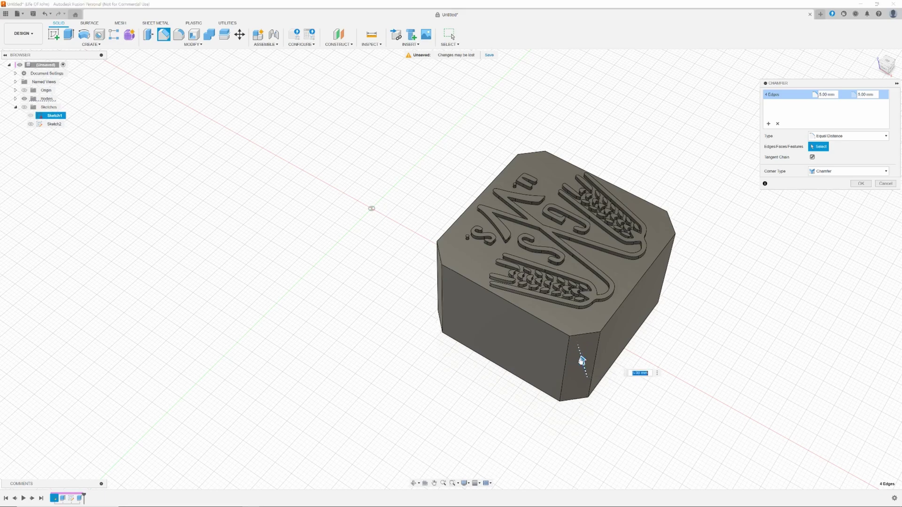
pyautogui.click(861, 184)
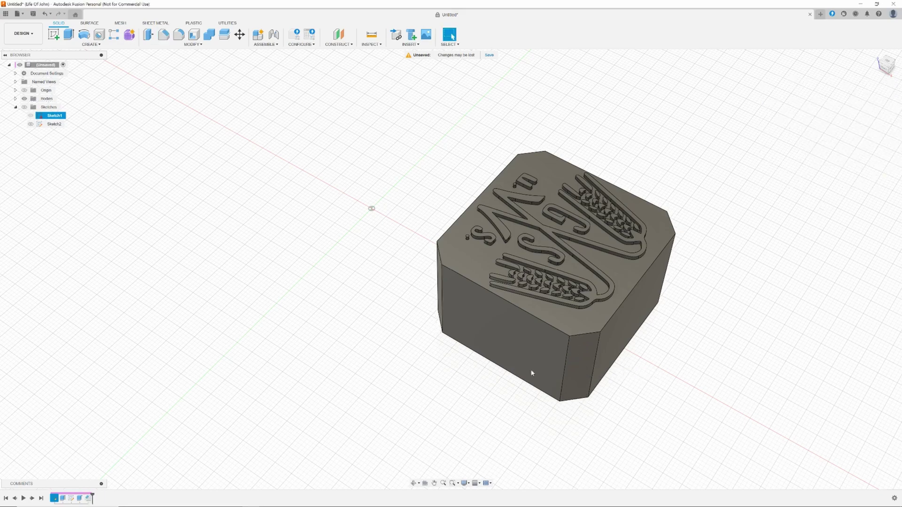
# - Measure the block's height between the upper and lower edges of its front face
pyautogui.keyDown('shift'); pyautogui.moveTo(394, 362); pyautogui.dragTo(416, 370, button='middle'); pyautogui.keyUp('shift')
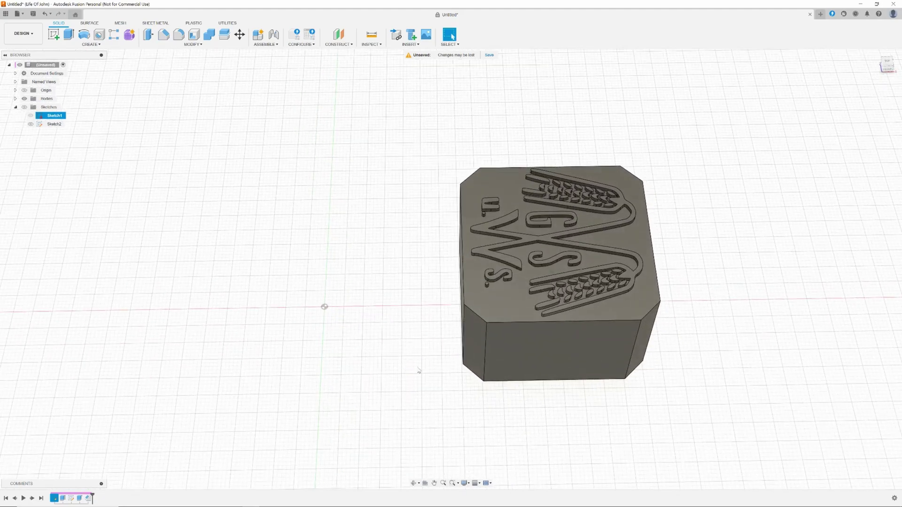
pyautogui.click(371, 34)
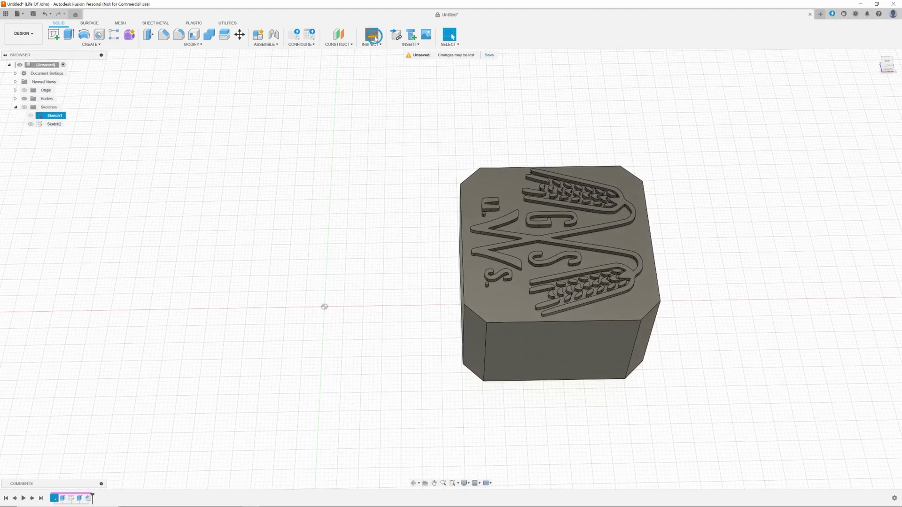
pyautogui.click(566, 322)
pyautogui.click(560, 381)
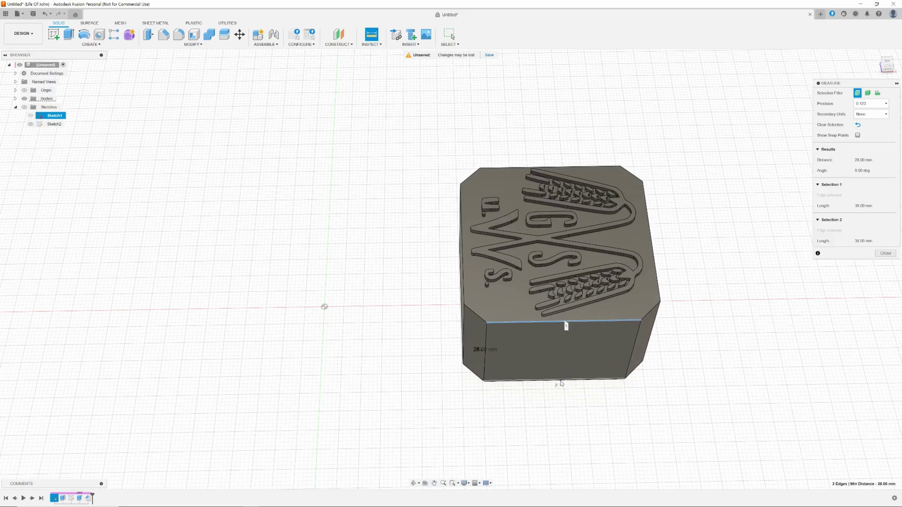
pyautogui.click(884, 254)
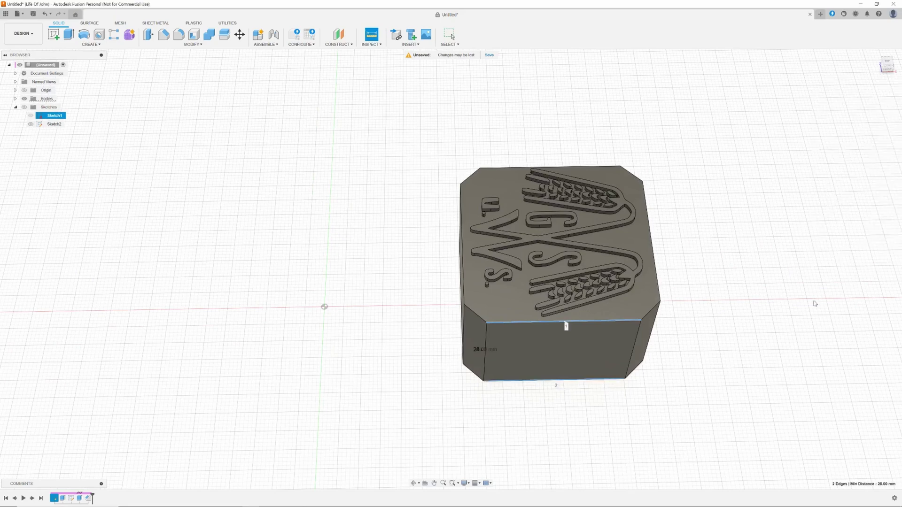
# - Show the lettering sketch and the square's sketch again in a straight top view
pyautogui.click(31, 115)
pyautogui.moveTo(317, 210); pyautogui.dragTo(380, 195, button='middle')
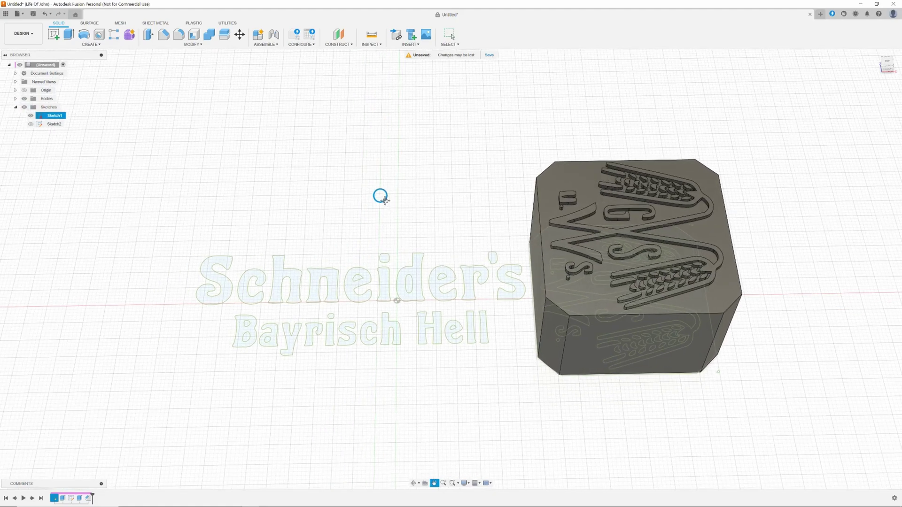
pyautogui.click(889, 66)
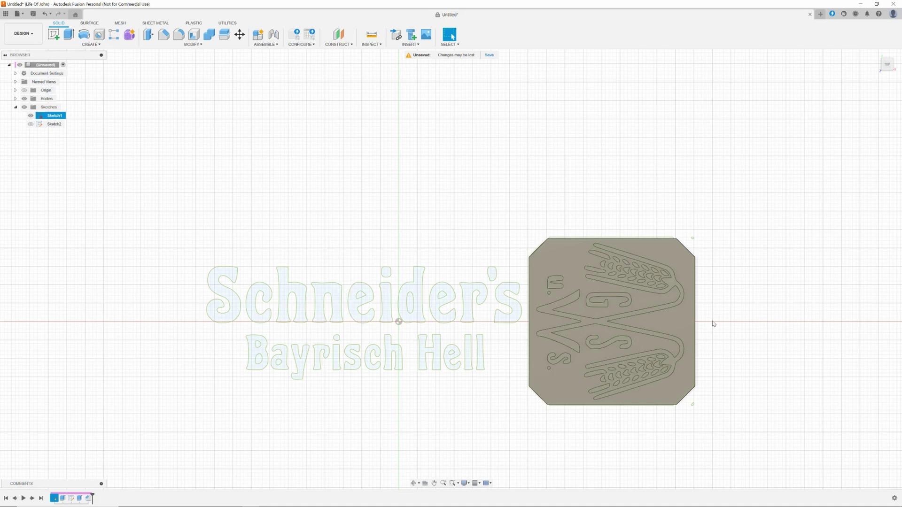
pyautogui.scroll(-1, 426, 408)
pyautogui.moveTo(431, 401); pyautogui.dragTo(452, 390, button='middle')
pyautogui.click(31, 125)
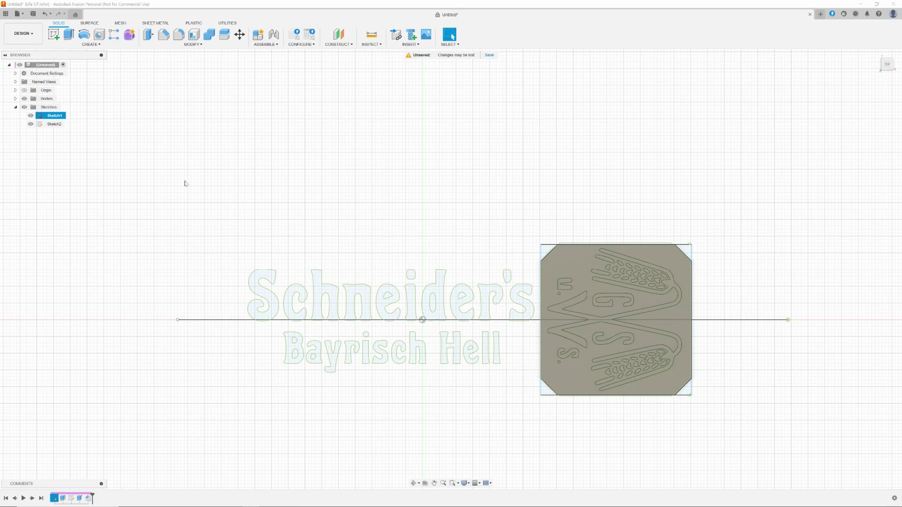
# - Create a new sketch on the horizontal origin plane
pyautogui.click(107, 45)
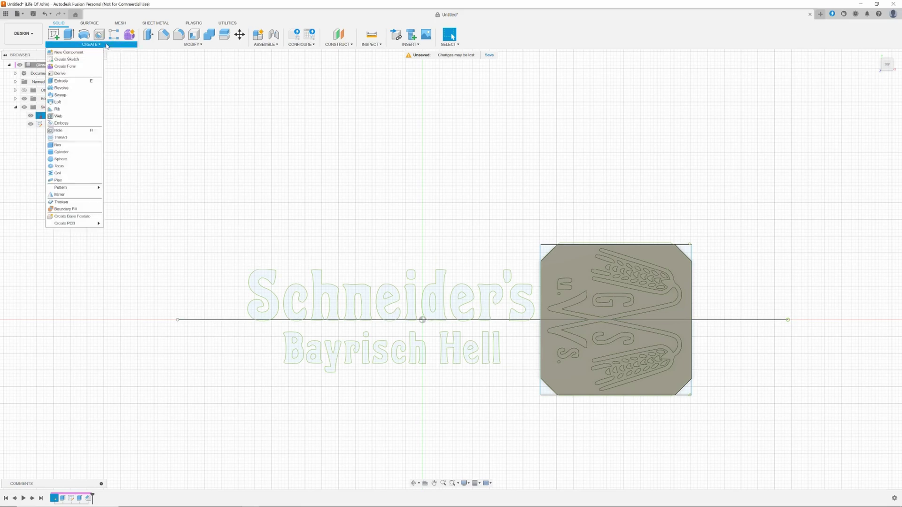
pyautogui.click(54, 36)
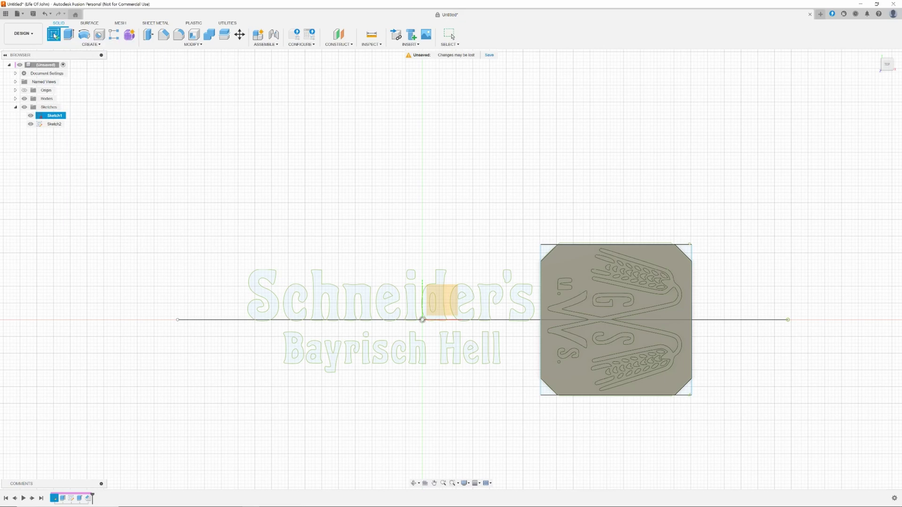
pyautogui.click(451, 297)
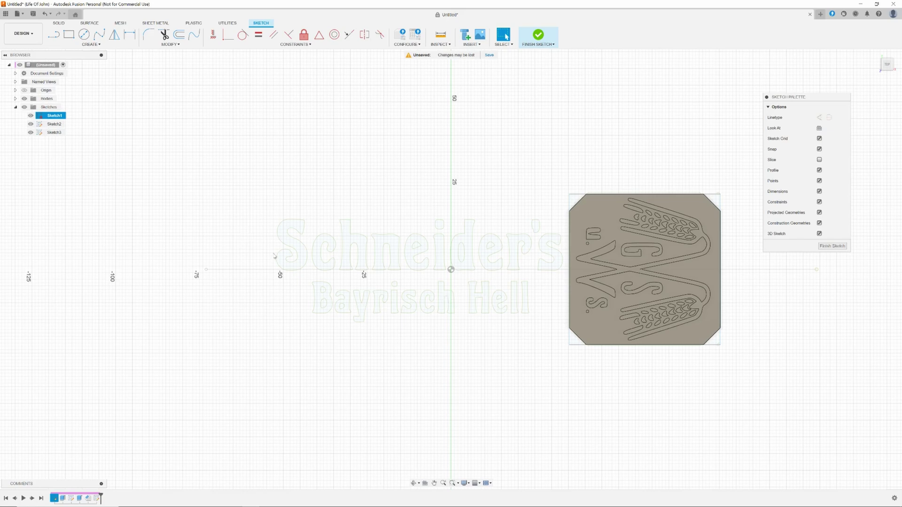
pyautogui.click(69, 35)
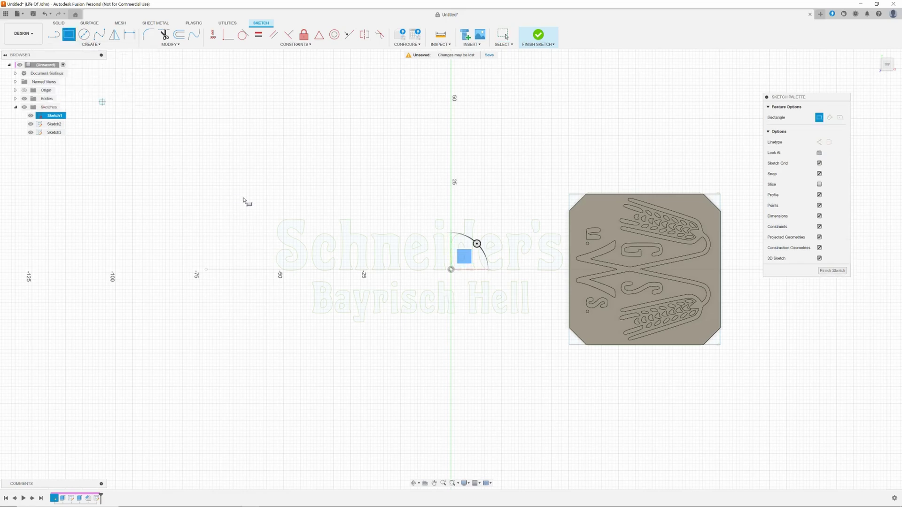
pyautogui.click(266, 216)
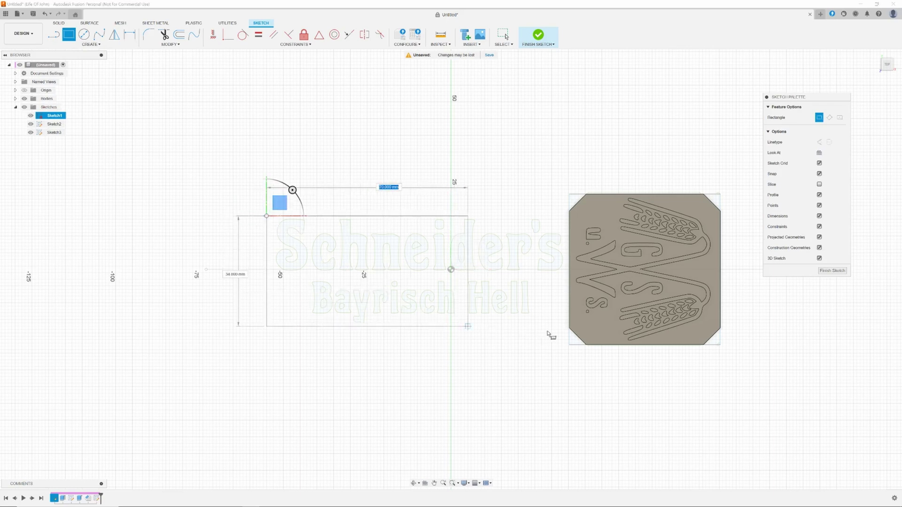
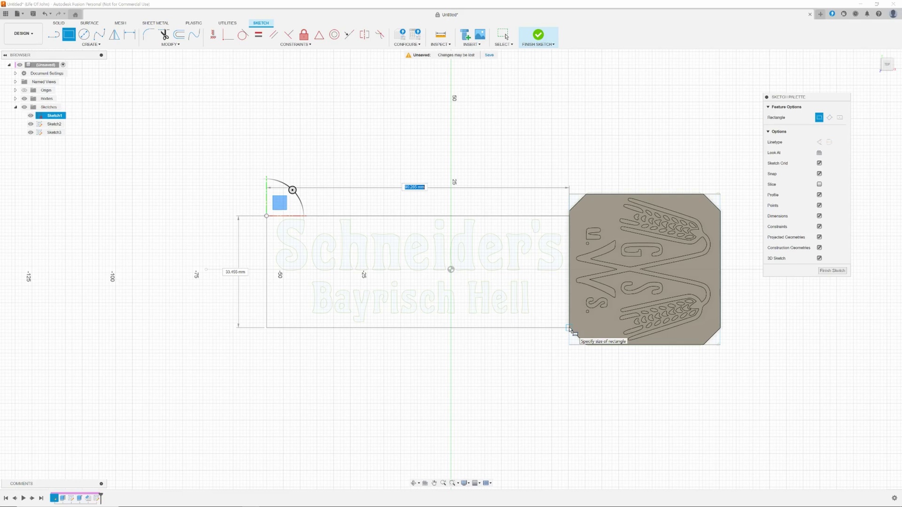
pyautogui.press('Escape')
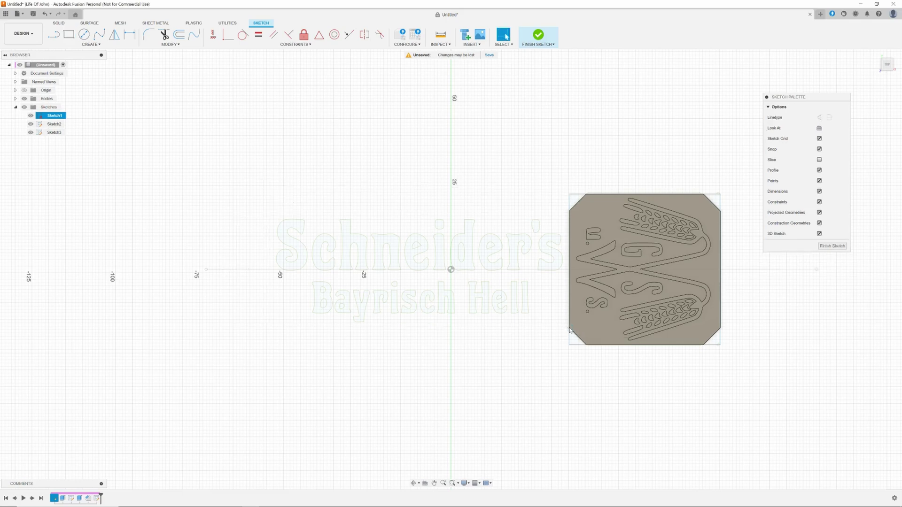
# - Start the Measure tool in the new sketch
pyautogui.click(440, 34)
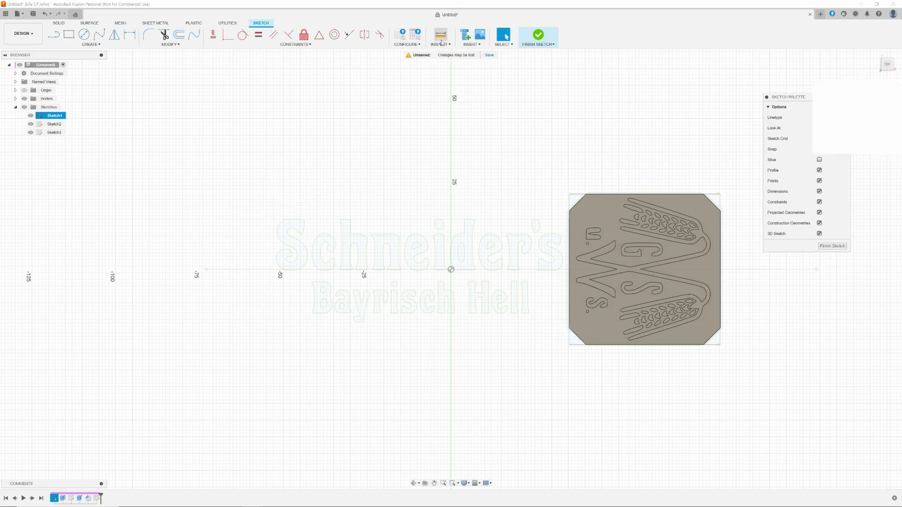
# - Measure the distance between the two chamfer corners on the left edge of the octagonal logo plate
pyautogui.click(570, 212)
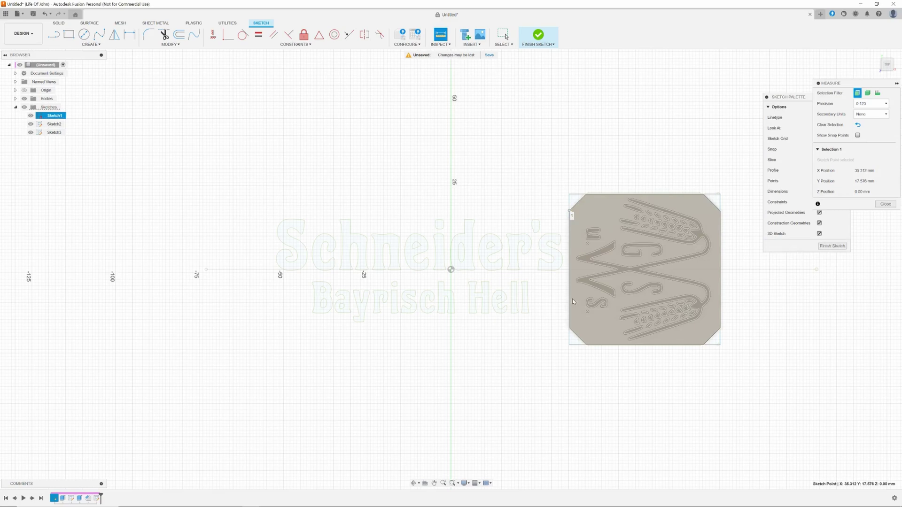
pyautogui.click(570, 331)
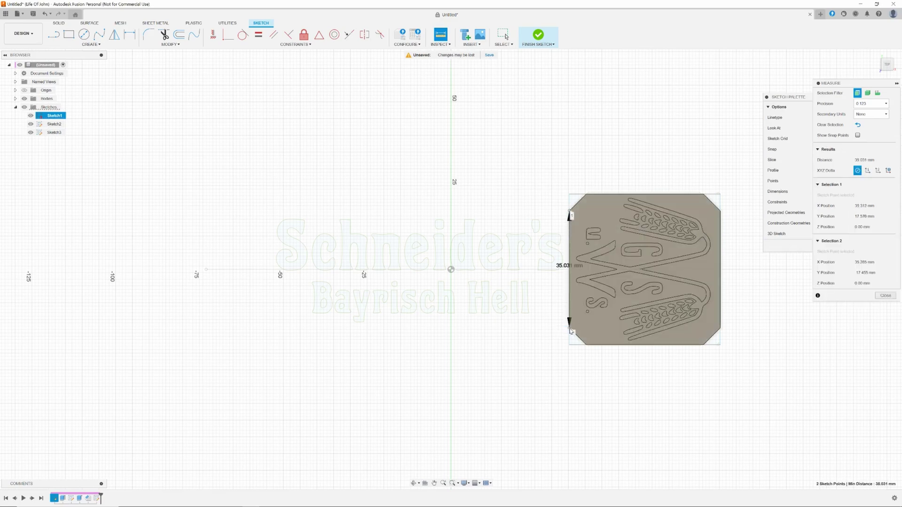
pyautogui.press('Escape')
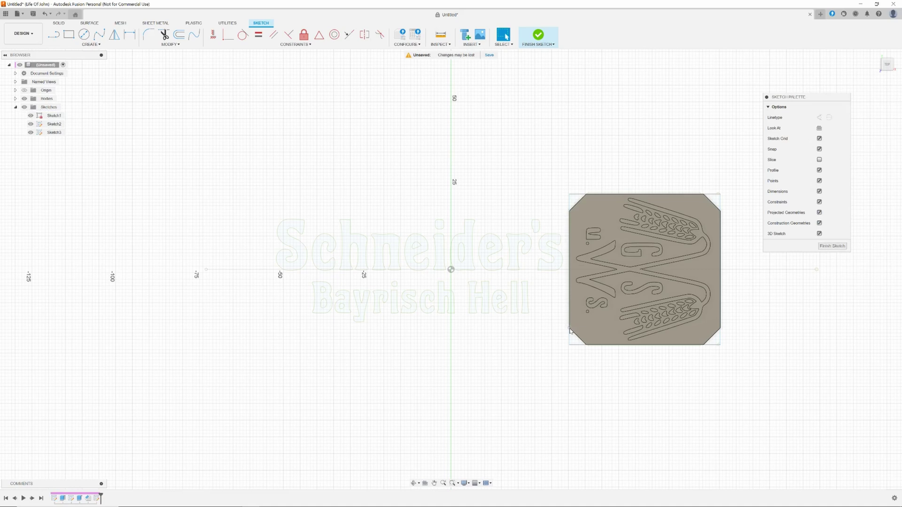
# - Sketch a 92 x 34 mm rectangle around the lettering, starting at the upper chamfer corner on the plate's left edge
pyautogui.click(68, 35)
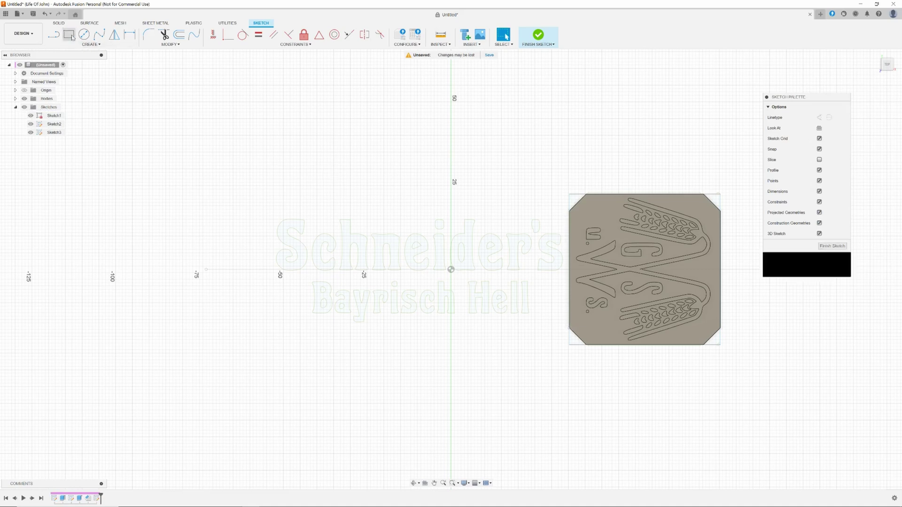
pyautogui.click(569, 215)
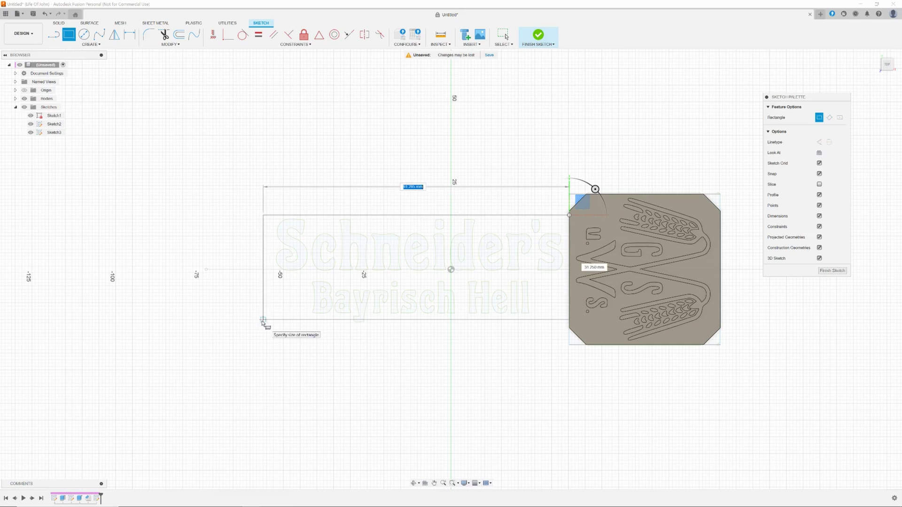
pyautogui.write('92')
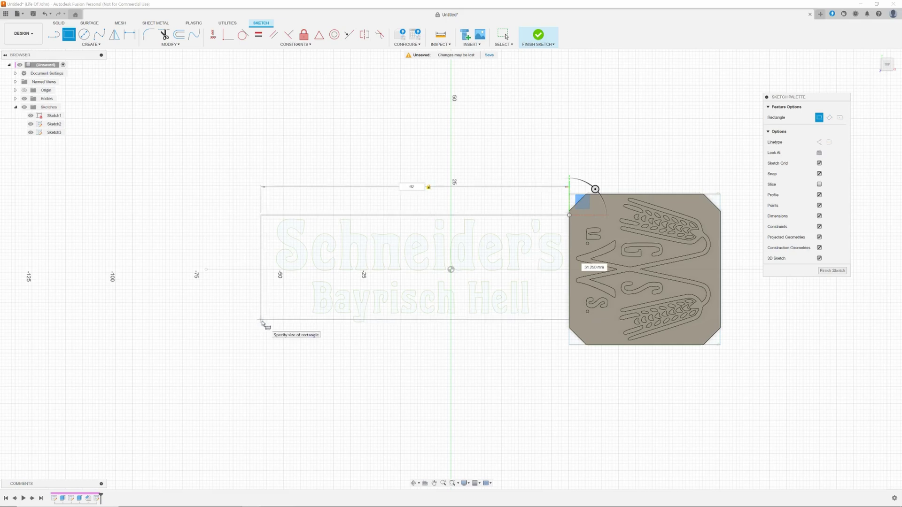
pyautogui.press('Tab')
pyautogui.write('34')
pyautogui.press('Return')
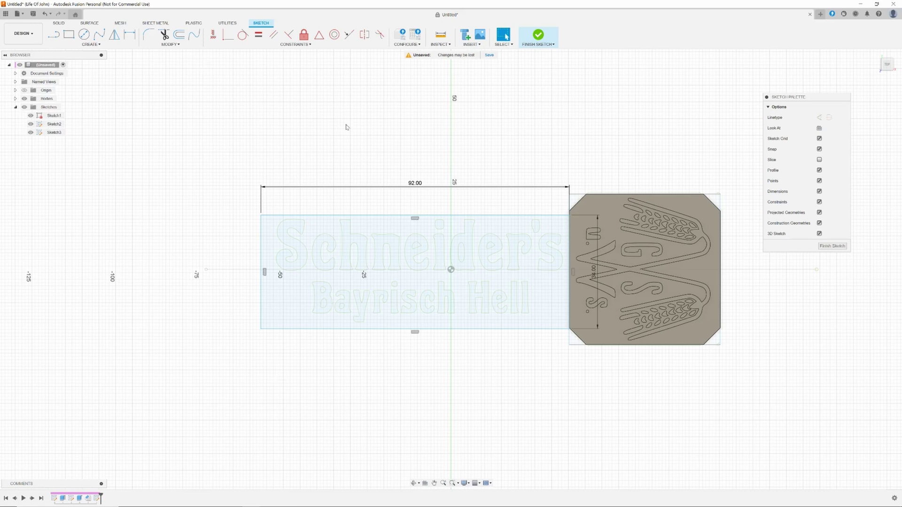
# - Dimension the rectangle's upper edge 17 mm from the horizontal centre line
pyautogui.press('d')
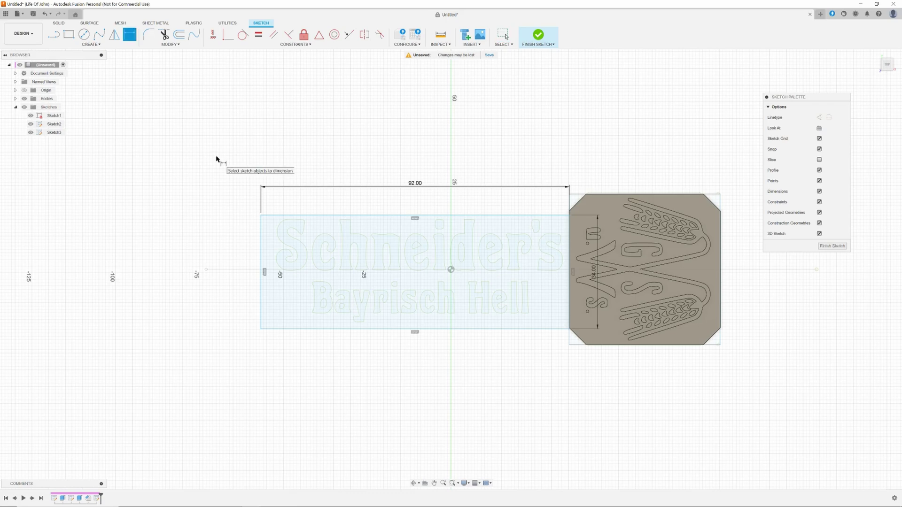
pyautogui.click(271, 215)
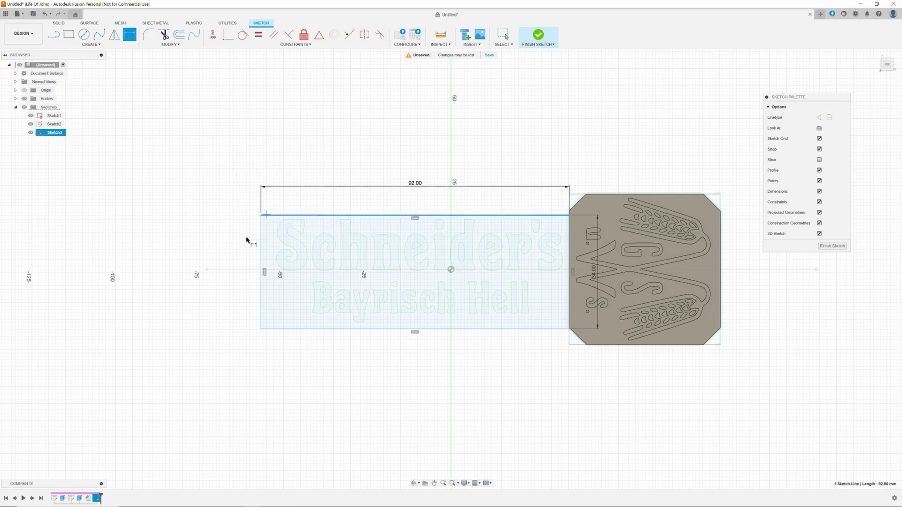
pyautogui.click(253, 270)
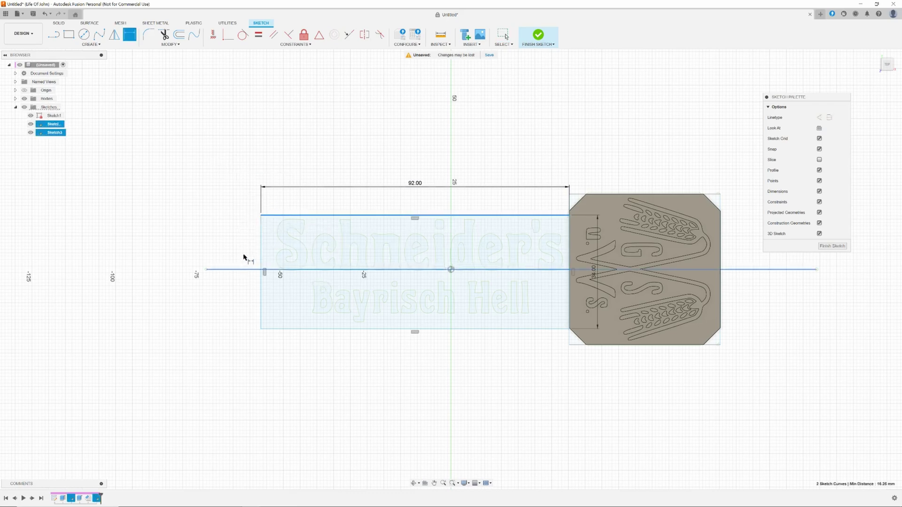
pyautogui.click(235, 245)
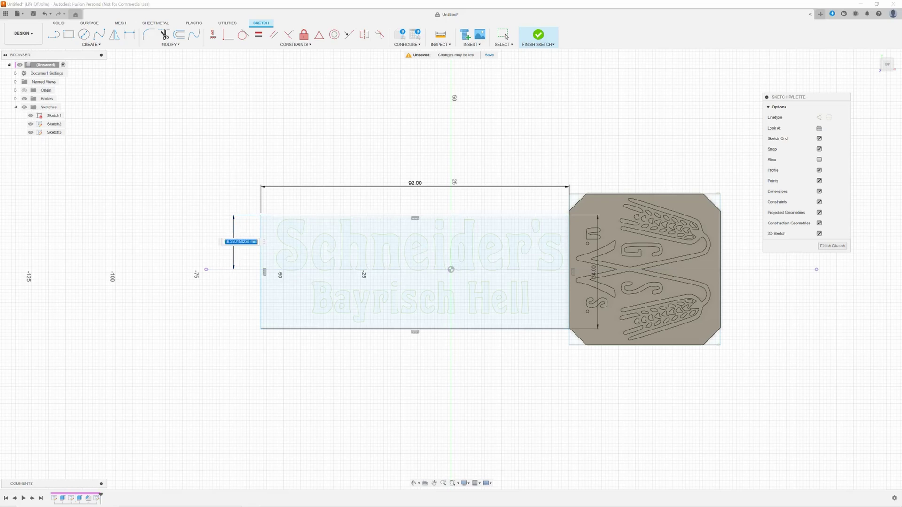
pyautogui.write('17')
pyautogui.press('Return')
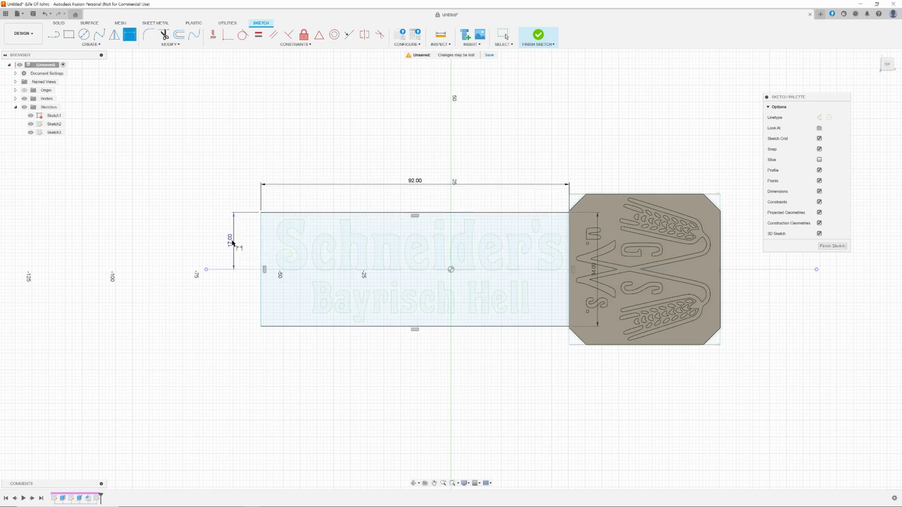
pyautogui.press('Escape')
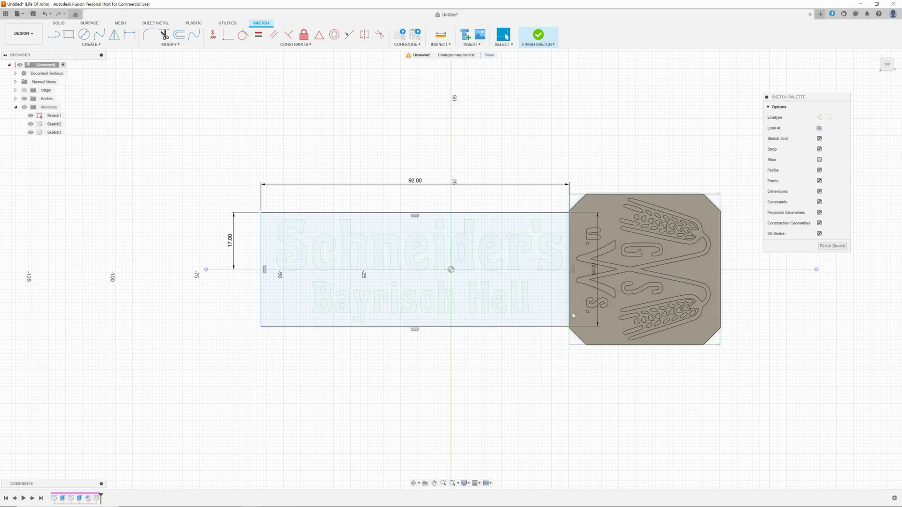
# - Start an extrusion and select all the letter profiles of "Schneider's", including the apostrophe, without the surrounding rectangle
pyautogui.moveTo(658, 416); pyautogui.dragTo(626, 413, button='middle')
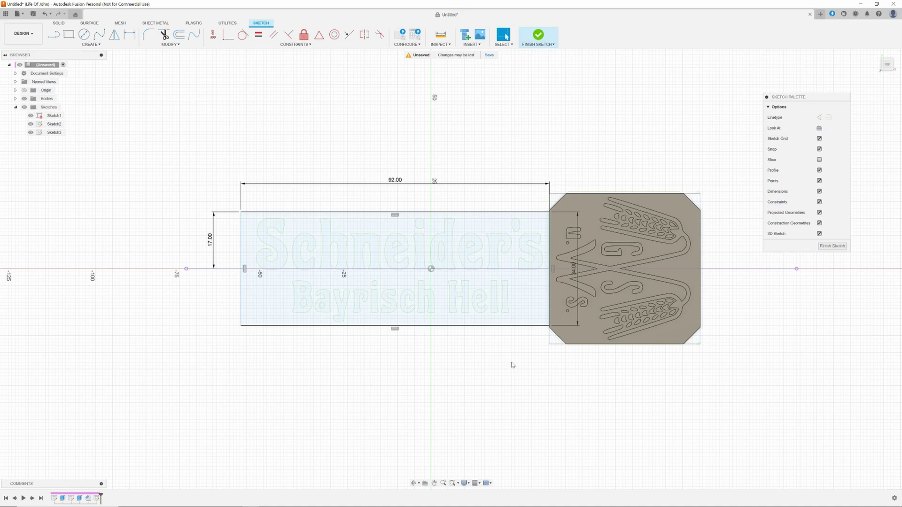
pyautogui.press('e')
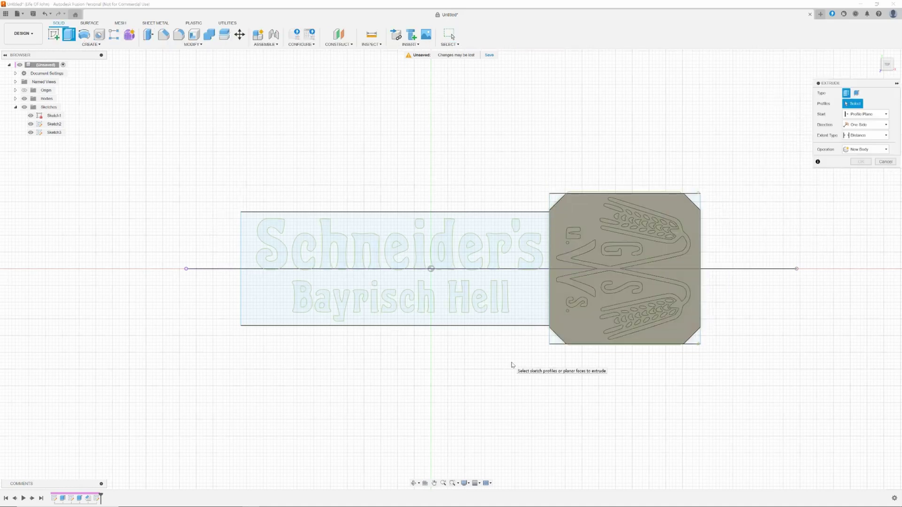
pyautogui.click(282, 250)
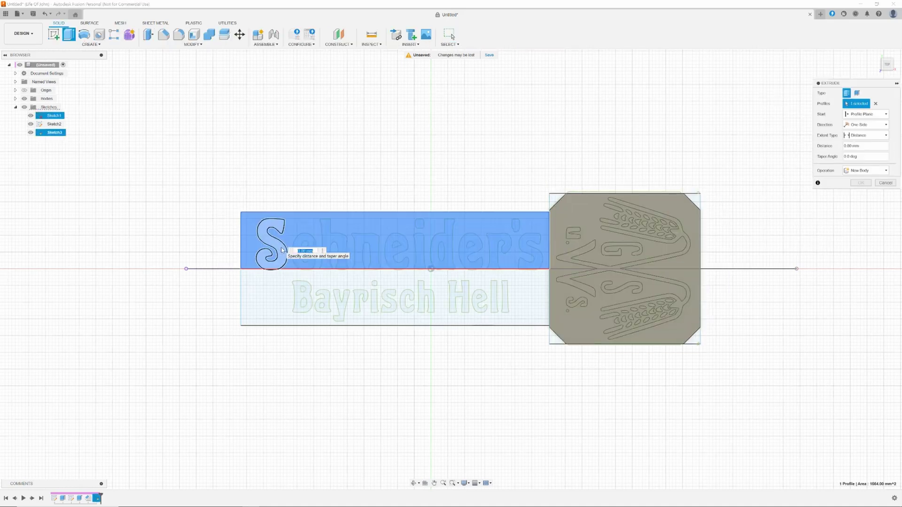
pyautogui.click(282, 250)
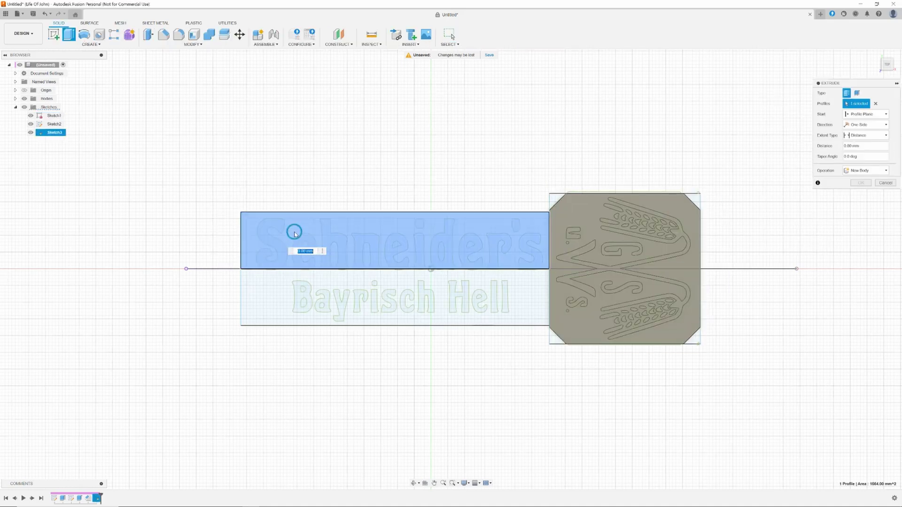
pyautogui.click(283, 253)
pyautogui.click(291, 243)
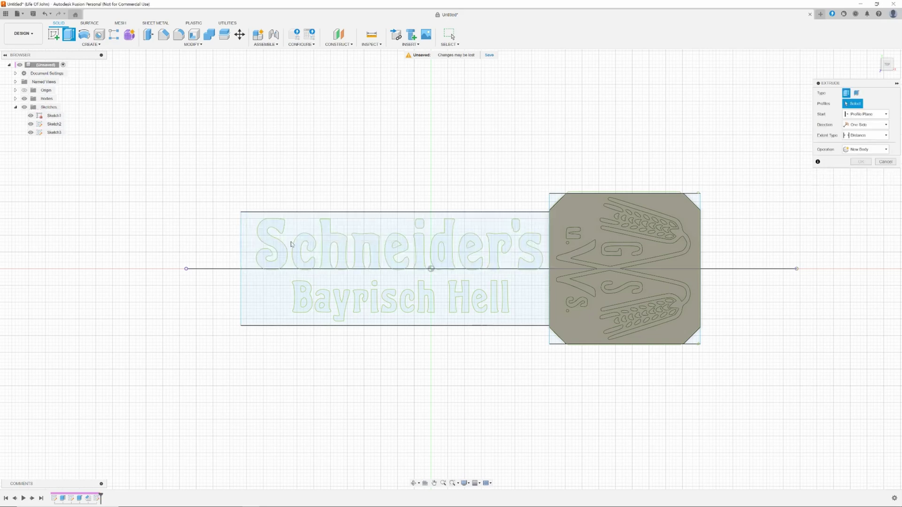
pyautogui.click(294, 253)
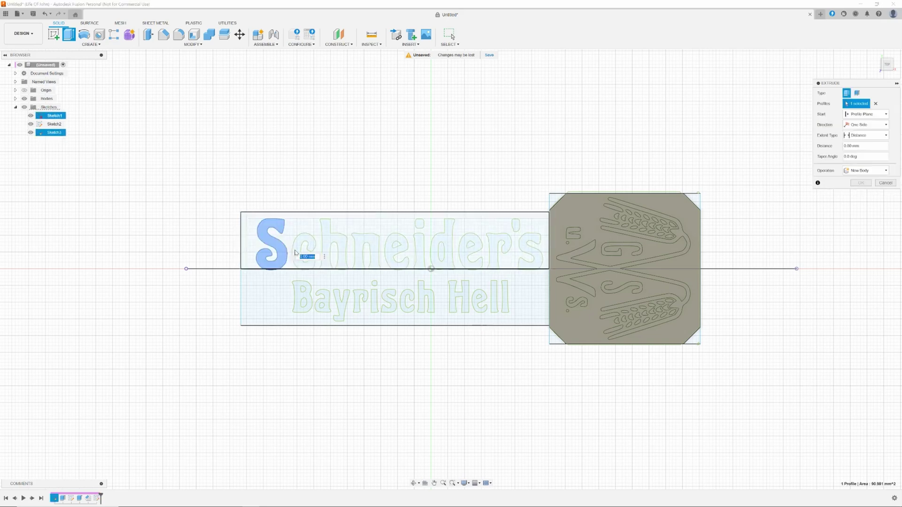
pyautogui.click(310, 252)
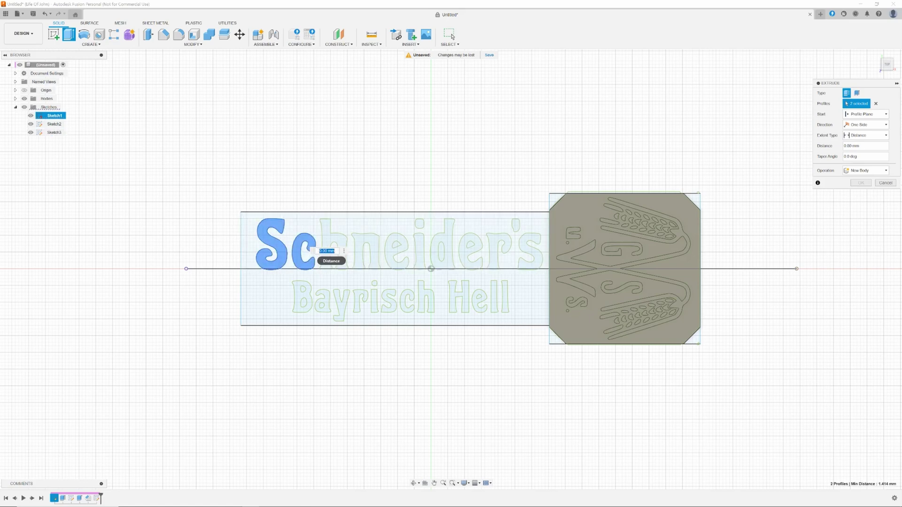
pyautogui.click(331, 248)
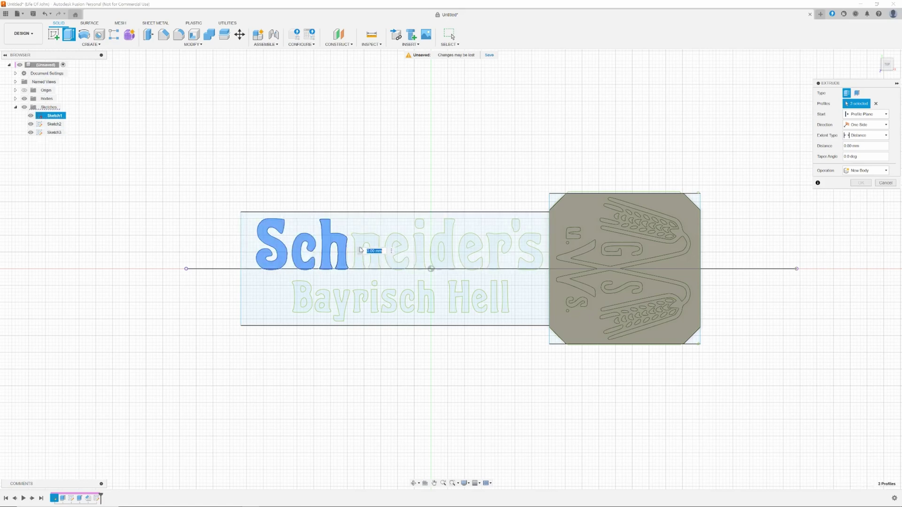
pyautogui.click(361, 249)
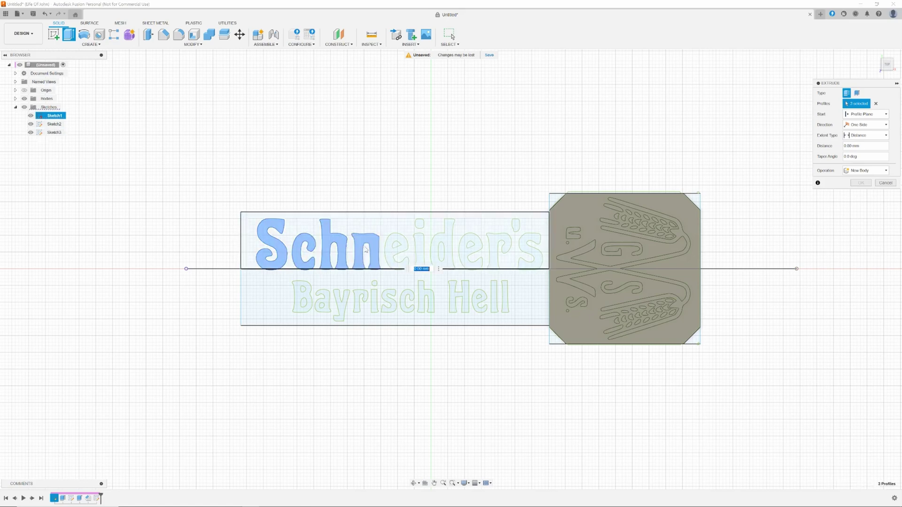
pyautogui.click(398, 248)
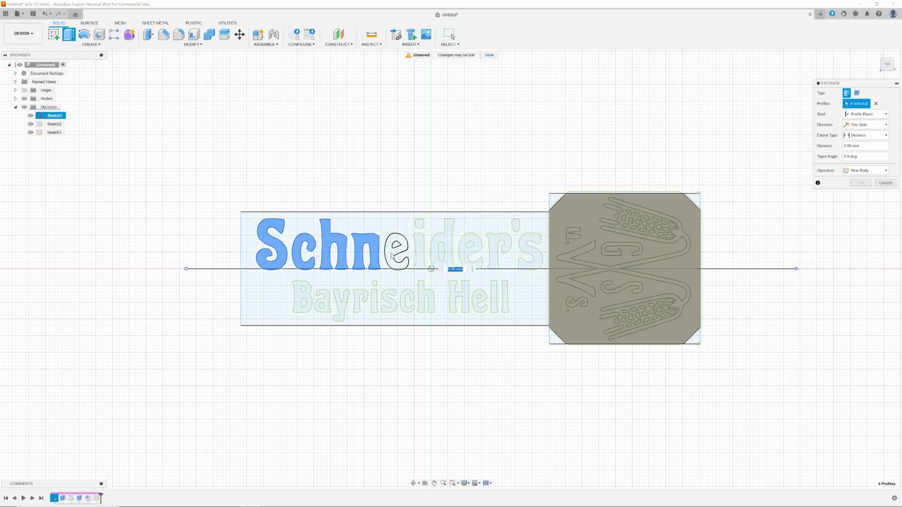
pyautogui.click(421, 227)
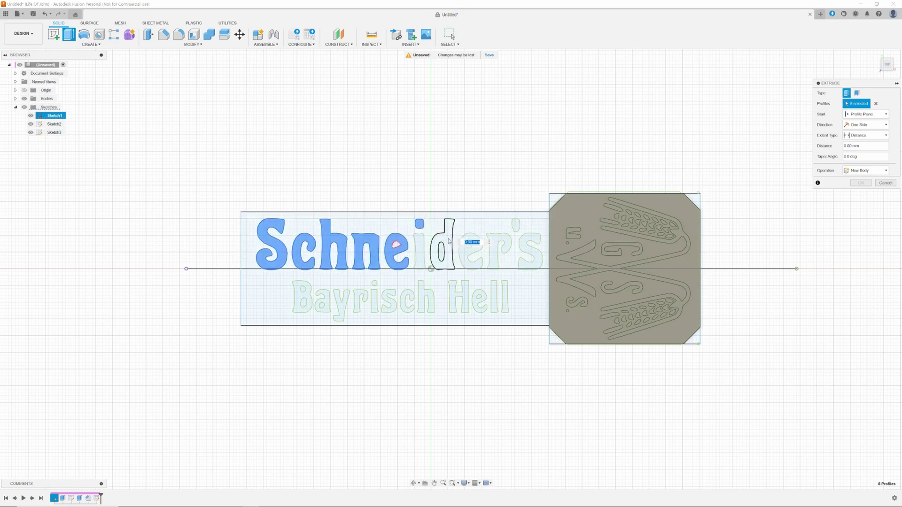
pyautogui.click(449, 241)
pyautogui.click(418, 247)
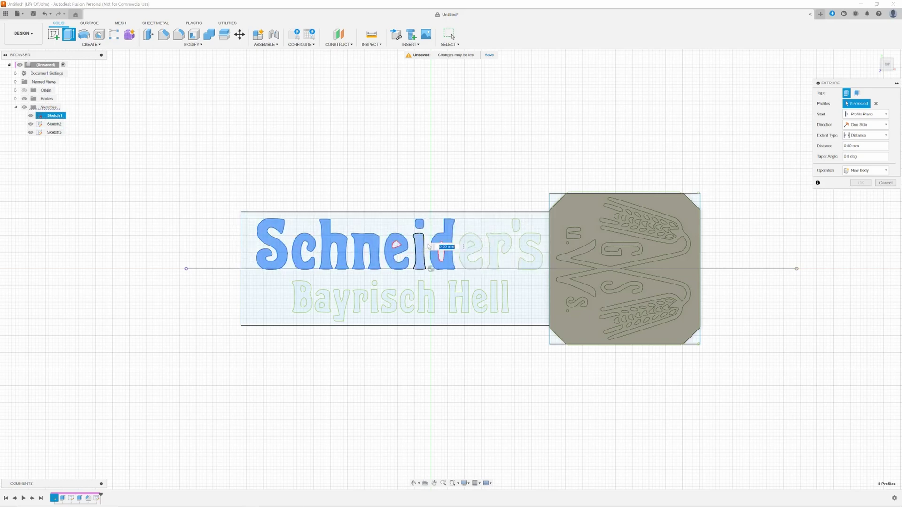
pyautogui.click(470, 253)
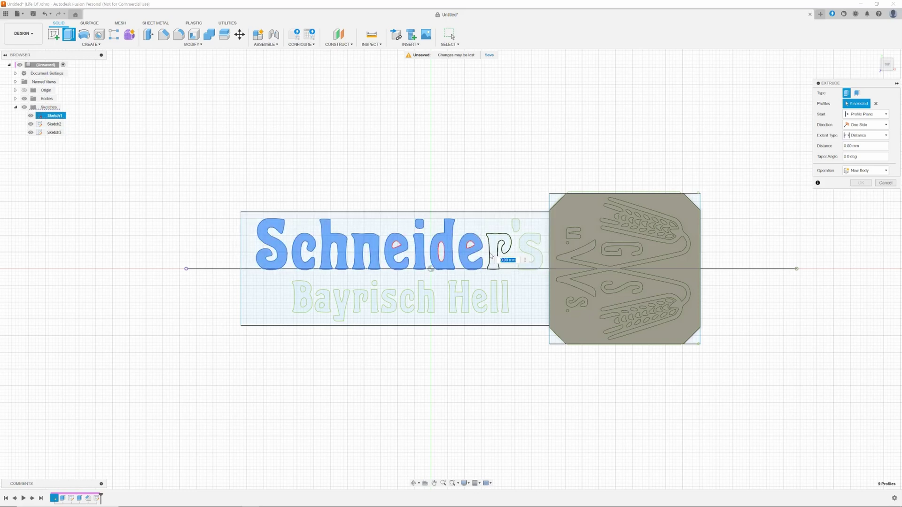
pyautogui.click(507, 243)
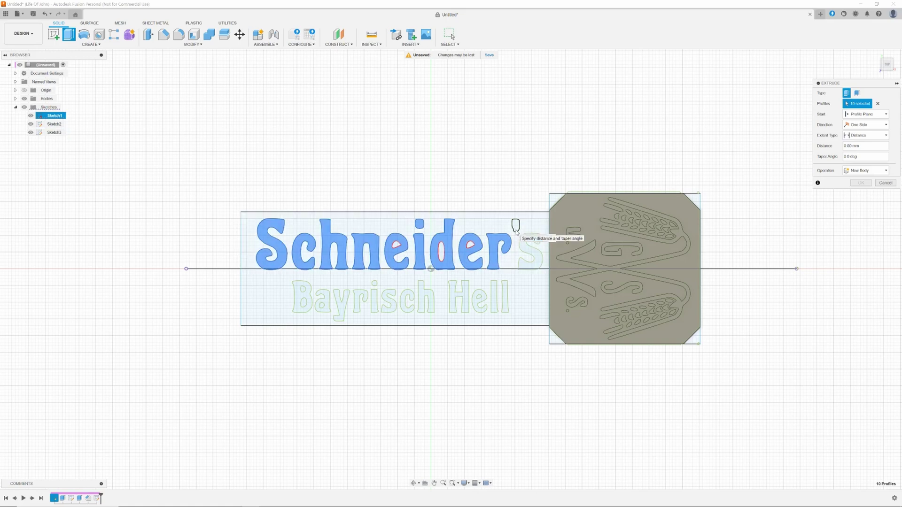
pyautogui.click(522, 237)
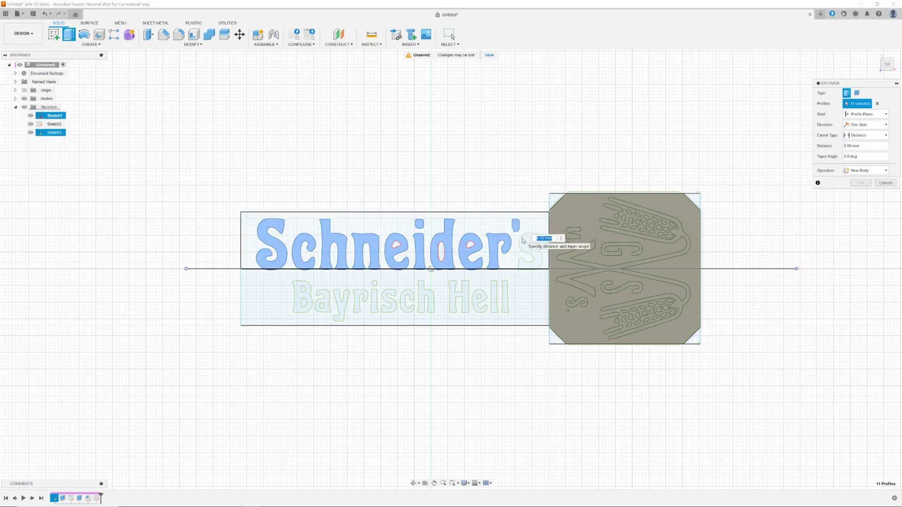
pyautogui.click(523, 240)
pyautogui.click(524, 240)
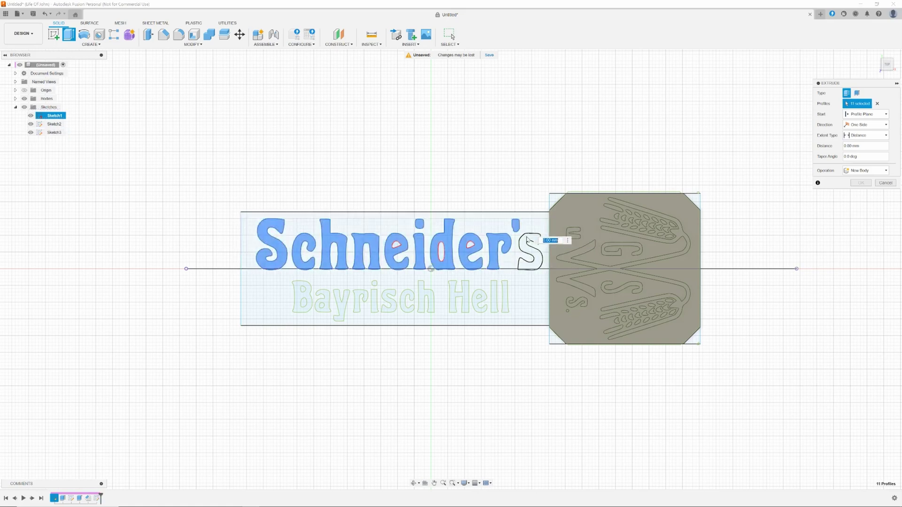
pyautogui.click(526, 243)
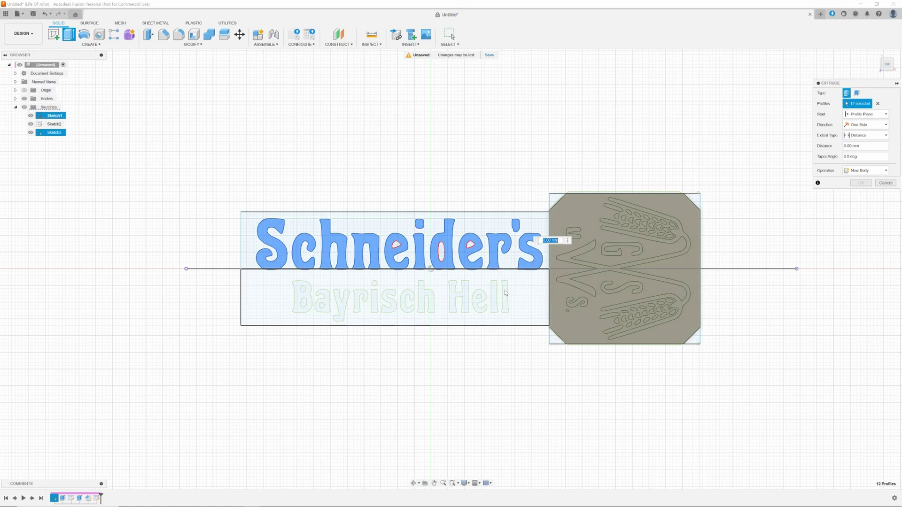
# - Add all the letter profiles of "Bayrisch Hell" to the extrusion selection, without the surrounding rectangle
pyautogui.click(501, 294)
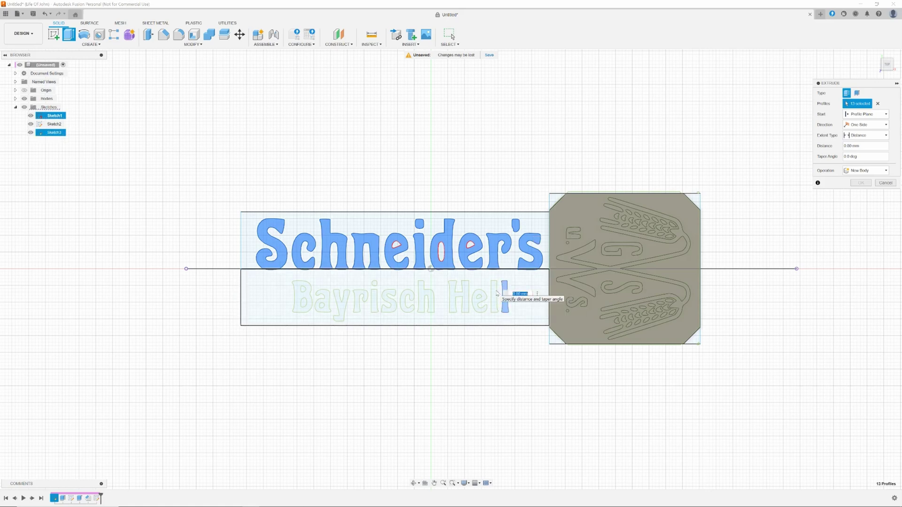
pyautogui.click(491, 296)
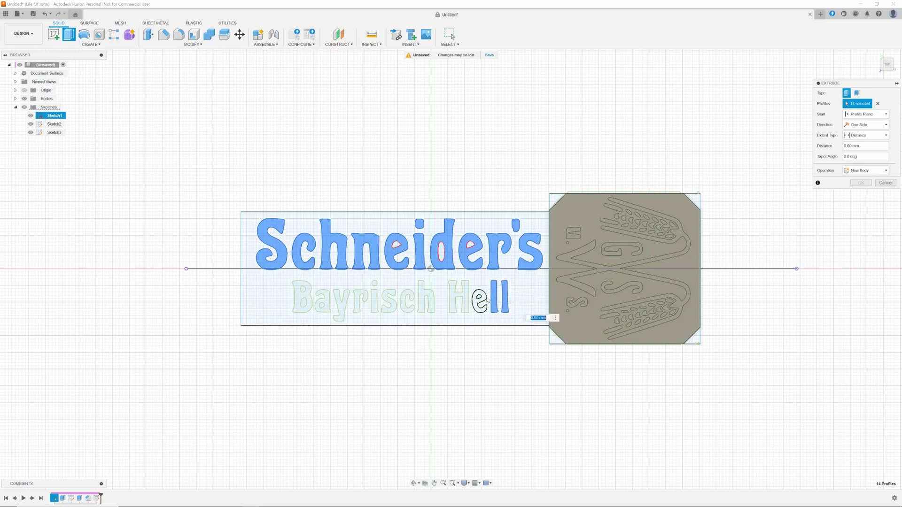
pyautogui.click(485, 301)
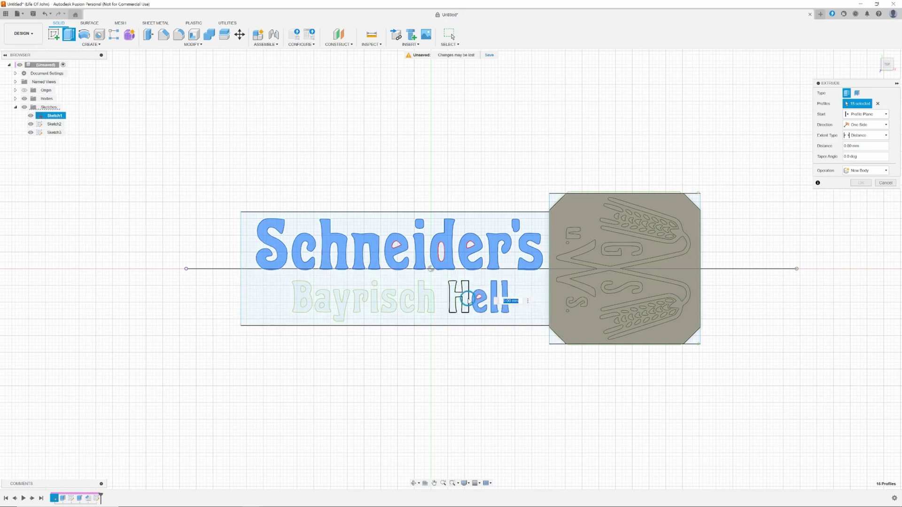
pyautogui.click(466, 301)
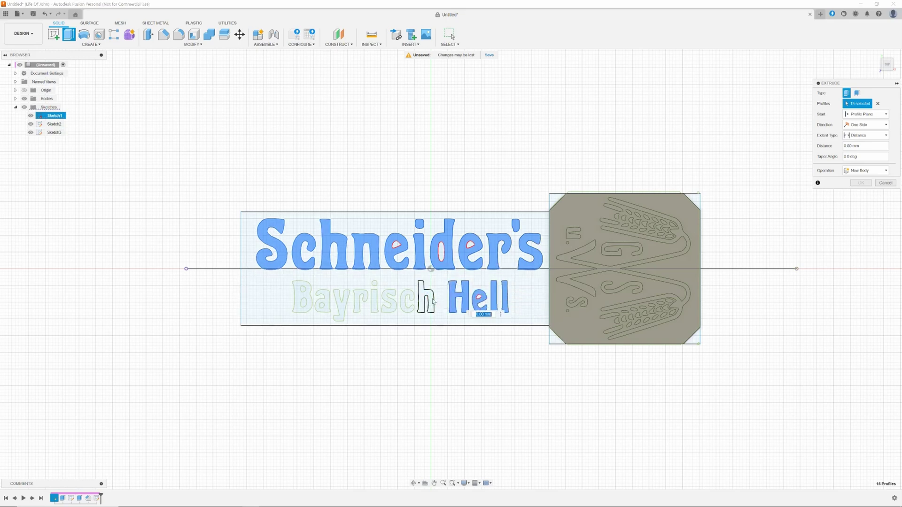
pyautogui.click(432, 301)
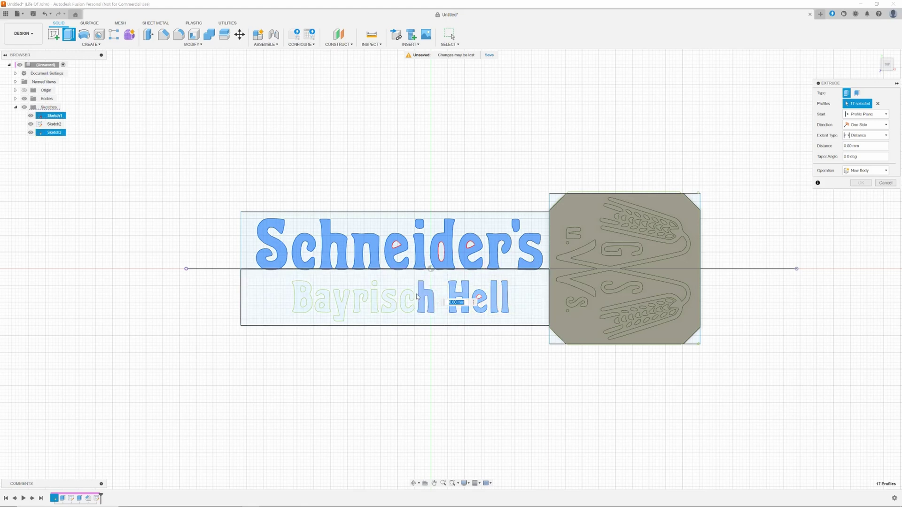
pyautogui.click(412, 299)
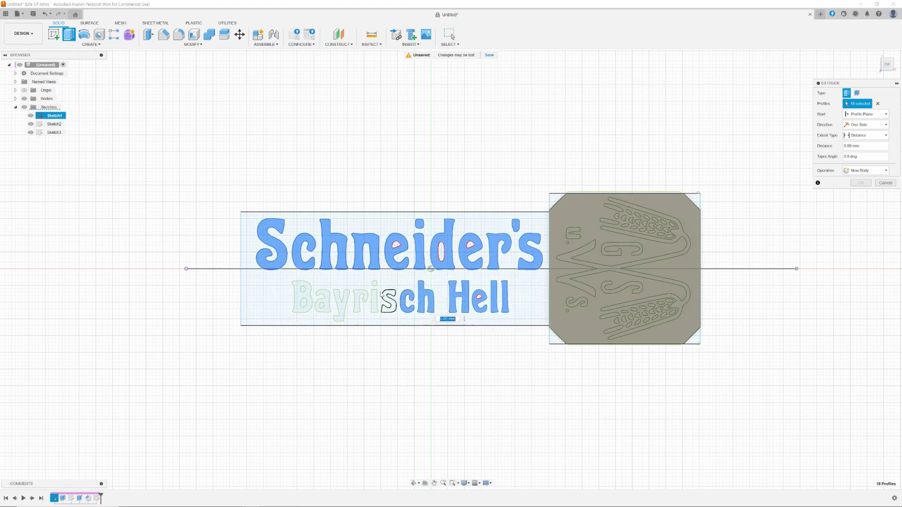
pyautogui.click(393, 297)
pyautogui.click(374, 296)
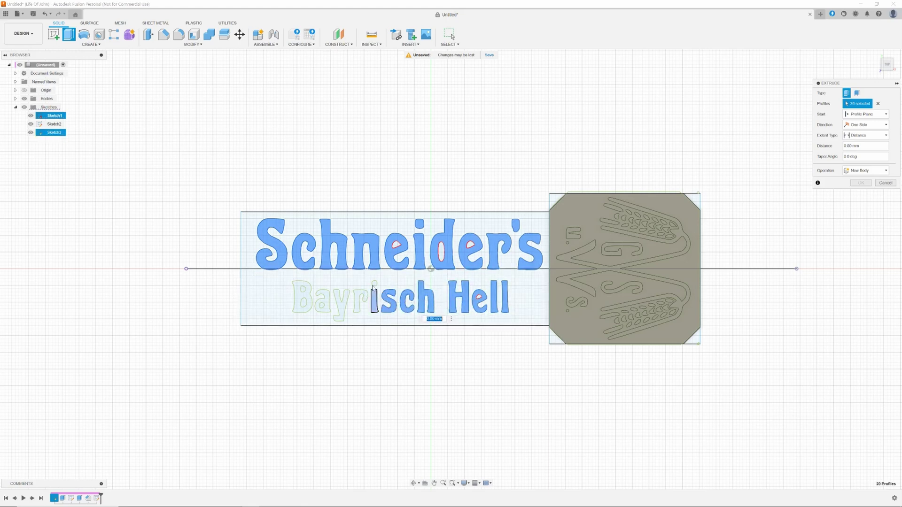
pyautogui.click(360, 297)
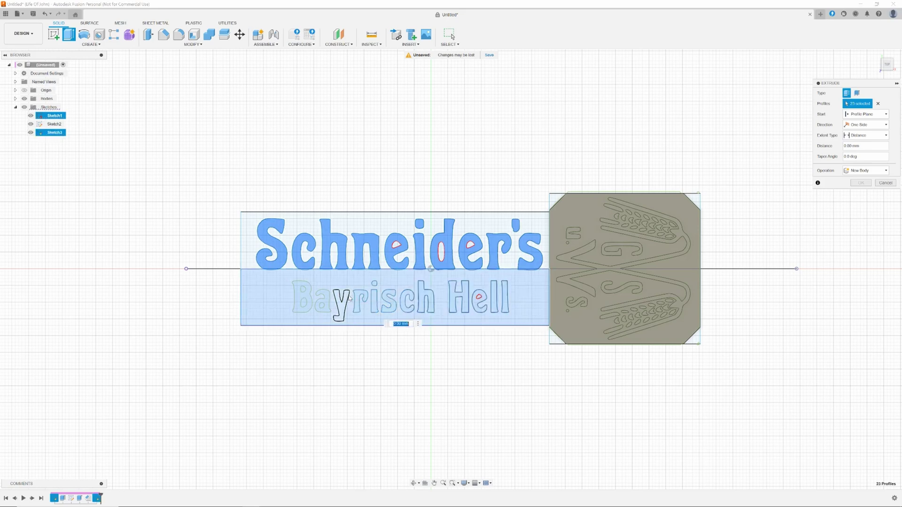
pyautogui.click(332, 296)
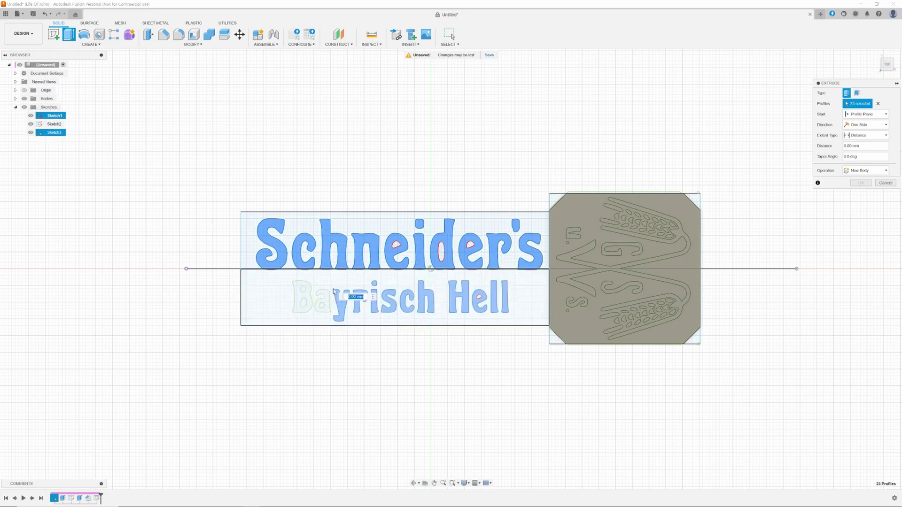
pyautogui.click(323, 301)
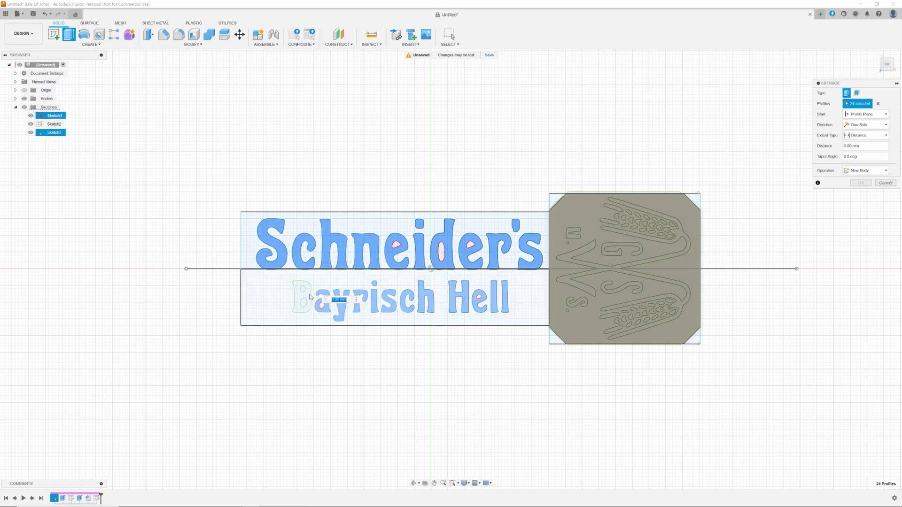
pyautogui.click(309, 299)
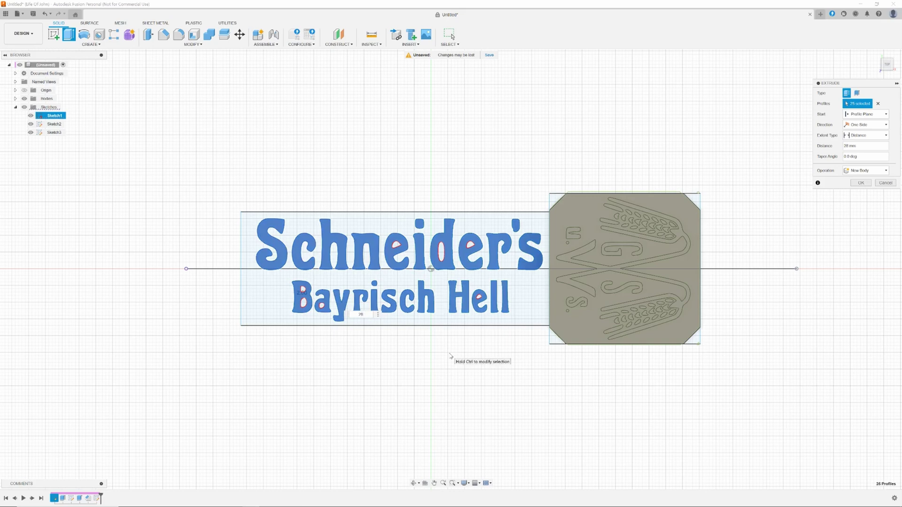
# - Extrude the selected "Schneider's Bayrisch Hell" lettering 28 mm with the Join operation
pyautogui.write('28')
pyautogui.click(878, 170)
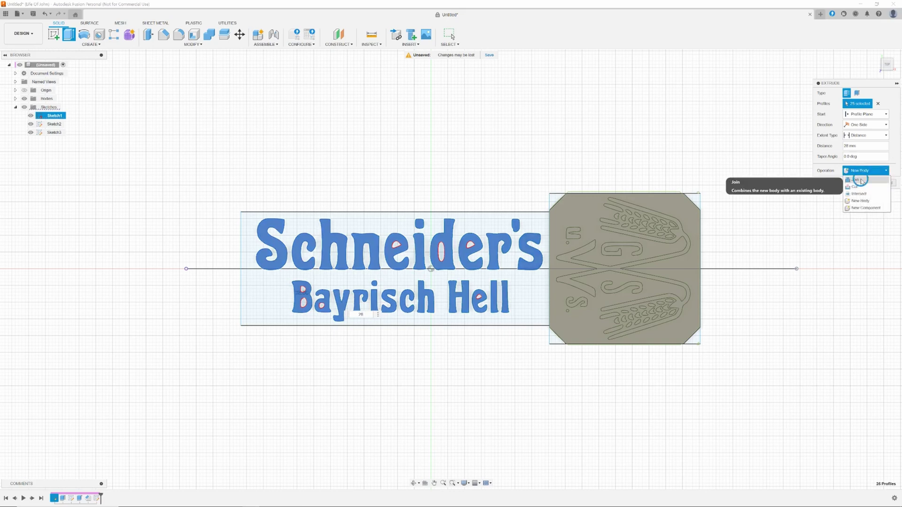
pyautogui.click(857, 181)
pyautogui.press('Return')
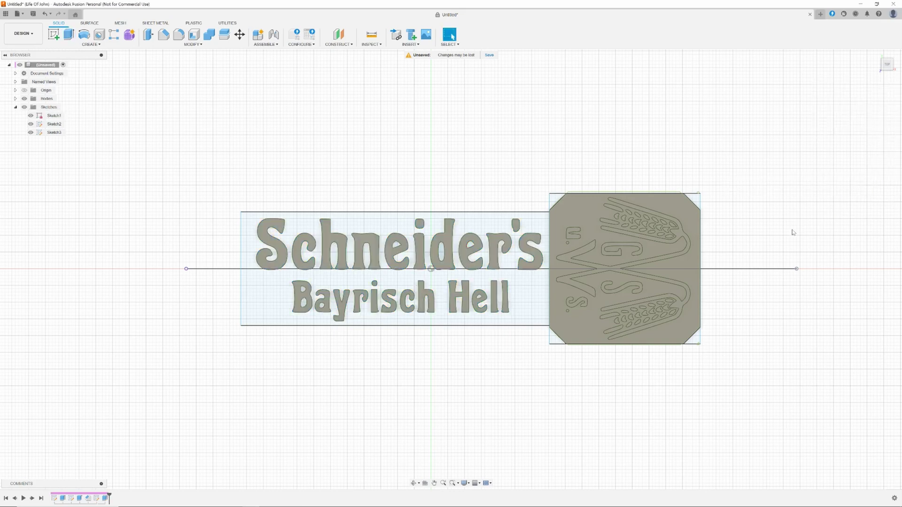
# - Try to extrude the two rectangle profiles around the lettering, and undo that extrusion
pyautogui.click(872, 57)
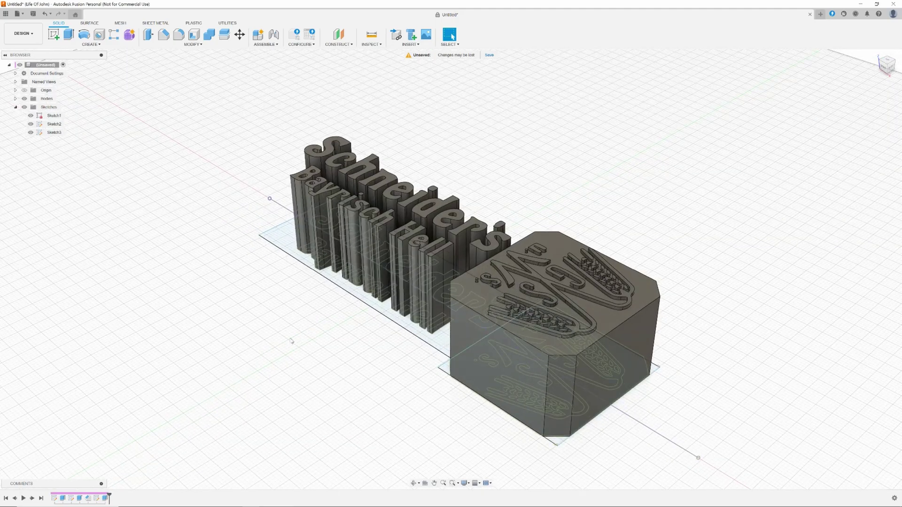
pyautogui.keyDown('shift'); pyautogui.moveTo(292, 341); pyautogui.dragTo(321, 360, button='middle'); pyautogui.keyUp('shift')
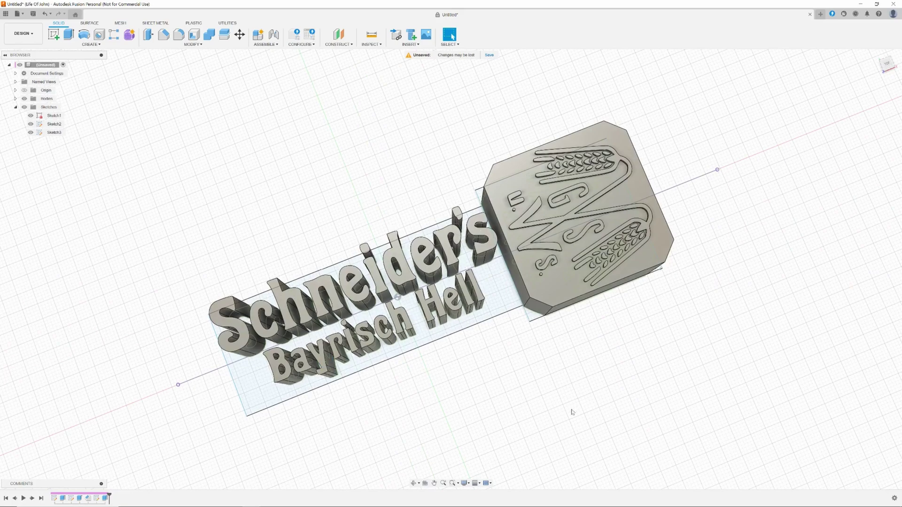
pyautogui.moveTo(572, 412)
pyautogui.keyDown('shift'); pyautogui.mouseDown(button='middle')
pyautogui.moveTo(530, 413)
pyautogui.moveTo(482, 392)
pyautogui.mouseUp(button='middle'); pyautogui.keyUp('shift')
pyautogui.press('e')
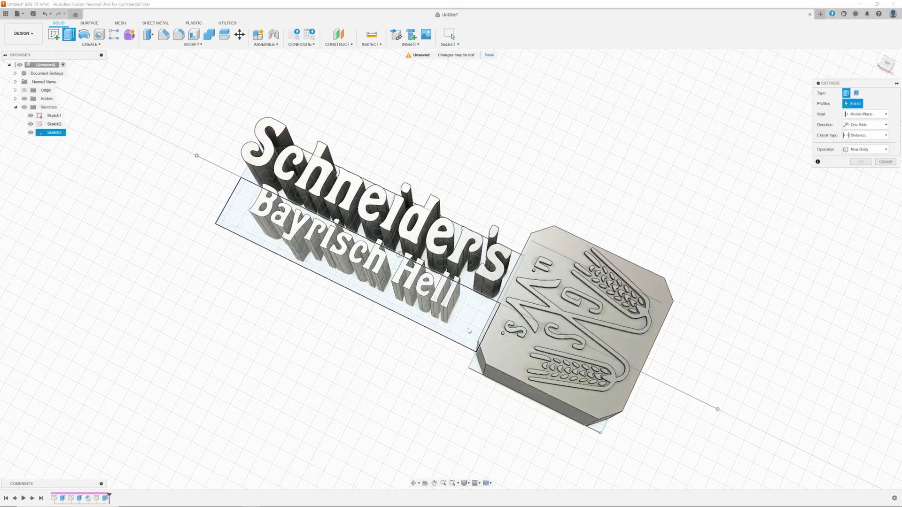
pyautogui.click(468, 331)
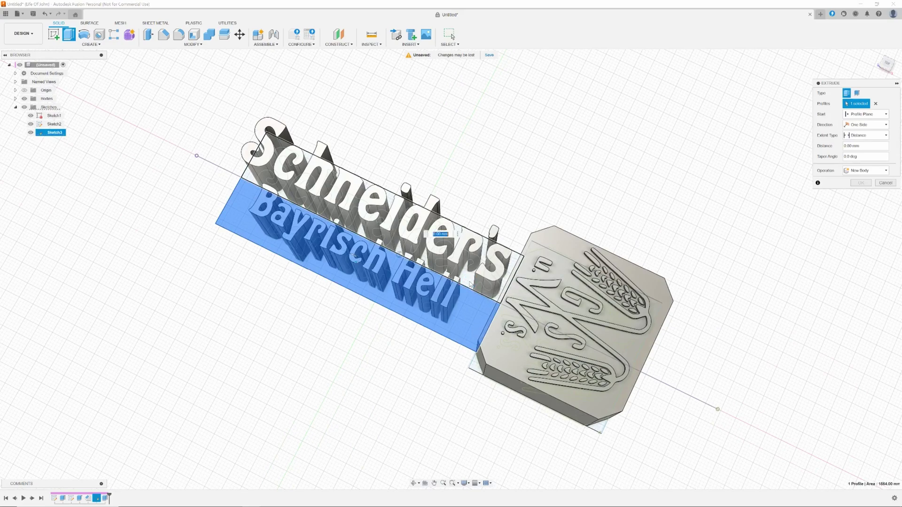
pyautogui.click(470, 284)
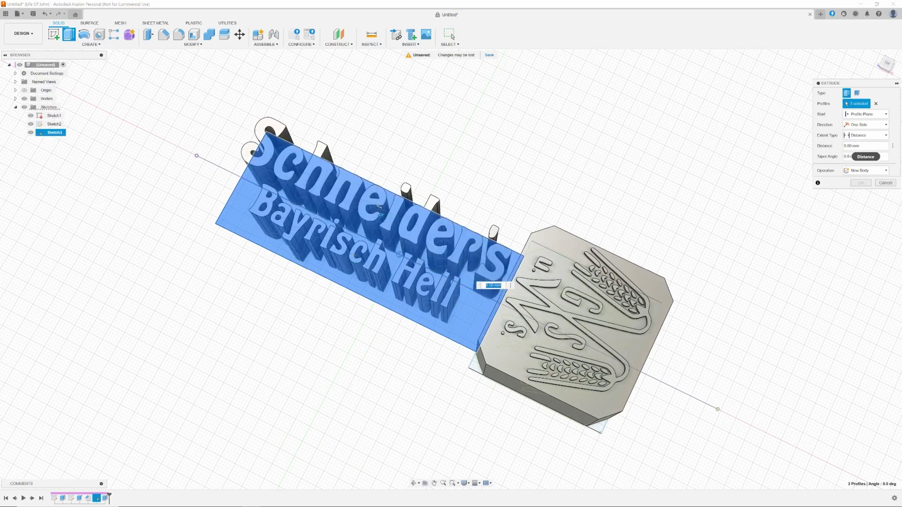
pyautogui.click(845, 146)
pyautogui.press('Return')
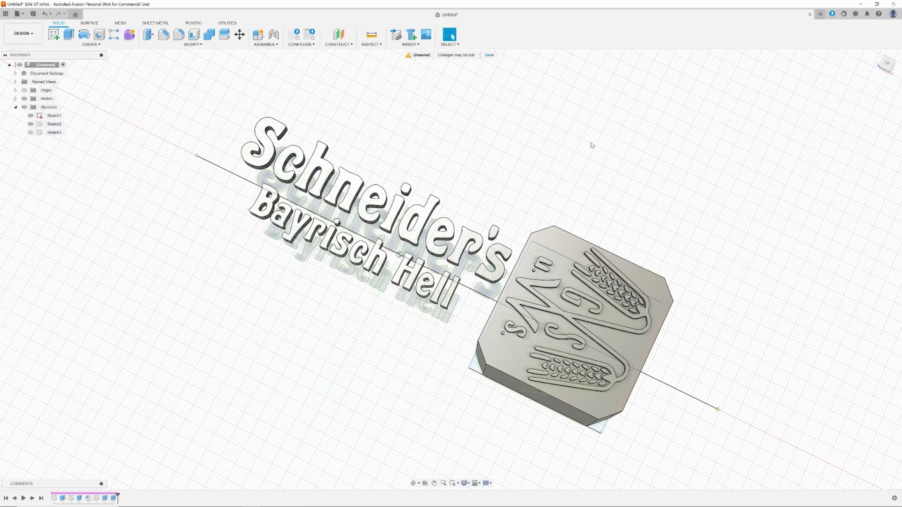
pyautogui.click(45, 14)
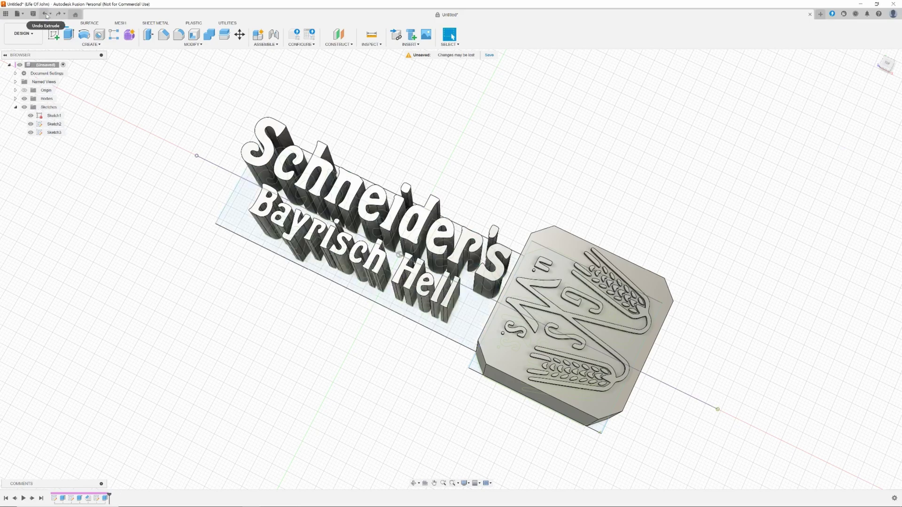
# - Extrude the two rectangle profiles around the lettering 25 mm, joined to the octagonal logo plate
pyautogui.press('e')
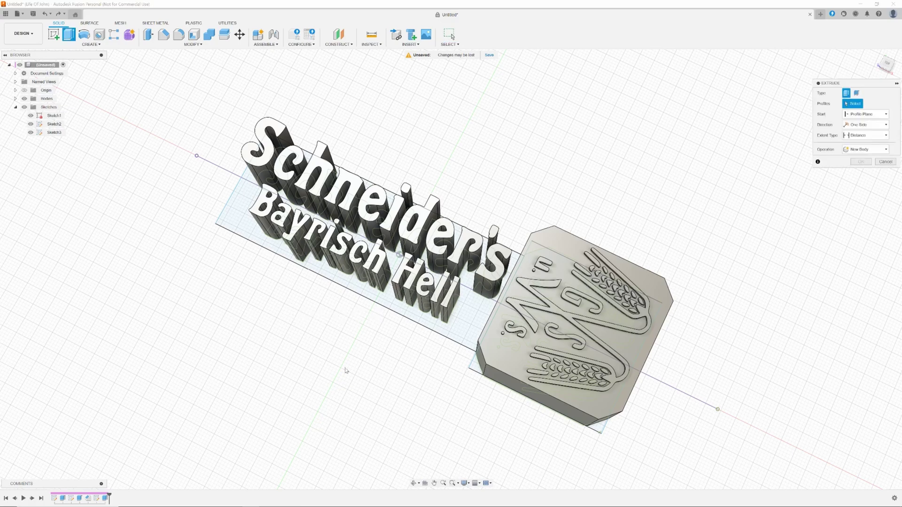
pyautogui.click(248, 176)
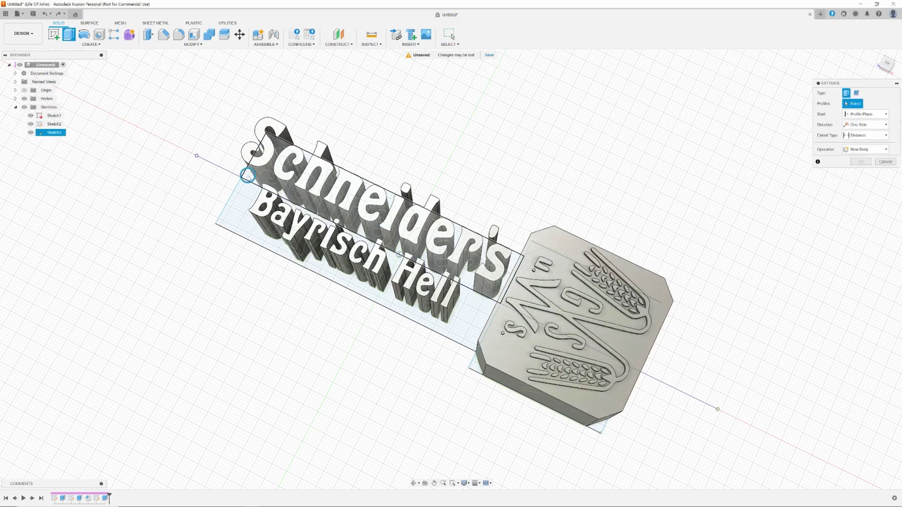
pyautogui.click(244, 199)
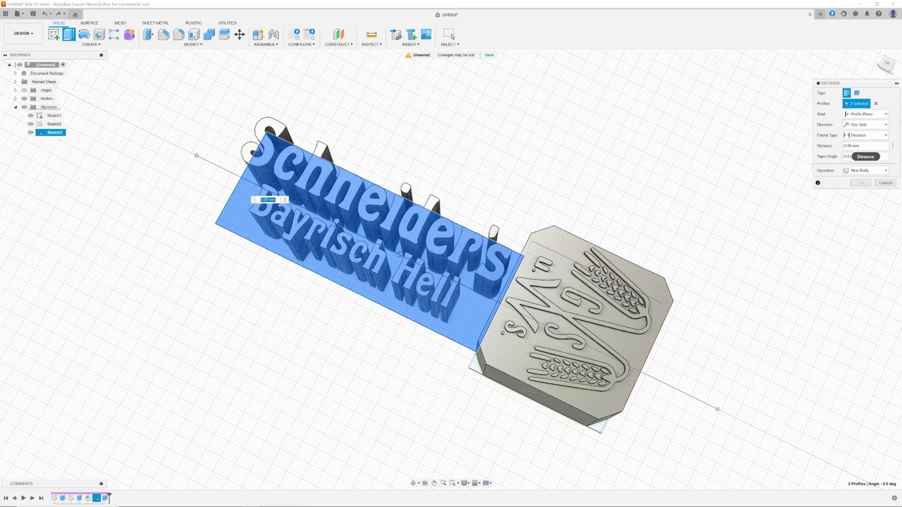
pyautogui.click(844, 146)
pyautogui.click(856, 170)
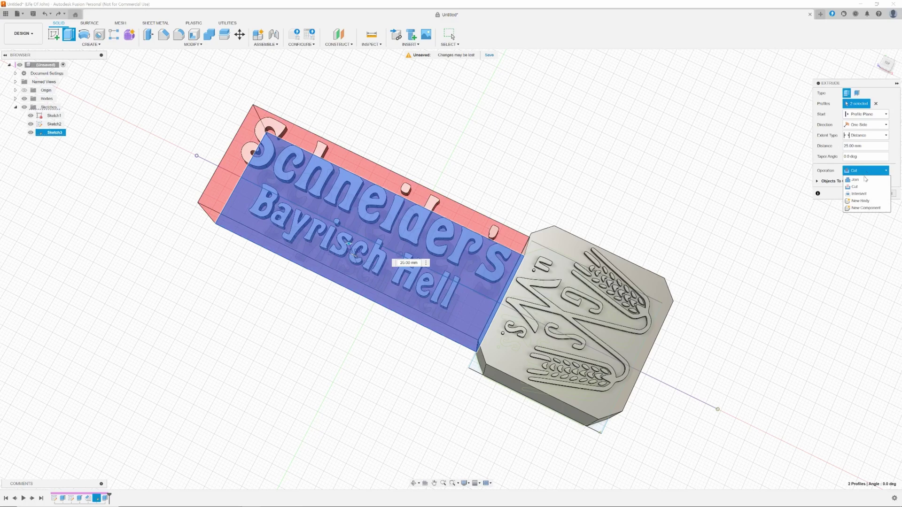
pyautogui.click(863, 180)
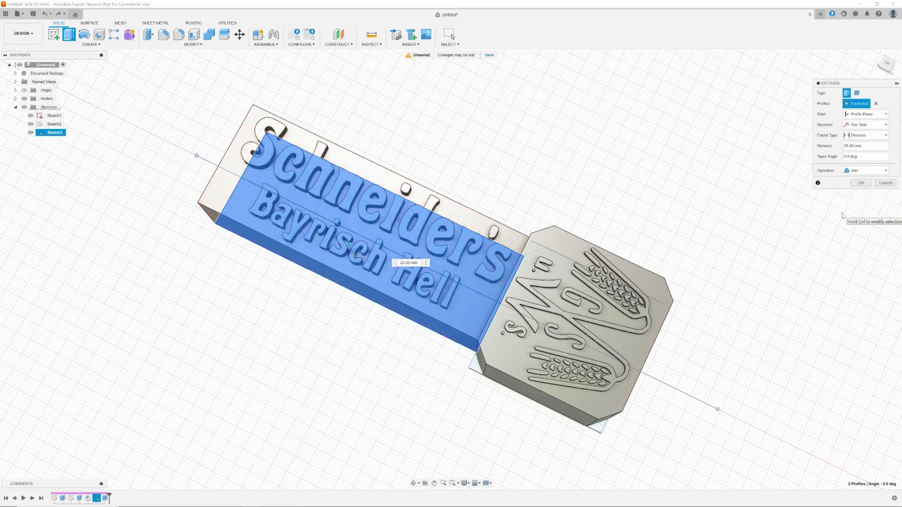
pyautogui.click(861, 183)
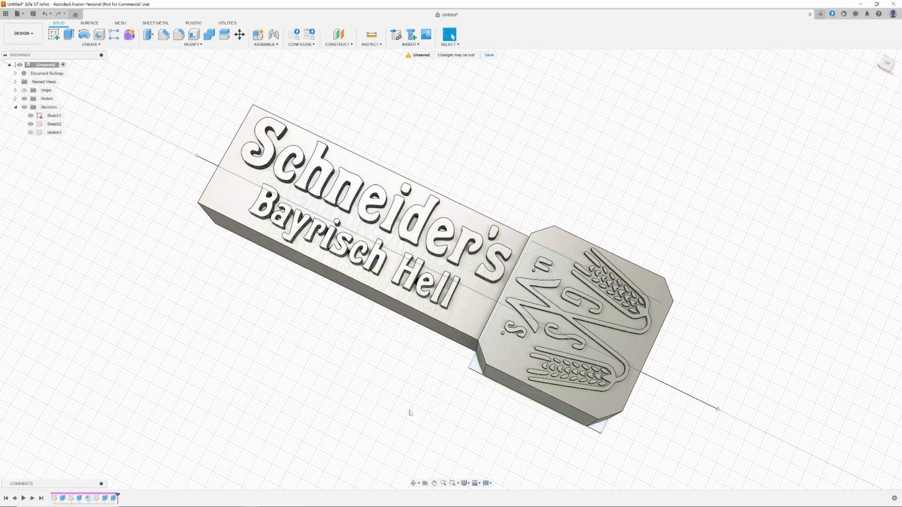
# - Undo the last extrusion of the rectangular label block
pyautogui.keyDown('shift'); pyautogui.moveTo(383, 378); pyautogui.dragTo(456, 354, button='middle'); pyautogui.keyUp('shift')
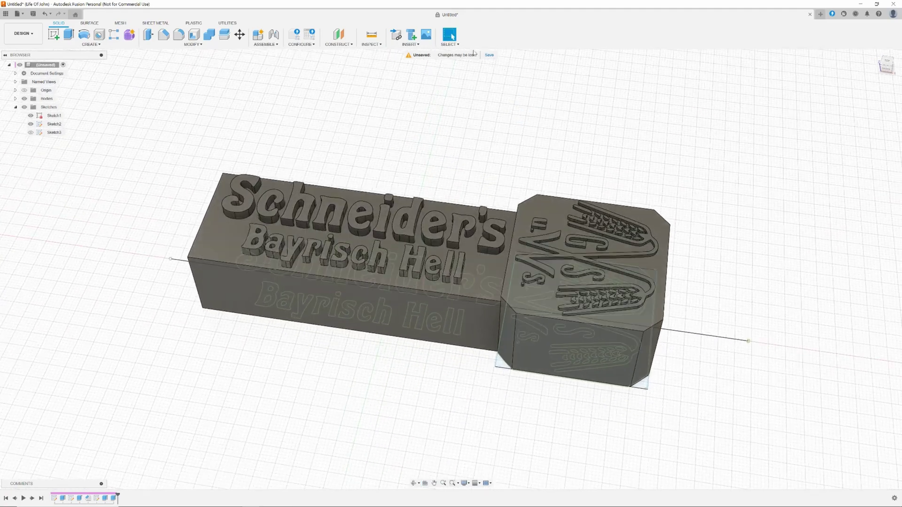
pyautogui.keyDown('shift'); pyautogui.moveTo(453, 103); pyautogui.dragTo(458, 106, button='middle'); pyautogui.keyUp('shift')
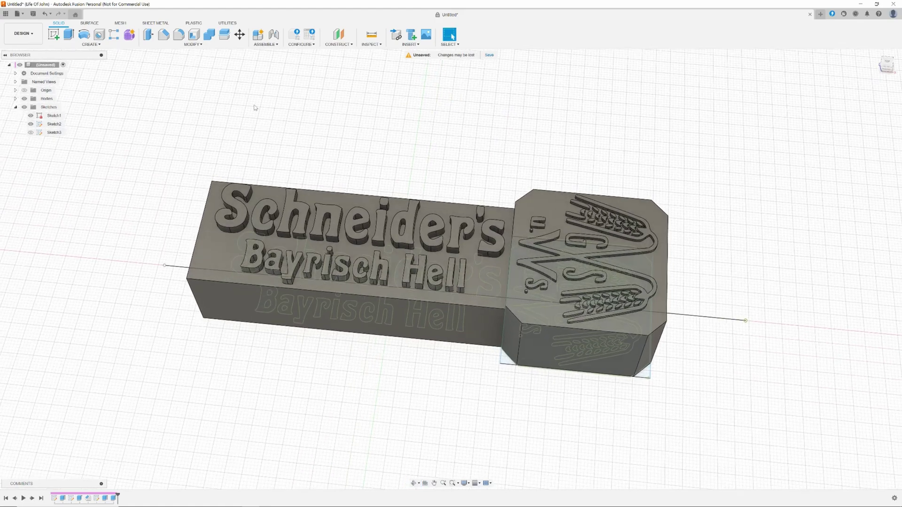
pyautogui.click(45, 13)
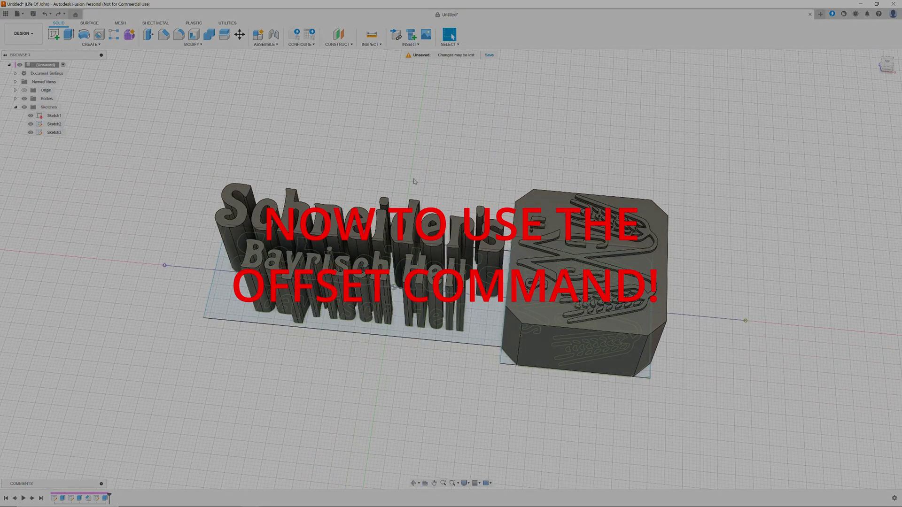
pyautogui.keyDown('shift'); pyautogui.moveTo(409, 170); pyautogui.dragTo(408, 171, button='middle'); pyautogui.keyUp('shift')
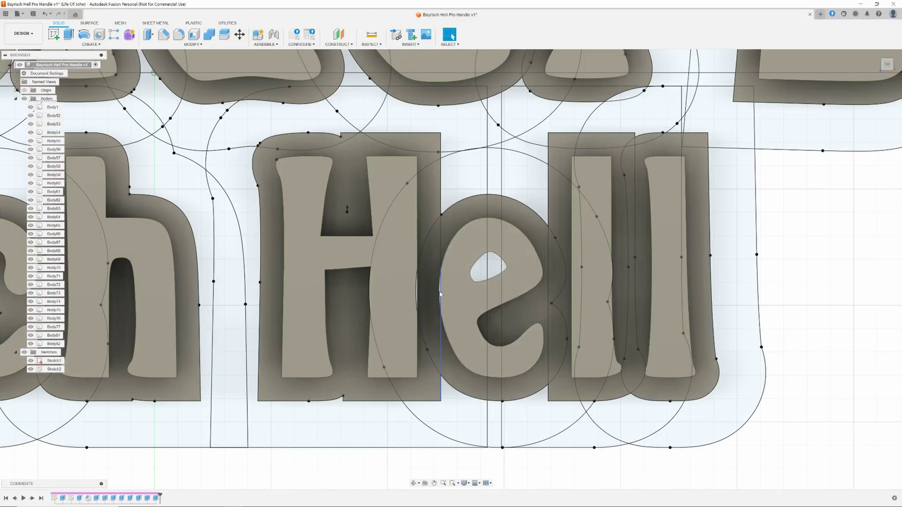
# - Extrude the two thin sliver profiles between the "H" and "e" of "Hell" with the Join operation
pyautogui.scroll(2, 439, 304)
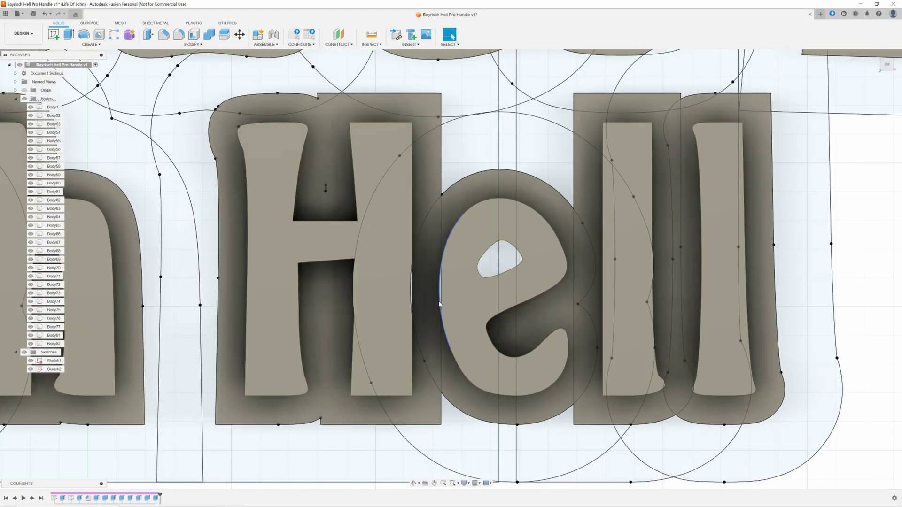
pyautogui.press('e')
pyautogui.scroll(1, 425, 310)
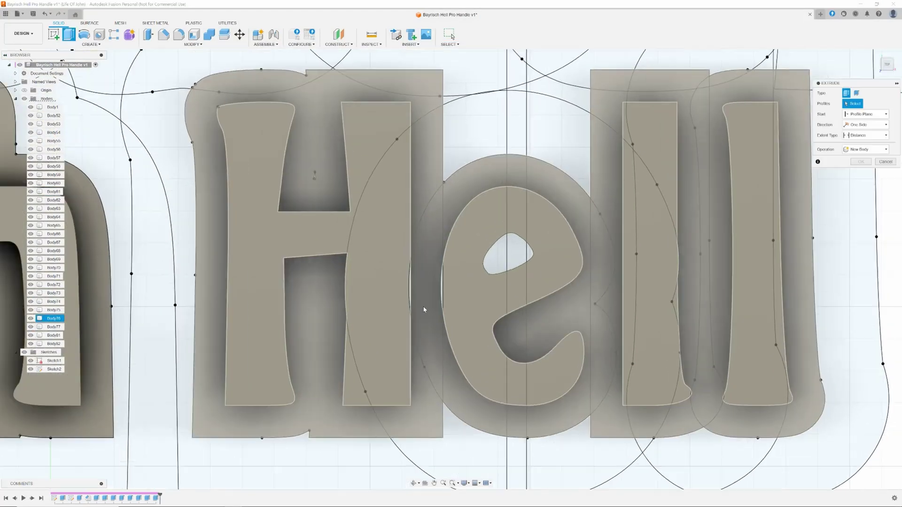
pyautogui.scroll(5, 424, 310)
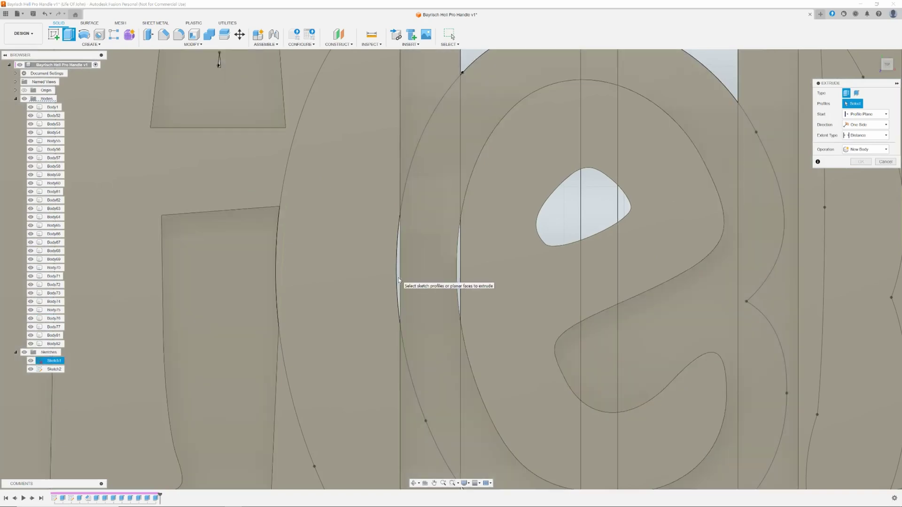
pyautogui.click(399, 281)
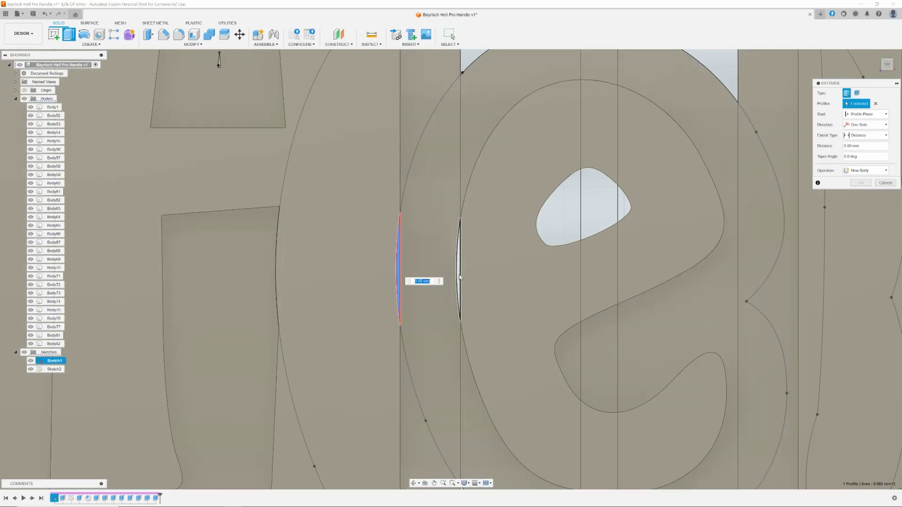
pyautogui.click(459, 277)
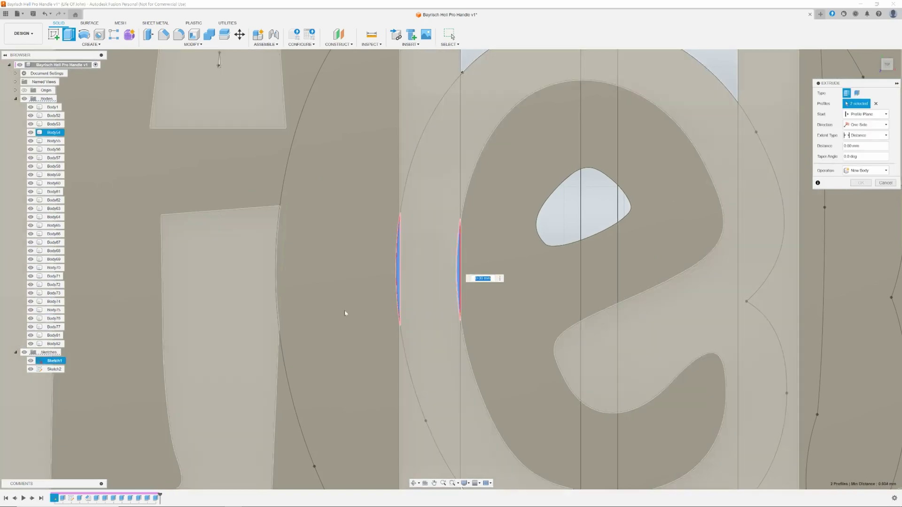
pyautogui.scroll(-1, 346, 313)
pyautogui.scroll(-6, 345, 313)
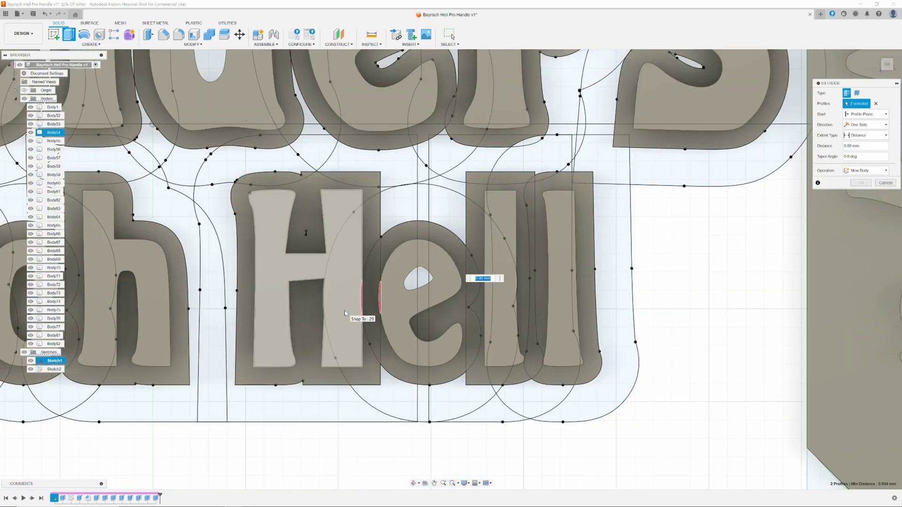
pyautogui.scroll(-3, 345, 313)
pyautogui.moveTo(283, 416); pyautogui.dragTo(566, 413, button='middle')
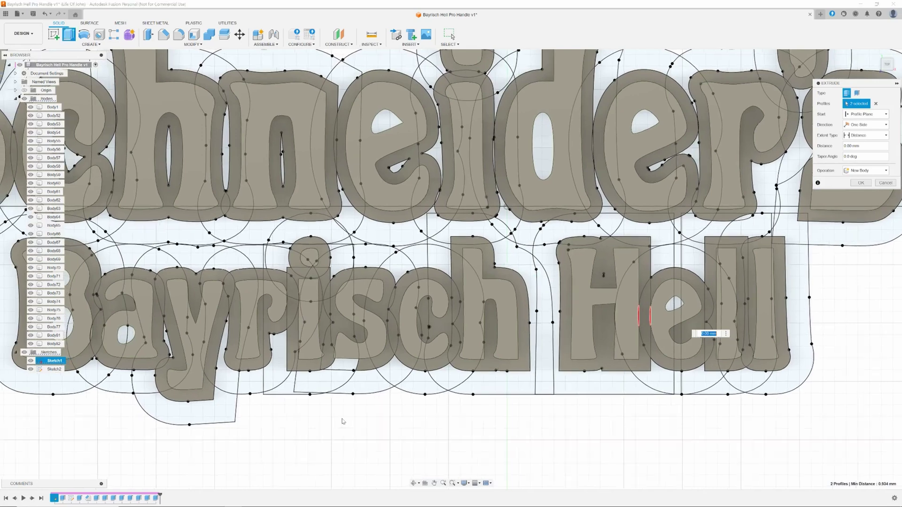
pyautogui.scroll(-3, 353, 422)
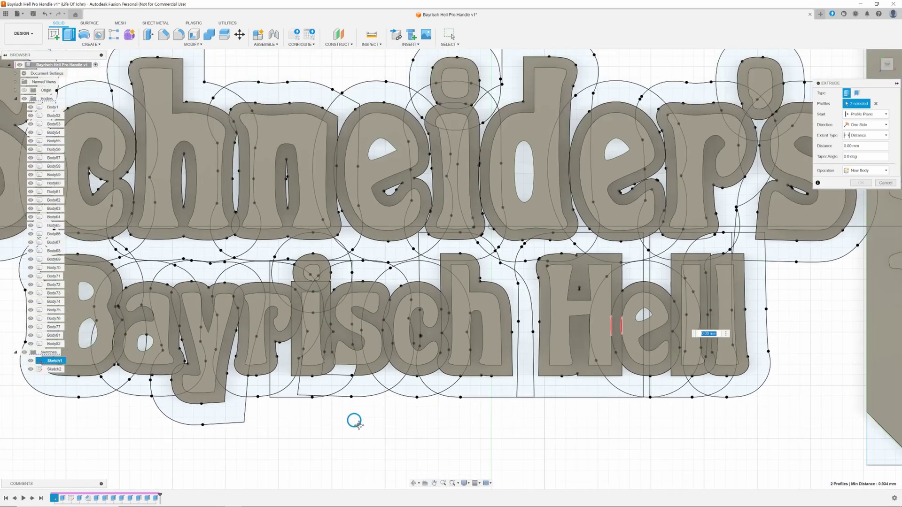
pyautogui.scroll(4, 383, 419)
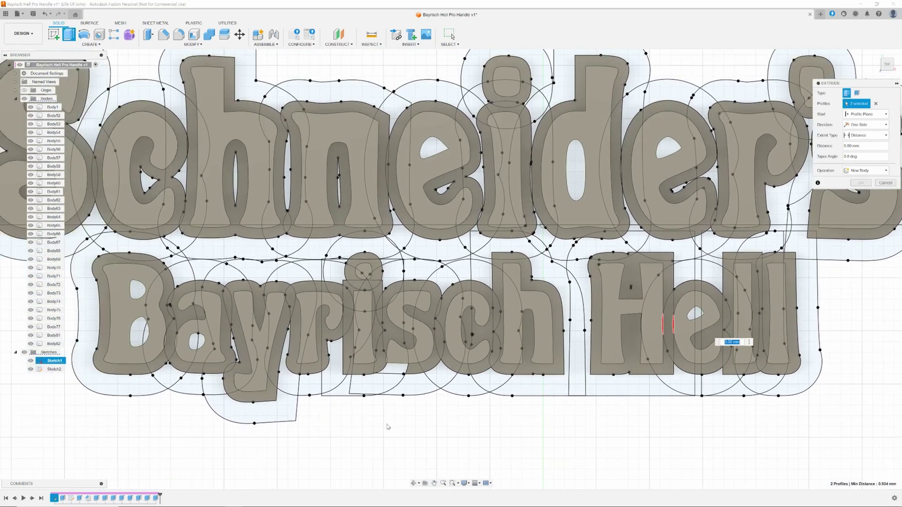
pyautogui.scroll(-2, 388, 426)
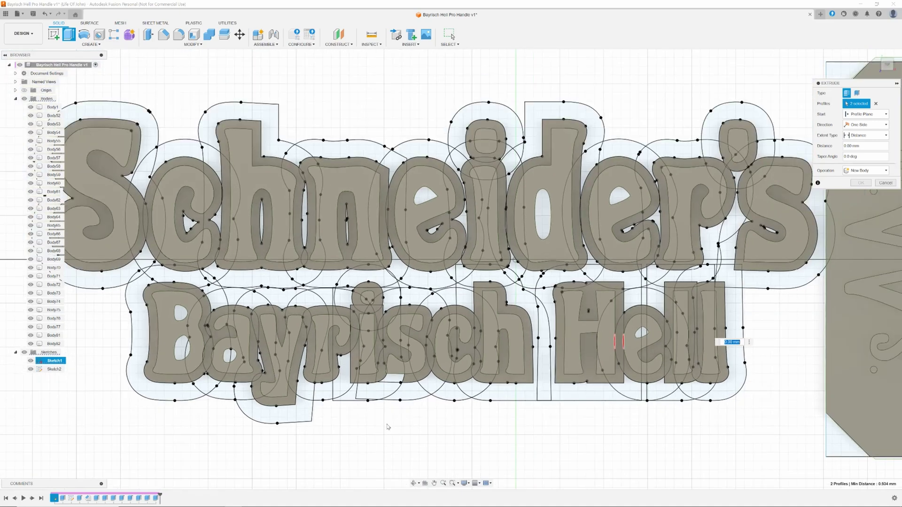
pyautogui.click(864, 171)
pyautogui.click(863, 178)
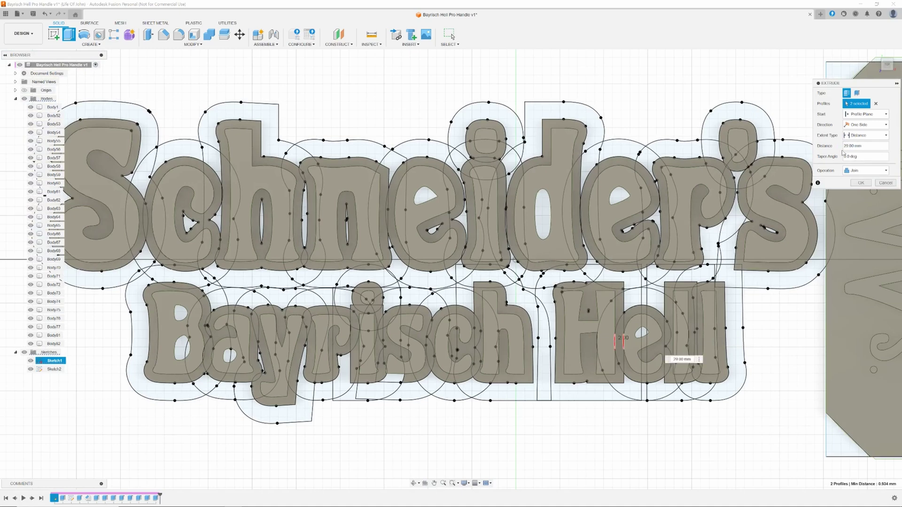
pyautogui.click(860, 183)
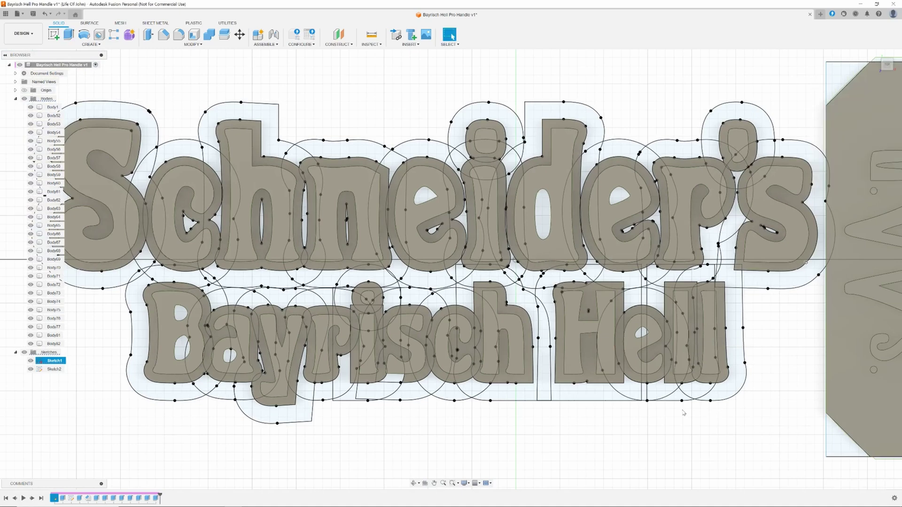
# - Hide the sketches and check the lettering bodies and the octagonal logo plate from above
pyautogui.scroll(2, 633, 424)
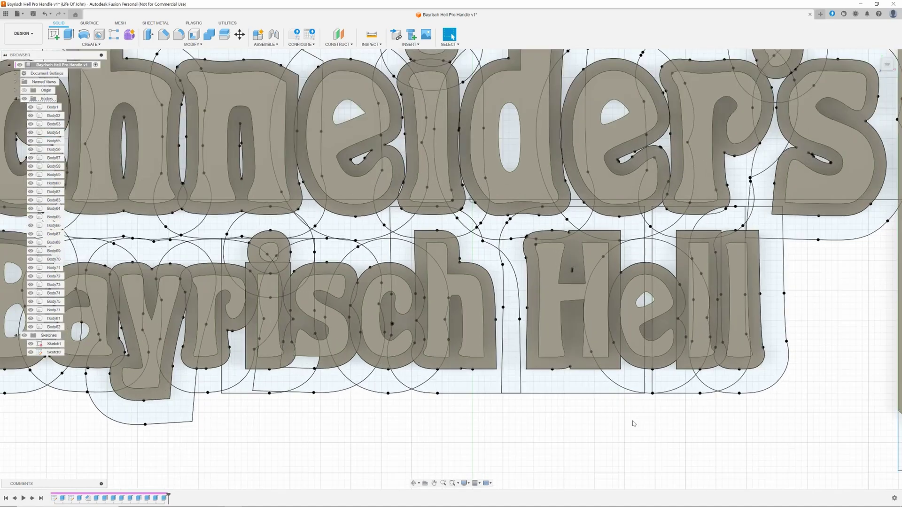
pyautogui.scroll(-1, 505, 443)
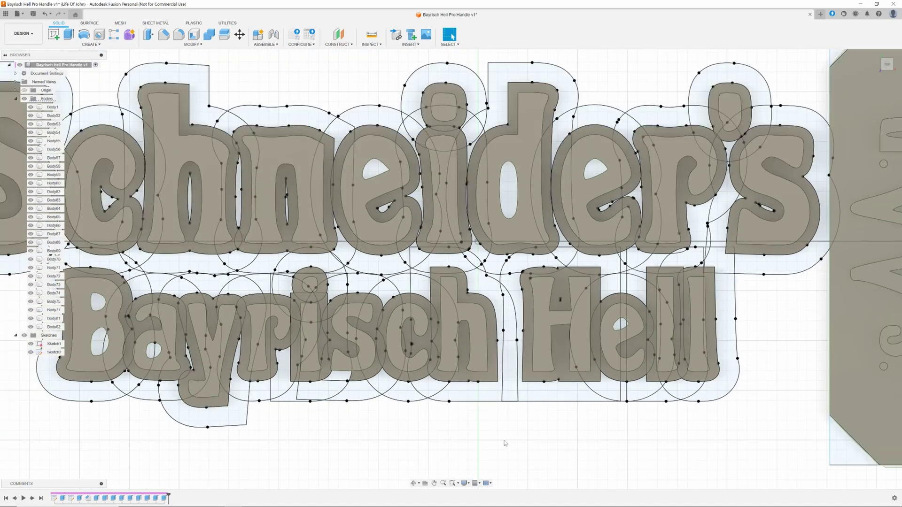
pyautogui.click(25, 336)
pyautogui.moveTo(324, 423); pyautogui.dragTo(392, 416, button='middle')
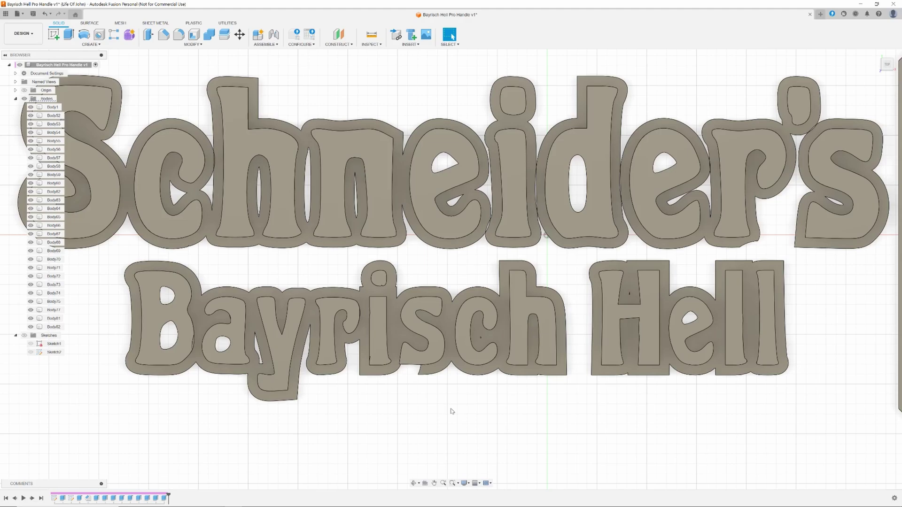
pyautogui.scroll(-2, 452, 412)
pyautogui.scroll(-2, 452, 411)
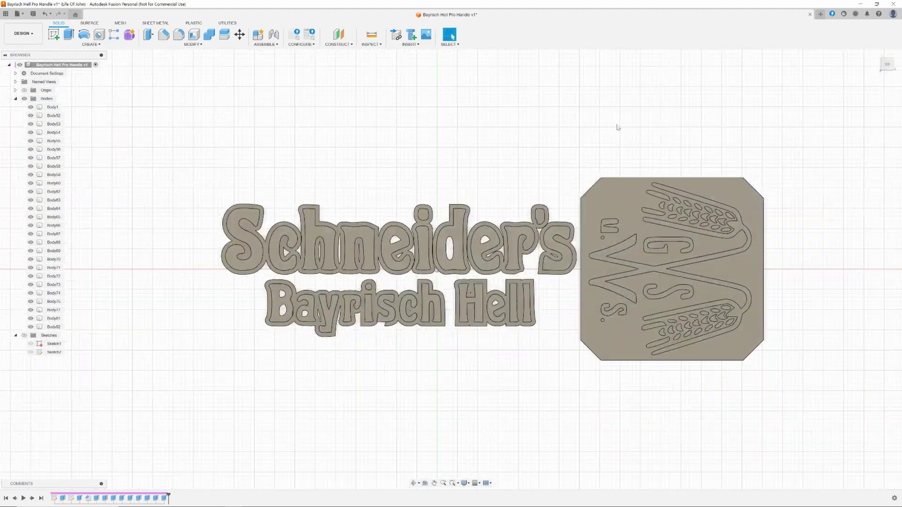
# - Extrude the small sliver profile beneath the "r" of "Schneider's" with the Join operation and check the model
pyautogui.scroll(5, 511, 199)
pyautogui.press('i')
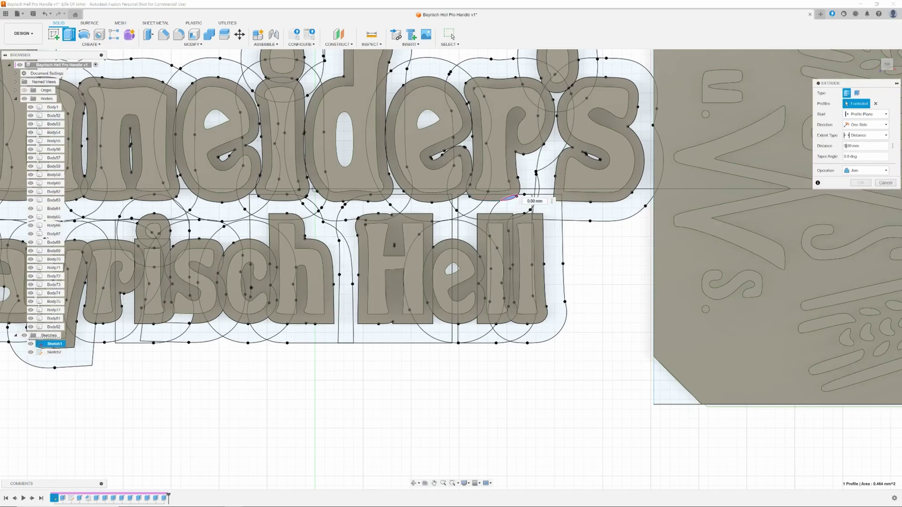
pyautogui.press('Escape')
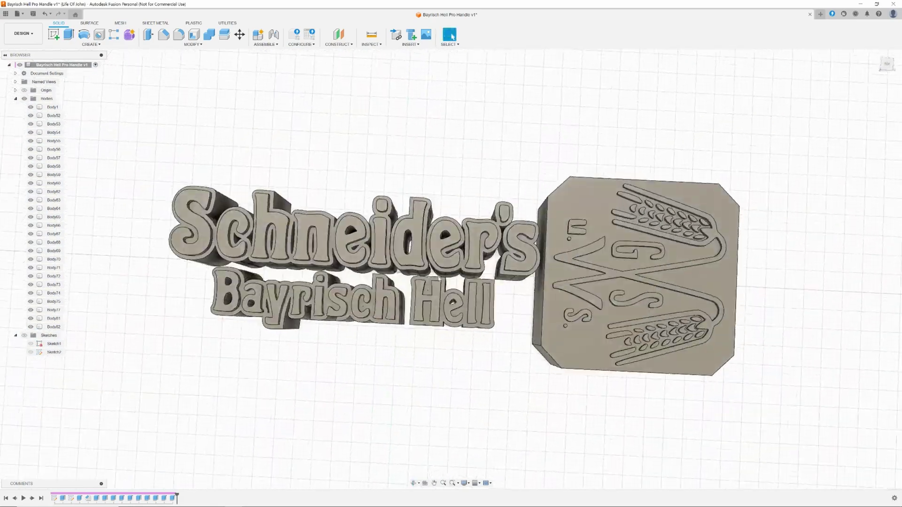
pyautogui.scroll(-1, 376, 397)
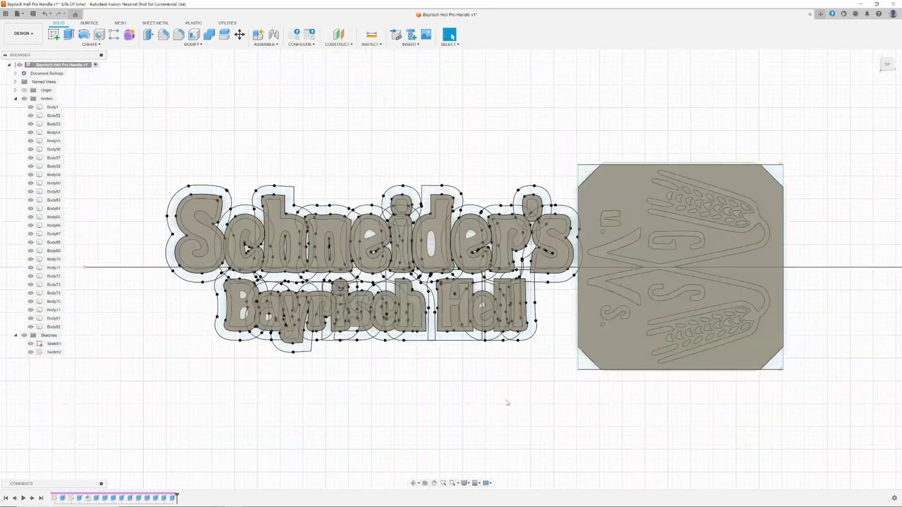
pyautogui.scroll(1, 507, 403)
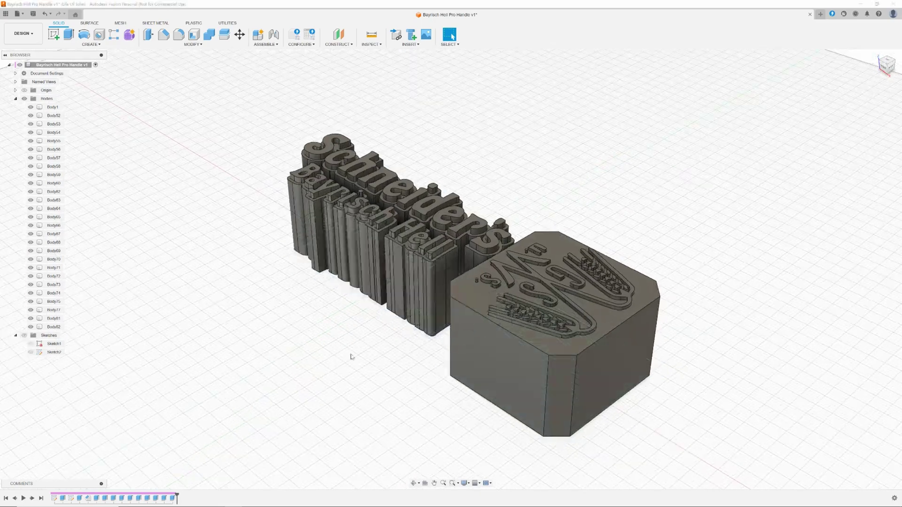
pyautogui.moveTo(350, 359)
pyautogui.keyDown('shift'); pyautogui.mouseDown(button='middle')
pyautogui.moveTo(386, 334)
pyautogui.moveTo(382, 369)
pyautogui.moveTo(389, 358)
pyautogui.mouseUp(button='middle'); pyautogui.keyUp('shift')
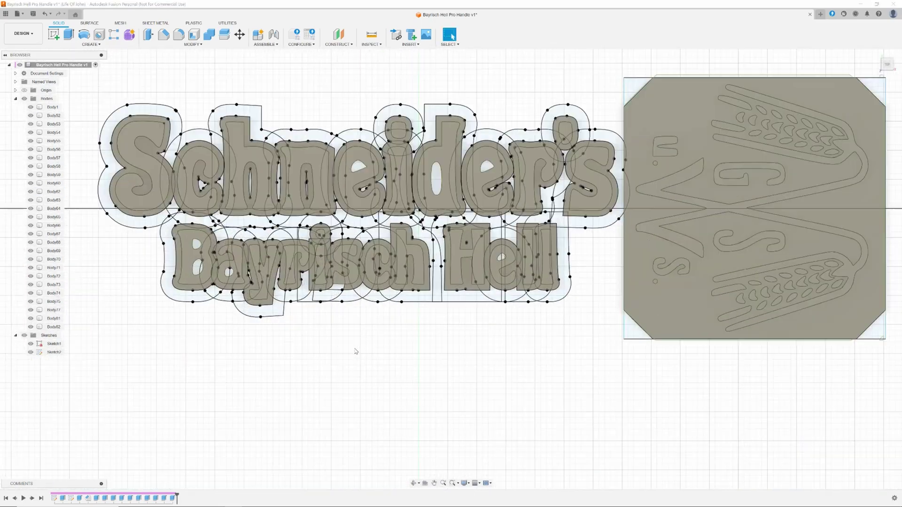
# - Extrude the small gap profile at the foot of the "s" in "Bayrisch" with the Join operation
pyautogui.press('Escape')
pyautogui.press('e')
pyautogui.click(337, 288)
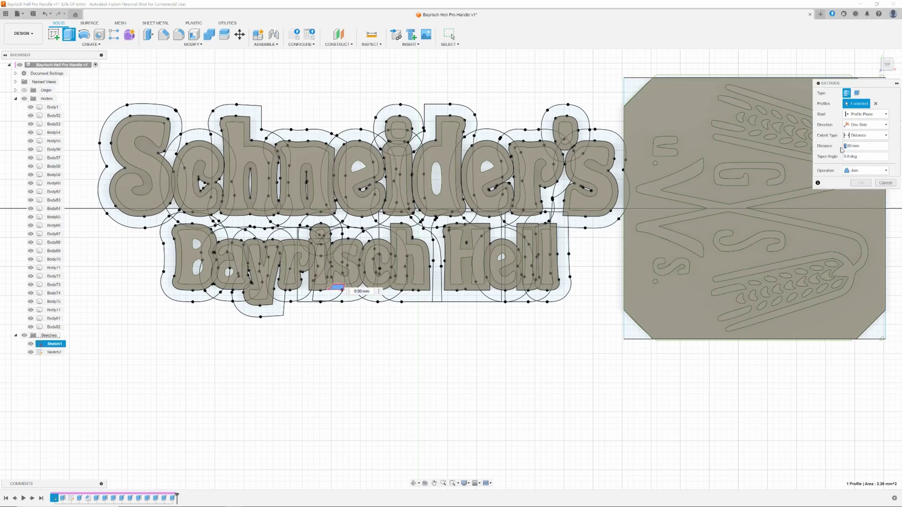
pyautogui.press('Escape')
# - Hide the sketches and measure the heights of the octagonal logo plate and the "Hell" lettering block
pyautogui.keyDown('shift'); pyautogui.moveTo(491, 439); pyautogui.dragTo(487, 424); pyautogui.keyUp('shift')
pyautogui.click(24, 327)
pyautogui.moveTo(487, 425)
pyautogui.keyDown('shift'); pyautogui.mouseDown(button='middle')
pyautogui.moveTo(374, 355)
pyautogui.moveTo(403, 342)
pyautogui.mouseUp(button='middle'); pyautogui.keyUp('shift')
pyautogui.scroll(-1, 497, 336)
pyautogui.moveTo(498, 336)
pyautogui.keyDown('shift'); pyautogui.mouseDown(button='middle')
pyautogui.moveTo(493, 362)
pyautogui.moveTo(494, 339)
pyautogui.mouseUp(button='middle'); pyautogui.keyUp('shift')
pyautogui.click(372, 35)
pyautogui.click(588, 239)
pyautogui.click(587, 328)
pyautogui.click(884, 253)
pyautogui.click(372, 35)
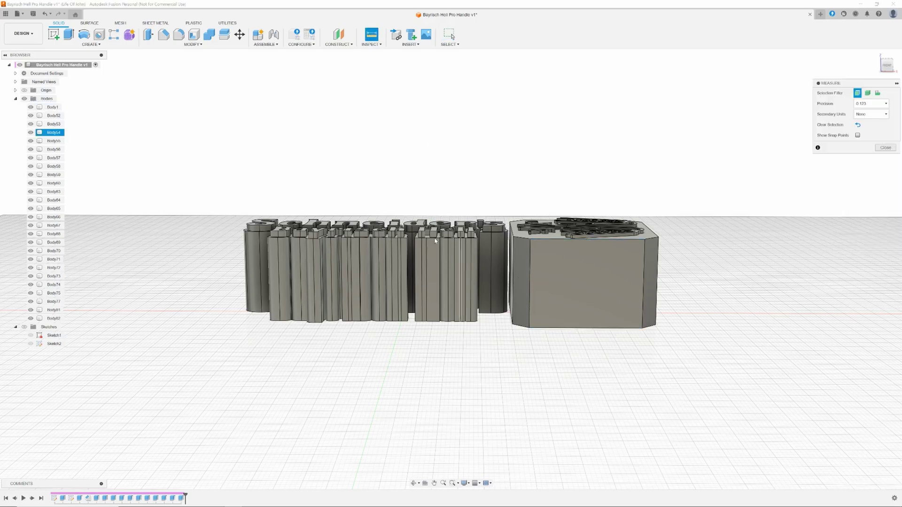
pyautogui.click(433, 238)
pyautogui.click(433, 321)
pyautogui.click(884, 253)
# - Extrude the outline profile beside the last "l" of "Hell" with the Join operation, and hide the sketches
pyautogui.keyDown('shift'); pyautogui.moveTo(408, 372); pyautogui.dragTo(410, 382, button='middle'); pyautogui.keyUp('shift')
pyautogui.click(886, 60)
pyautogui.click(24, 327)
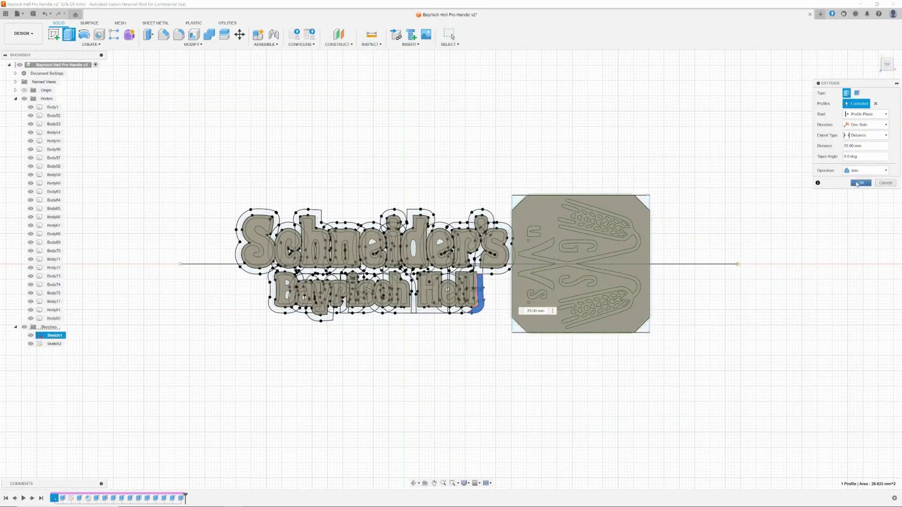
pyautogui.click(857, 184)
pyautogui.click(893, 70)
pyautogui.click(24, 327)
pyautogui.moveTo(361, 342)
pyautogui.keyDown('shift'); pyautogui.mouseDown(button='middle')
pyautogui.moveTo(363, 352)
pyautogui.moveTo(394, 363)
pyautogui.mouseUp(button='middle'); pyautogui.keyUp('shift')
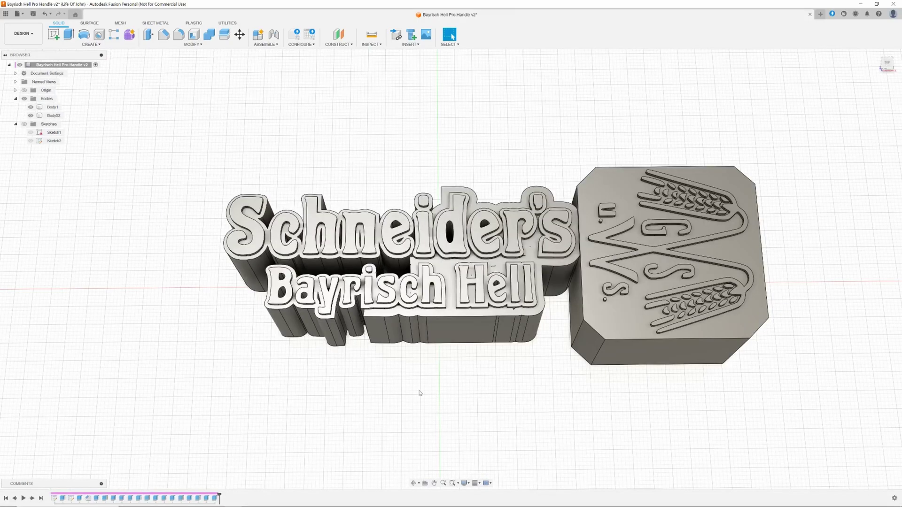
# - Show the sketches and extrude the offset-outline profiles around the first letters of "Bayrisch" 27 mm with the Join operation
pyautogui.moveTo(420, 393)
pyautogui.keyDown('shift'); pyautogui.mouseDown(button='middle')
pyautogui.moveTo(408, 355)
pyautogui.moveTo(416, 389)
pyautogui.mouseUp(button='middle'); pyautogui.keyUp('shift')
pyautogui.click(24, 124)
pyautogui.click(885, 63)
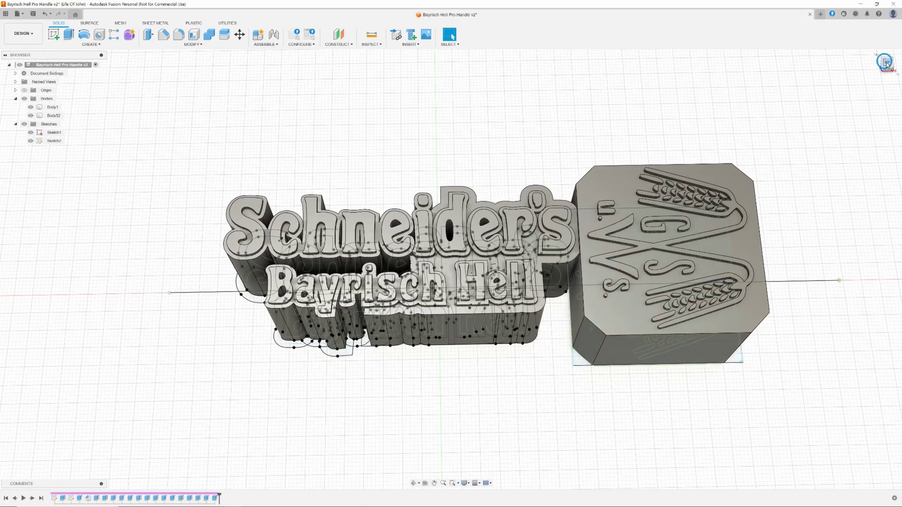
pyautogui.press('e')
pyautogui.click(354, 302)
pyautogui.scroll(3, 342, 308)
pyautogui.moveTo(342, 308); pyautogui.dragTo(362, 315, button='middle')
pyautogui.click(326, 332)
pyautogui.click(363, 311)
pyautogui.click(305, 284)
pyautogui.click(271, 311)
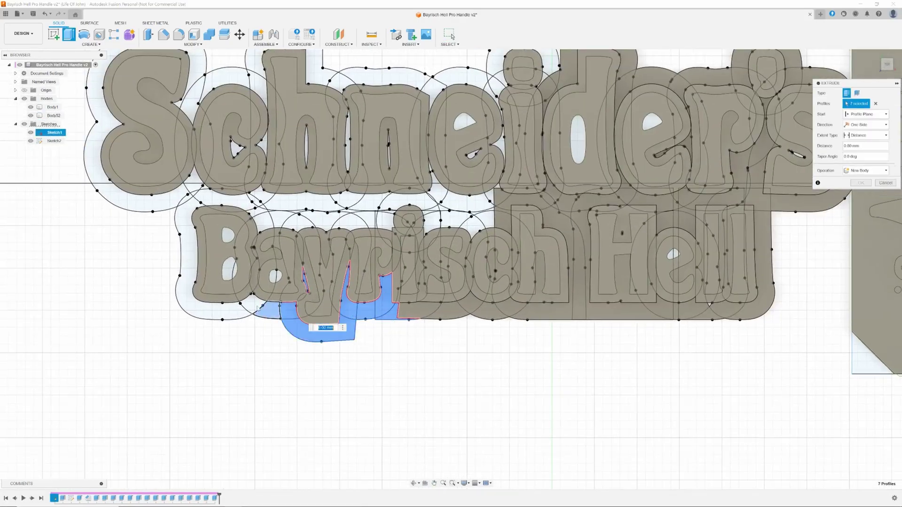
pyautogui.moveTo(258, 309)
pyautogui.mouseDown()
pyautogui.moveTo(199, 200)
pyautogui.moveTo(289, 203)
pyautogui.moveTo(333, 218)
pyautogui.moveTo(395, 207)
pyautogui.moveTo(390, 182)
pyautogui.moveTo(468, 179)
pyautogui.mouseUp()
pyautogui.scroll(3, 389, 223)
pyautogui.write('27')
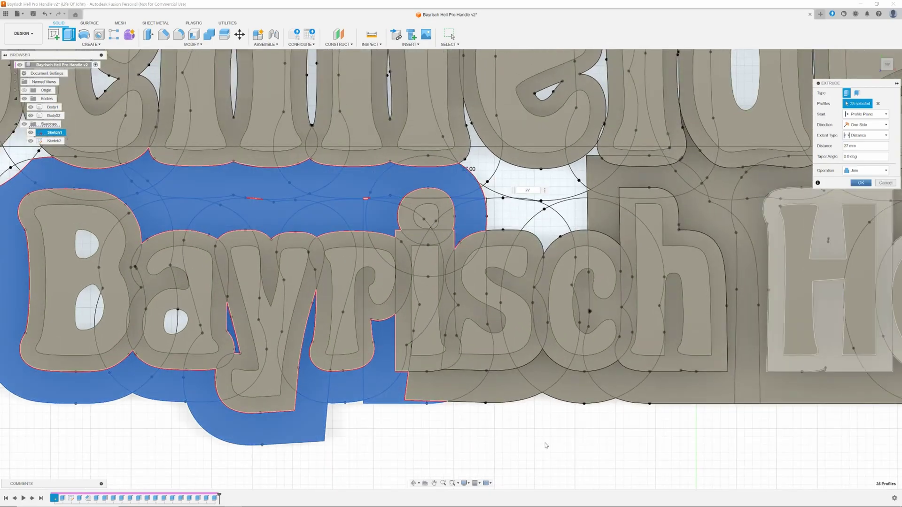
pyautogui.press('Return')
# - Hide the sketches and examine the outline base around "Schneider's Bayrisch Hell" for remaining gaps
pyautogui.click(873, 54)
pyautogui.click(25, 124)
pyautogui.moveTo(211, 282)
pyautogui.keyDown('shift'); pyautogui.mouseDown(button='middle')
pyautogui.moveTo(297, 342)
pyautogui.moveTo(395, 359)
pyautogui.mouseUp(button='middle'); pyautogui.keyUp('shift')
pyautogui.moveTo(395, 358)
pyautogui.mouseDown(button='middle')
pyautogui.moveTo(403, 384)
pyautogui.moveTo(281, 266)
pyautogui.mouseUp(button='middle')
pyautogui.scroll(2, 358, 338)
pyautogui.click(887, 64)
pyautogui.scroll(3, 294, 347)
pyautogui.keyDown('shift'); pyautogui.moveTo(451, 360); pyautogui.dragTo(329, 263, button='middle'); pyautogui.keyUp('shift')
pyautogui.click(312, 230)
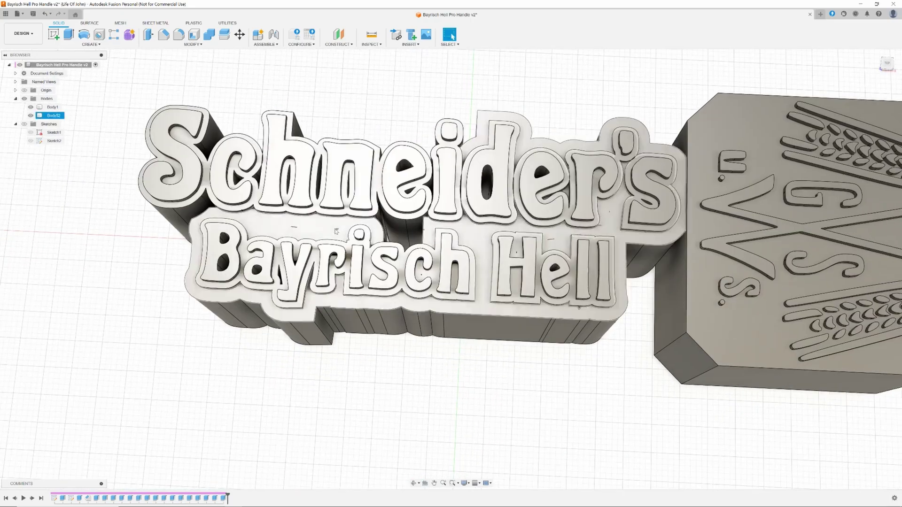
pyautogui.keyDown('shift'); pyautogui.moveTo(419, 355); pyautogui.dragTo(427, 301, button='middle'); pyautogui.keyUp('shift')
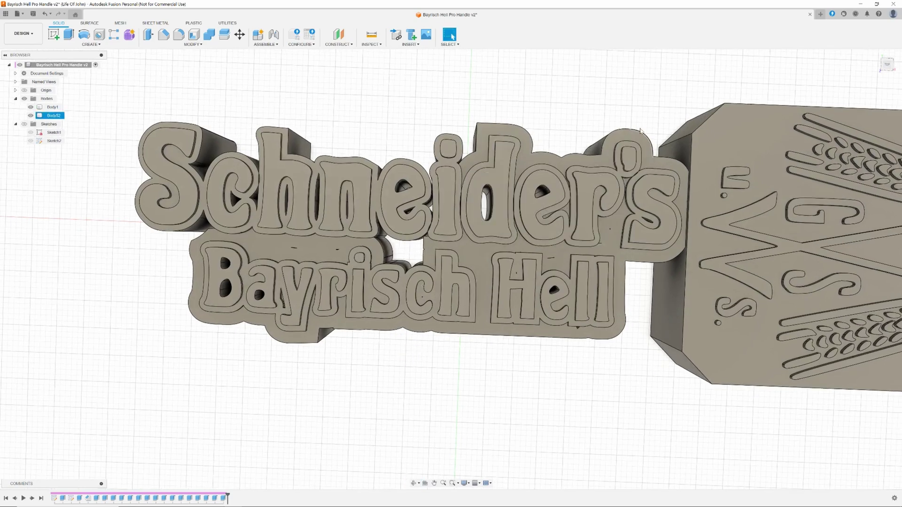
# - Show the sketches and hide both the lettering body and the logo plate body
pyautogui.click(25, 124)
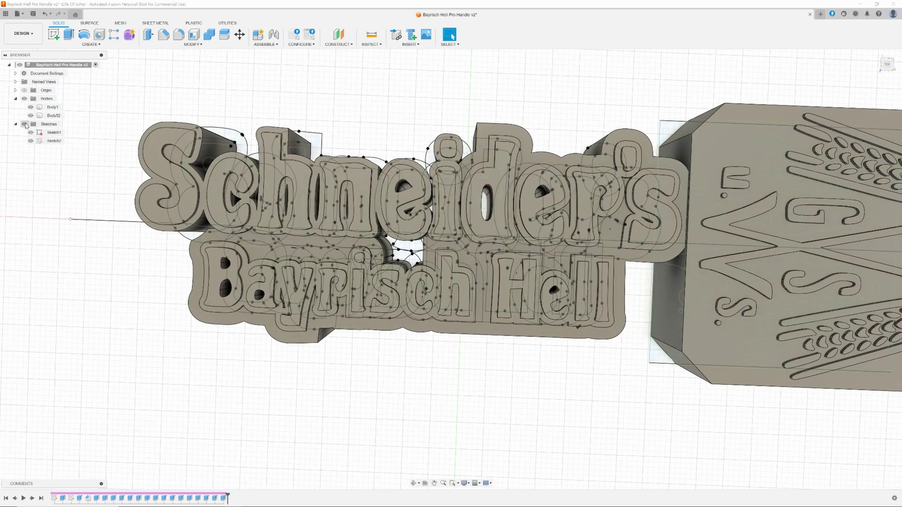
pyautogui.click(32, 117)
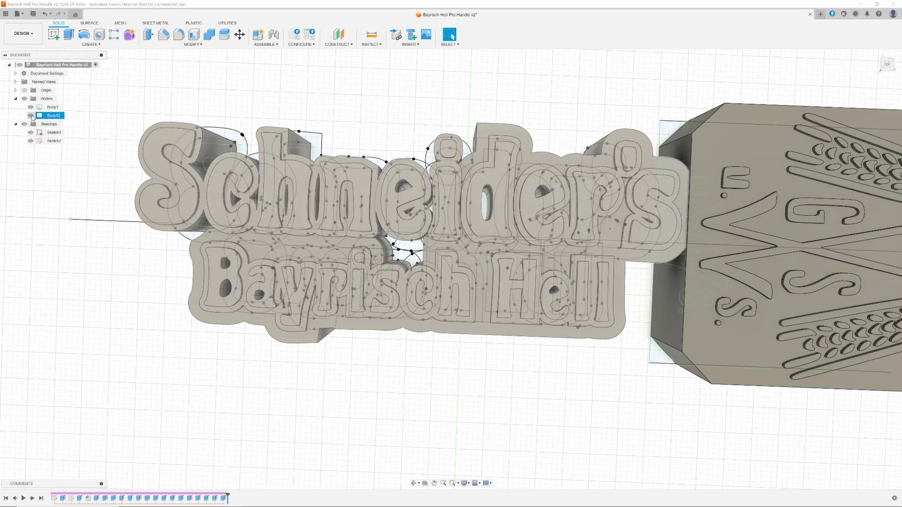
pyautogui.click(31, 116)
pyautogui.click(30, 107)
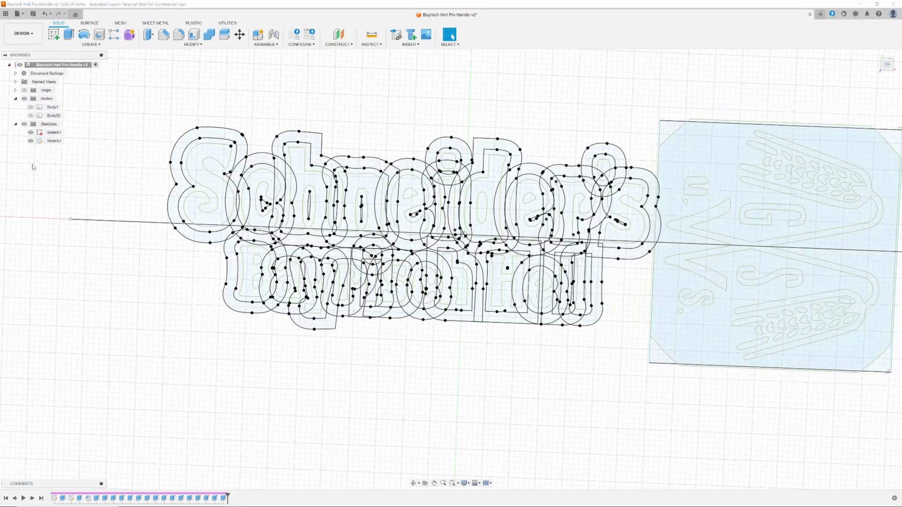
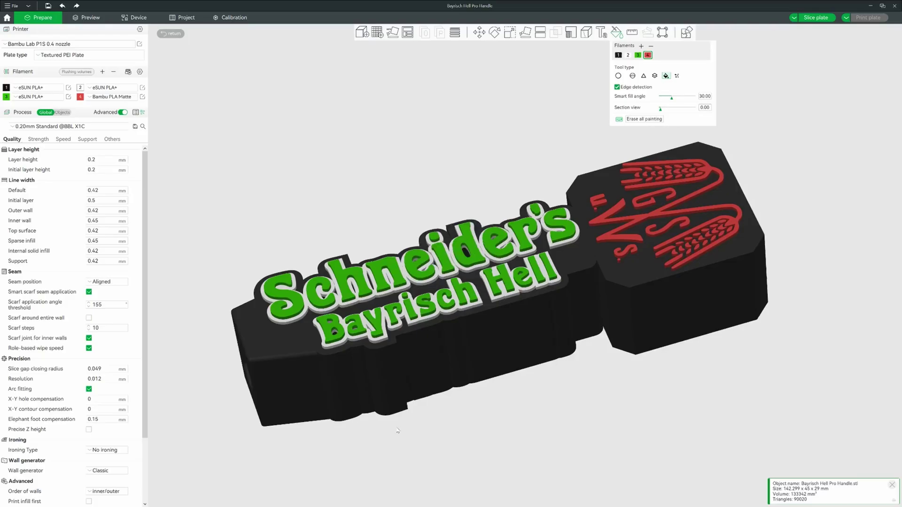
pyautogui.moveTo(492, 445); pyautogui.dragTo(415, 448)
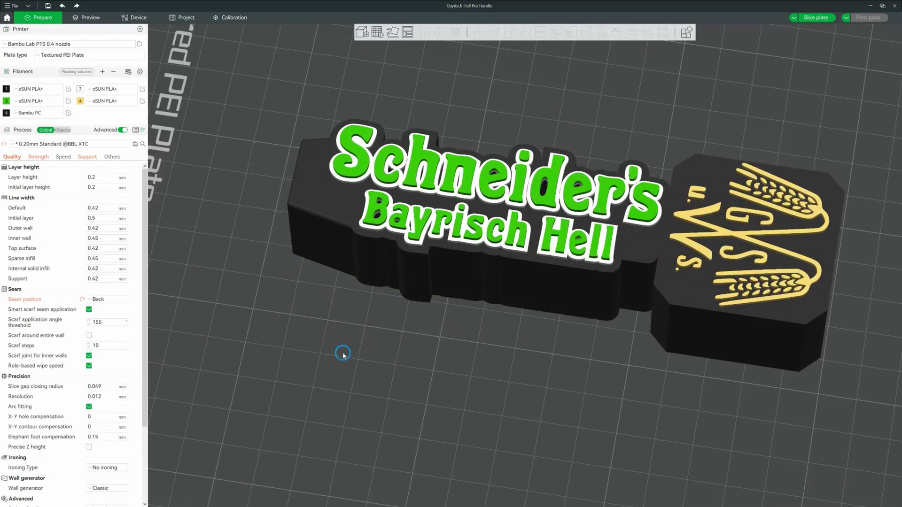
# - Examine the coloured handle on the build plate from above and from its end, including the lettering, logo plate and end hole
pyautogui.scroll(2, 343, 357)
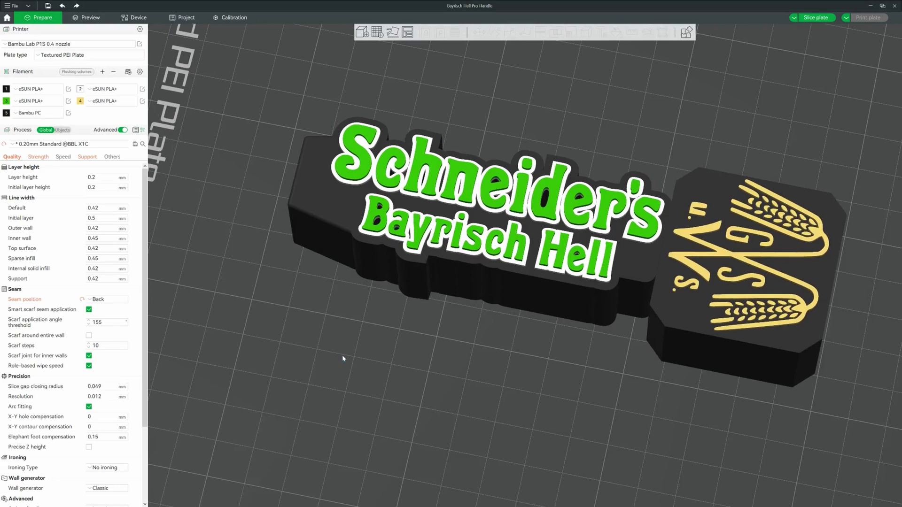
pyautogui.moveTo(343, 357); pyautogui.dragTo(352, 354)
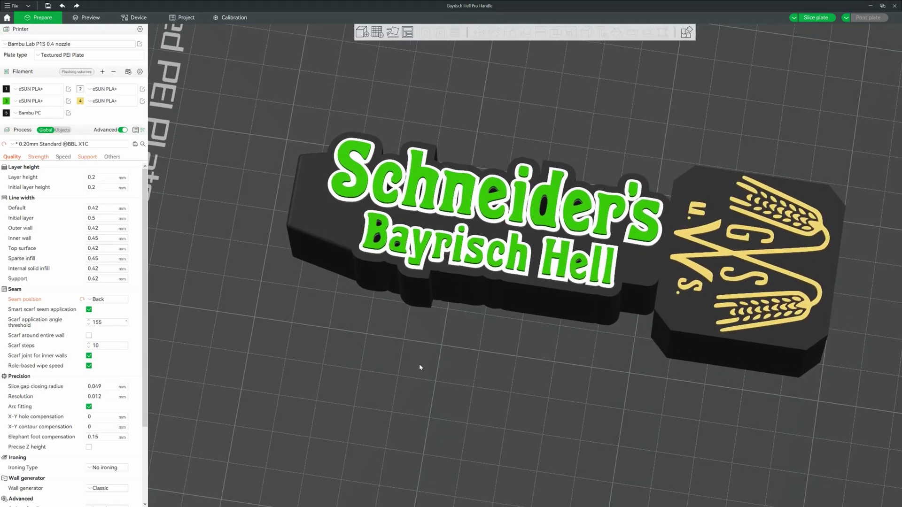
pyautogui.scroll(2, 419, 365)
pyautogui.scroll(-4, 419, 365)
pyautogui.moveTo(419, 364); pyautogui.dragTo(421, 359)
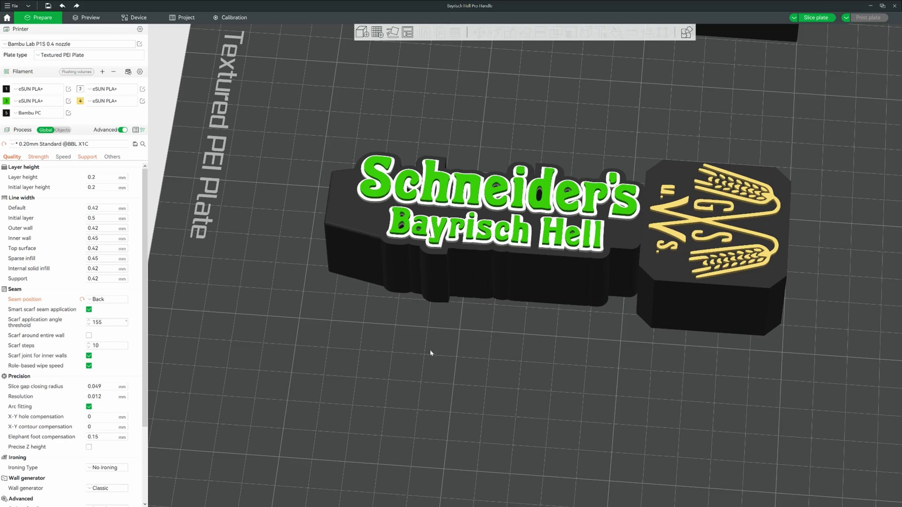
pyautogui.scroll(2, 476, 359)
pyautogui.scroll(-5, 477, 359)
pyautogui.moveTo(479, 358); pyautogui.dragTo(444, 366, button='right')
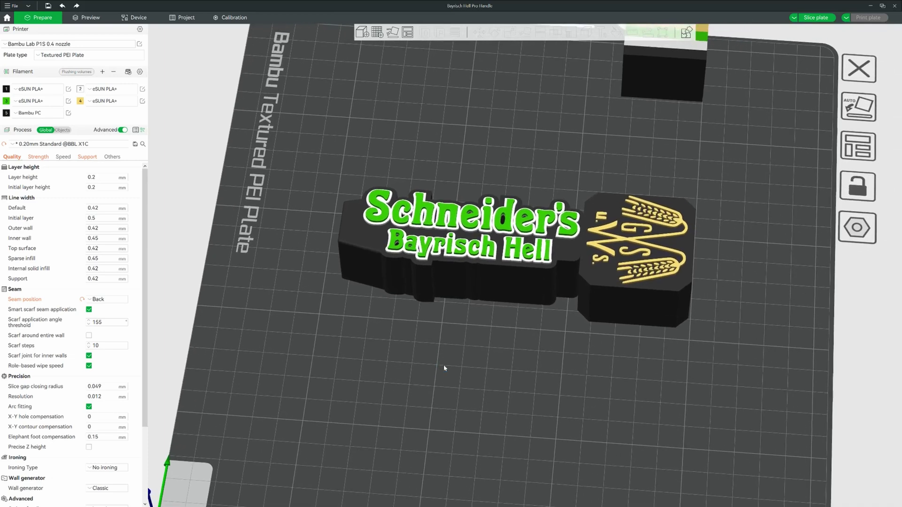
pyautogui.scroll(2, 442, 365)
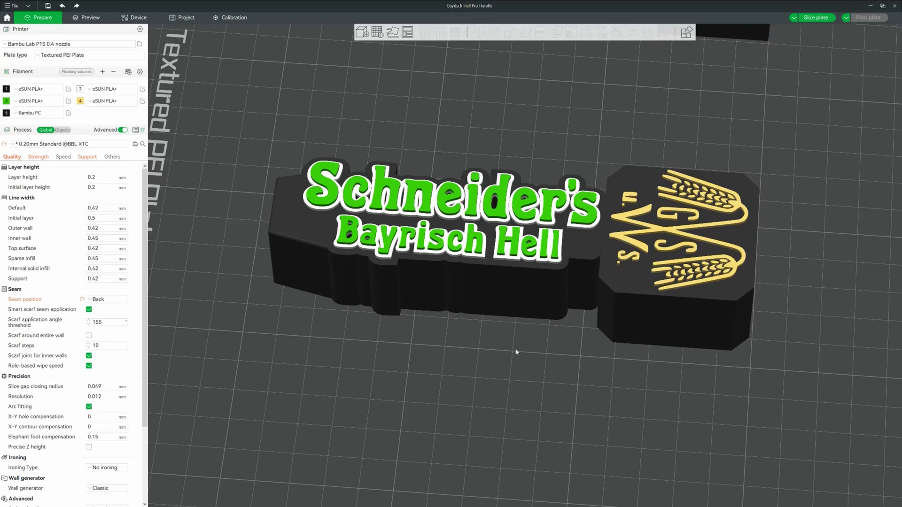
pyautogui.moveTo(516, 352); pyautogui.dragTo(485, 338)
pyautogui.scroll(2, 486, 339)
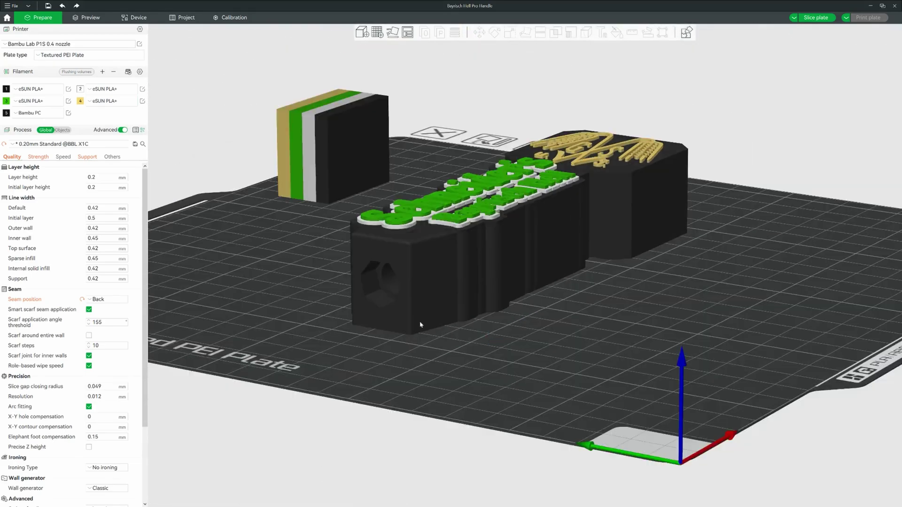
pyautogui.moveTo(420, 324); pyautogui.dragTo(486, 354)
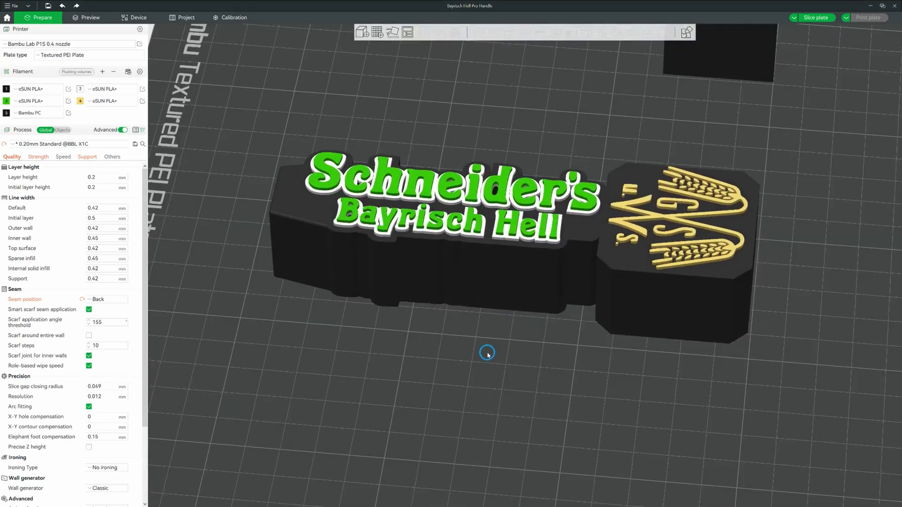
# - Review the strength settings and the tree support settings of the print process
pyautogui.click(40, 158)
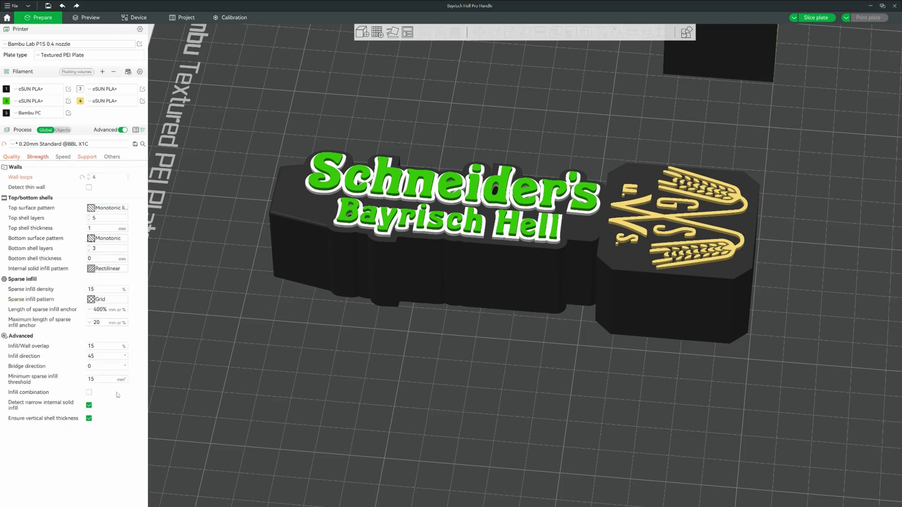
pyautogui.click(87, 158)
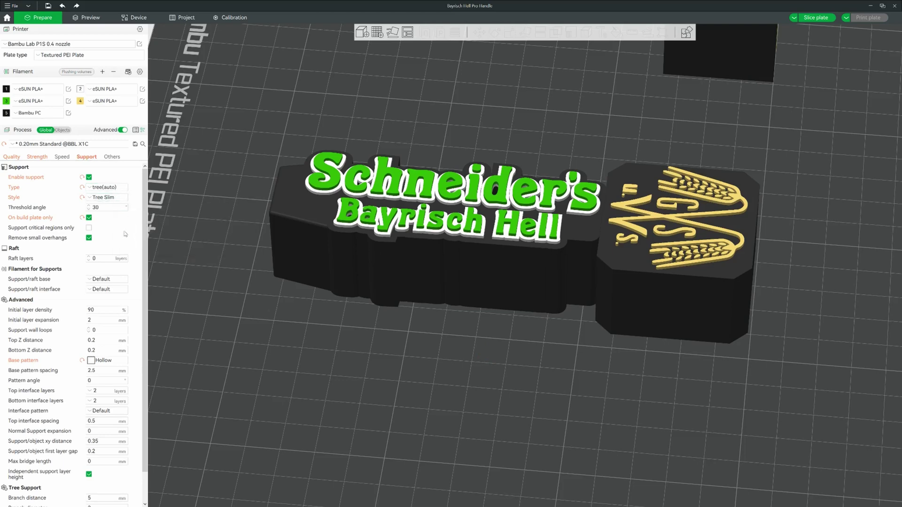
pyautogui.scroll(-1, 123, 329)
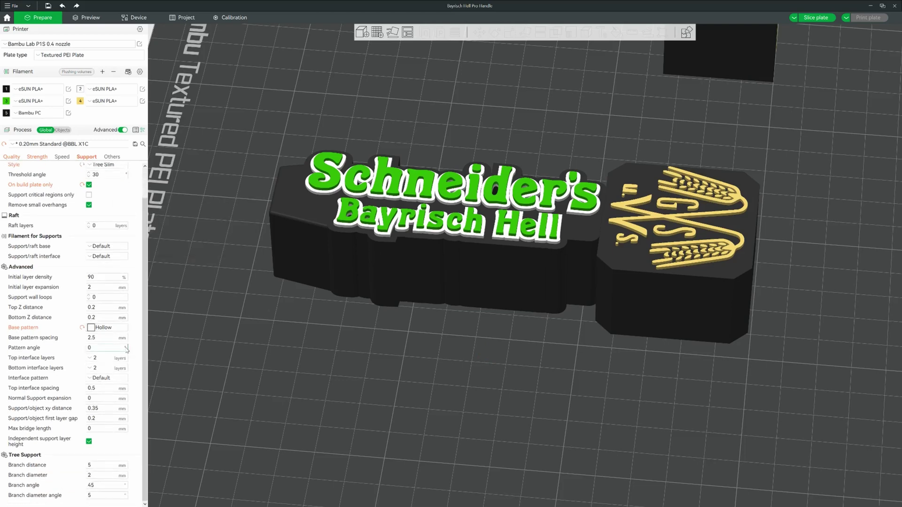
# - Slice the plate, inspect the sliced handle, and send the Bayrisch Hell Pro Handle job to the printer
pyautogui.click(816, 19)
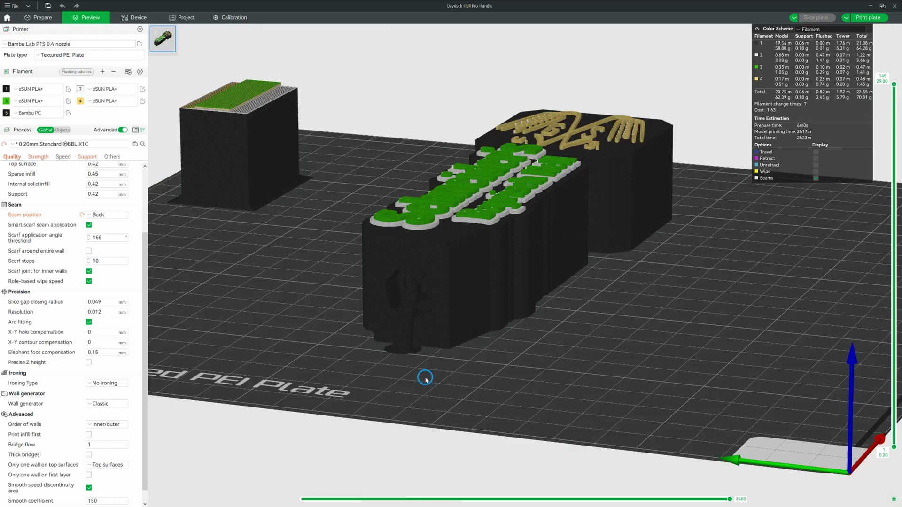
pyautogui.moveTo(426, 378); pyautogui.dragTo(344, 382)
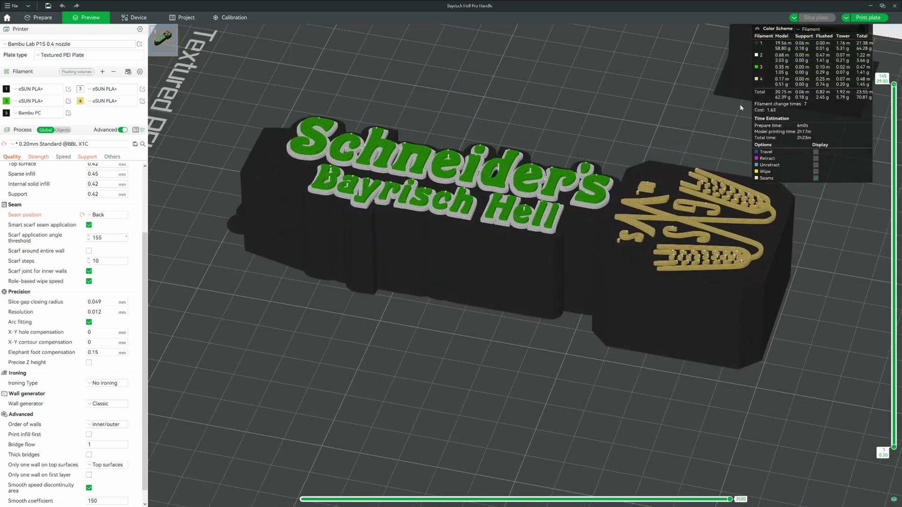
pyautogui.click(862, 19)
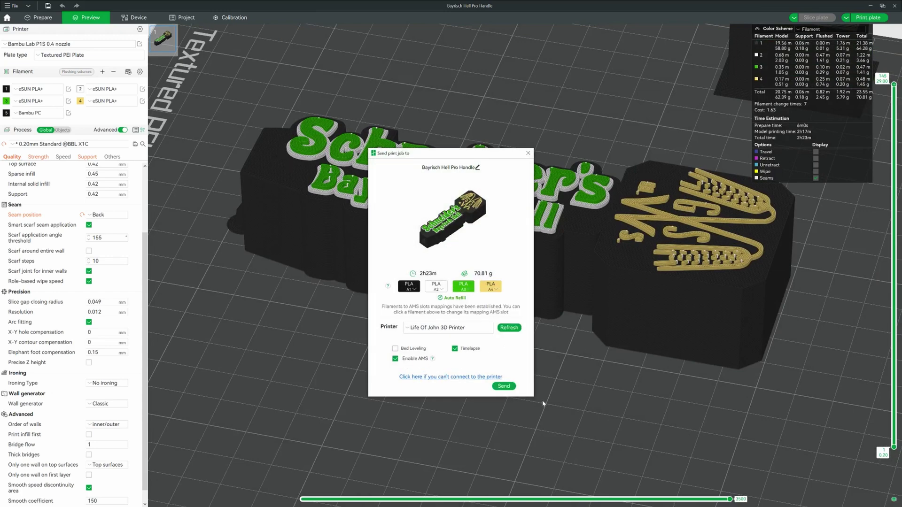
pyautogui.click(504, 387)
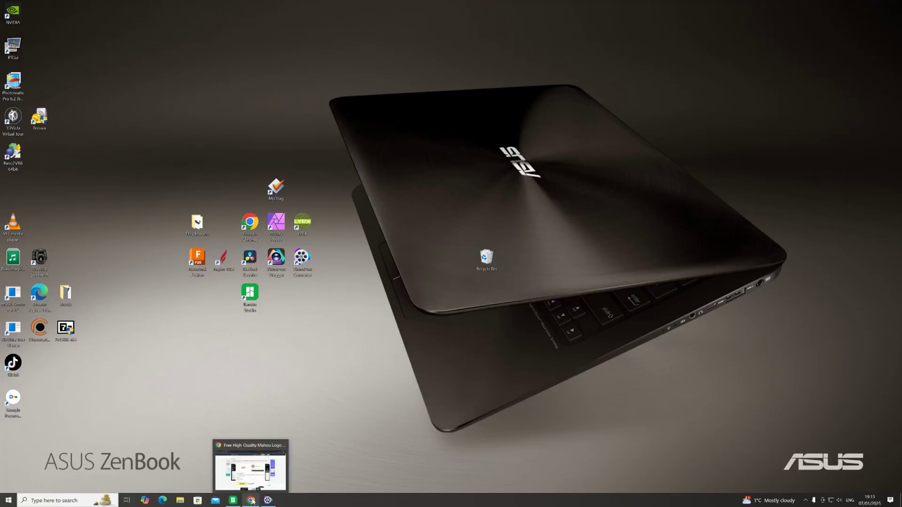
# - Switch to Chrome, look through the "mahou beer" image results and open the Seek Vectors page of the Mahou logo
pyautogui.click(252, 502)
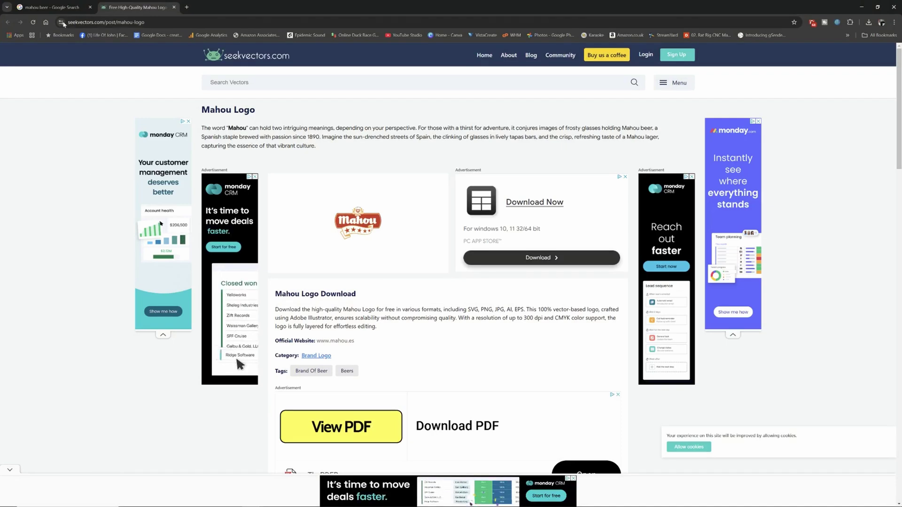
pyautogui.click(61, 9)
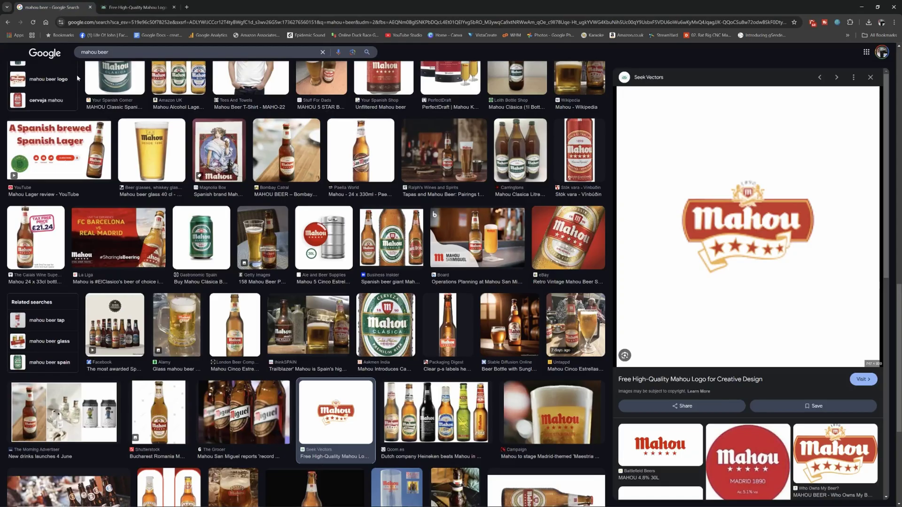
pyautogui.scroll(8, 282, 275)
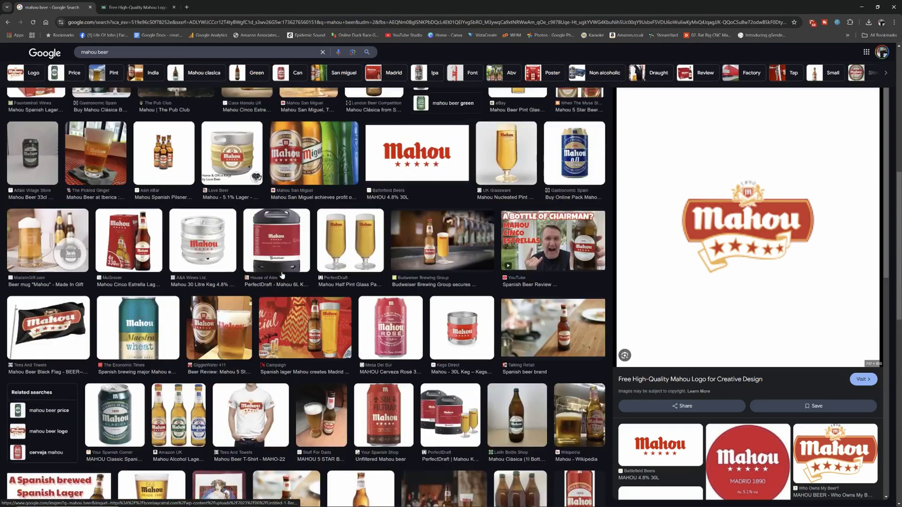
pyautogui.scroll(7, 282, 276)
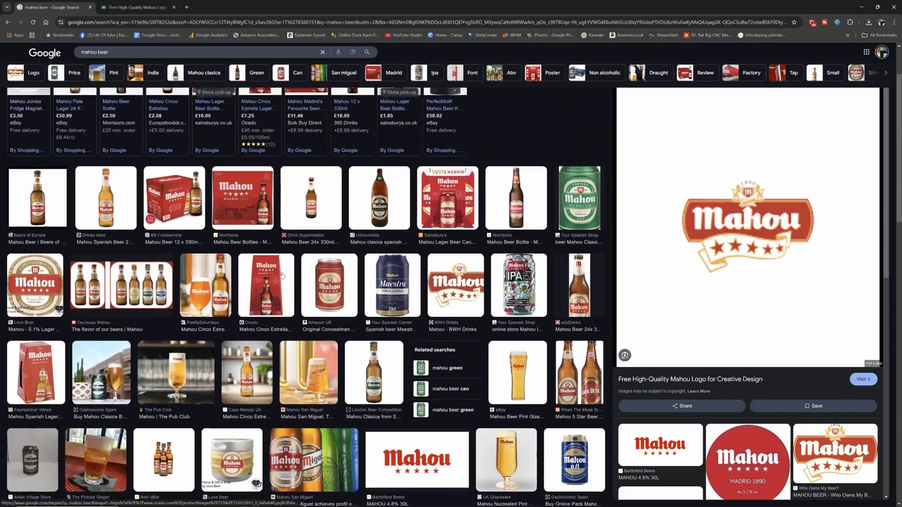
pyautogui.scroll(2, 282, 275)
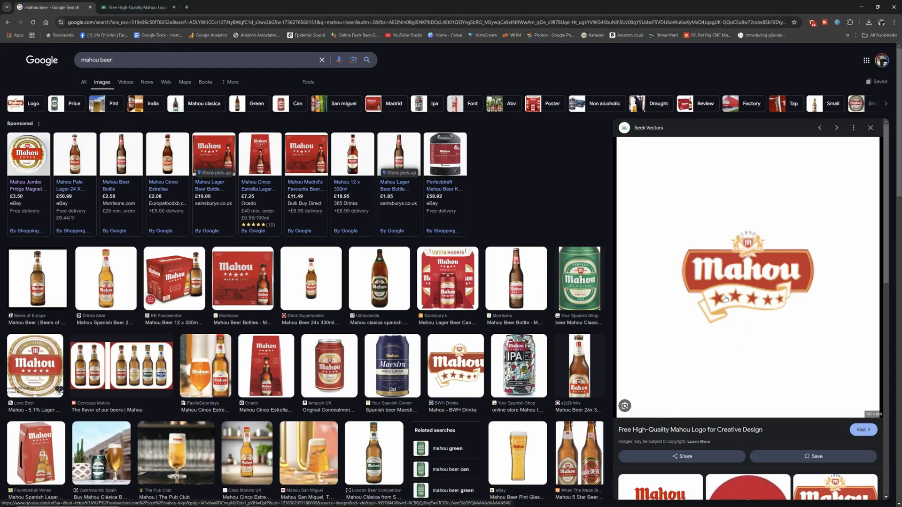
pyautogui.click(862, 430)
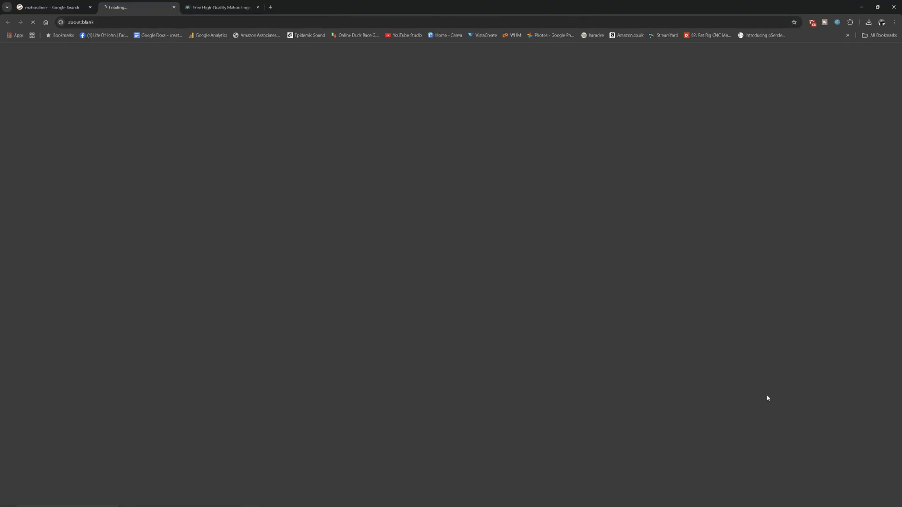
# - Examine the download formats offered on the Mahou logo page and minimise the browser
pyautogui.scroll(-2, 198, 263)
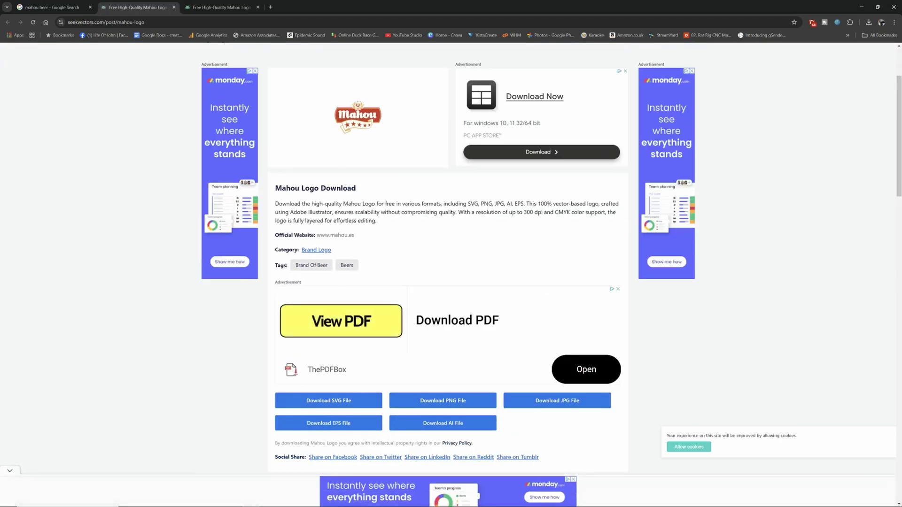
pyautogui.scroll(-2, 380, 360)
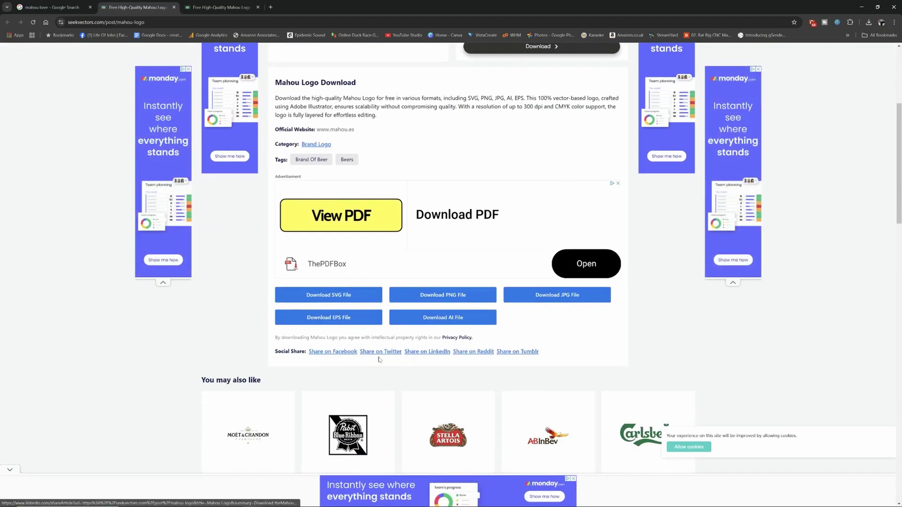
pyautogui.scroll(2, 380, 359)
pyautogui.scroll(1, 116, 255)
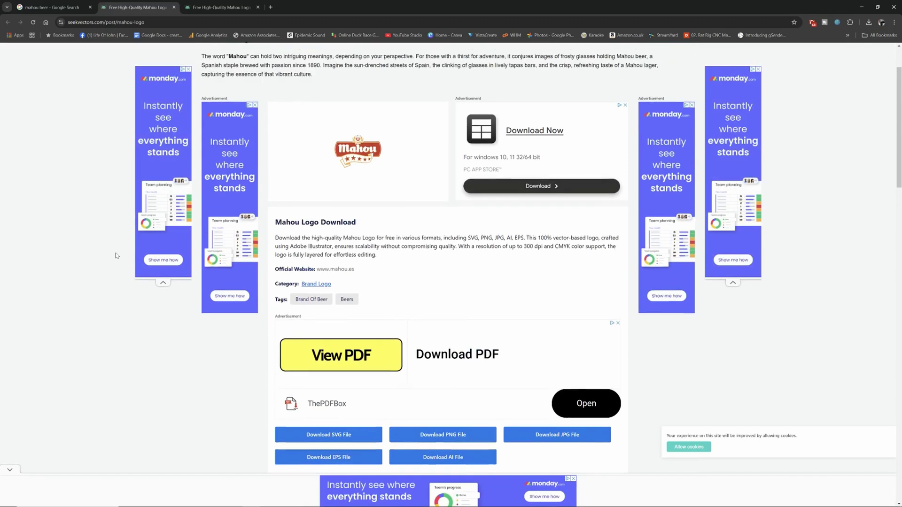
pyautogui.scroll(-2, 372, 297)
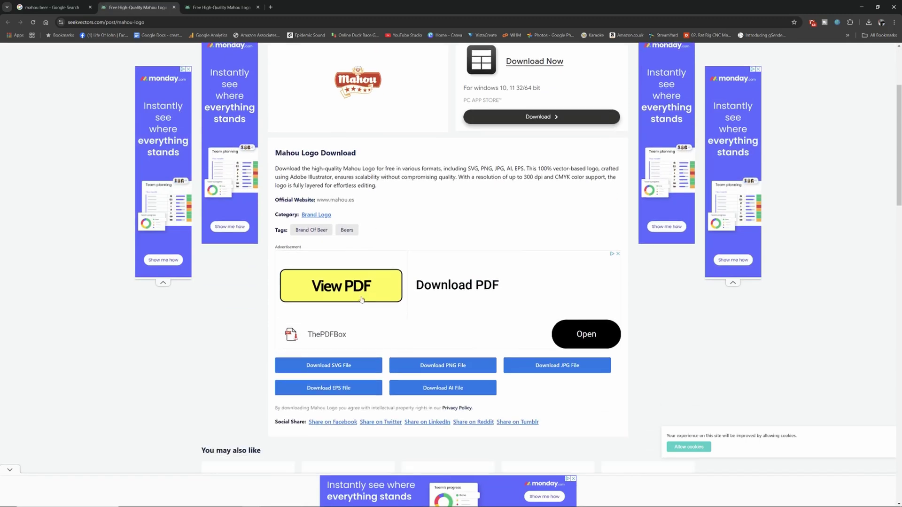
pyautogui.scroll(-2, 386, 322)
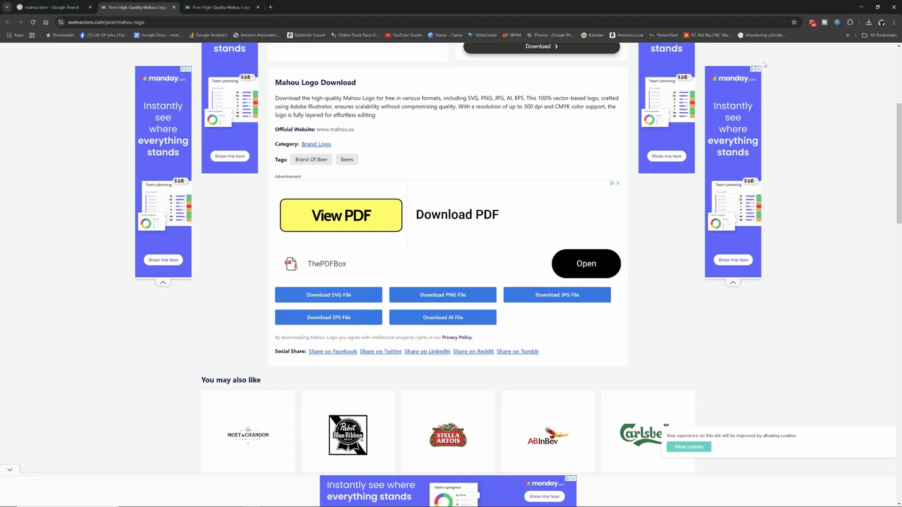
pyautogui.click(862, 7)
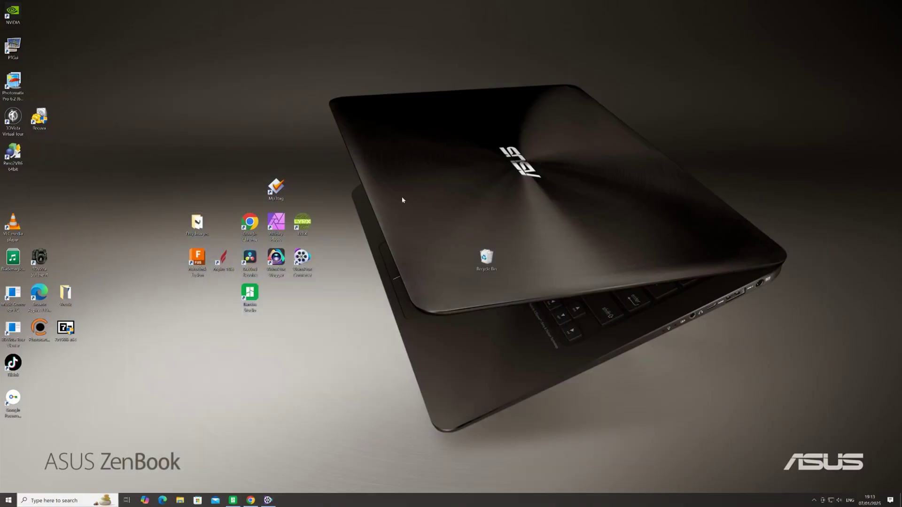
# - Launch Autodesk Fusion and insert the Mahou Logo SVG file on the horizontal origin plane of the new design
pyautogui.doubleClick(198, 261)
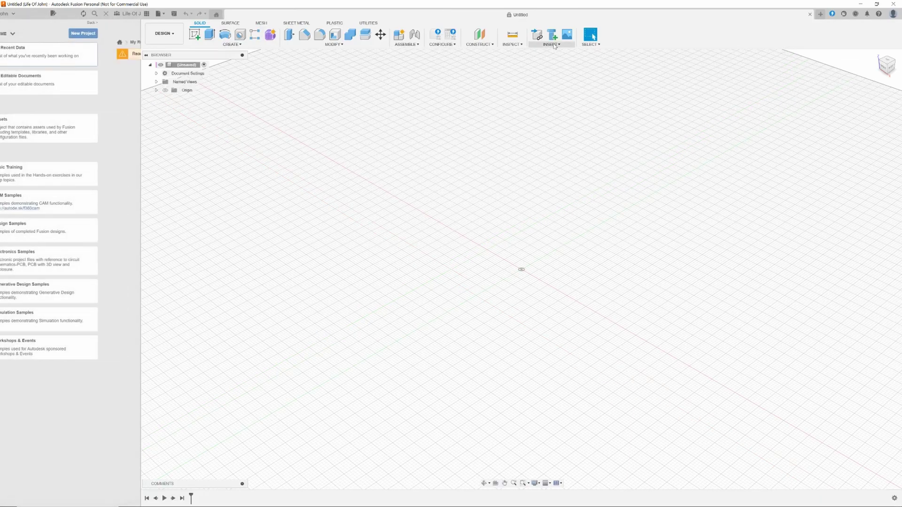
pyautogui.click(554, 45)
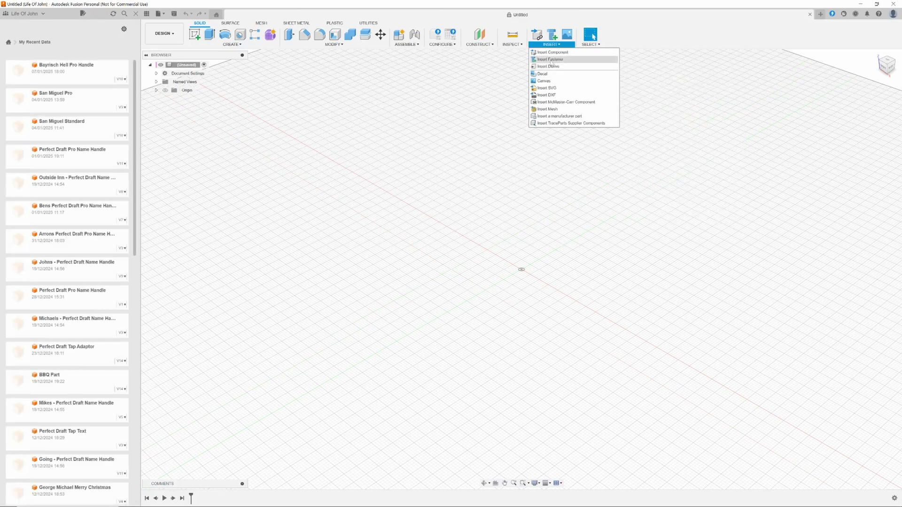
pyautogui.click(551, 89)
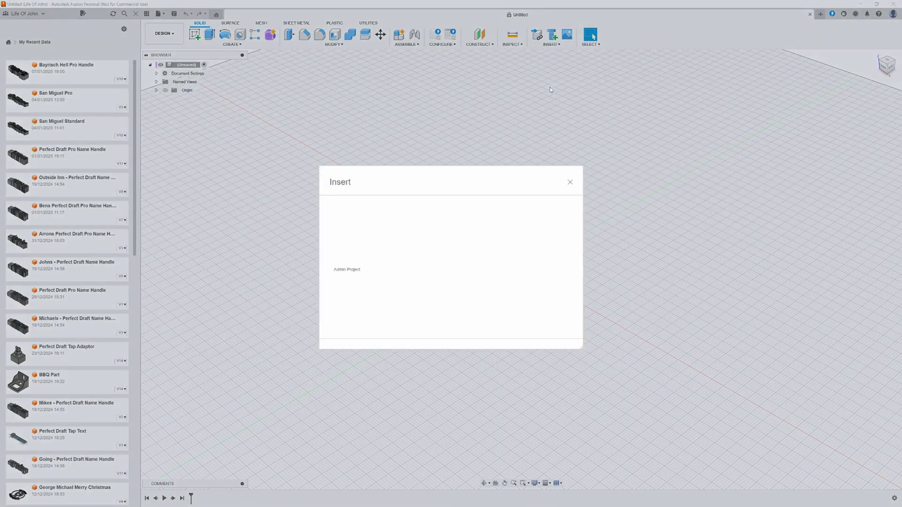
pyautogui.click(353, 329)
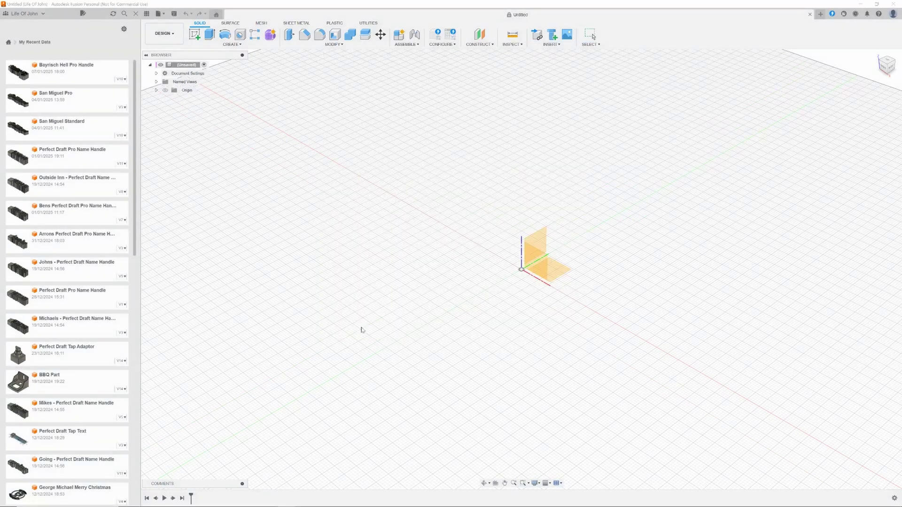
pyautogui.click(167, 60)
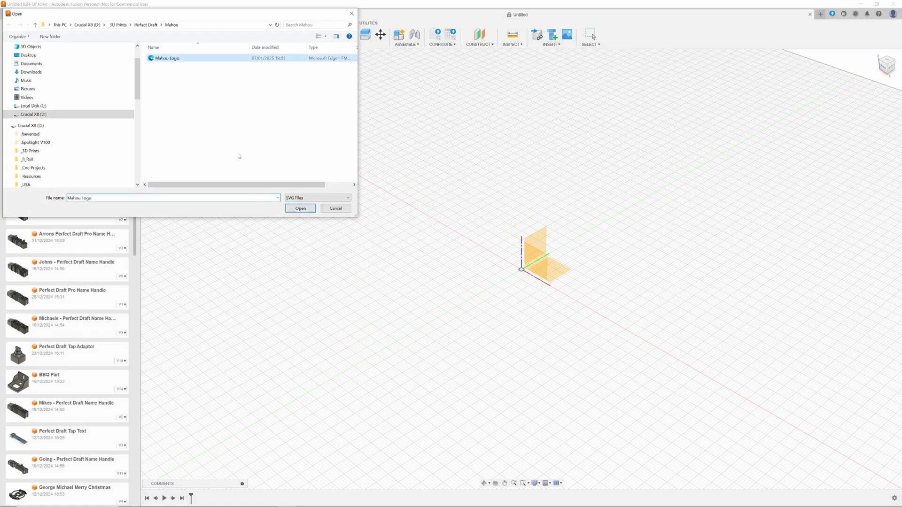
pyautogui.click(300, 209)
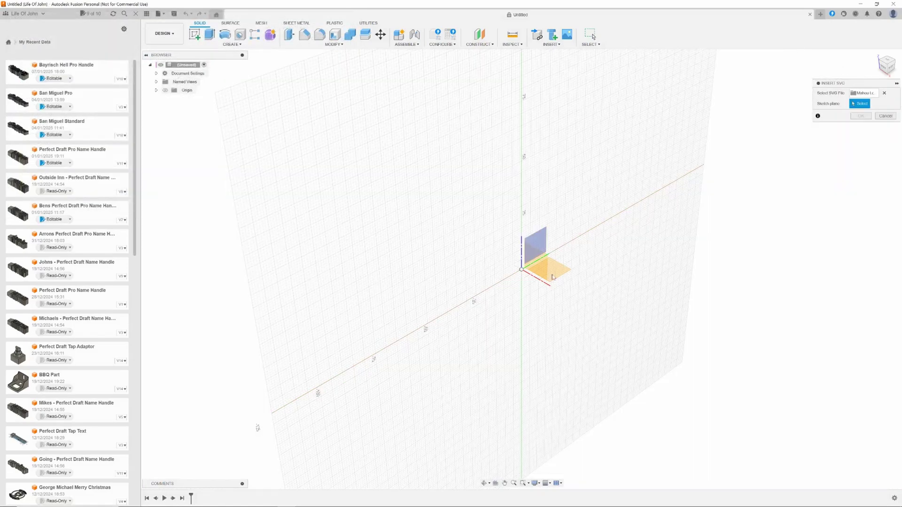
pyautogui.click(560, 274)
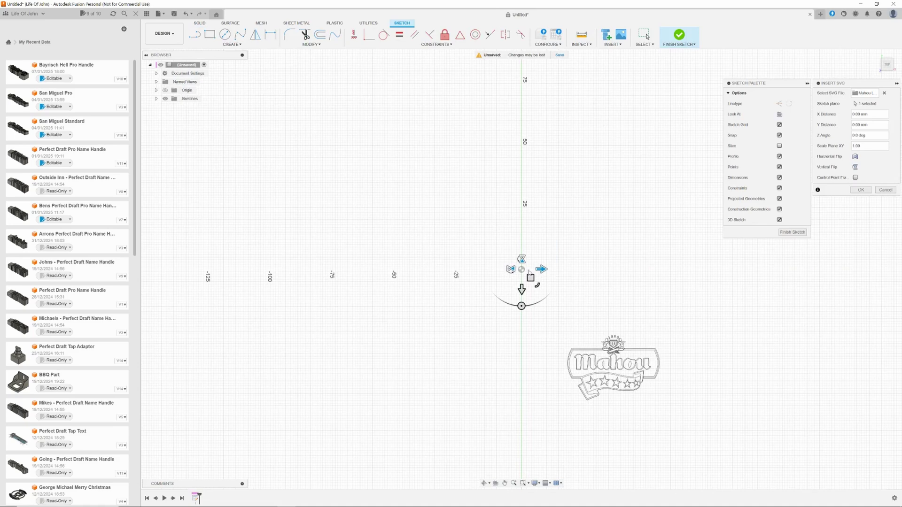
# - Position the inserted Mahou logo over the origin, rotate it a quarter turn clockwise and accept the SVG insertion
pyautogui.moveTo(541, 269); pyautogui.dragTo(449, 206)
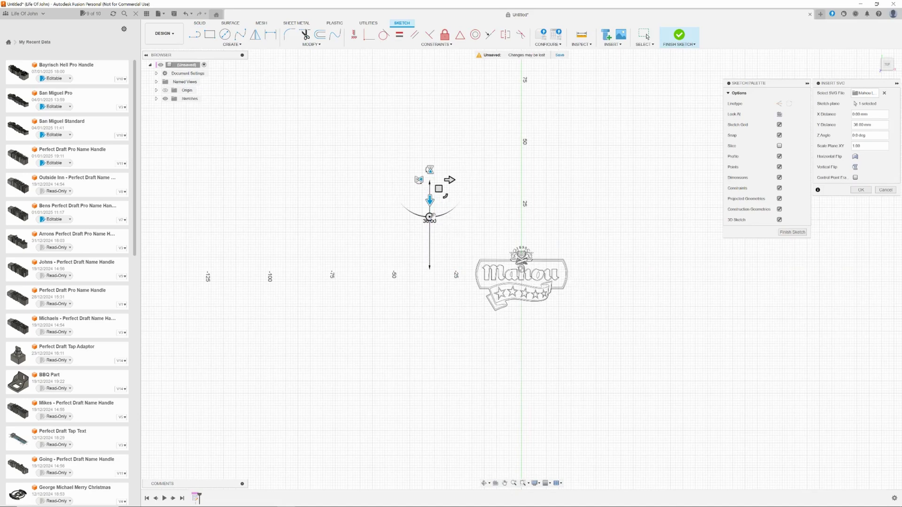
pyautogui.moveTo(428, 216); pyautogui.dragTo(611, 197)
pyautogui.scroll(3, 574, 280)
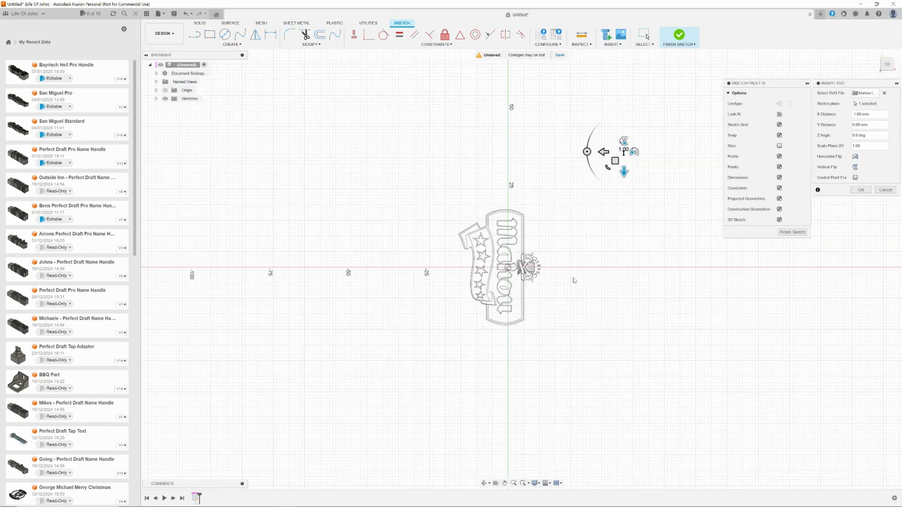
pyautogui.scroll(2, 573, 280)
pyautogui.scroll(1, 575, 281)
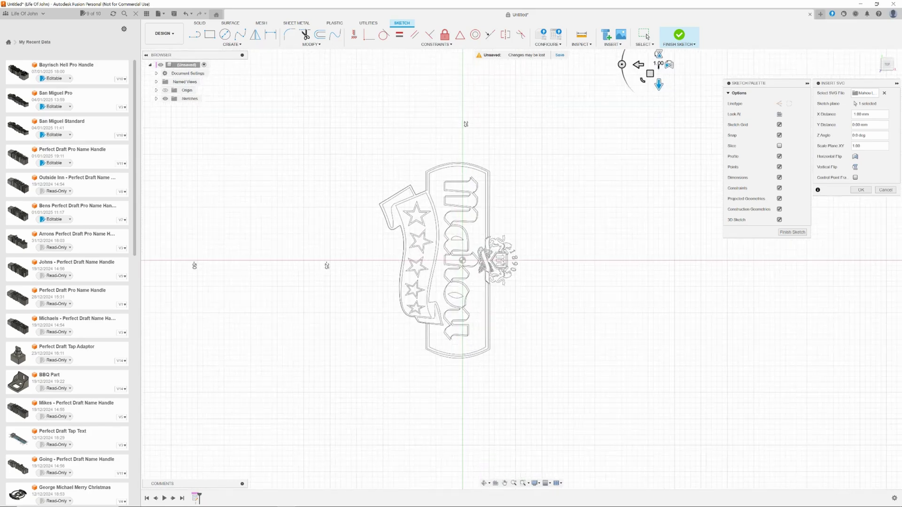
pyautogui.scroll(-2, 557, 289)
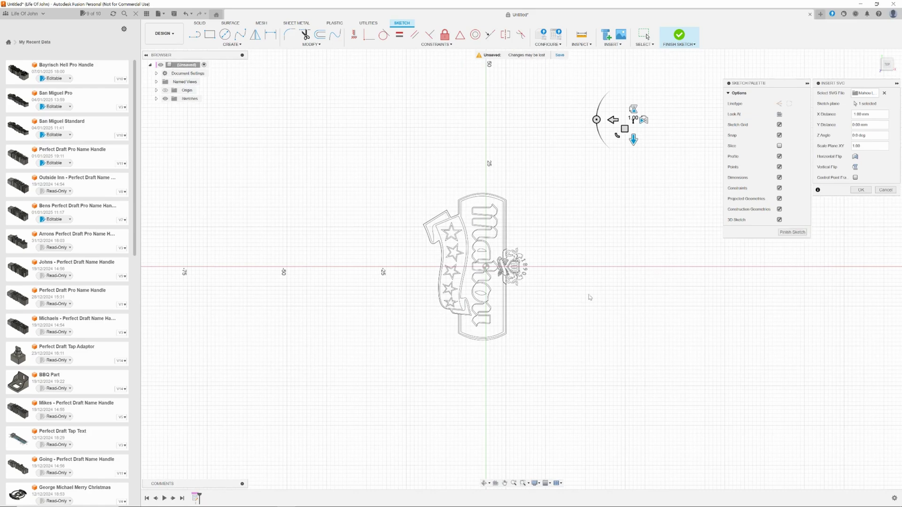
pyautogui.click(861, 190)
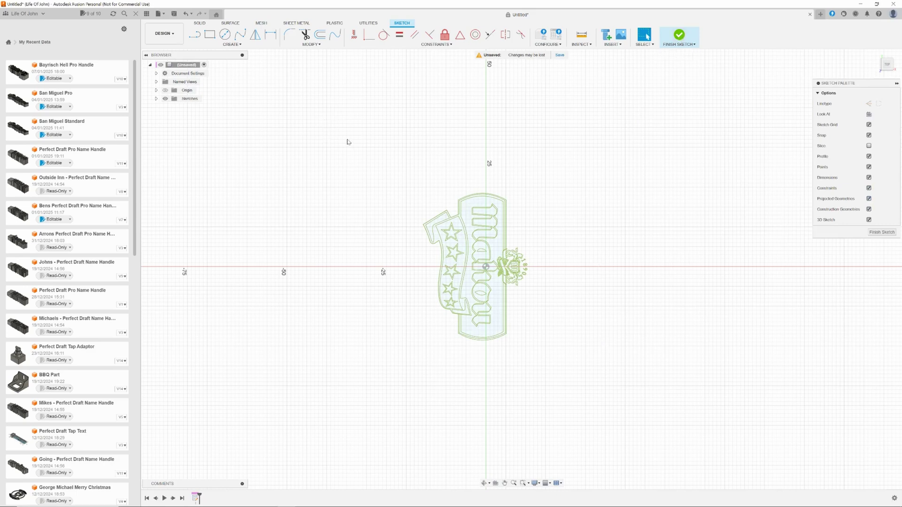
# - Start an Extrude and select the four profiles of the lion on the lower side of the crest
pyautogui.press('e')
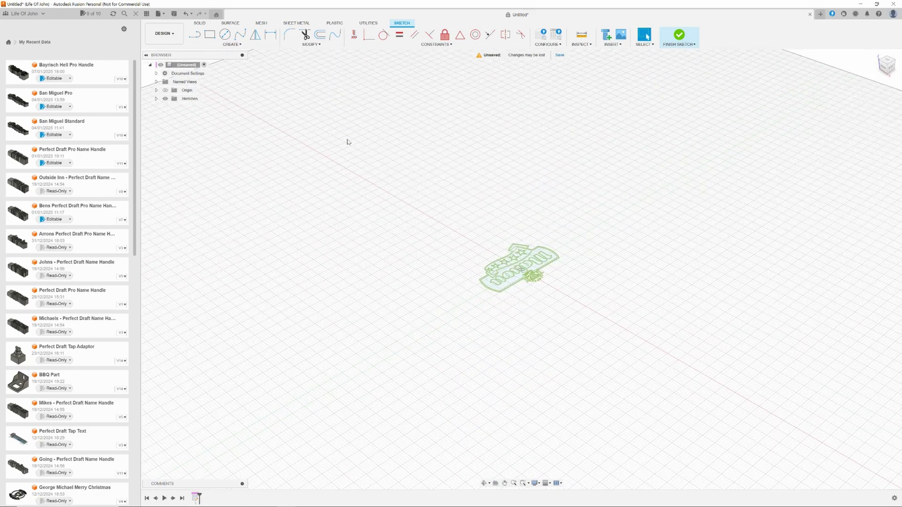
pyautogui.scroll(3, 448, 309)
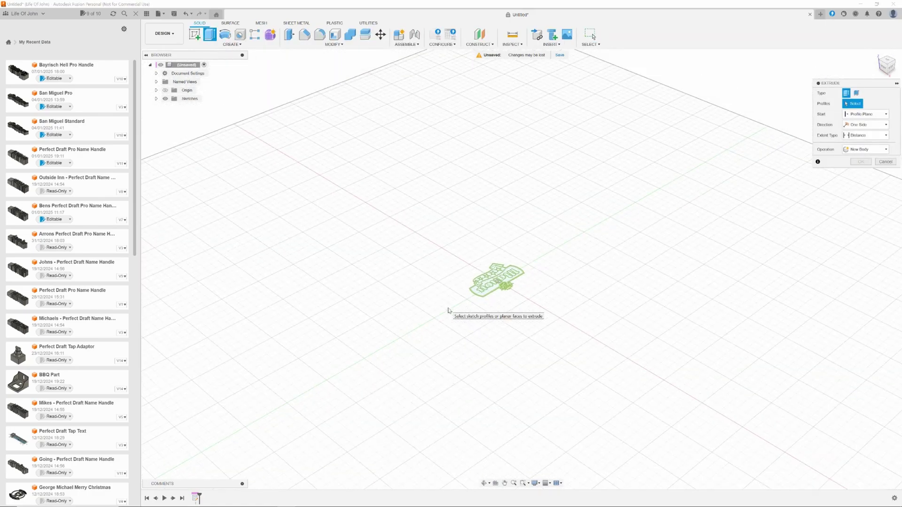
pyautogui.scroll(5, 410, 322)
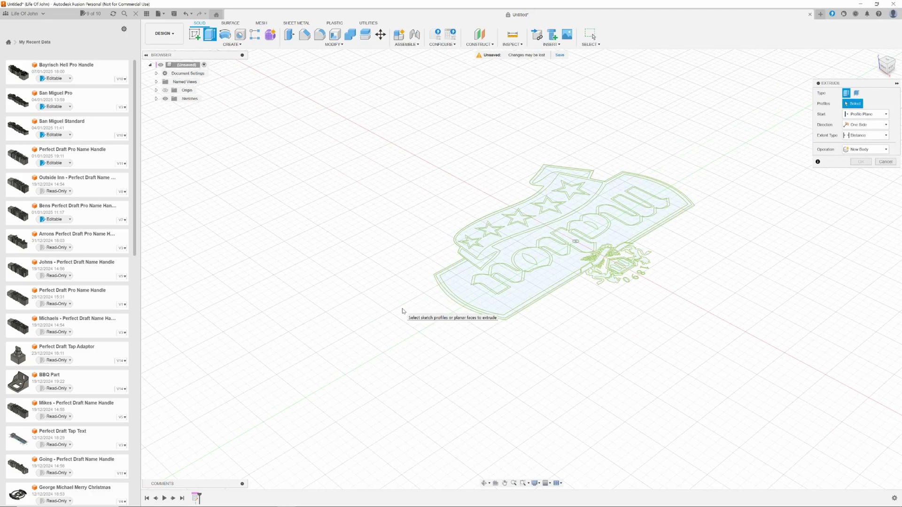
pyautogui.scroll(2, 404, 310)
pyautogui.keyDown('shift'); pyautogui.moveTo(404, 314); pyautogui.dragTo(432, 330, button='middle'); pyautogui.keyUp('shift')
pyautogui.moveTo(634, 367)
pyautogui.keyDown('shift'); pyautogui.mouseDown(button='middle')
pyautogui.moveTo(516, 346)
pyautogui.moveTo(542, 358)
pyautogui.mouseUp(button='middle'); pyautogui.keyUp('shift')
pyautogui.scroll(2, 542, 358)
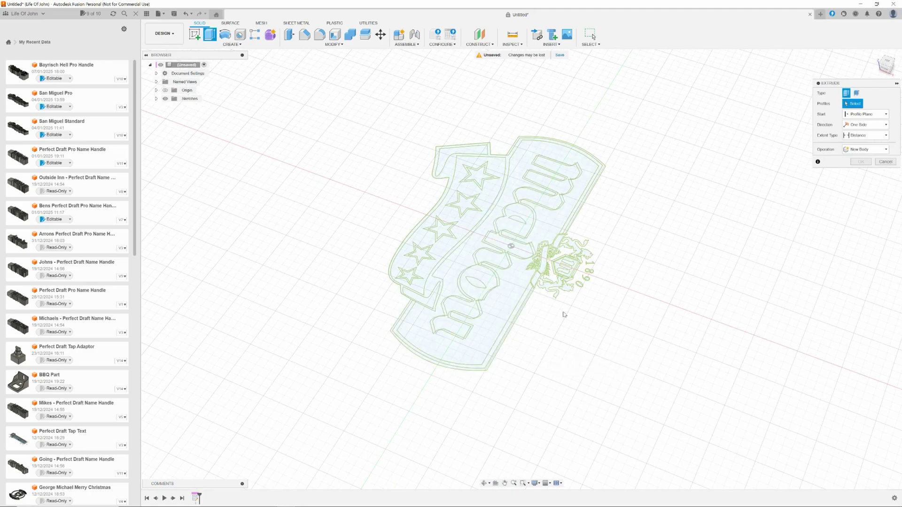
pyautogui.scroll(3, 565, 314)
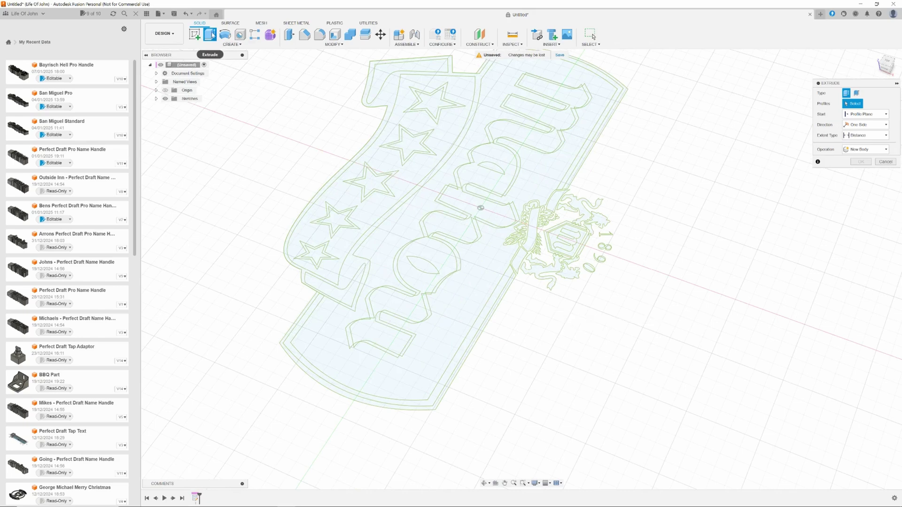
pyautogui.scroll(2, 648, 291)
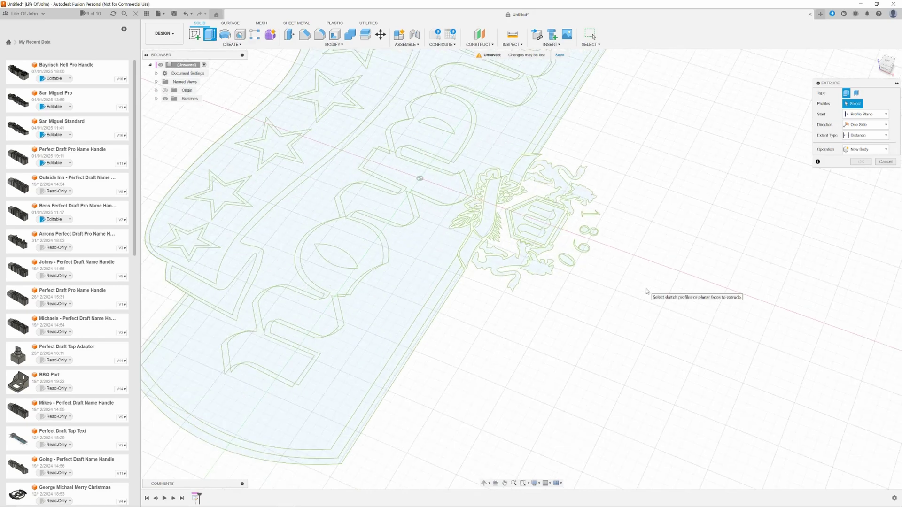
pyautogui.scroll(2, 577, 290)
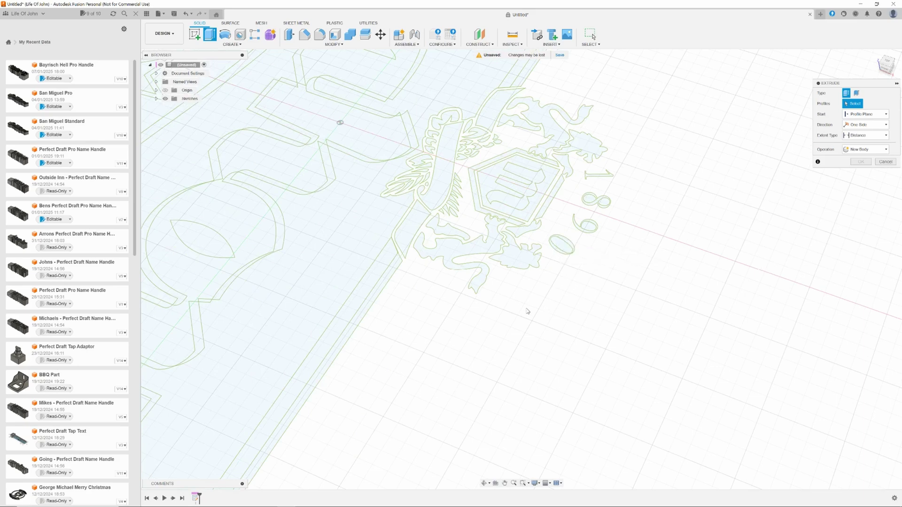
pyautogui.click(445, 240)
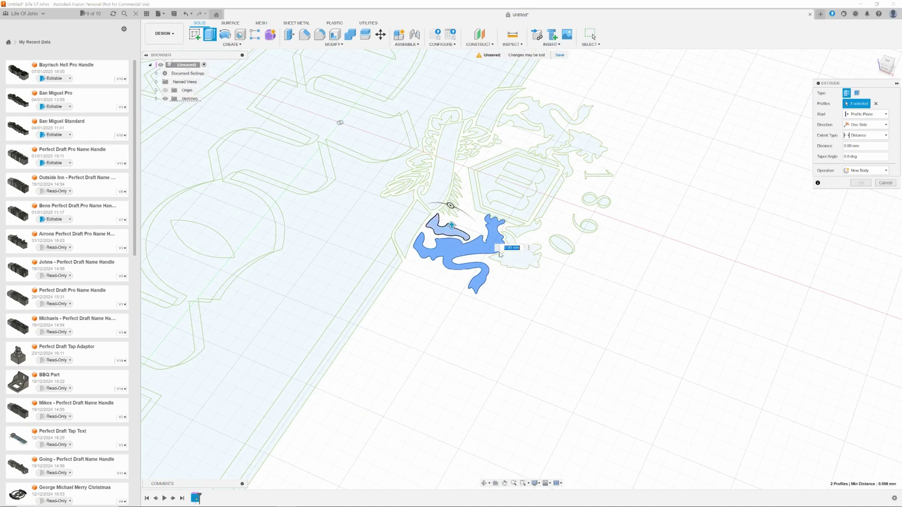
pyautogui.click(504, 253)
pyautogui.click(517, 236)
pyautogui.click(531, 226)
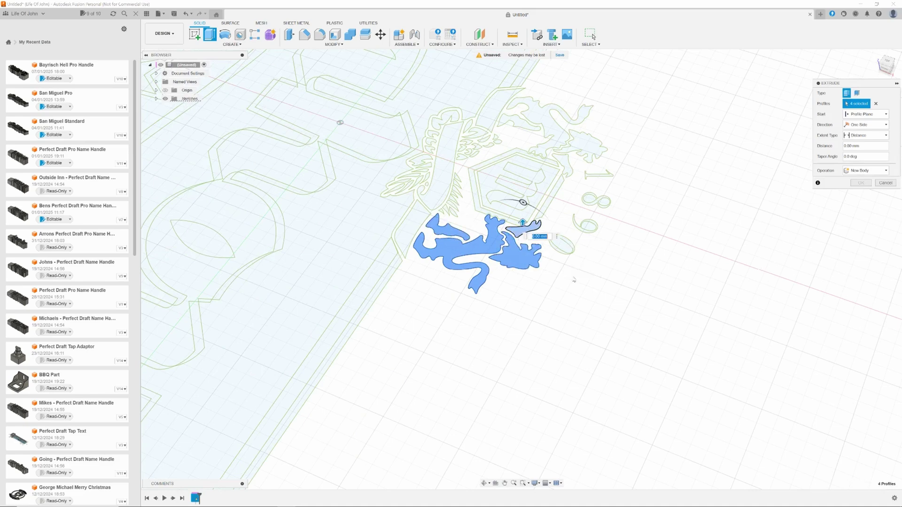
# - Add the 1890 digits and all parts of the opposite lion to the extrusion profiles
pyautogui.click(561, 253)
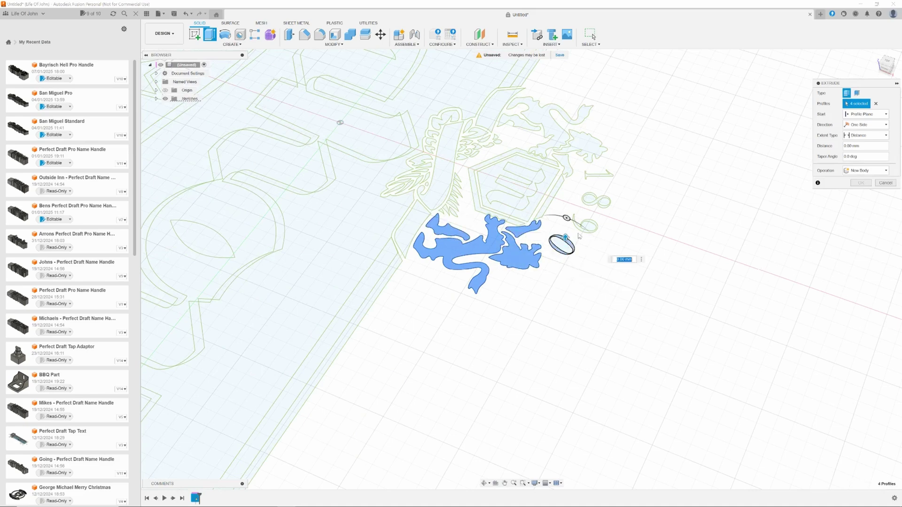
pyautogui.click(581, 226)
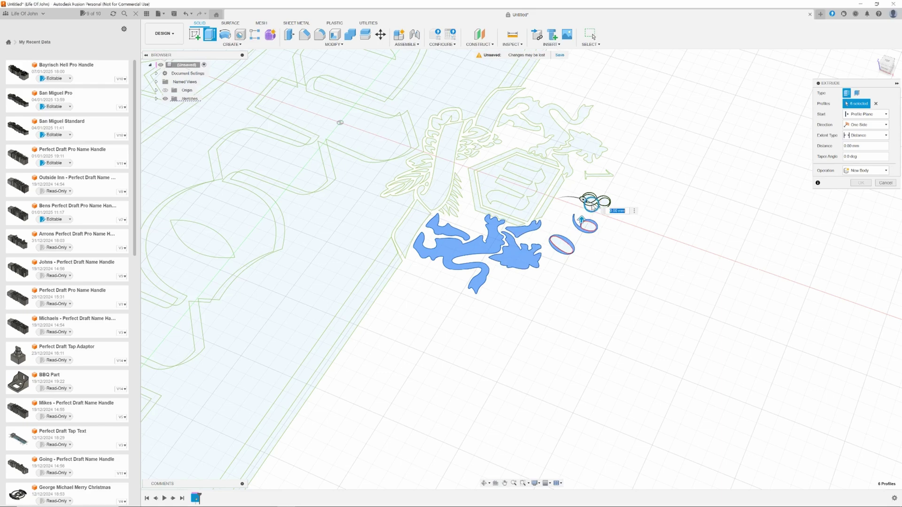
pyautogui.click(593, 201)
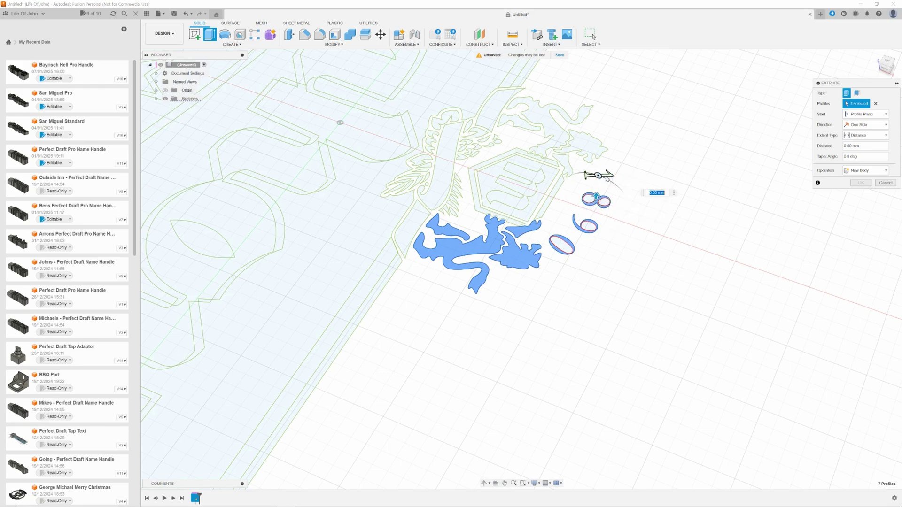
pyautogui.click(574, 142)
pyautogui.click(554, 131)
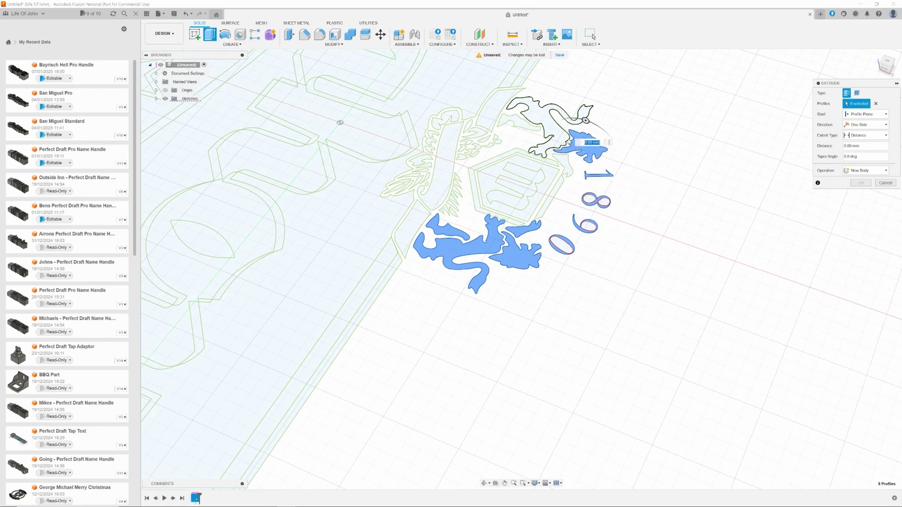
pyautogui.click(526, 125)
pyautogui.click(563, 158)
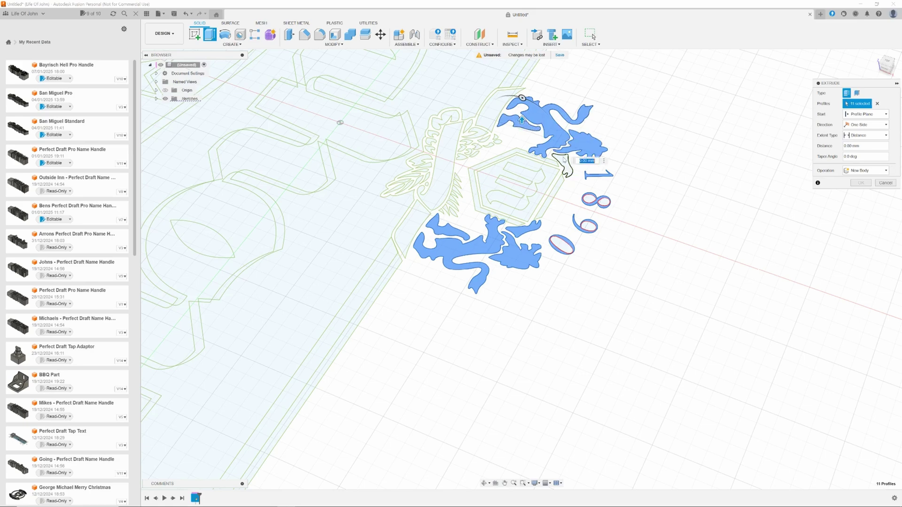
pyautogui.click(567, 165)
# - Add the crest's shield border and the inner letter m, and extrude all selected profiles 30 mm as new bodies
pyautogui.click(549, 162)
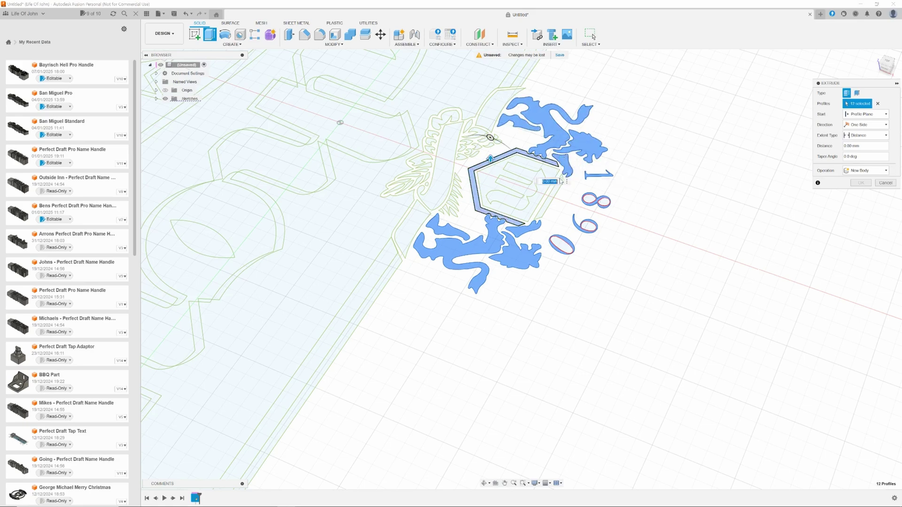
pyautogui.click(552, 189)
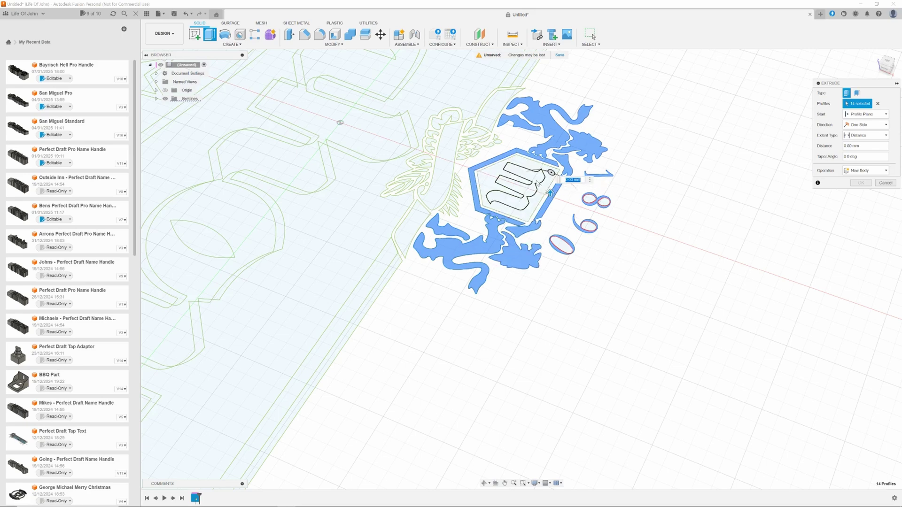
pyautogui.click(536, 181)
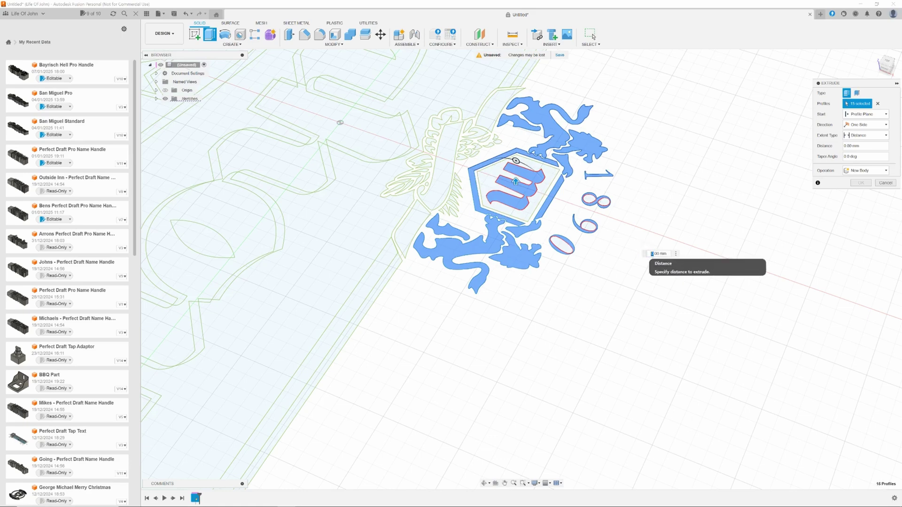
pyautogui.write('30')
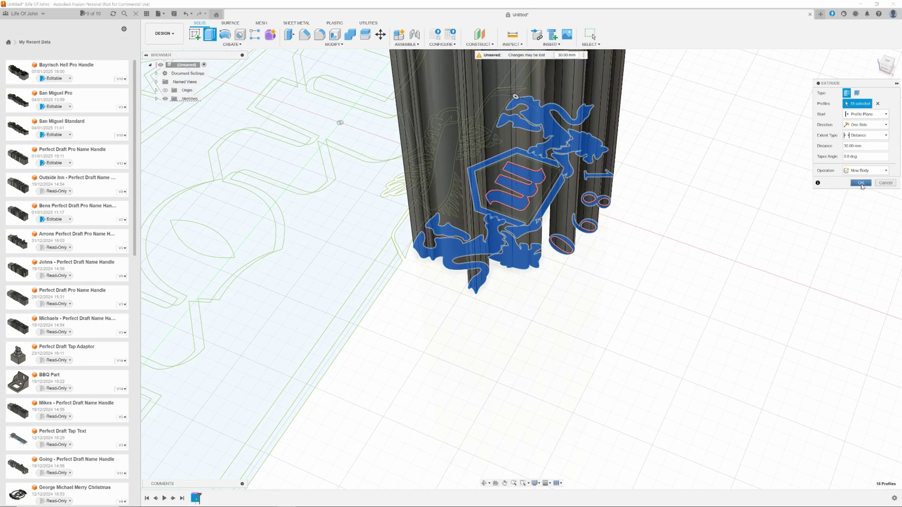
pyautogui.press('Return')
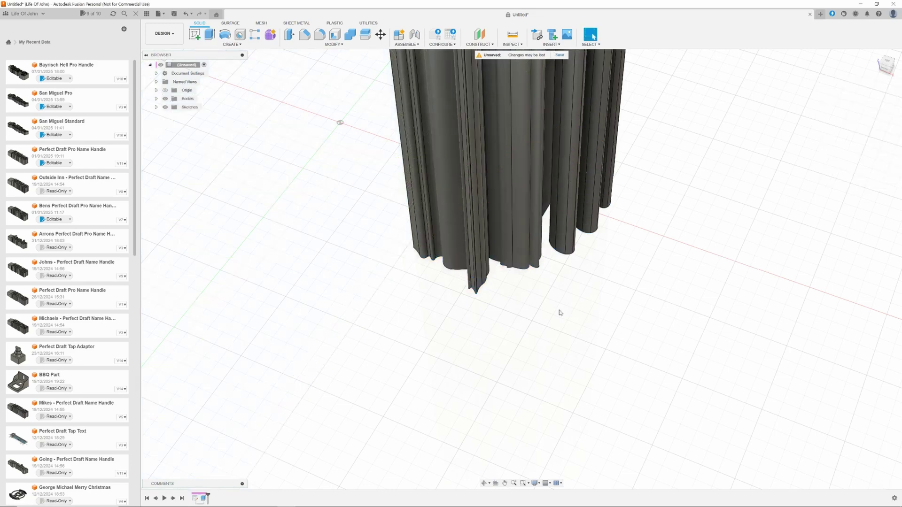
# - Measure the overall distance between the tail tips of the two lions on the extruded crest, viewed from above
pyautogui.scroll(-8, 544, 328)
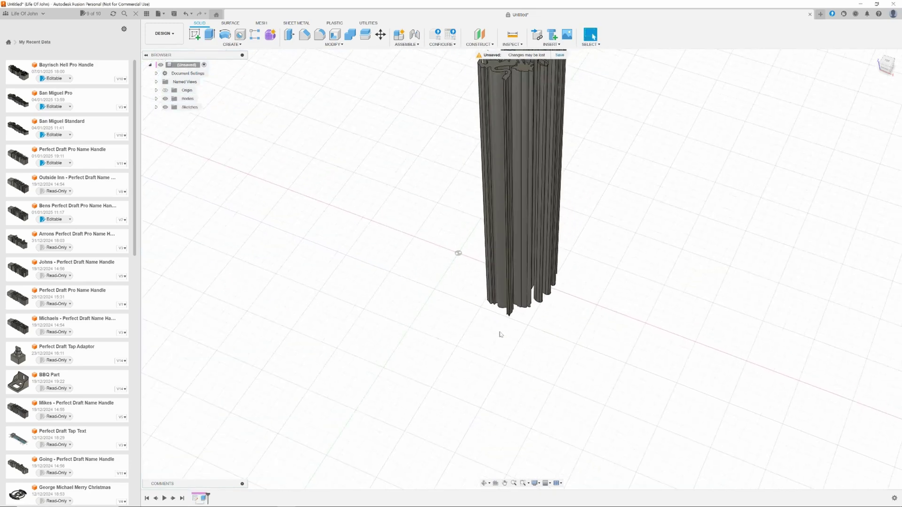
pyautogui.keyDown('shift'); pyautogui.moveTo(409, 294); pyautogui.dragTo(433, 289, button='middle'); pyautogui.keyUp('shift')
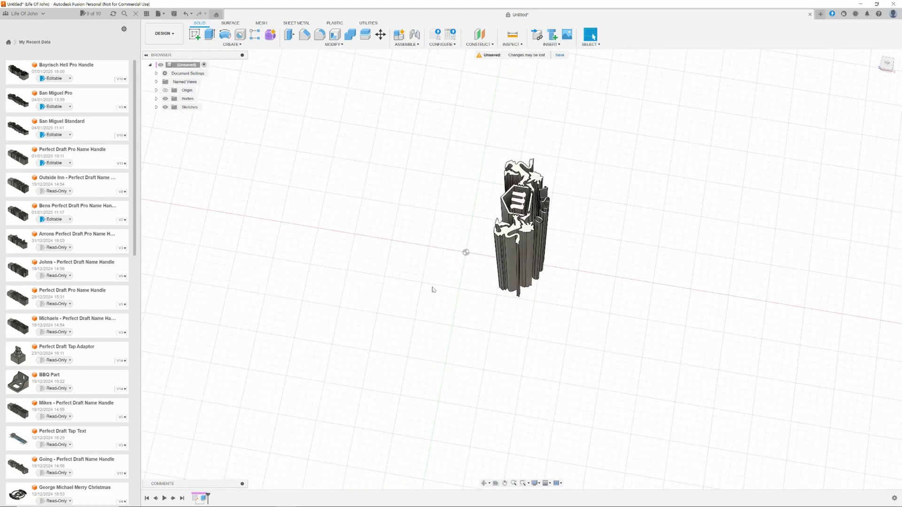
pyautogui.click(886, 61)
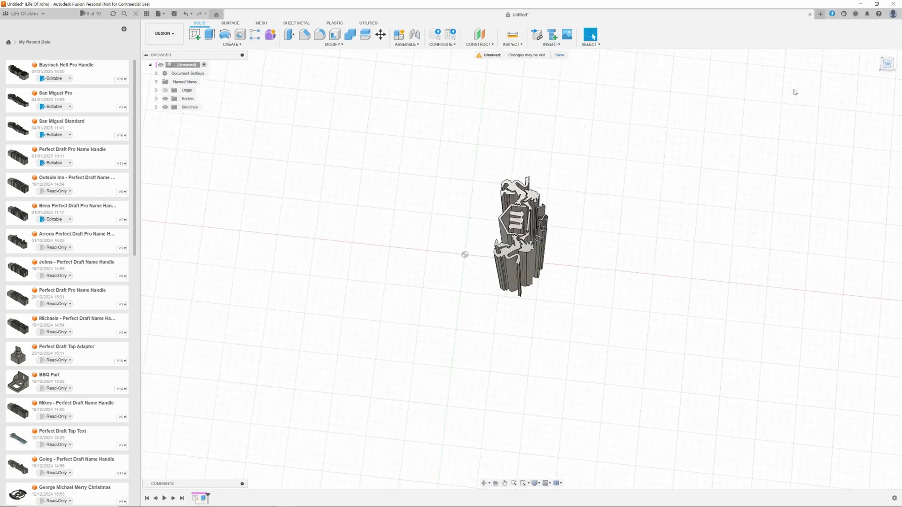
pyautogui.scroll(5, 554, 251)
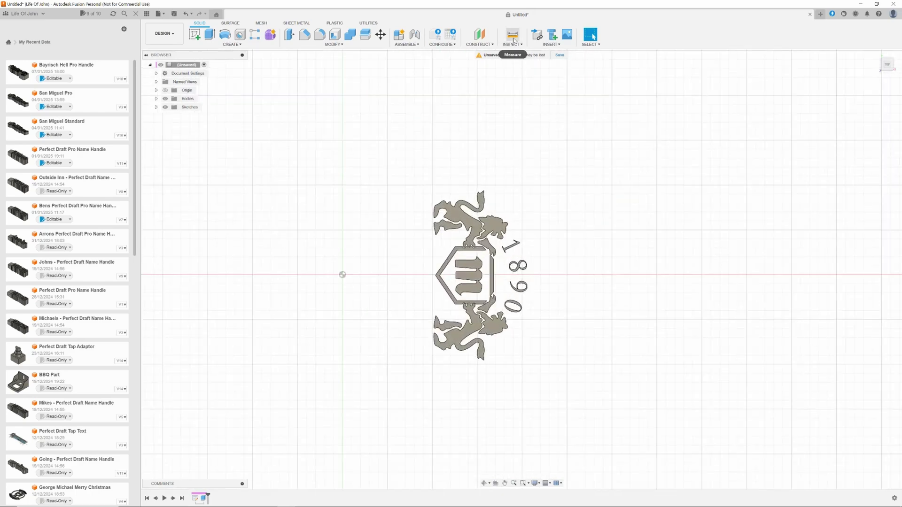
pyautogui.click(512, 36)
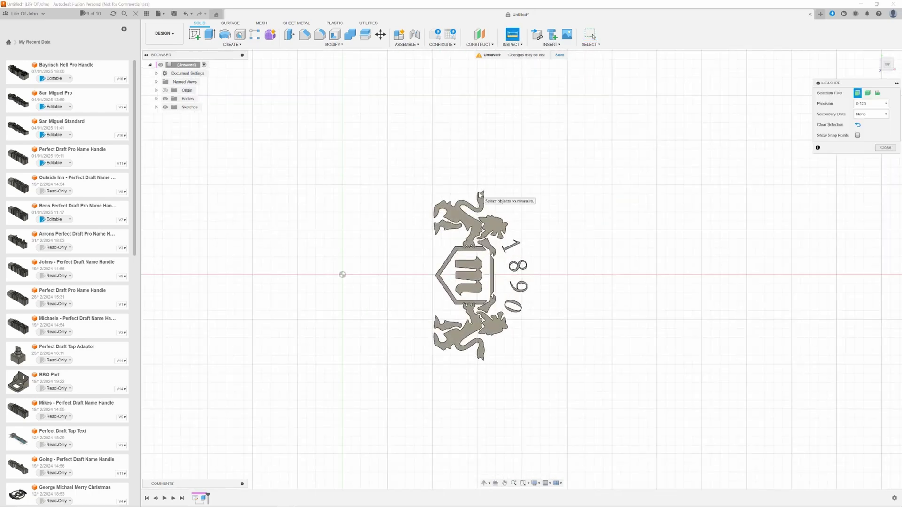
pyautogui.click(481, 195)
pyautogui.click(480, 360)
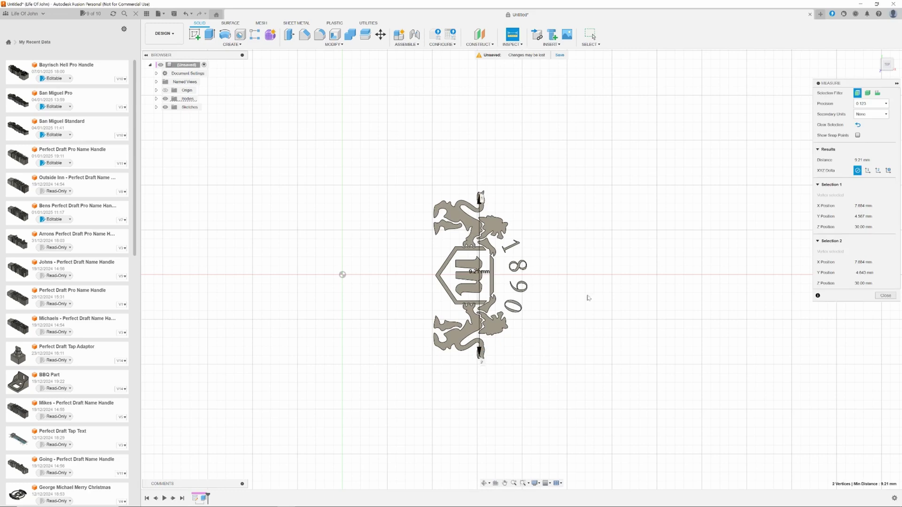
pyautogui.click(886, 296)
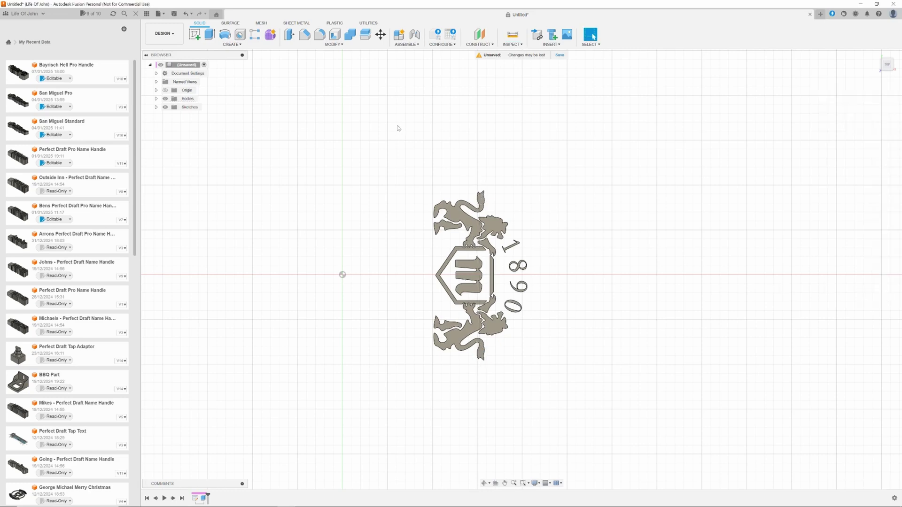
# - Scale all bodies of the extruded crest uniformly by a factor of 2
pyautogui.click(332, 44)
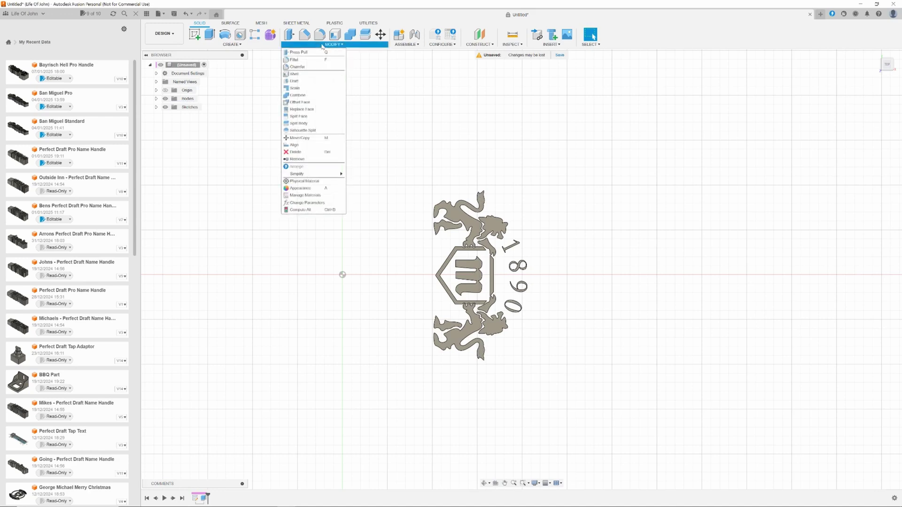
pyautogui.click(301, 89)
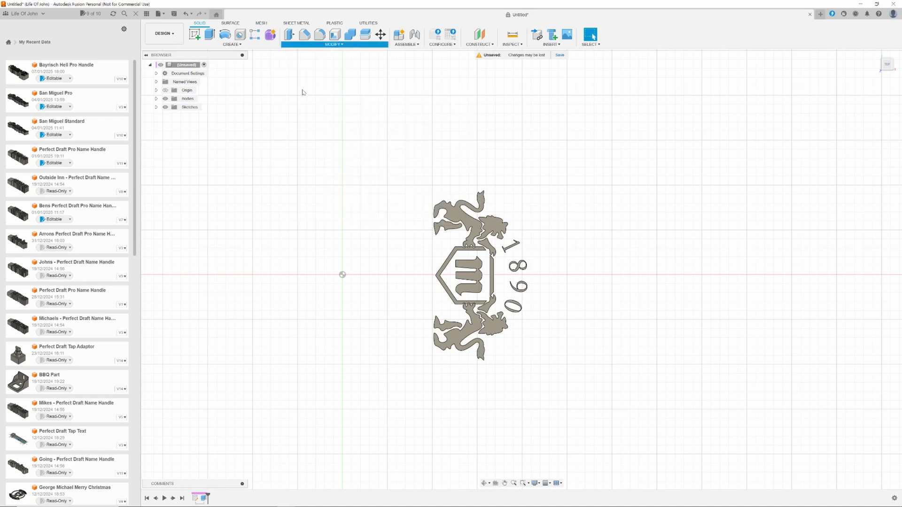
pyautogui.moveTo(407, 174); pyautogui.dragTo(549, 376)
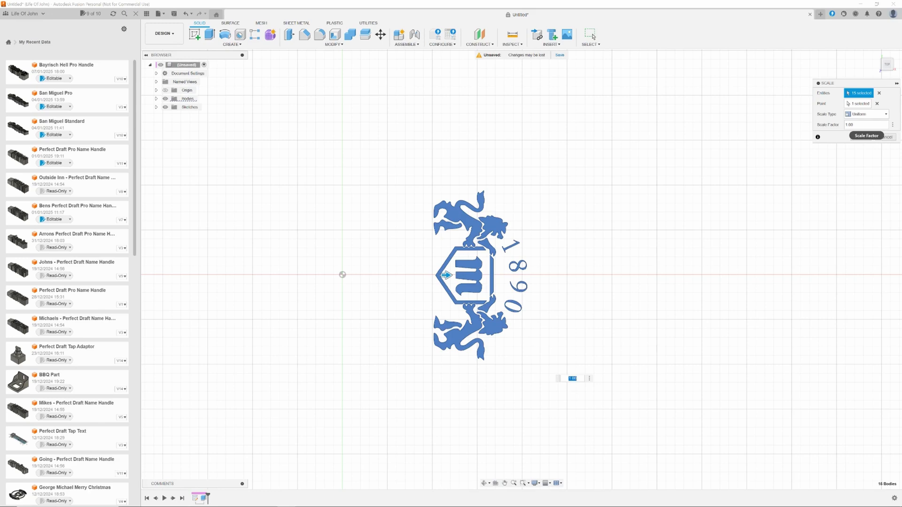
pyautogui.click(850, 124)
pyautogui.write('2')
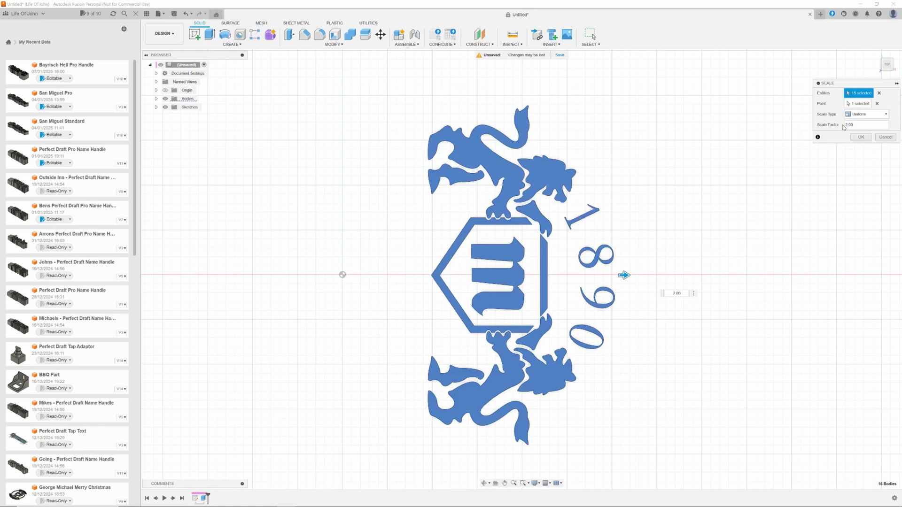
pyautogui.click(860, 138)
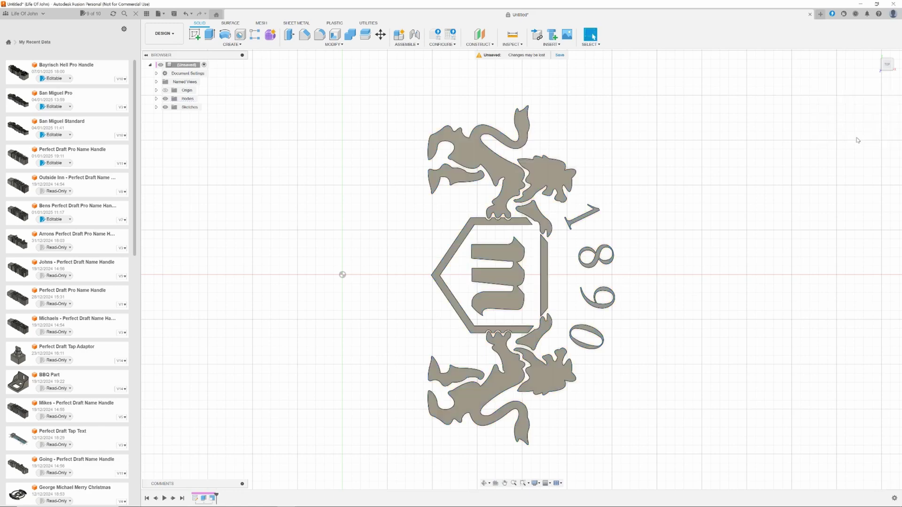
# - Measure the distance between the tail tips of the two lions on the scaled crest
pyautogui.click(513, 35)
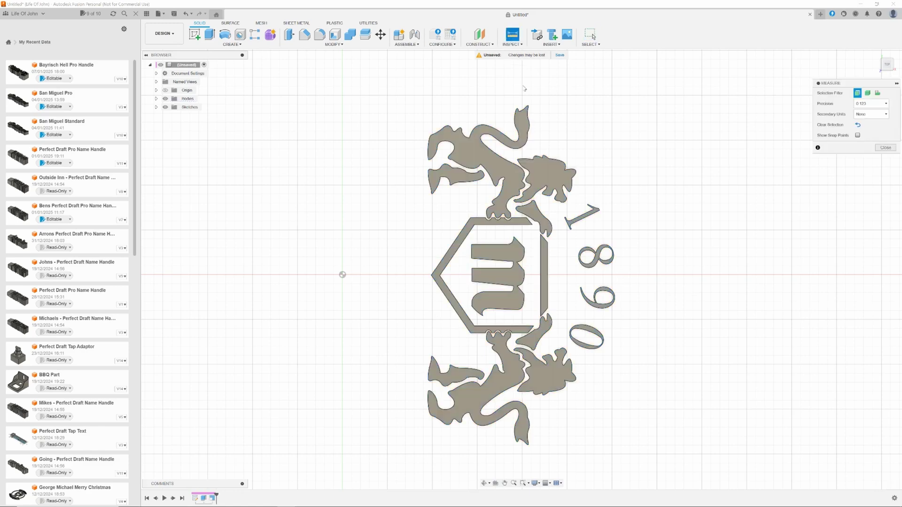
pyautogui.click(529, 109)
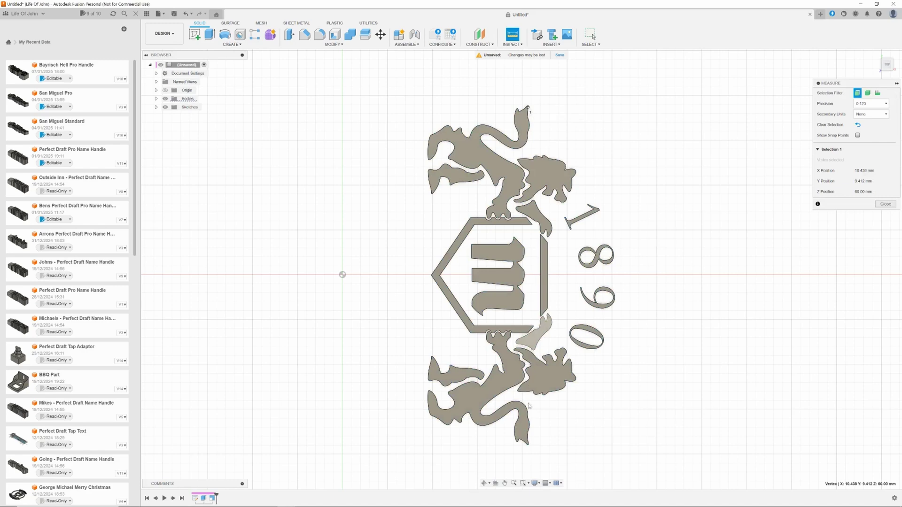
pyautogui.click(526, 442)
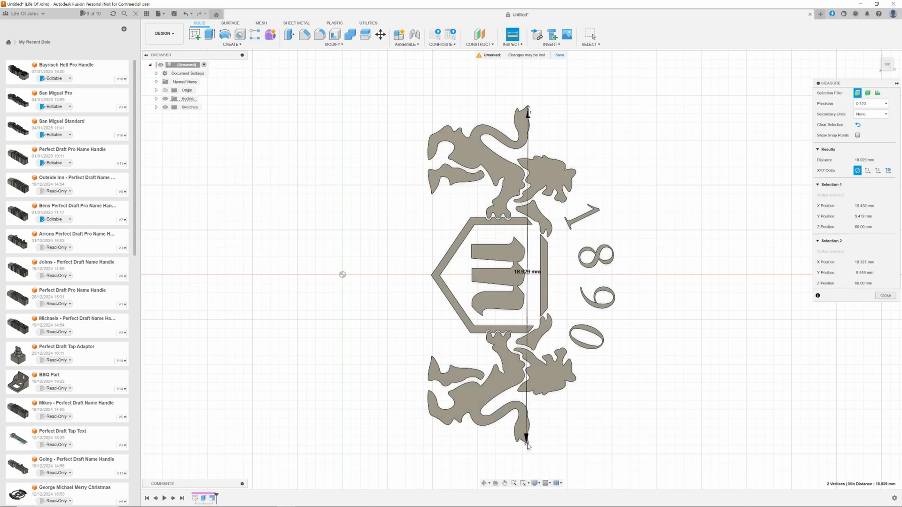
pyautogui.click(886, 297)
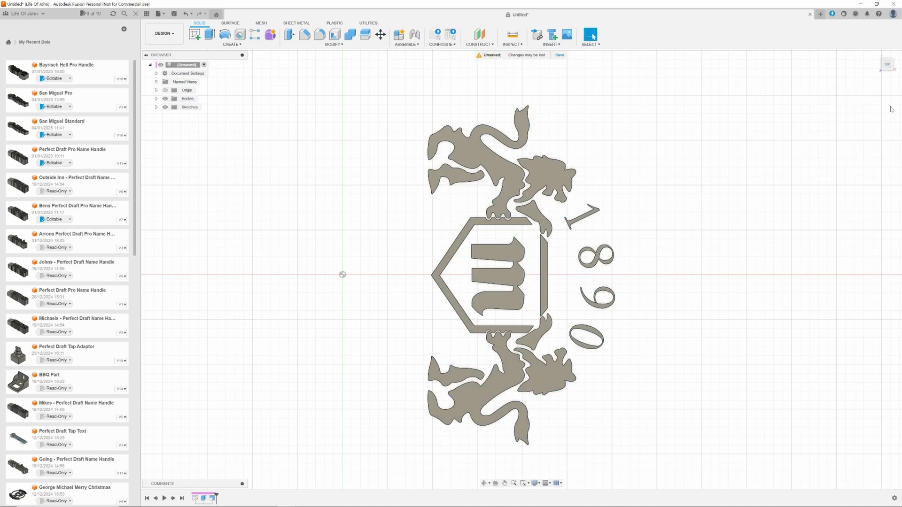
# - Undo the scaling and the extrusion of the crest so only the logo sketch remains
pyautogui.click(877, 55)
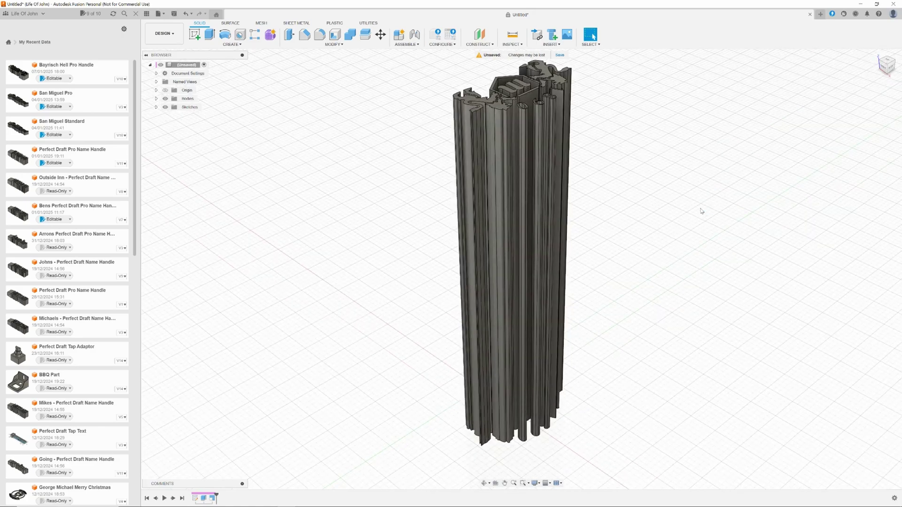
pyautogui.click(186, 14)
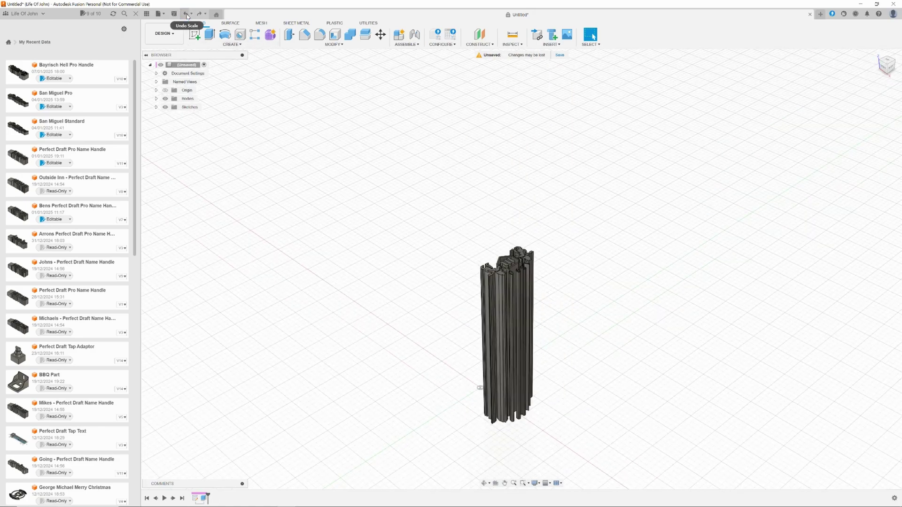
pyautogui.click(186, 14)
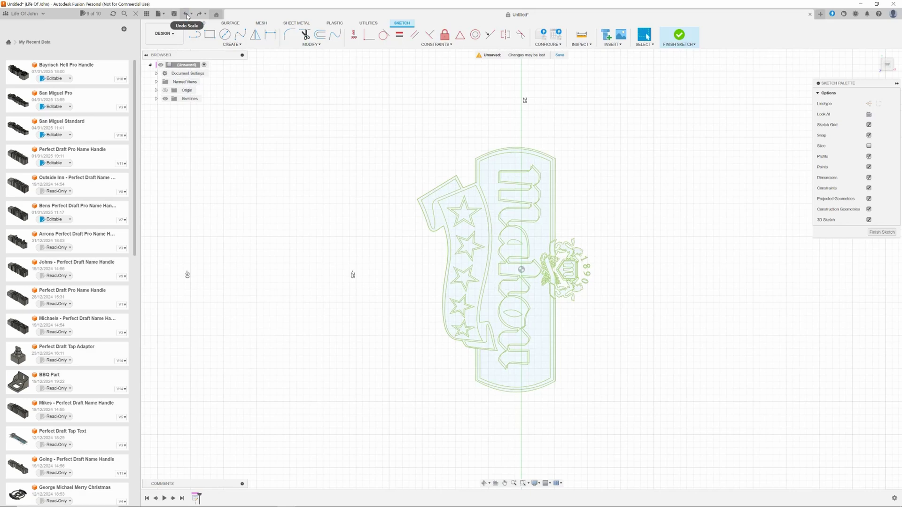
# - Extrude the mahou lettering's two inner profiles 10 mm as new bodies
pyautogui.press('e')
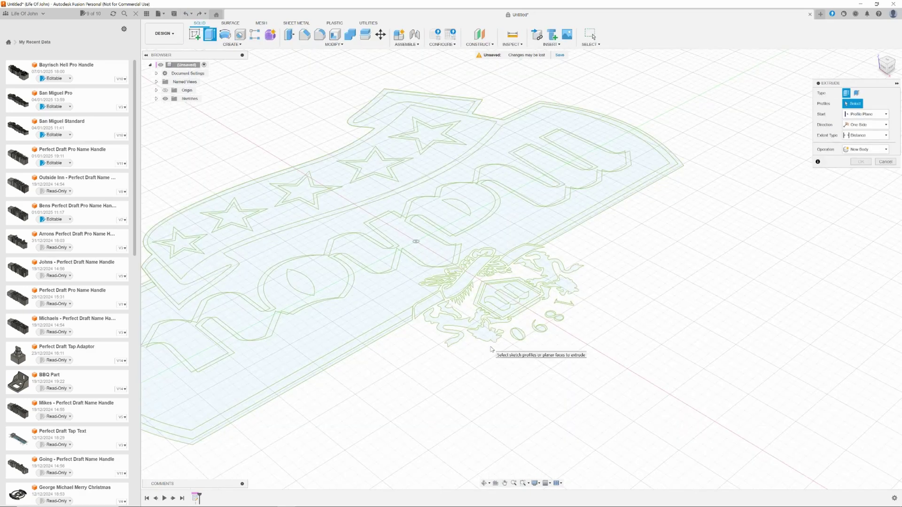
pyautogui.scroll(3, 484, 331)
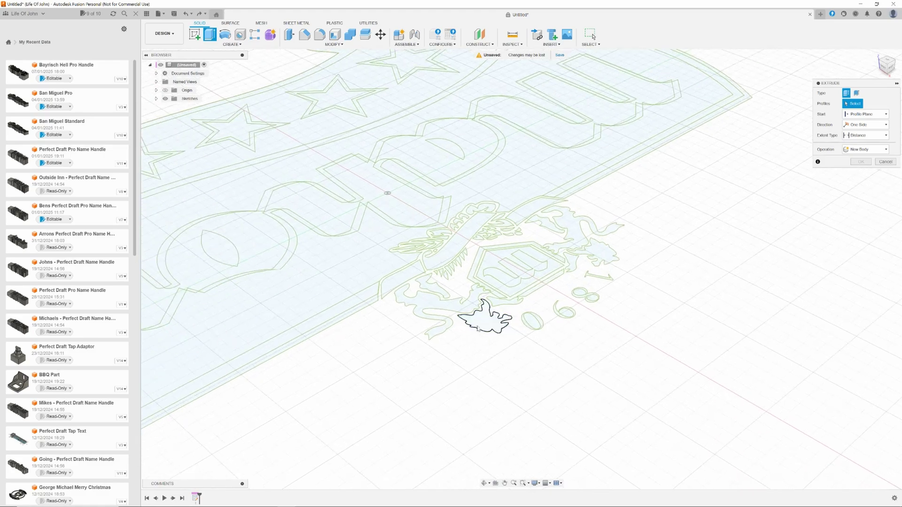
pyautogui.scroll(-5, 422, 359)
pyautogui.moveTo(409, 367); pyautogui.dragTo(468, 377, button='middle')
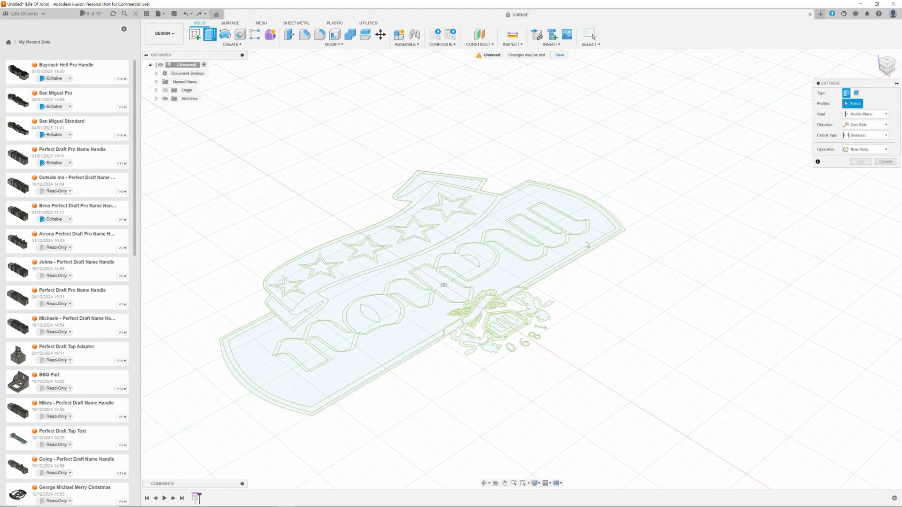
pyautogui.scroll(2, 571, 292)
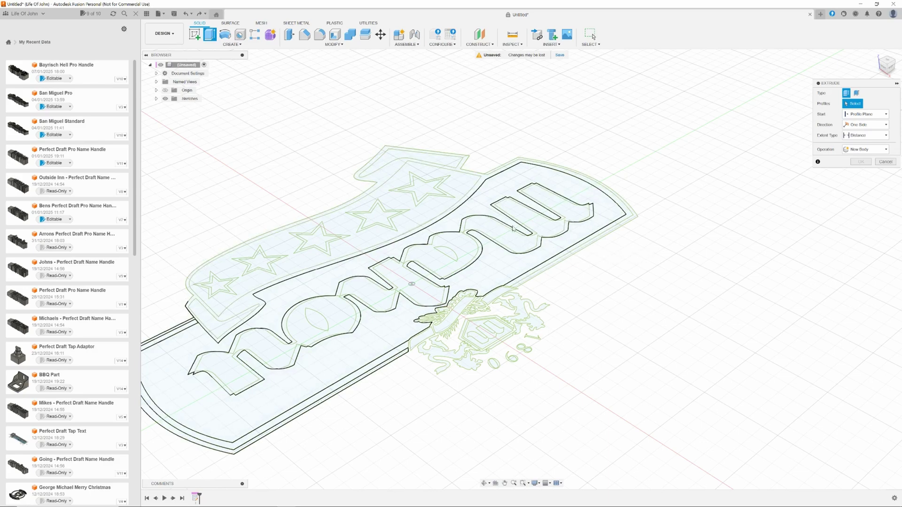
pyautogui.click(516, 240)
pyautogui.click(464, 245)
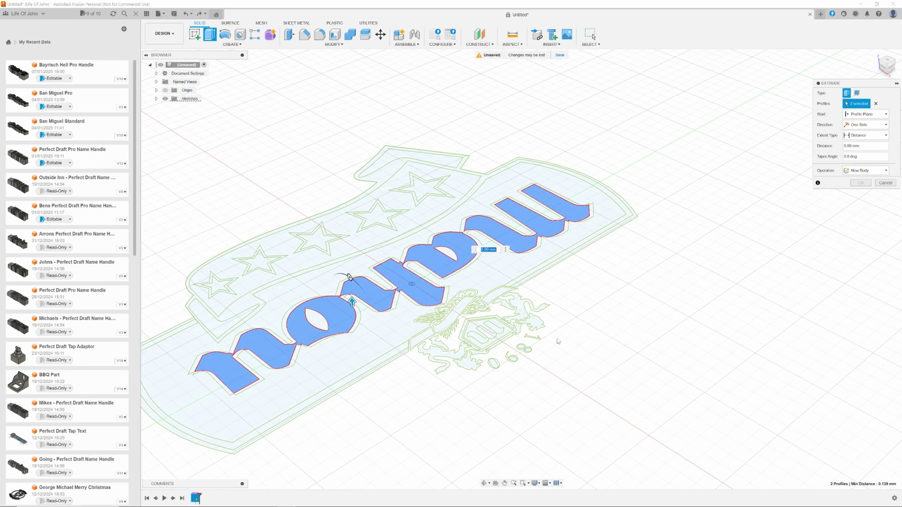
pyautogui.moveTo(352, 299); pyautogui.dragTo(354, 243)
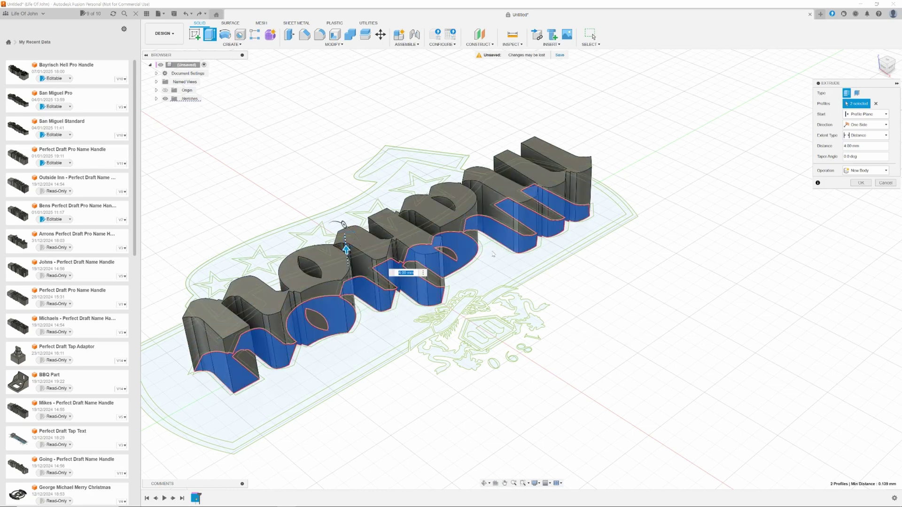
pyautogui.click(843, 146)
pyautogui.press('Return')
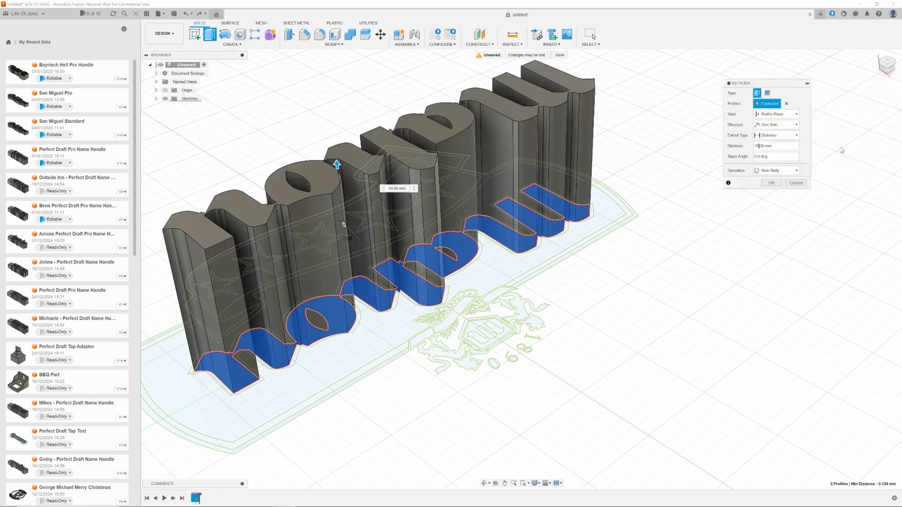
# - Measure the length of the extruded mahou lettering between the outer corners of its first and last letters
pyautogui.moveTo(495, 336); pyautogui.dragTo(524, 339, button='middle')
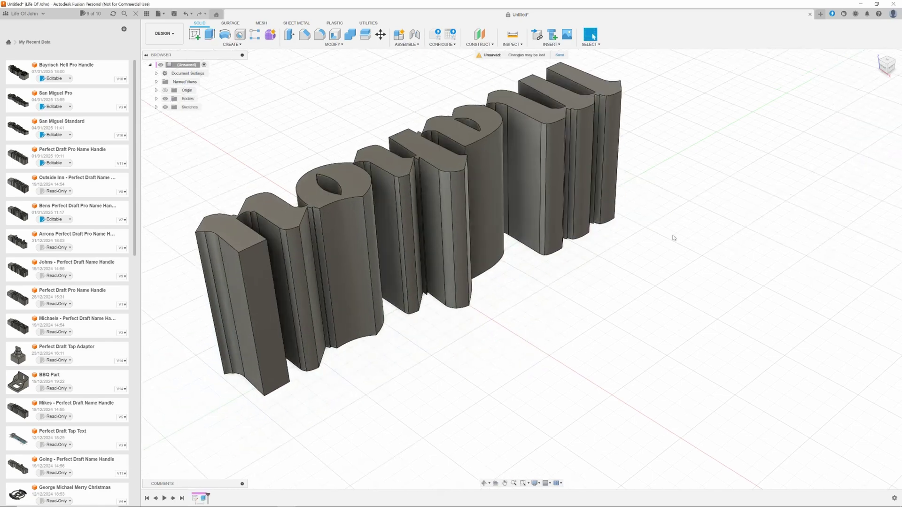
pyautogui.click(887, 61)
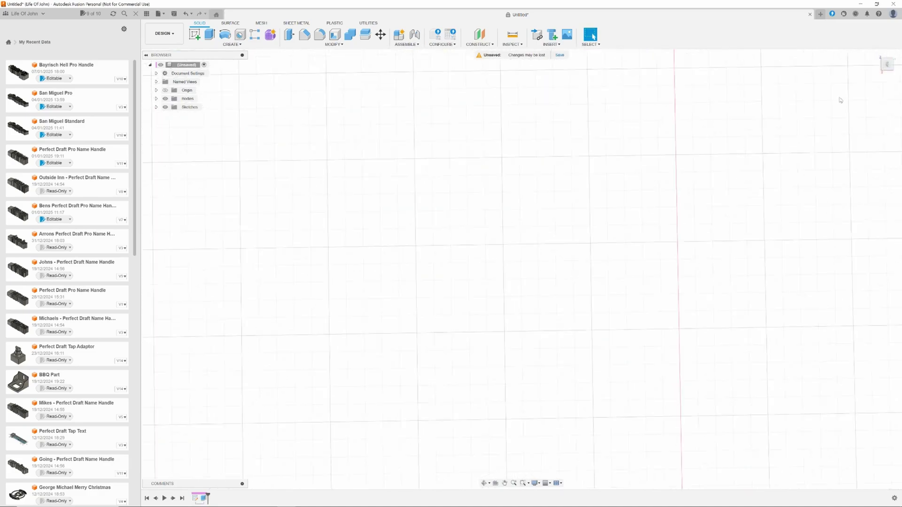
pyautogui.scroll(-8, 727, 181)
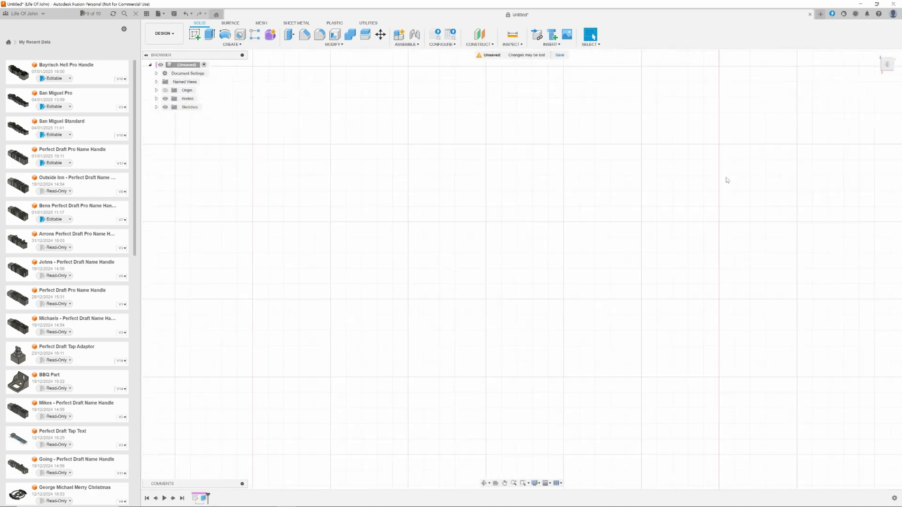
pyautogui.moveTo(727, 181); pyautogui.dragTo(530, 326, button='middle')
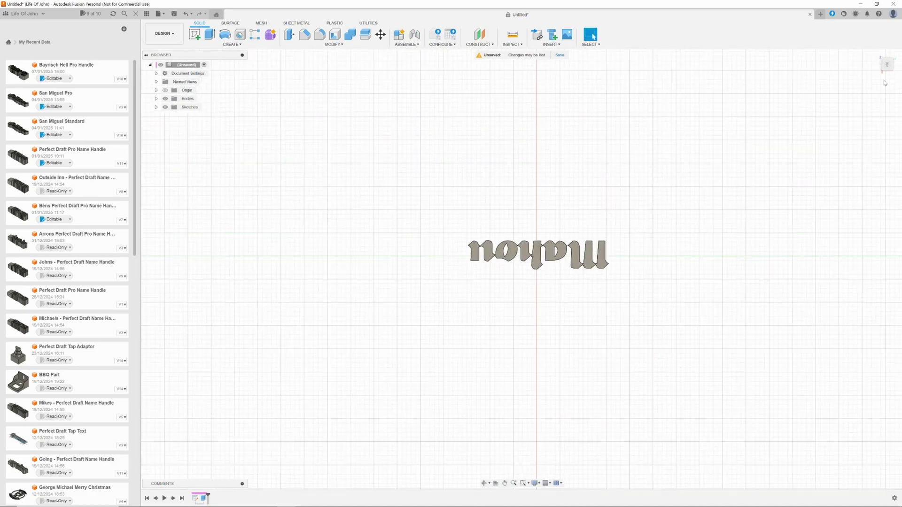
pyautogui.click(877, 55)
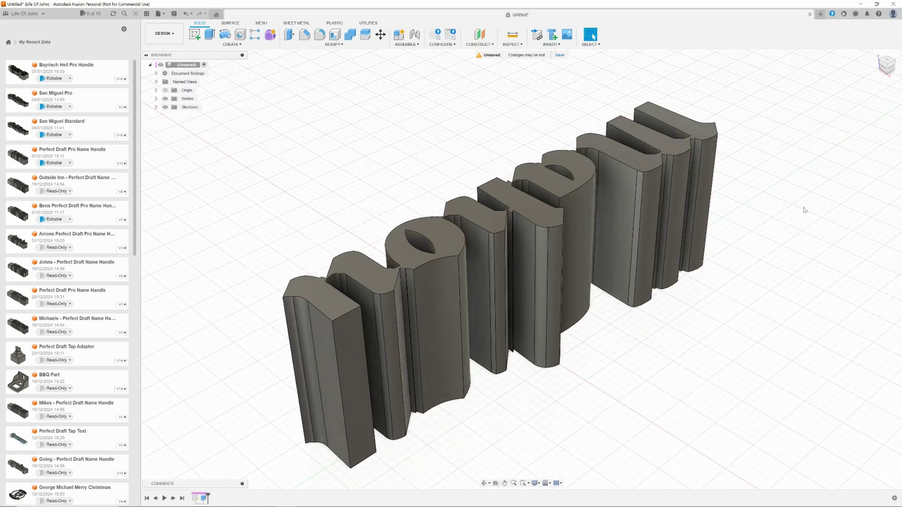
pyautogui.click(513, 36)
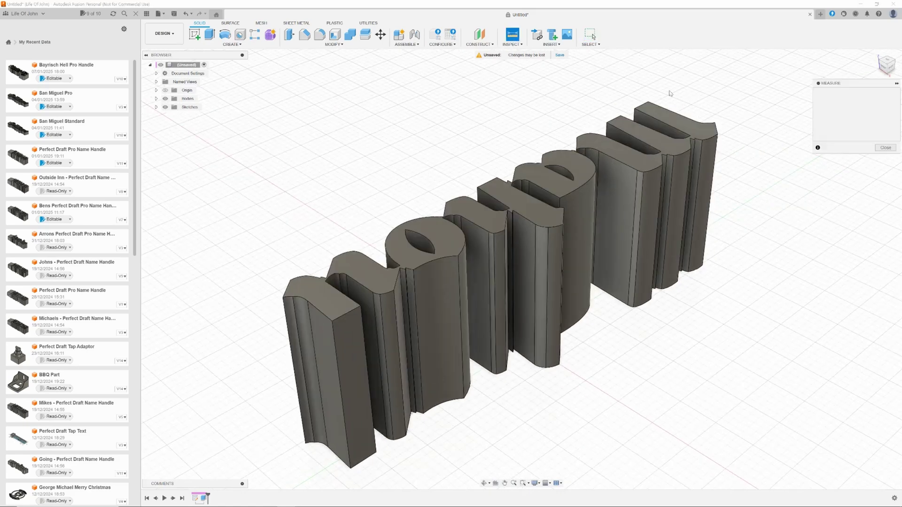
pyautogui.click(714, 124)
pyautogui.click(333, 322)
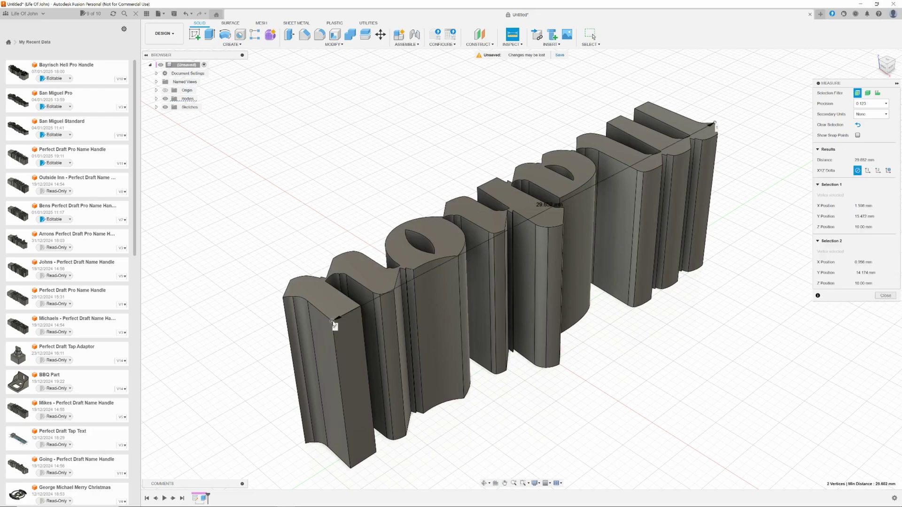
pyautogui.click(877, 296)
# - Expand the sketch list and make Sketch1 with the full logo visible again
pyautogui.keyDown('shift'); pyautogui.moveTo(751, 353); pyautogui.dragTo(491, 322, button='middle'); pyautogui.keyUp('shift')
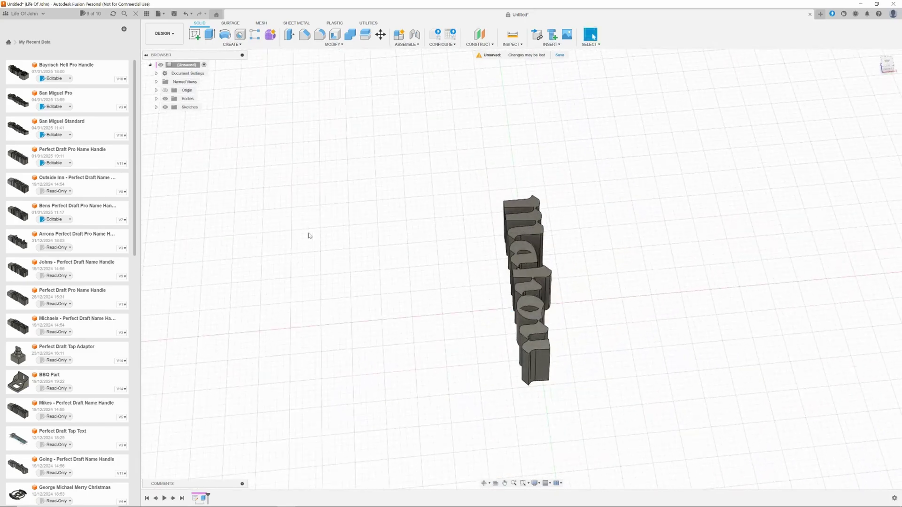
pyautogui.click(156, 107)
pyautogui.click(171, 116)
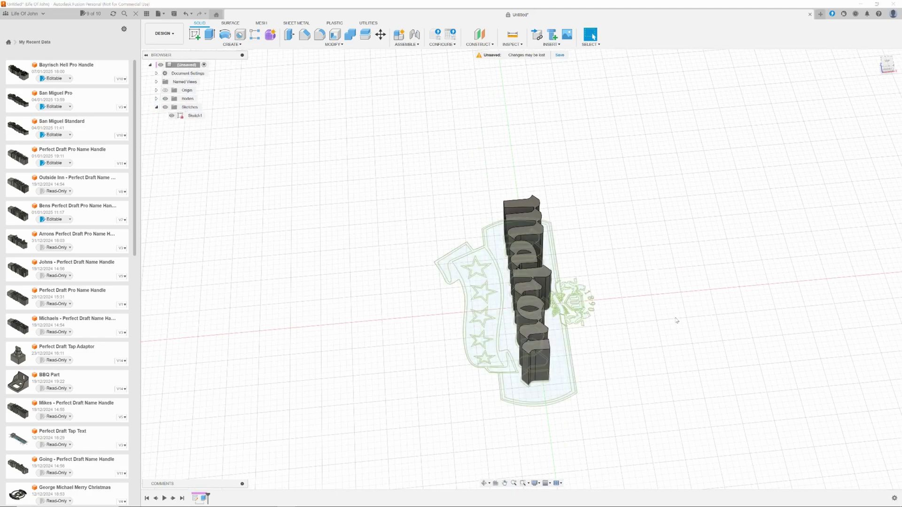
# - Start an Extrude and select the profiles of the lion beside the 1 and the digits 1890 in the crest
pyautogui.scroll(5, 592, 313)
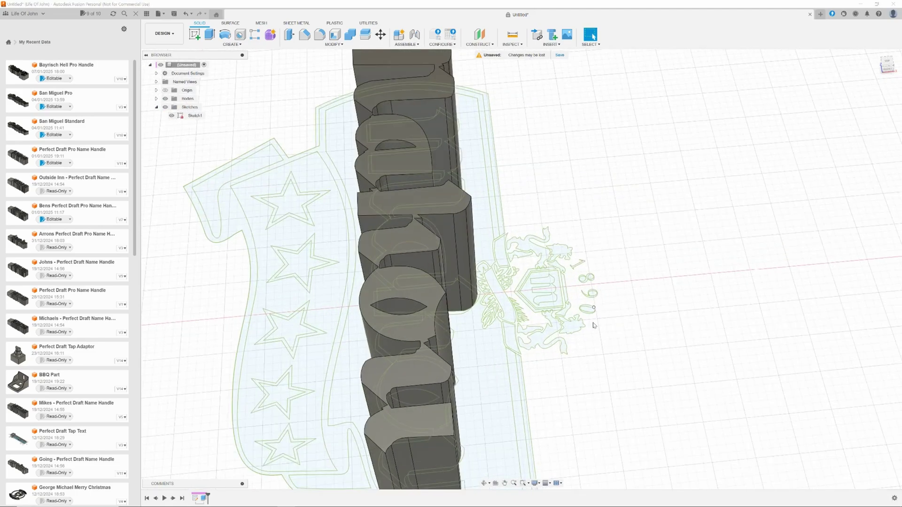
pyautogui.moveTo(599, 315); pyautogui.dragTo(638, 314, button='middle')
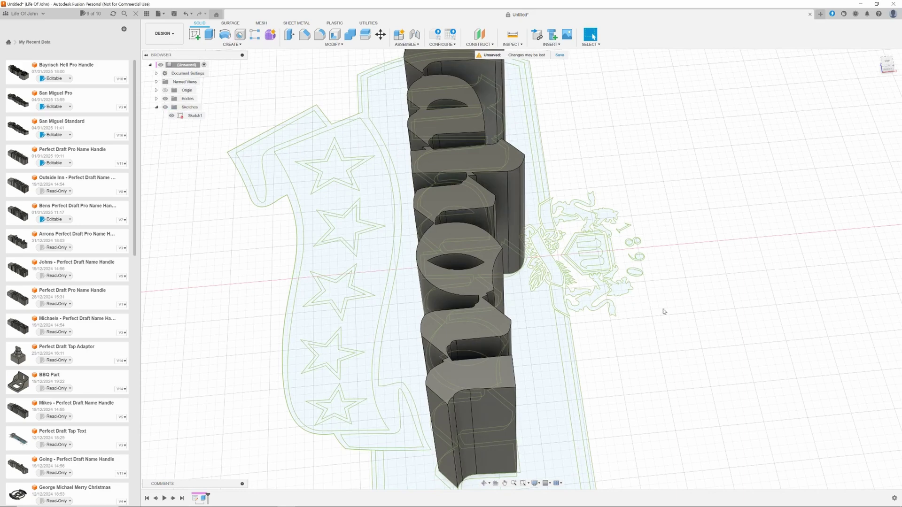
pyautogui.keyDown('shift'); pyautogui.moveTo(682, 313); pyautogui.dragTo(668, 322, button='middle'); pyautogui.keyUp('shift')
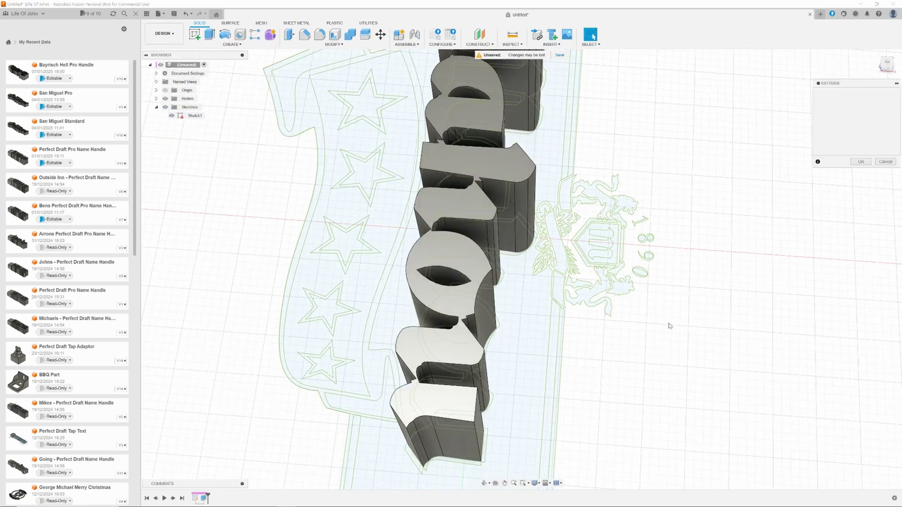
pyautogui.press('e')
pyautogui.scroll(5, 653, 329)
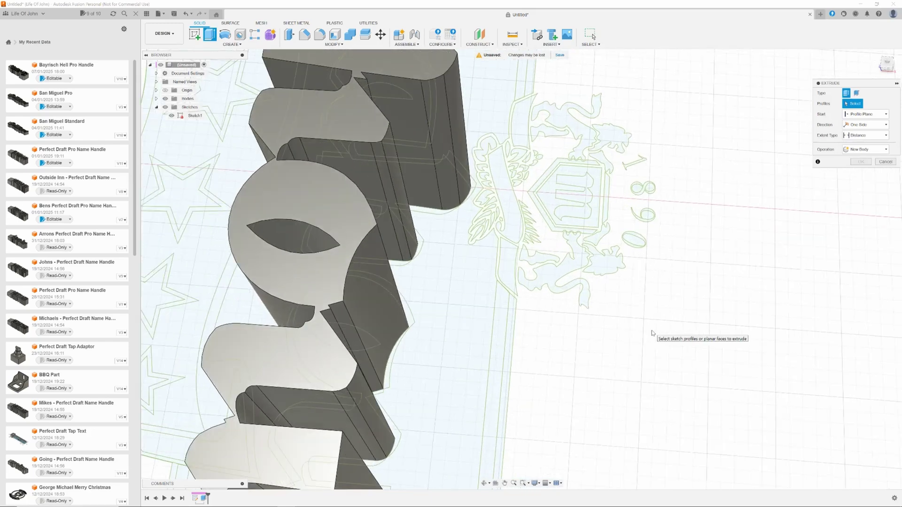
pyautogui.keyDown('shift'); pyautogui.moveTo(624, 352); pyautogui.dragTo(614, 382, button='middle'); pyautogui.keyUp('shift')
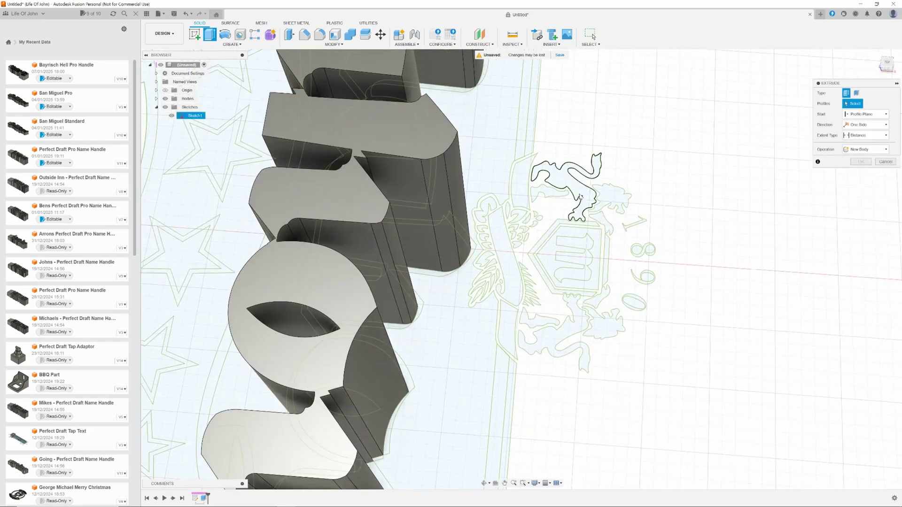
pyautogui.click(550, 197)
pyautogui.click(566, 182)
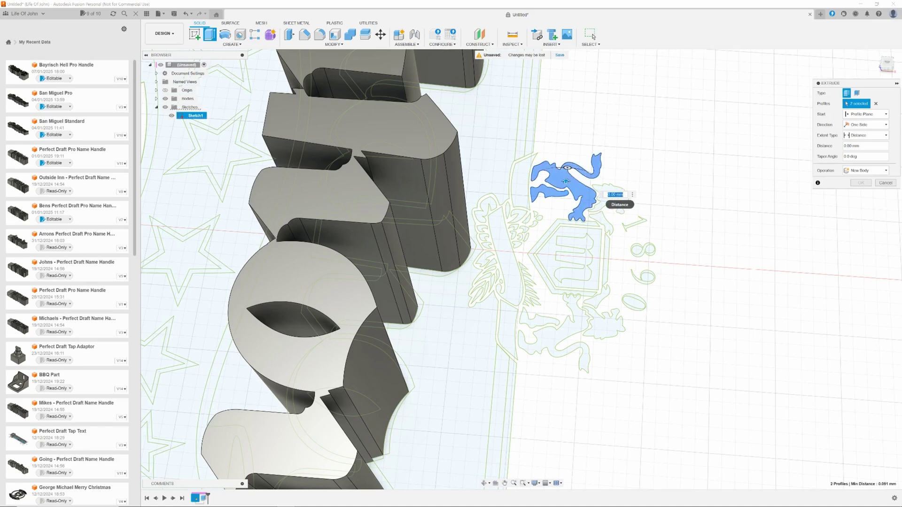
pyautogui.click(606, 198)
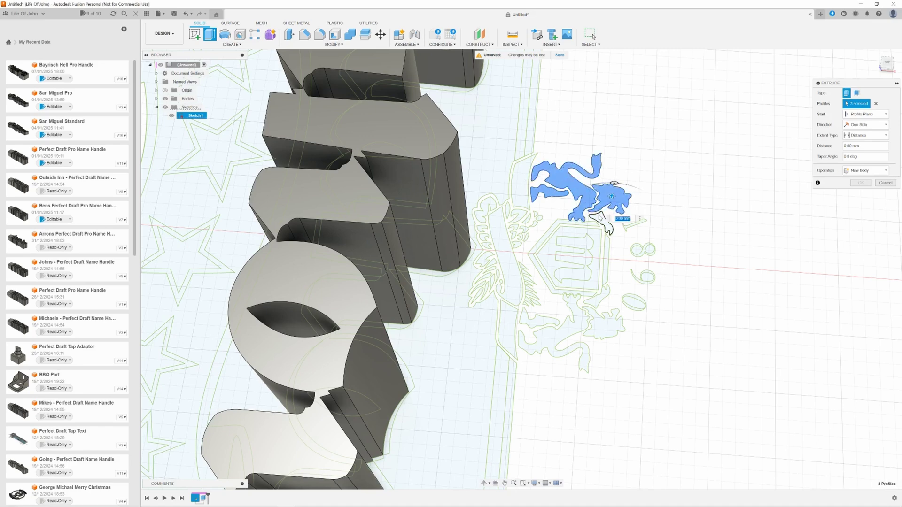
pyautogui.click(599, 217)
pyautogui.click(626, 227)
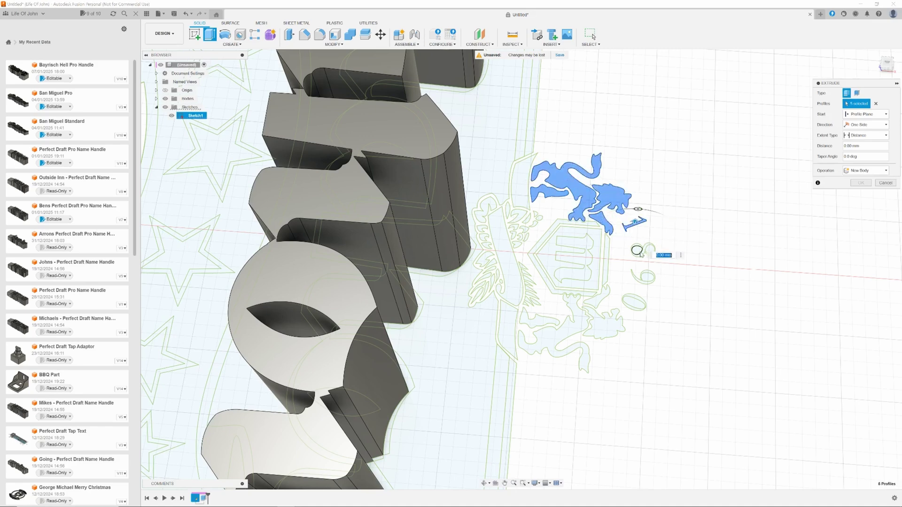
pyautogui.click(645, 276)
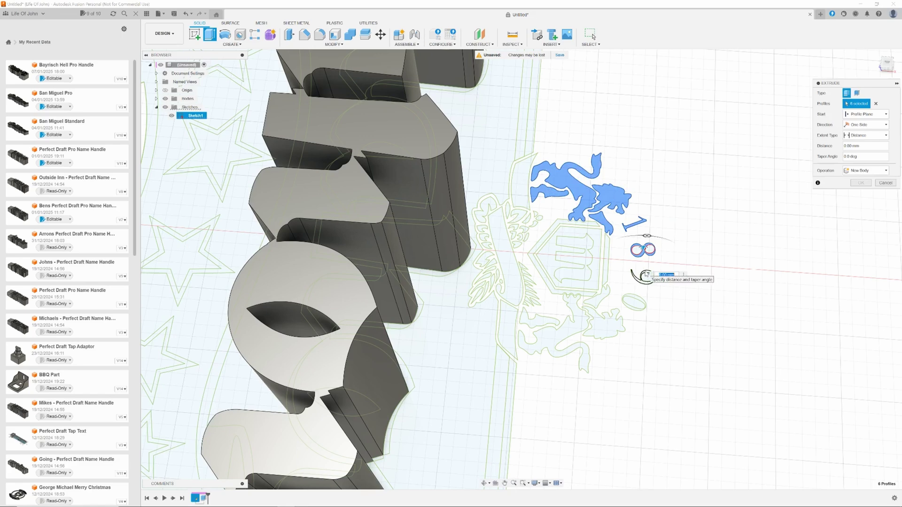
pyautogui.click(645, 305)
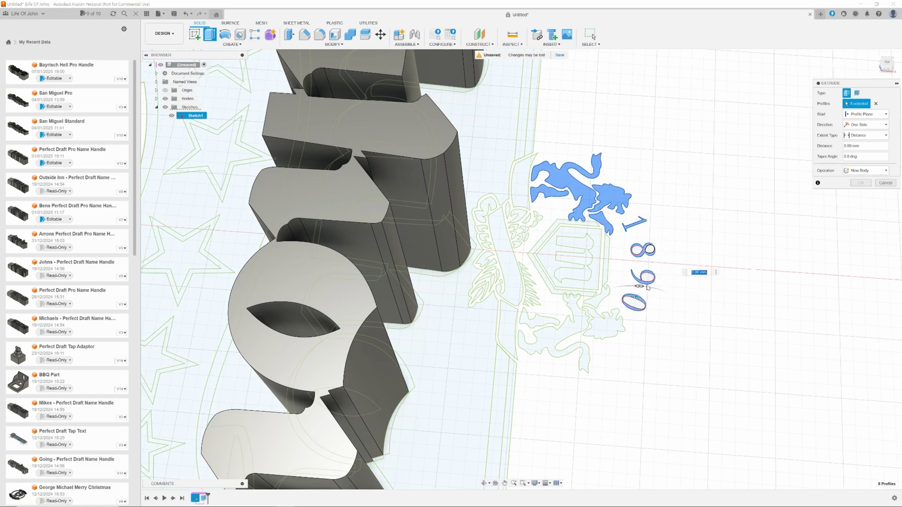
# - Add the second lion, the small m and the shield border of the crest to the extrusion profiles
pyautogui.click(606, 323)
pyautogui.click(599, 295)
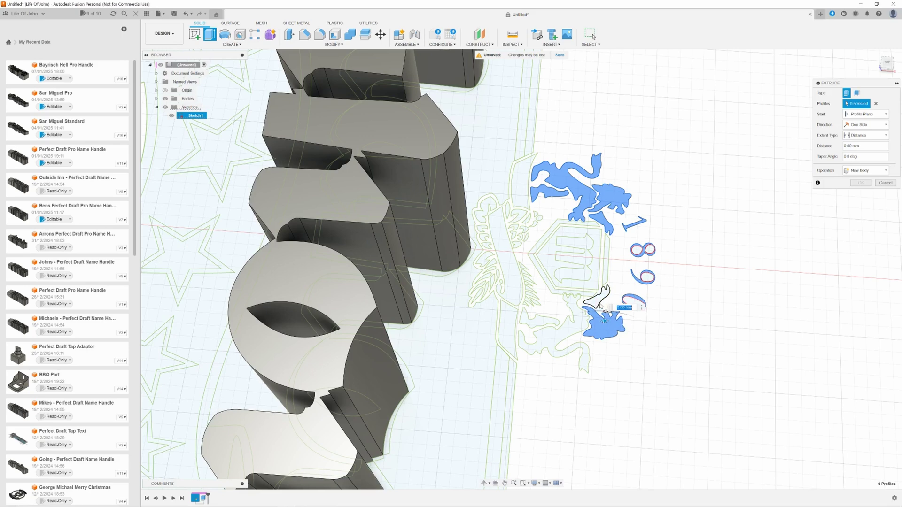
pyautogui.click(579, 326)
pyautogui.click(543, 321)
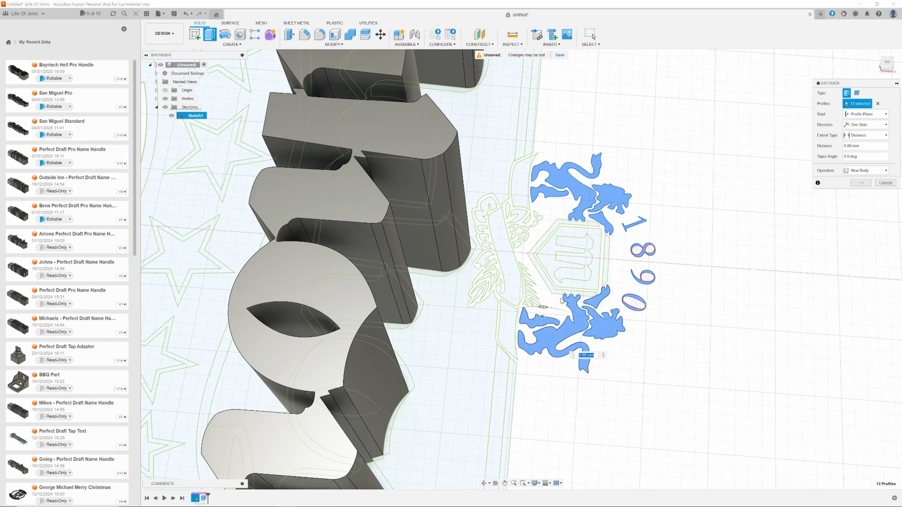
pyautogui.click(573, 256)
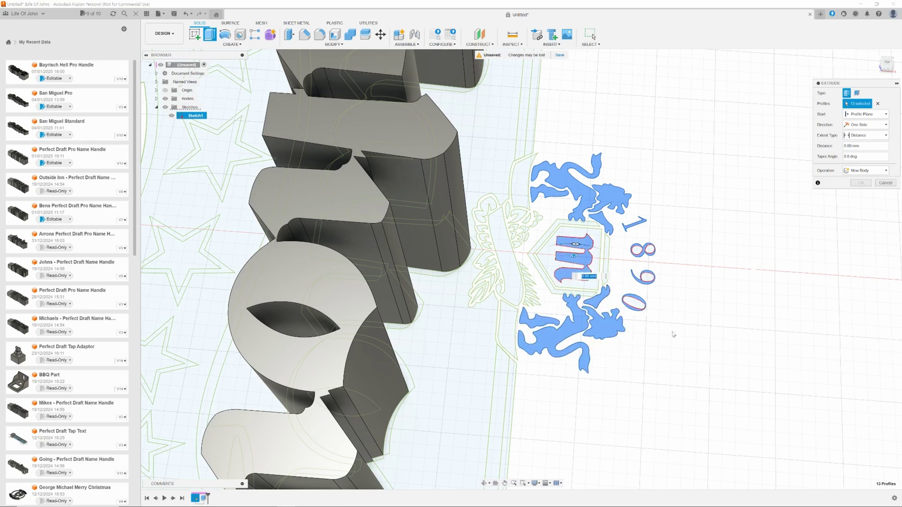
pyautogui.click(589, 225)
# - Extrude the selected crest and 1890 profiles 9 mm as new bodies
pyautogui.click(680, 344)
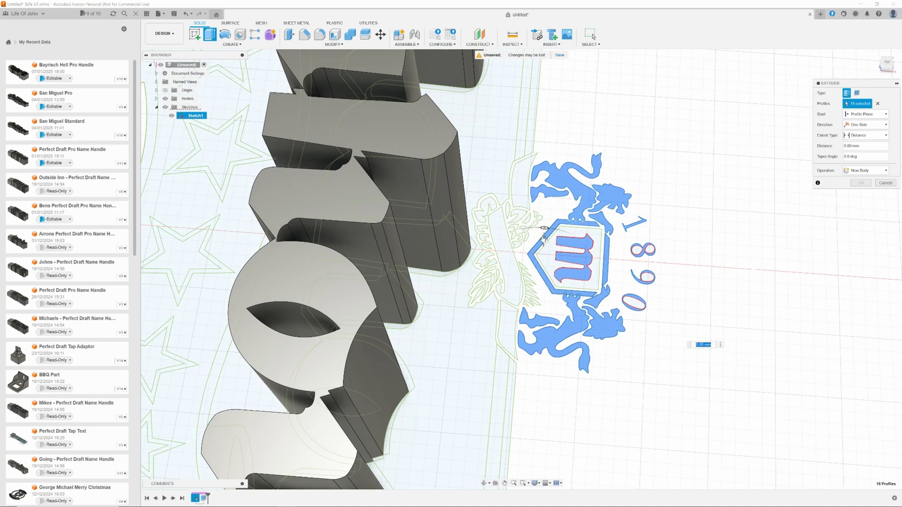
pyautogui.moveTo(544, 236); pyautogui.dragTo(544, 149)
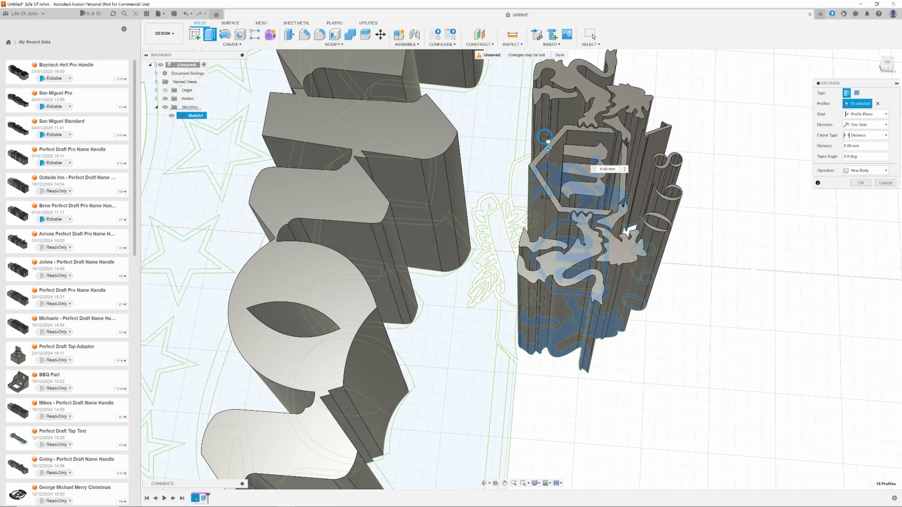
pyautogui.moveTo(548, 140); pyautogui.dragTo(549, 134)
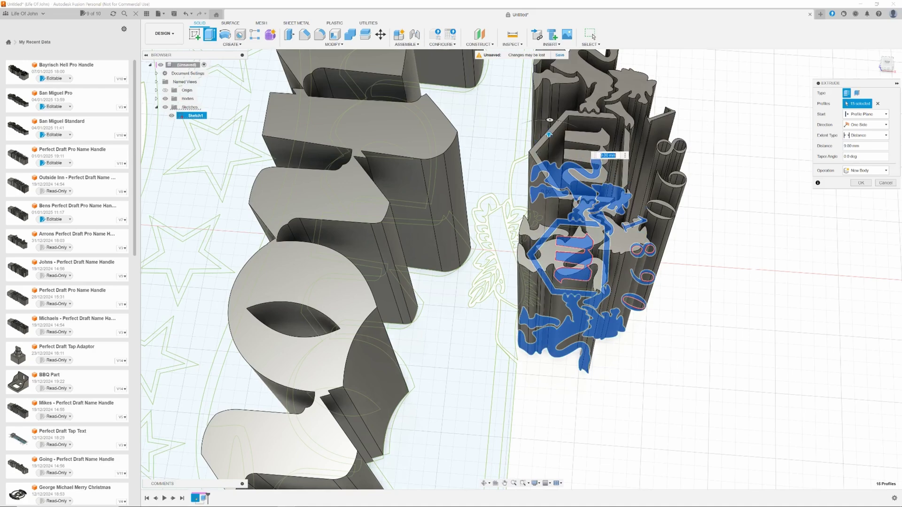
pyautogui.click(855, 183)
pyautogui.scroll(-5, 670, 342)
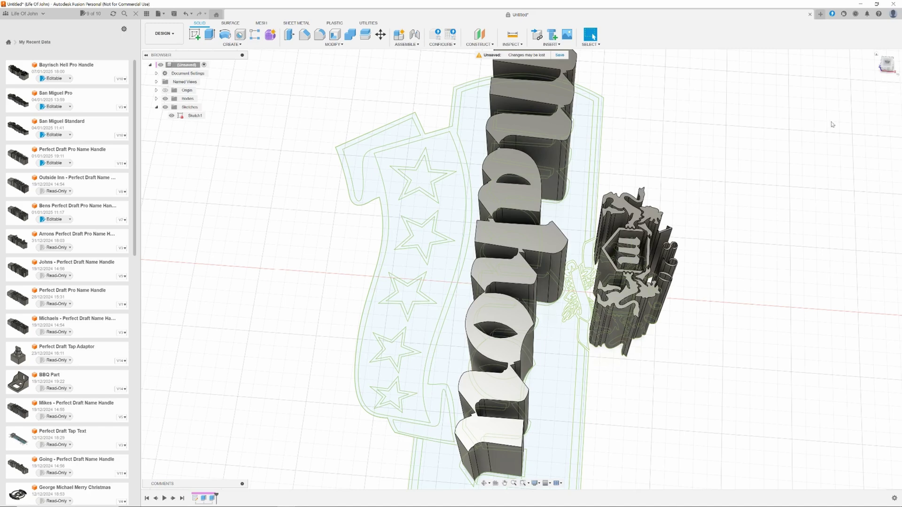
# - Hide the sketches and inspect the extruded mahou lettering and crest from above and at an angle
pyautogui.click(888, 66)
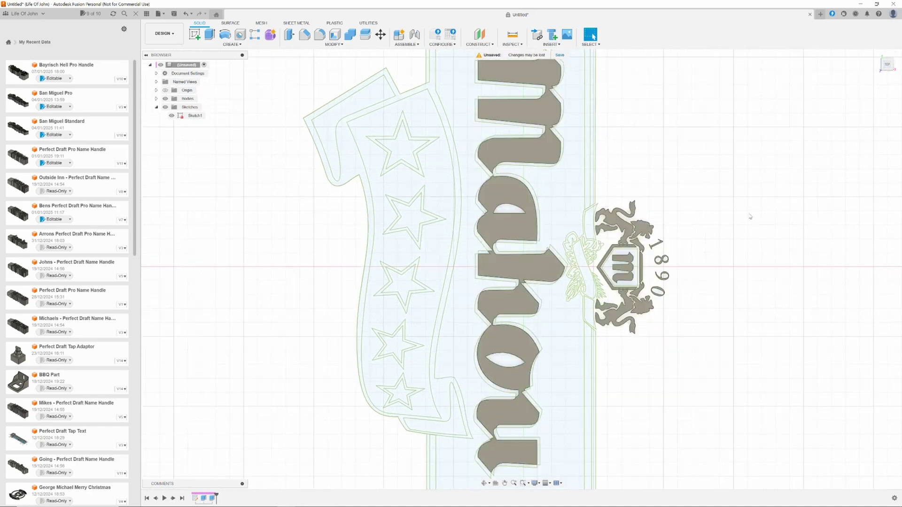
pyautogui.click(876, 55)
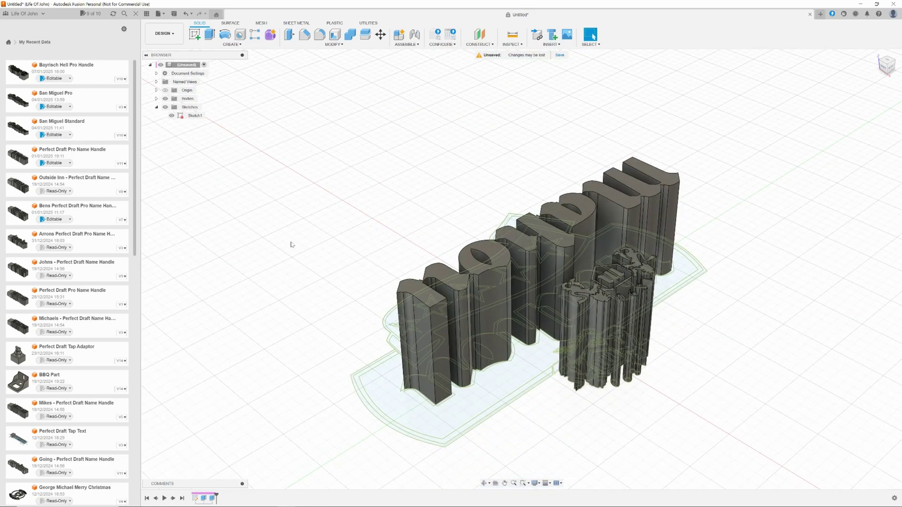
pyautogui.click(166, 109)
pyautogui.moveTo(361, 236)
pyautogui.keyDown('shift'); pyautogui.mouseDown(button='middle')
pyautogui.moveTo(334, 238)
pyautogui.moveTo(400, 267)
pyautogui.moveTo(382, 238)
pyautogui.moveTo(286, 202)
pyautogui.moveTo(241, 254)
pyautogui.moveTo(218, 258)
pyautogui.moveTo(223, 270)
pyautogui.moveTo(294, 304)
pyautogui.moveTo(388, 299)
pyautogui.mouseUp(button='middle'); pyautogui.keyUp('shift')
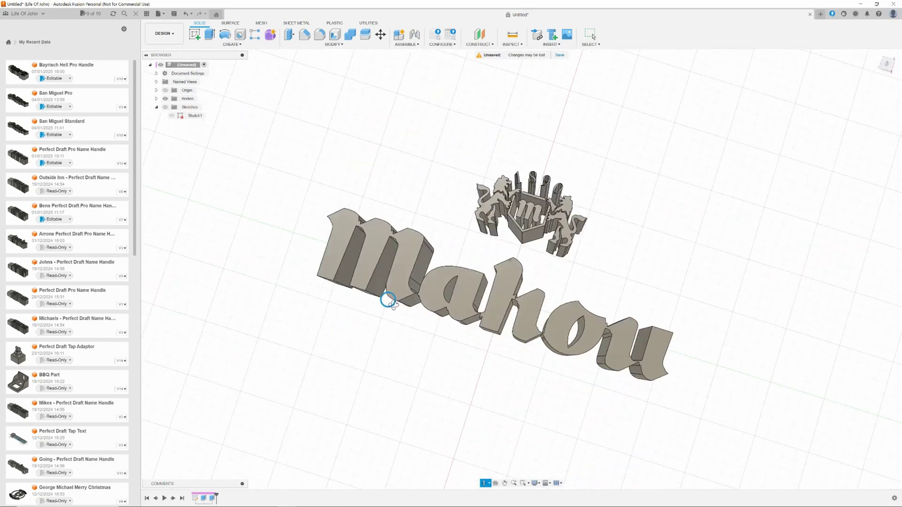
pyautogui.keyDown('shift'); pyautogui.moveTo(374, 335); pyautogui.dragTo(404, 341, button='middle'); pyautogui.keyUp('shift')
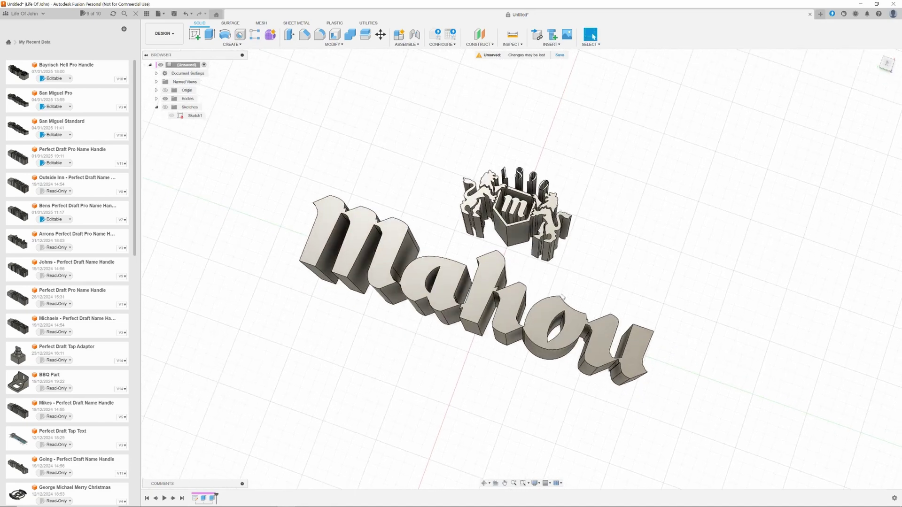
# - Extrude the wavy banner and its star profiles 12 mm as new bodies
pyautogui.keyDown('shift'); pyautogui.moveTo(669, 317); pyautogui.dragTo(649, 258, button='middle'); pyautogui.keyUp('shift')
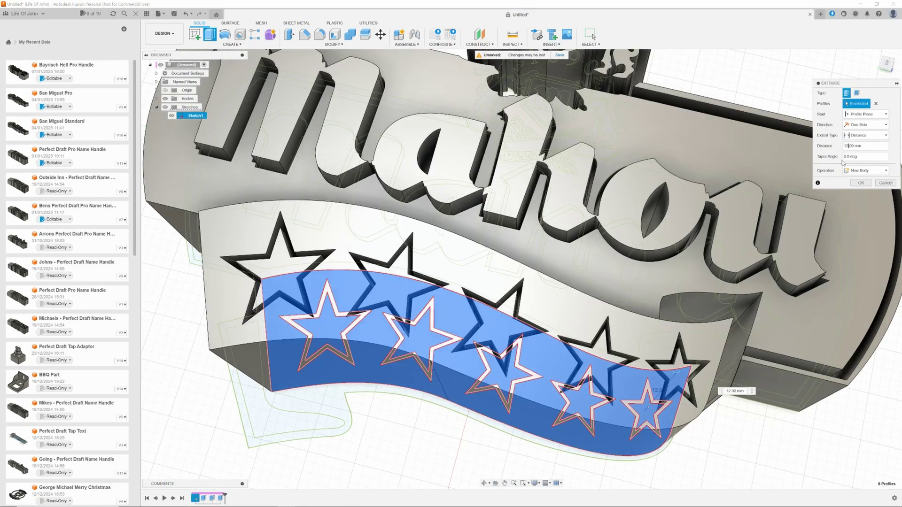
pyautogui.click(854, 184)
pyautogui.scroll(-5, 625, 386)
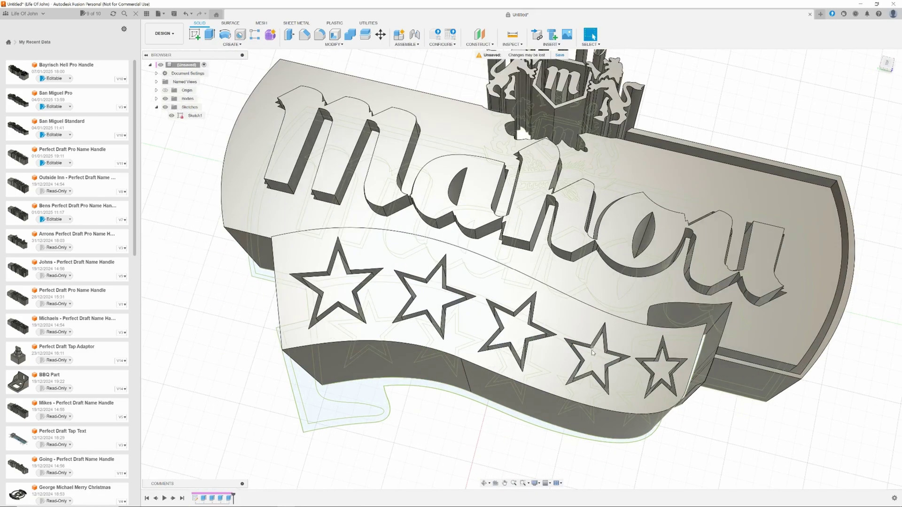
# - Scale all the logo bodies uniformly by a factor of 1.50
pyautogui.keyDown('shift'); pyautogui.moveTo(624, 386); pyautogui.dragTo(545, 397, button='middle'); pyautogui.keyUp('shift')
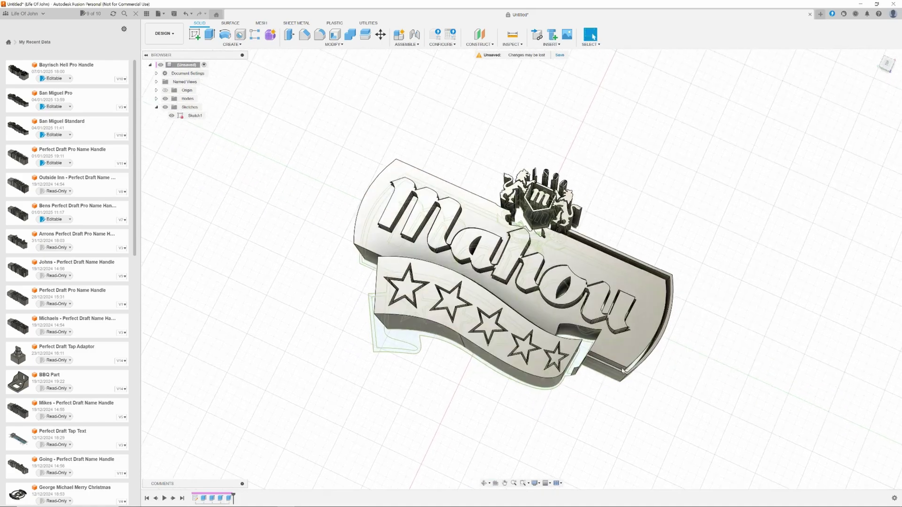
pyautogui.moveTo(500, 438)
pyautogui.keyDown('shift'); pyautogui.mouseDown(button='middle')
pyautogui.moveTo(498, 409)
pyautogui.moveTo(483, 399)
pyautogui.moveTo(491, 395)
pyautogui.mouseUp(button='middle'); pyautogui.keyUp('shift')
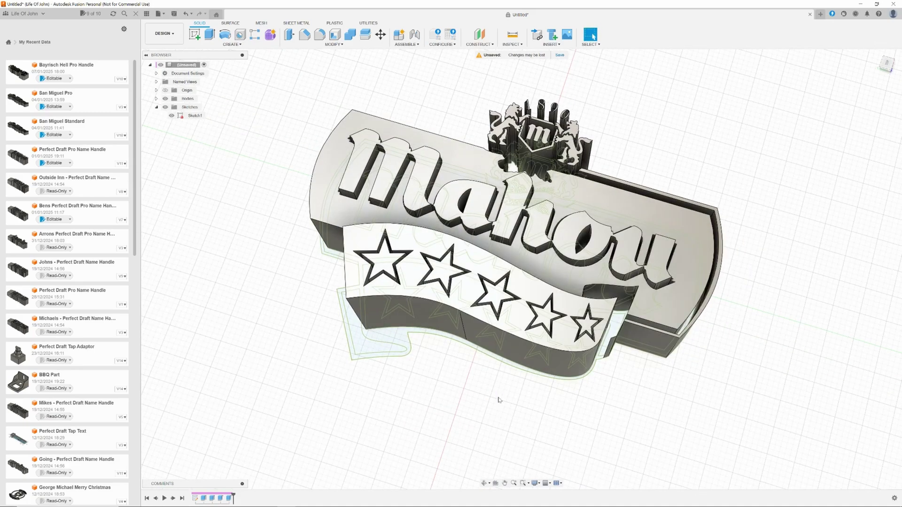
pyautogui.scroll(-2, 500, 400)
pyautogui.moveTo(500, 390)
pyautogui.keyDown('shift'); pyautogui.mouseDown(button='middle')
pyautogui.moveTo(485, 388)
pyautogui.moveTo(489, 397)
pyautogui.moveTo(492, 381)
pyautogui.moveTo(489, 392)
pyautogui.mouseUp(button='middle'); pyautogui.keyUp('shift')
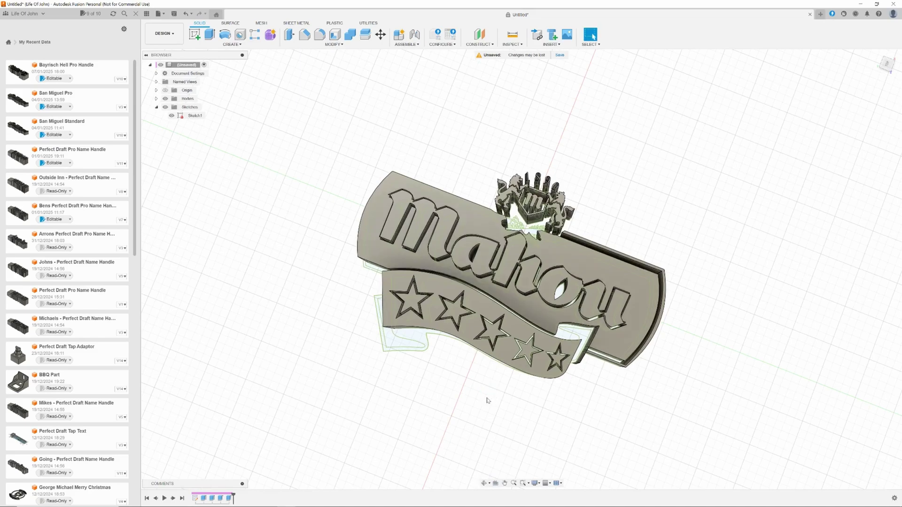
pyautogui.moveTo(488, 400)
pyautogui.keyDown('shift'); pyautogui.mouseDown(button='middle')
pyautogui.moveTo(477, 391)
pyautogui.moveTo(483, 410)
pyautogui.moveTo(478, 390)
pyautogui.moveTo(439, 435)
pyautogui.moveTo(469, 385)
pyautogui.moveTo(471, 393)
pyautogui.mouseUp(button='middle'); pyautogui.keyUp('shift')
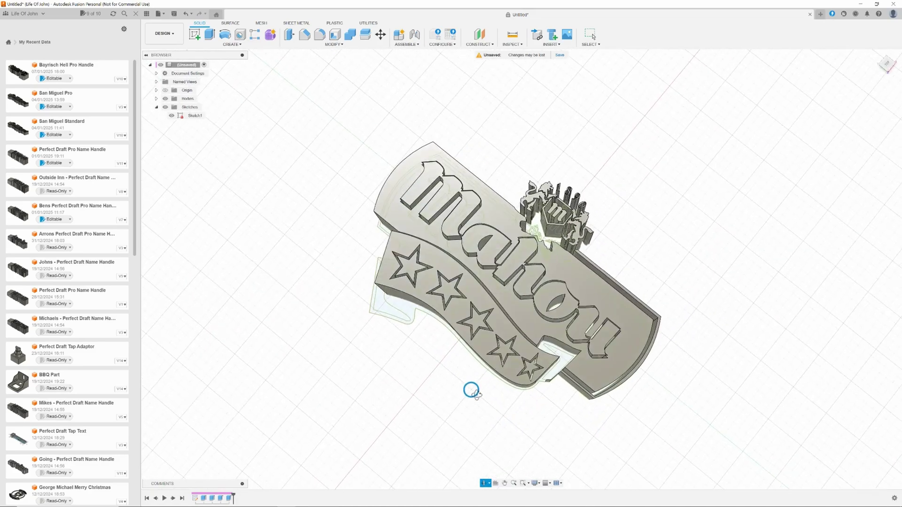
pyautogui.click(329, 44)
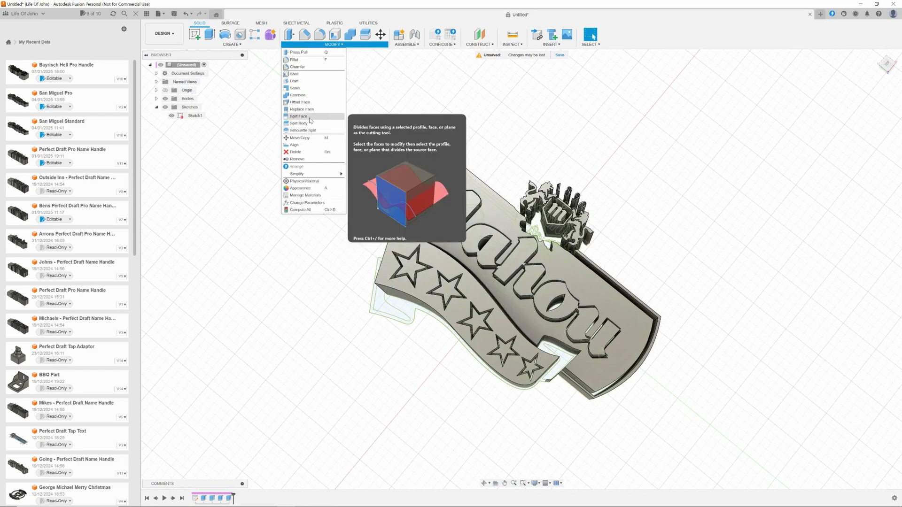
pyautogui.click(303, 88)
pyautogui.moveTo(437, 260); pyautogui.dragTo(703, 430)
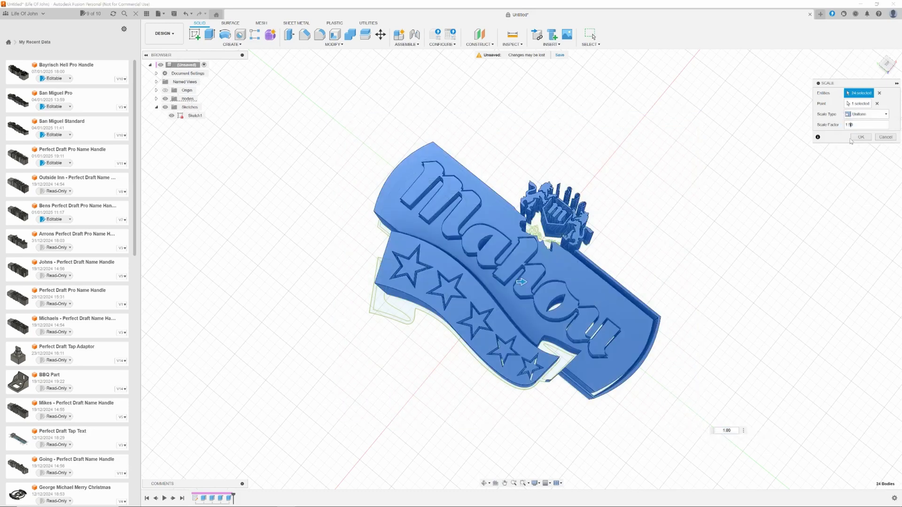
pyautogui.press('Return')
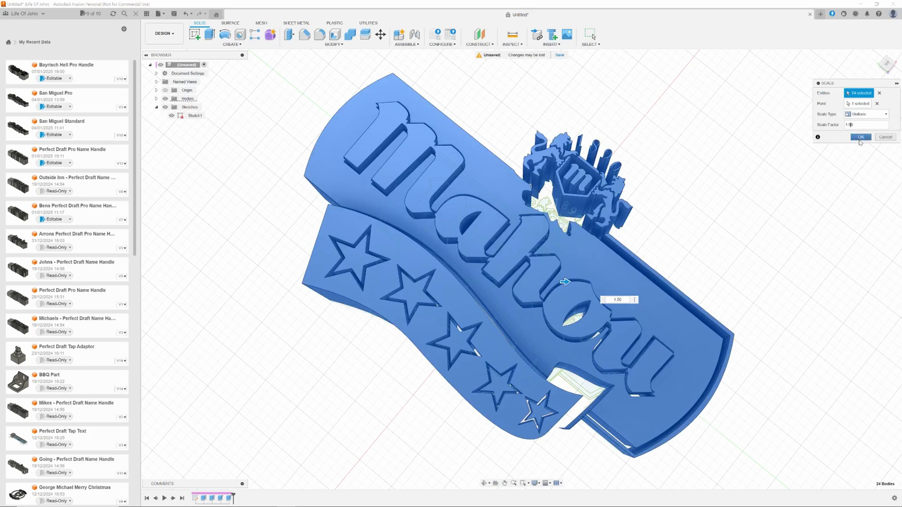
pyautogui.click(860, 138)
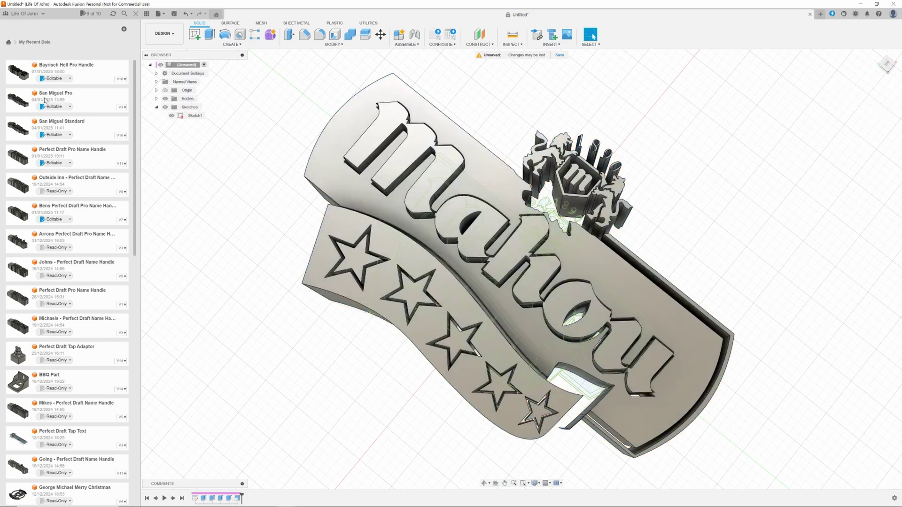
# - Hide the sketches and examine the scaled Mahou logo bodies from several angles
pyautogui.click(165, 108)
pyautogui.keyDown('shift'); pyautogui.moveTo(244, 211); pyautogui.dragTo(264, 330, button='middle'); pyautogui.keyUp('shift')
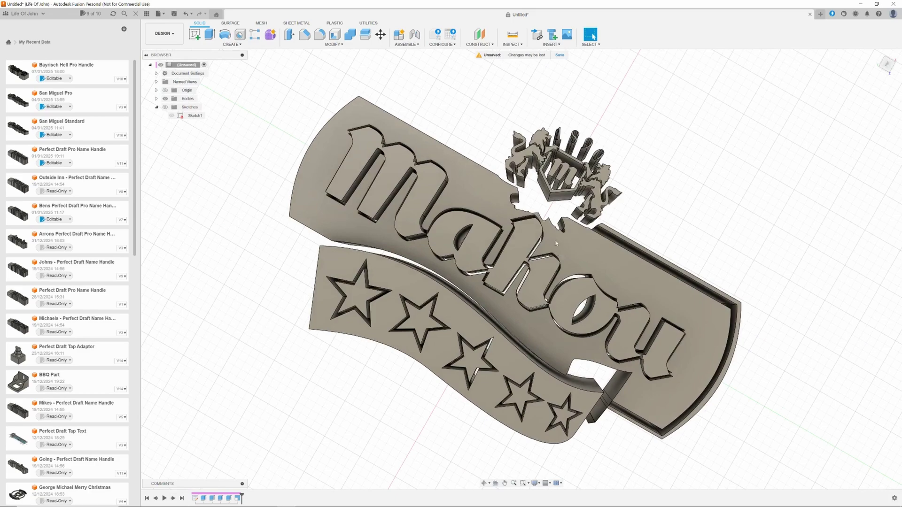
pyautogui.keyDown('shift'); pyautogui.moveTo(426, 404); pyautogui.dragTo(462, 400, button='middle'); pyautogui.keyUp('shift')
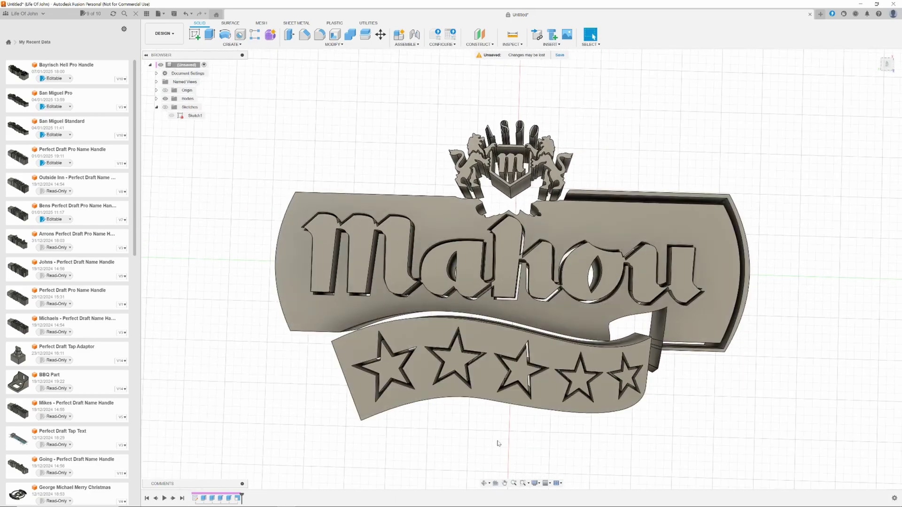
pyautogui.keyDown('shift'); pyautogui.moveTo(502, 440); pyautogui.dragTo(512, 372, button='middle'); pyautogui.keyUp('shift')
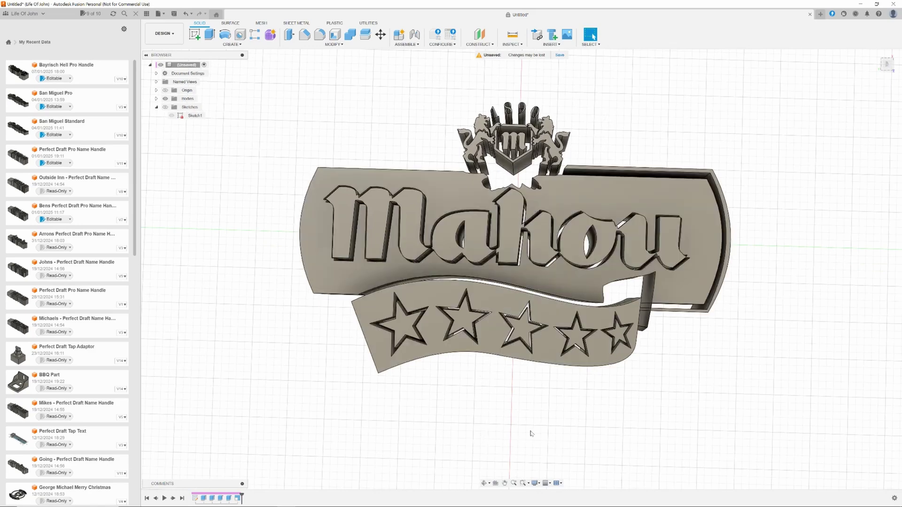
pyautogui.keyDown('shift'); pyautogui.moveTo(531, 434); pyautogui.dragTo(502, 400, button='middle'); pyautogui.keyUp('shift')
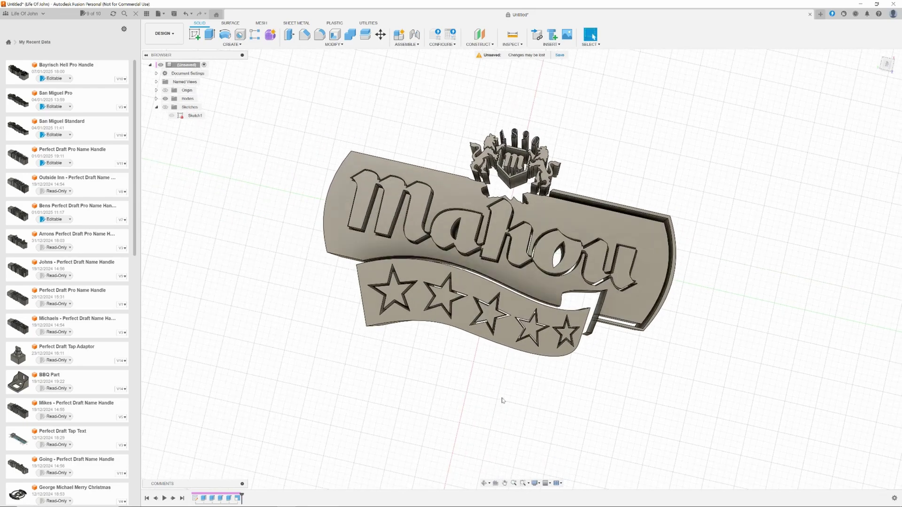